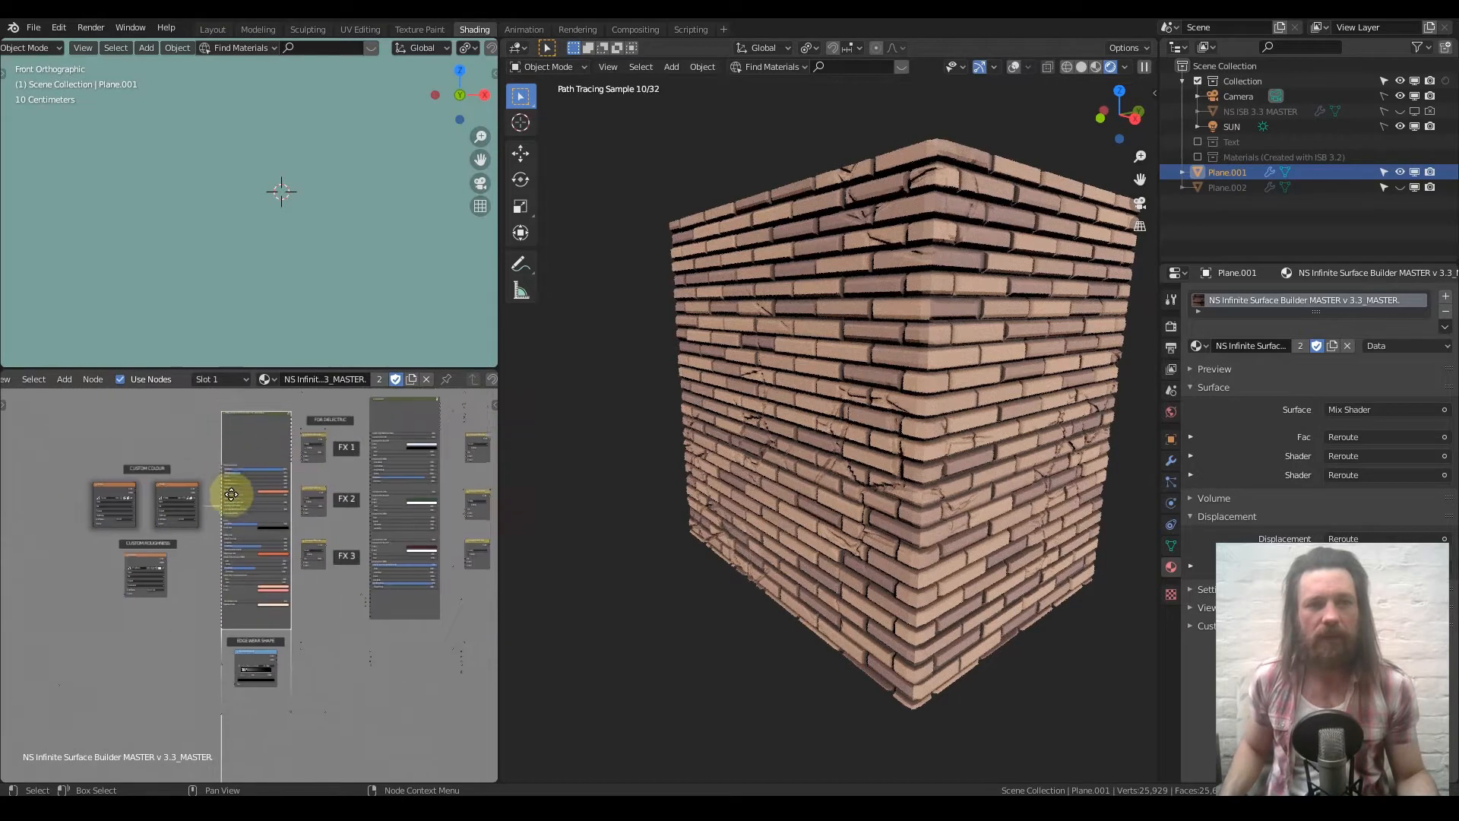
Step: Examine the Principled BSDF parameters in the brick material's Principled BSDF / Dust / Dielectric / Edge Wear node
{"action": "scroll", "coordinate": [287, 507], "scroll_direction": "up", "scroll_amount": 2}
{"action": "scroll", "coordinate": [255, 522], "scroll_direction": "up", "scroll_amount": 3}
{"action": "scroll", "coordinate": [267, 485], "scroll_direction": "up", "scroll_amount": 2}
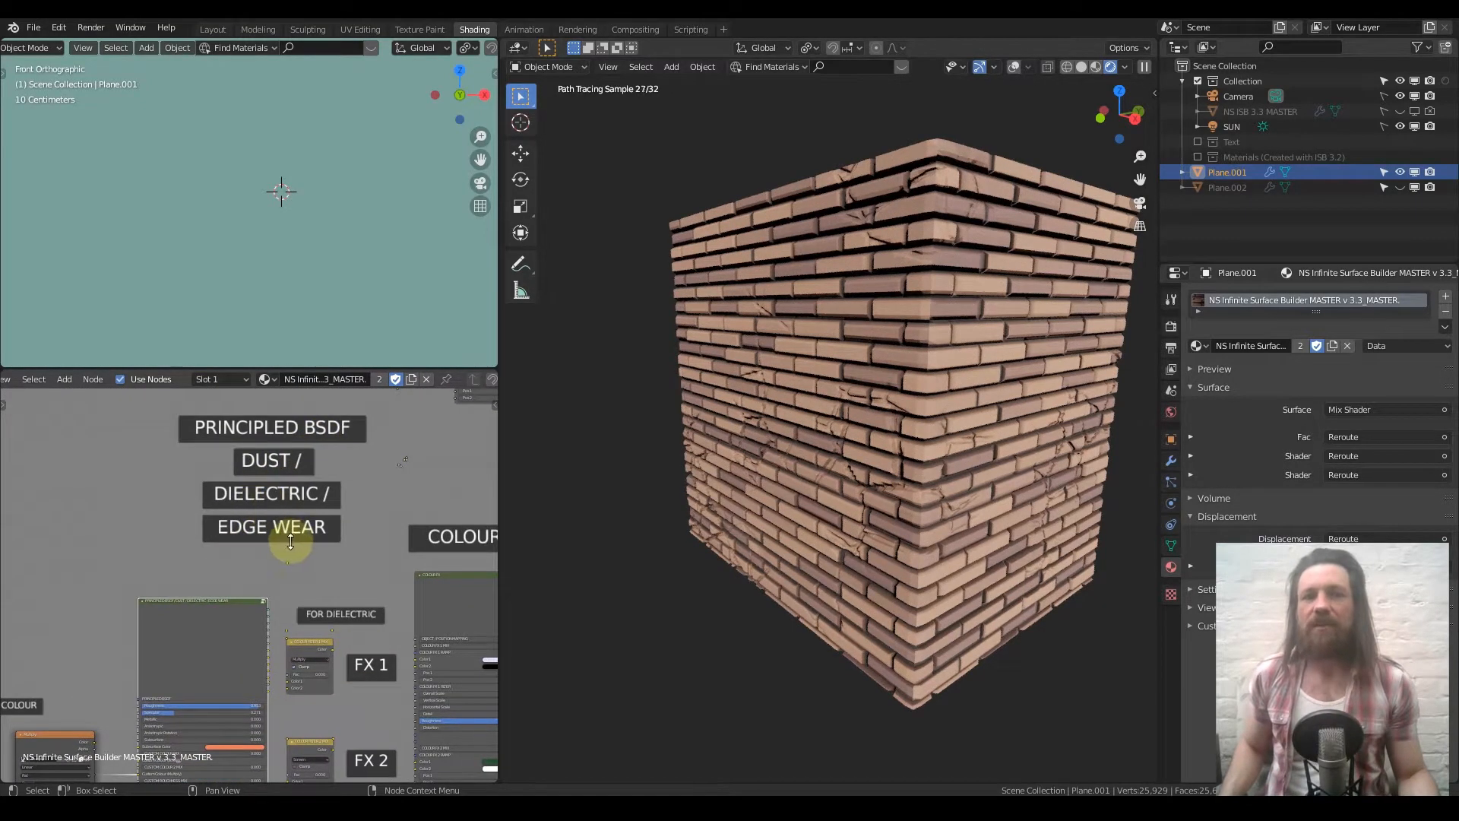
{"action": "scroll", "coordinate": [267, 599], "scroll_direction": "down", "scroll_amount": 2}
{"action": "middle_click_drag", "start_coordinate": [254, 641], "coordinate": [253, 318]}
{"action": "middle_click_drag", "start_coordinate": [212, 632], "coordinate": [235, 692]}
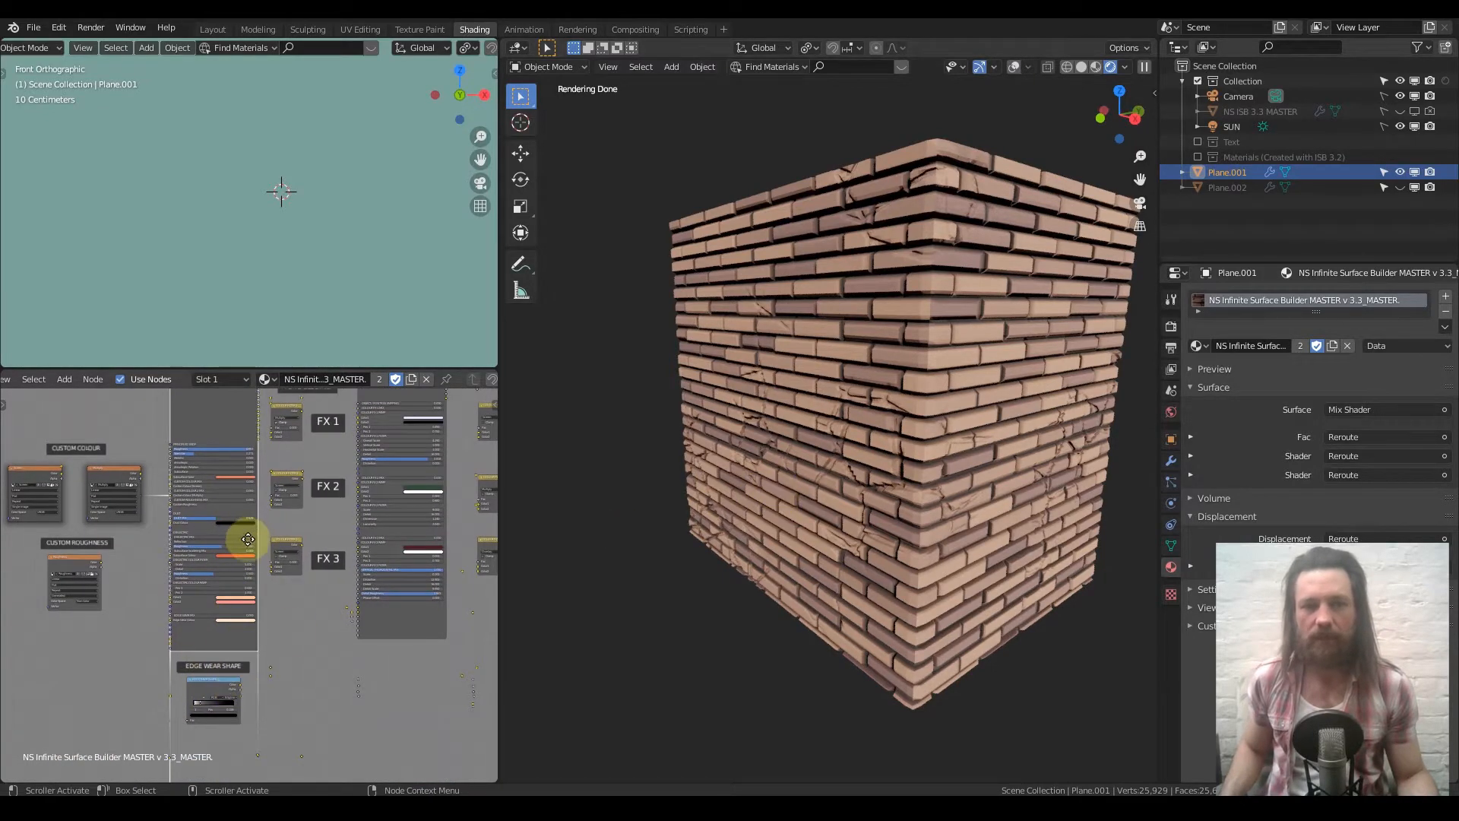
{"action": "scroll", "coordinate": [228, 516], "scroll_direction": "up", "scroll_amount": 4}
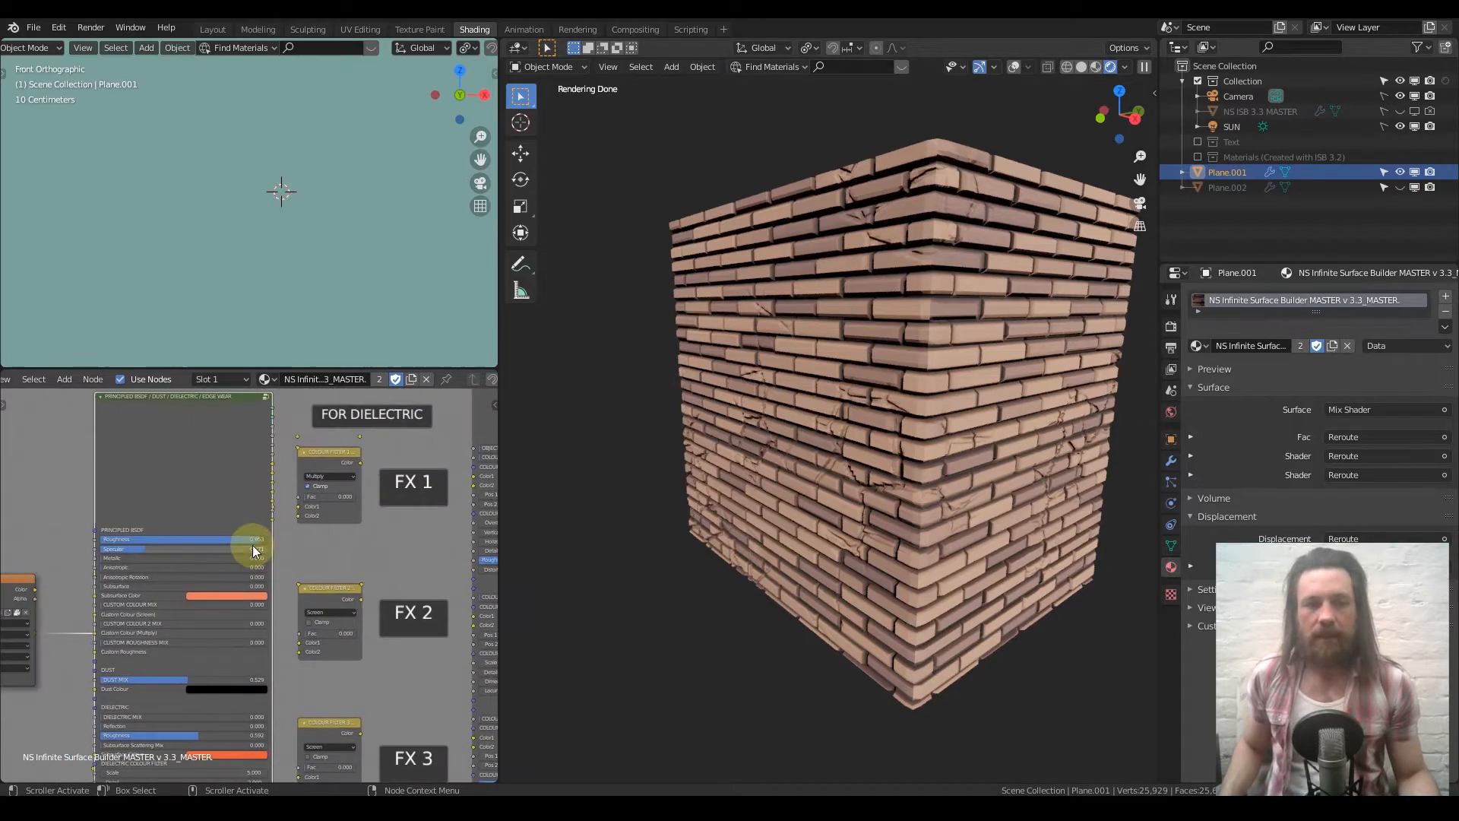
{"action": "scroll", "coordinate": [236, 540], "scroll_direction": "up", "scroll_amount": 4}
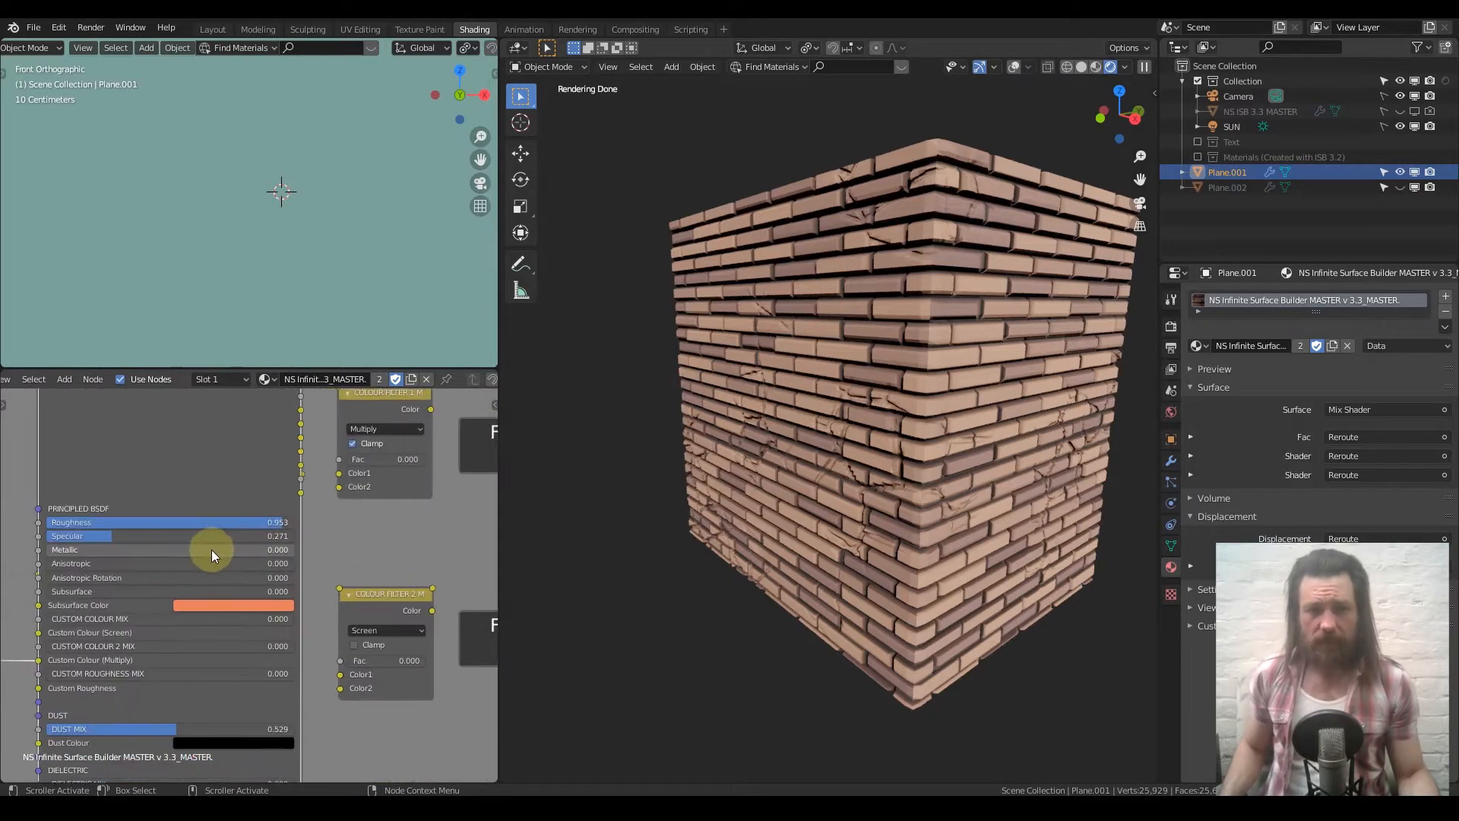
{"action": "scroll", "coordinate": [203, 550], "scroll_direction": "up", "scroll_amount": 3}
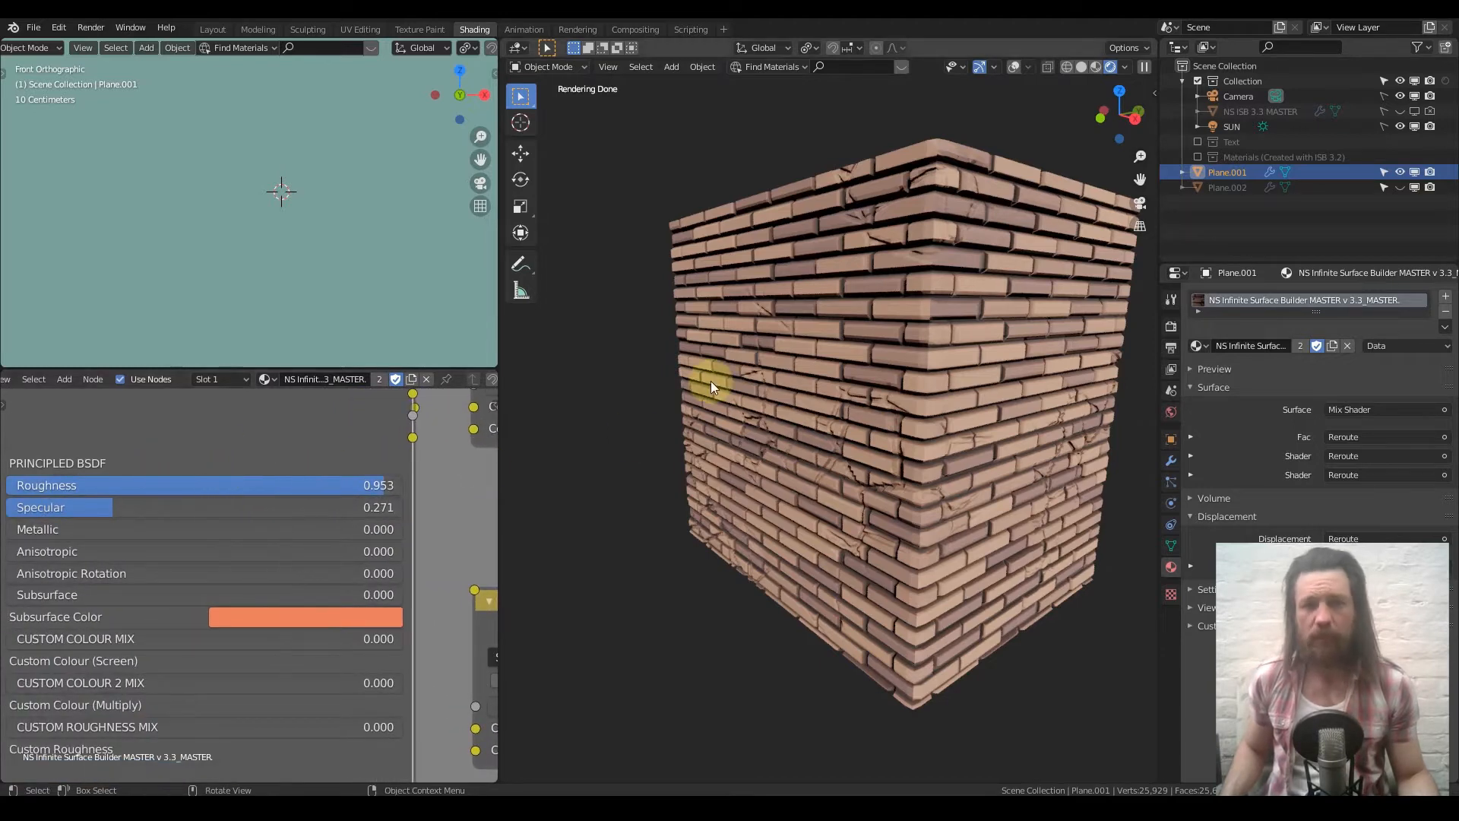
Step: Hide the brick object Plane.001 and add a Monkey mesh at the centre of the scene
{"action": "left_click", "coordinate": [1400, 173]}
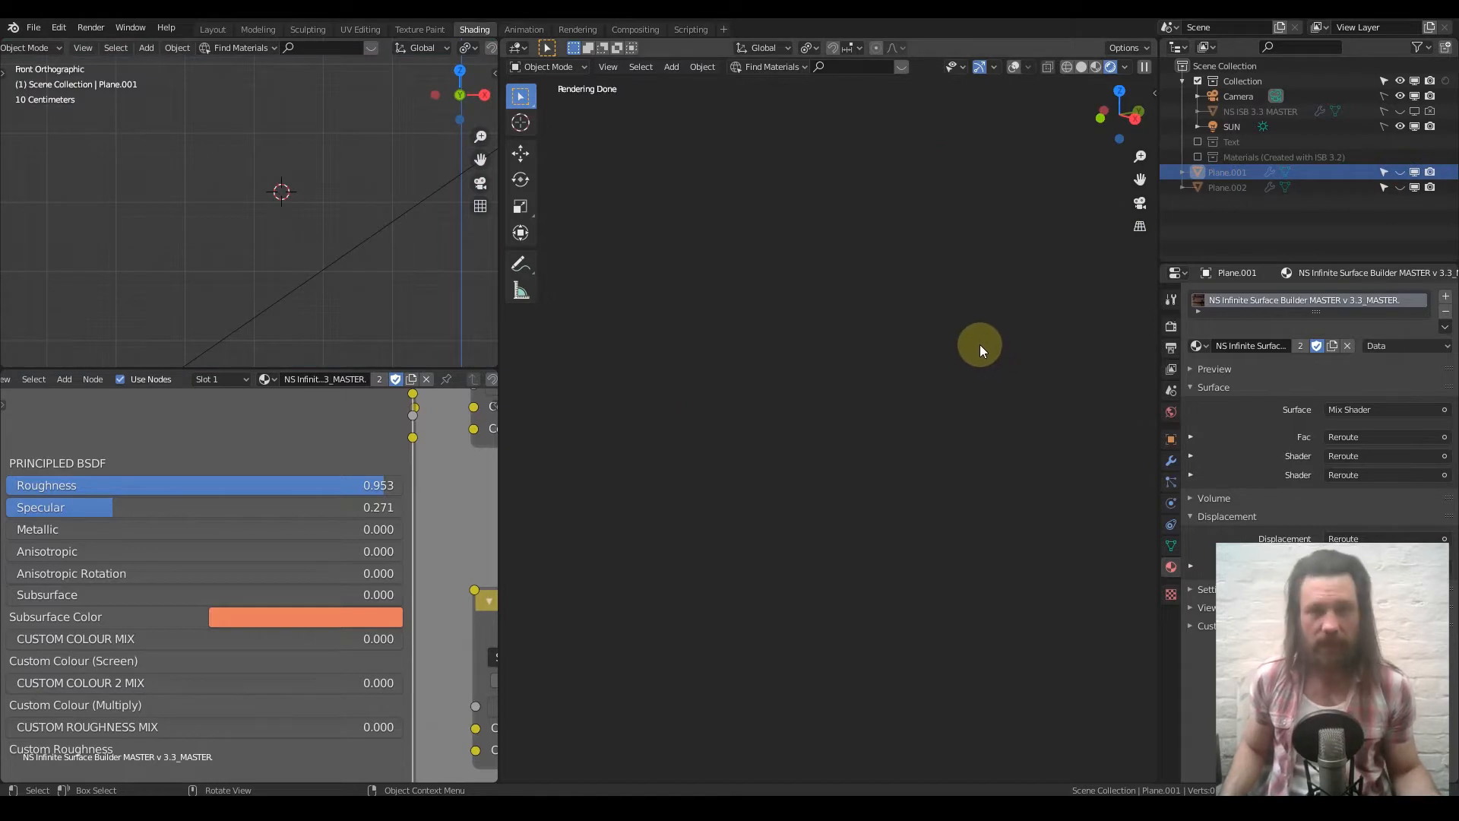
{"action": "key", "text": "shift+a"}
{"action": "mouse_move", "coordinate": [980, 345]}
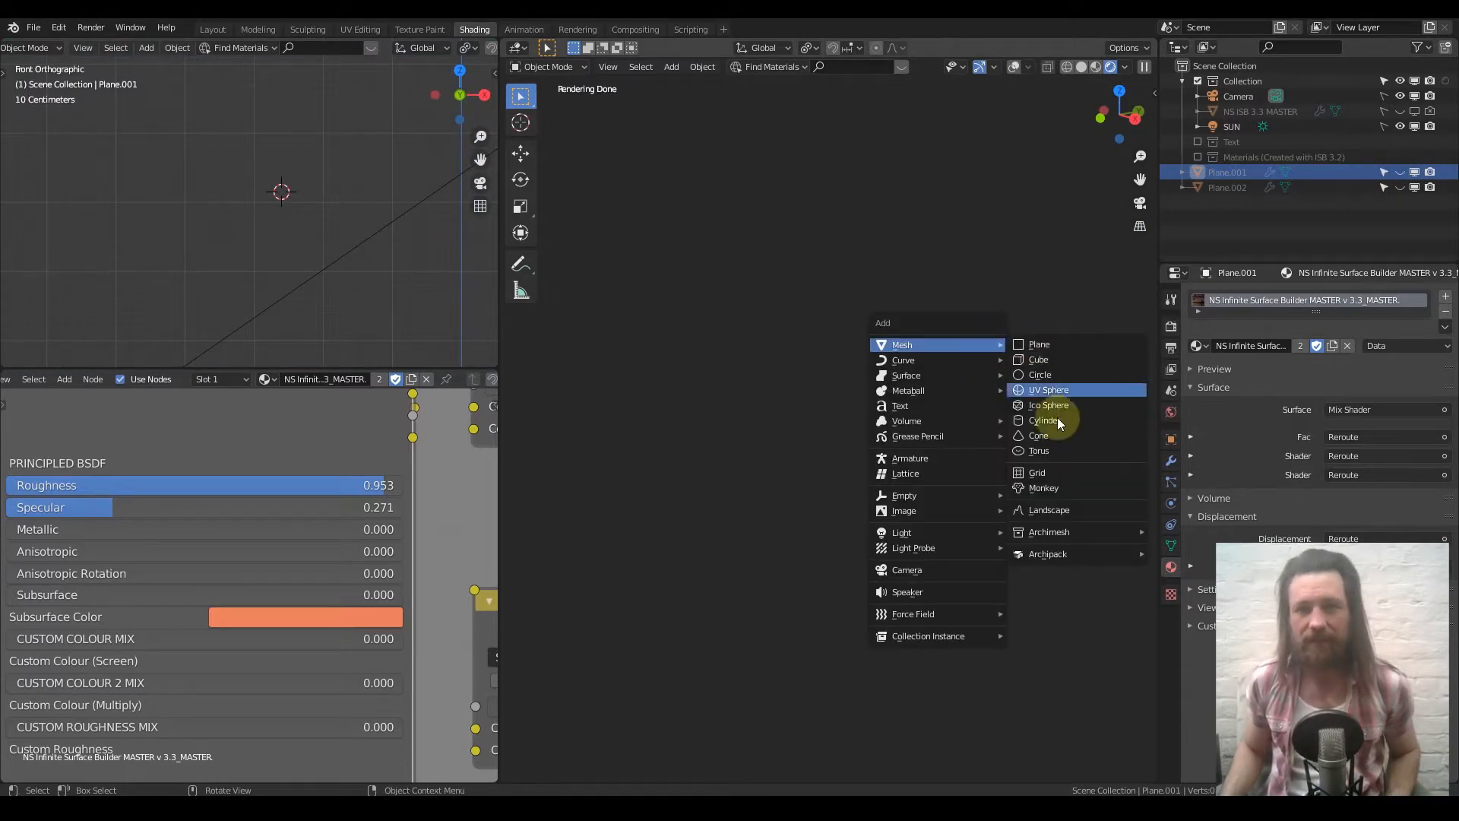
{"action": "left_click", "coordinate": [1063, 488]}
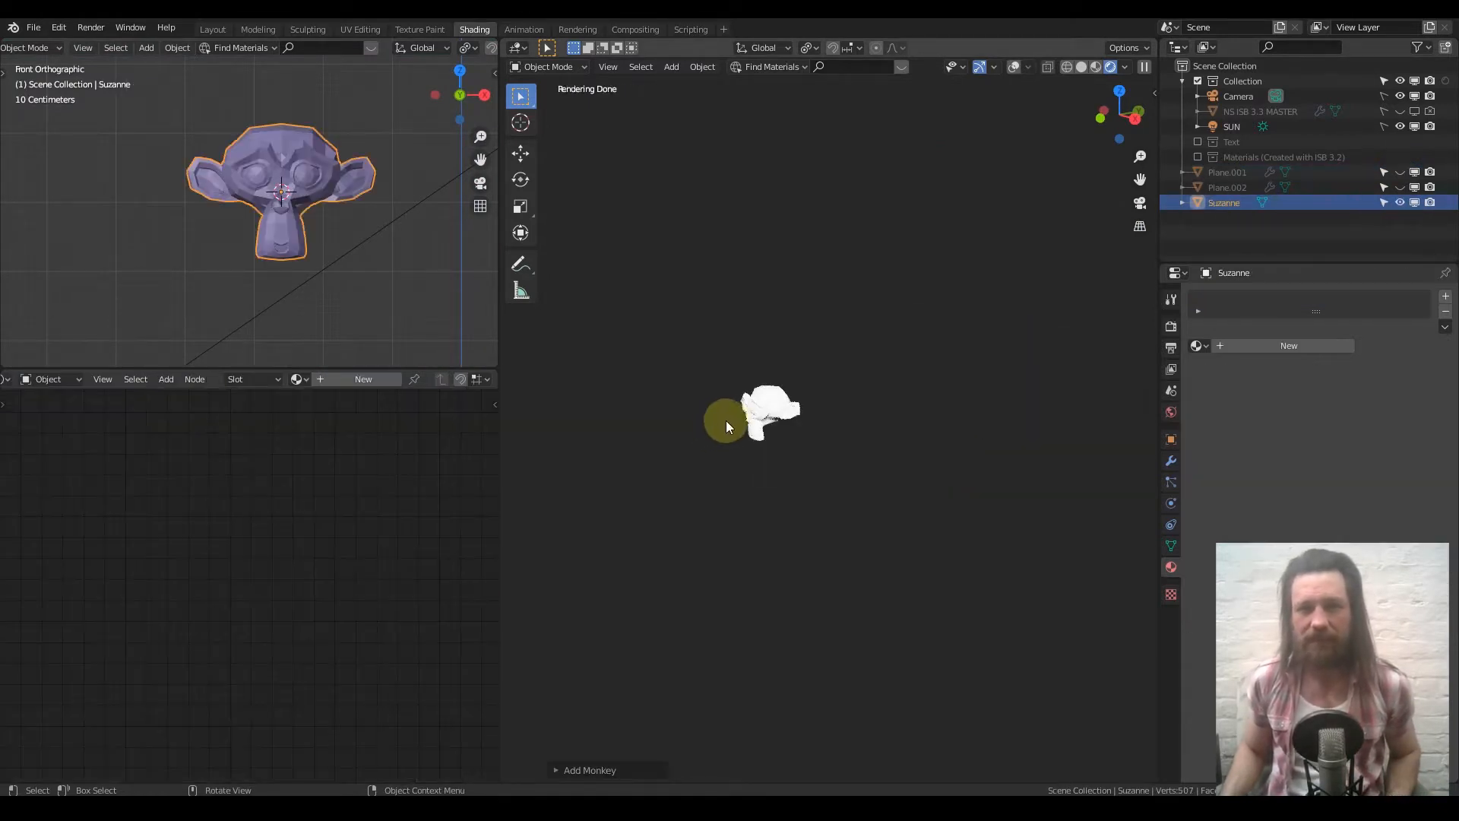
{"action": "scroll", "coordinate": [726, 421], "scroll_direction": "up", "scroll_amount": 4}
{"action": "middle_click_drag", "start_coordinate": [726, 414], "coordinate": [804, 385], "text": "shift"}
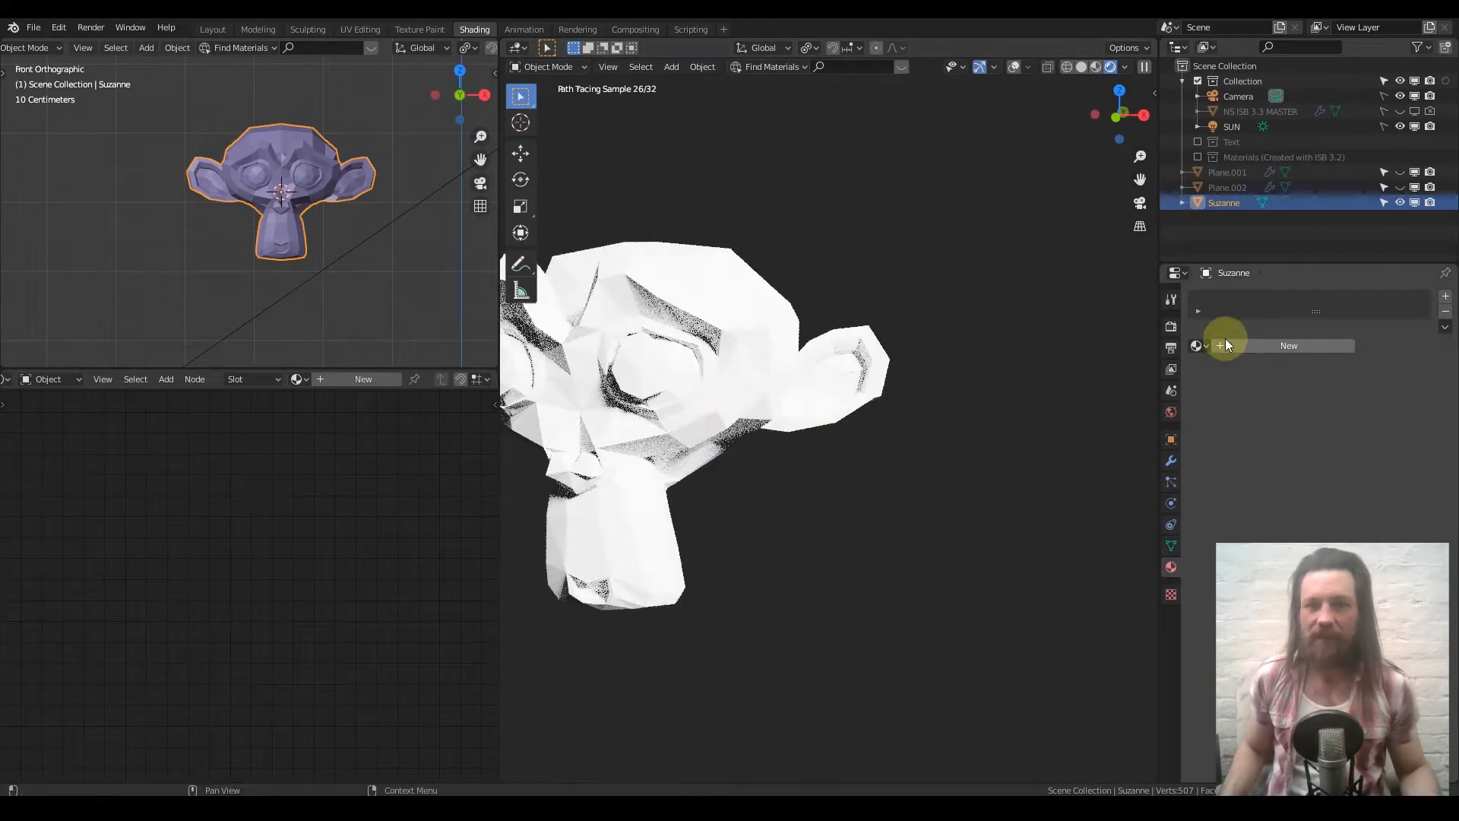
Step: Add a Subdivision Surface modifier to the monkey with viewport levels set to 3
{"action": "left_click", "coordinate": [1170, 451]}
{"action": "left_click", "coordinate": [1234, 294]}
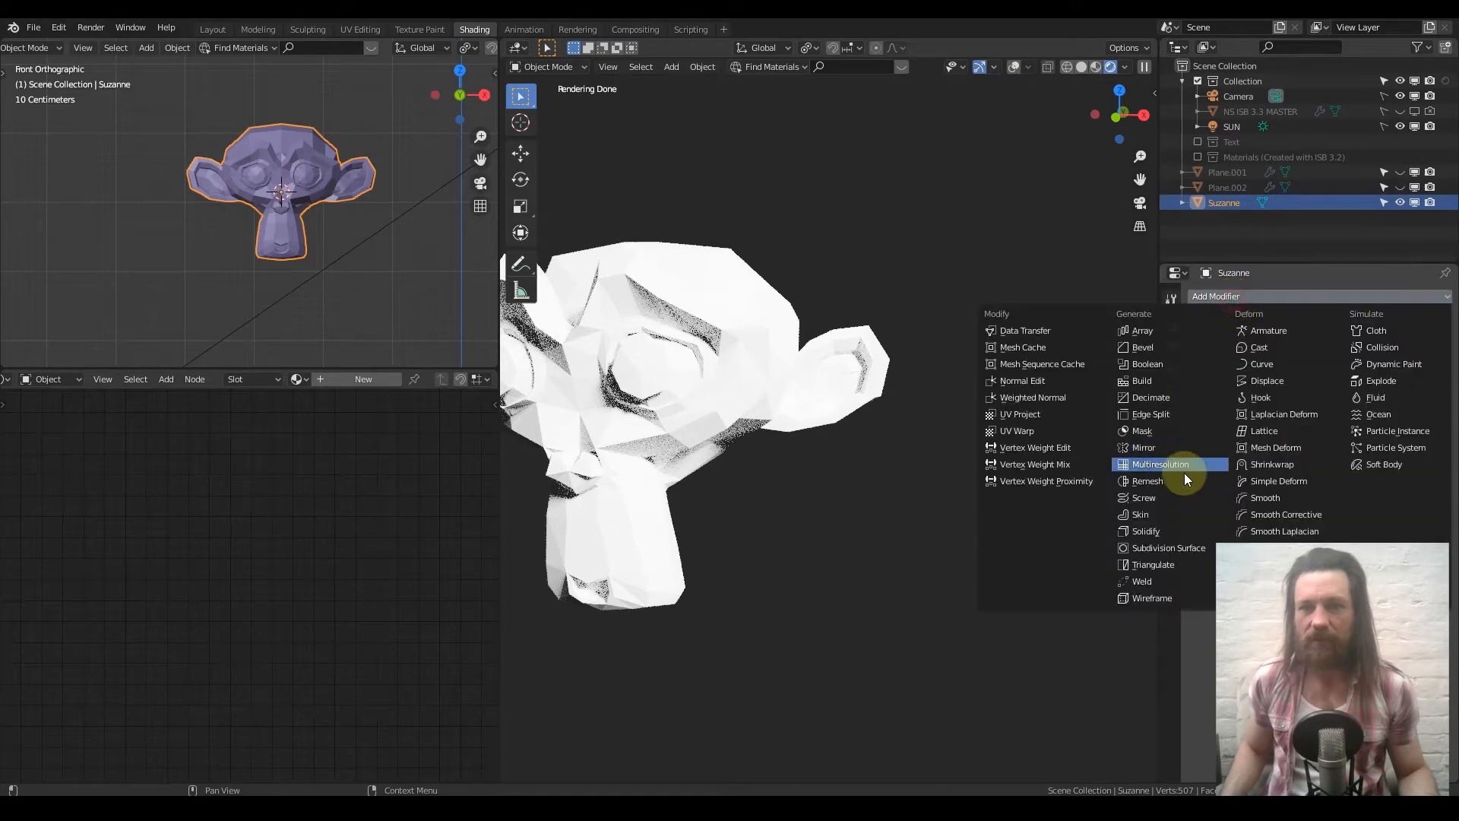
{"action": "left_click", "coordinate": [1309, 453]}
{"action": "left_click", "coordinate": [1309, 454]}
{"action": "middle_click_drag", "start_coordinate": [778, 385], "coordinate": [840, 380], "text": "shift"}
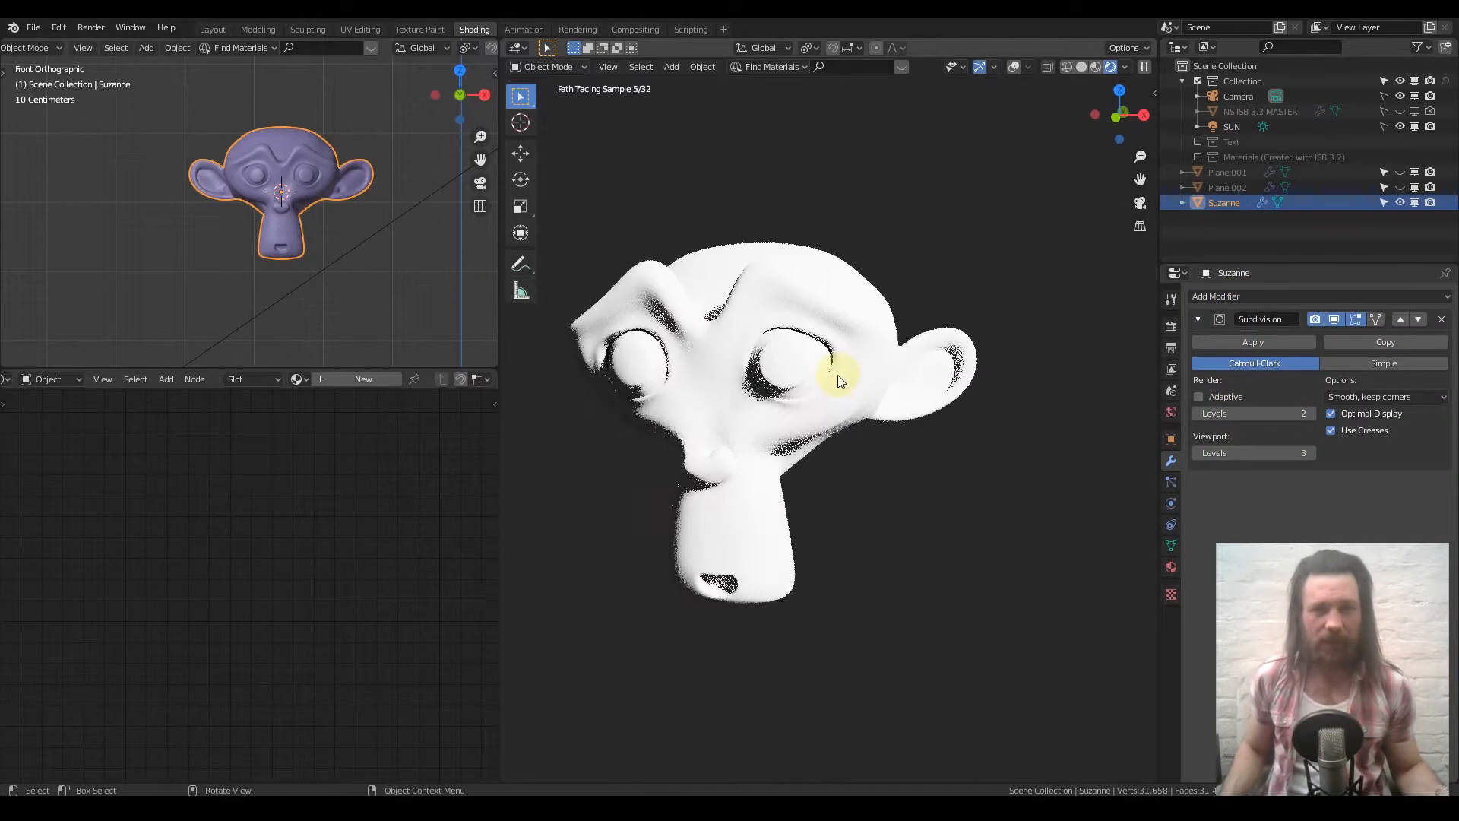
Step: Assign the material NS Infinite Surface Builder MASTER v 3.3_COPY.001 to the monkey and check its node setup
{"action": "left_click", "coordinate": [1172, 566]}
{"action": "left_click", "coordinate": [1197, 347]}
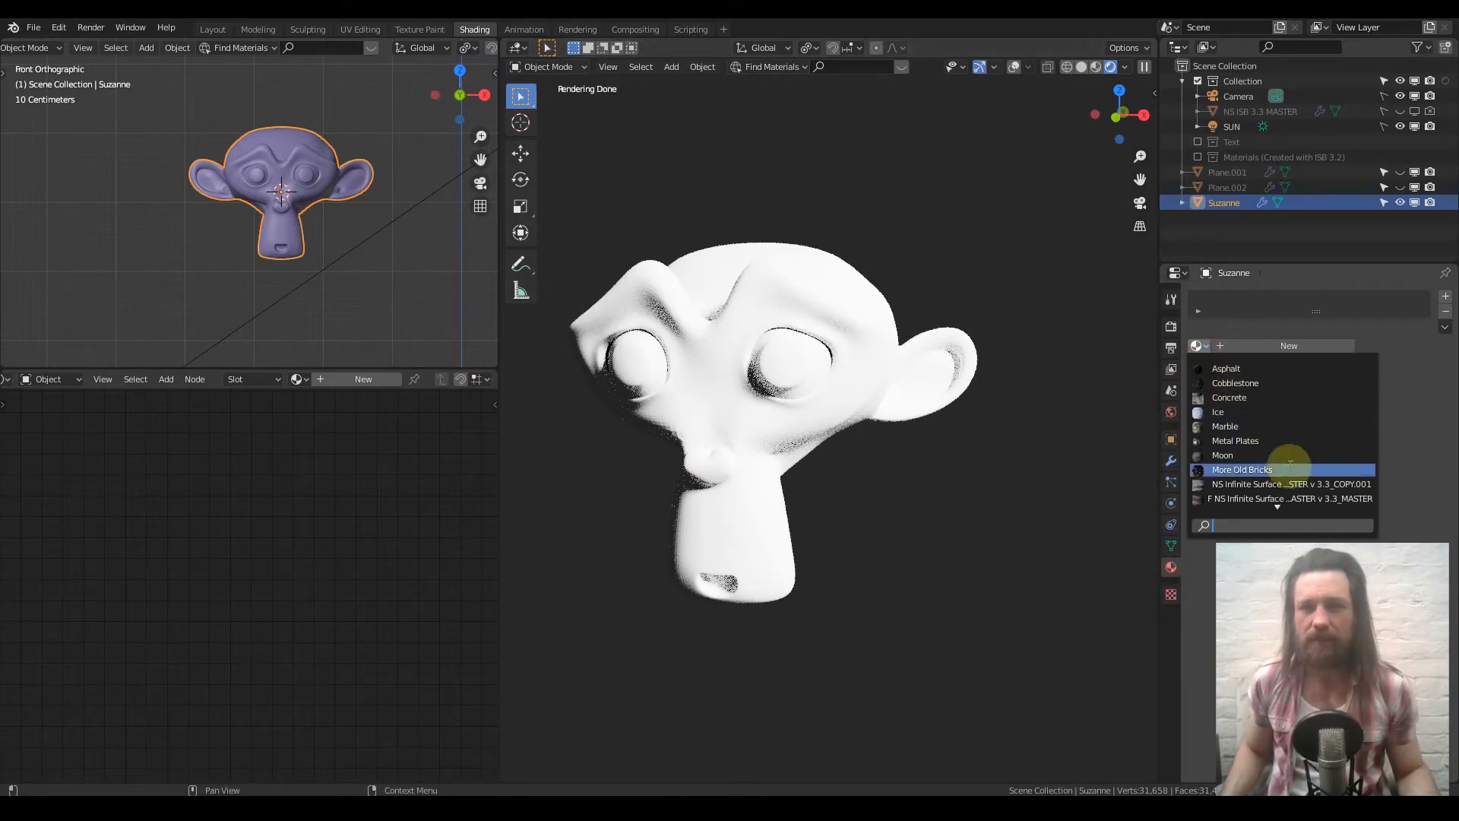
{"action": "left_click", "coordinate": [1284, 479]}
{"action": "scroll", "coordinate": [219, 617], "scroll_direction": "down", "scroll_amount": 4}
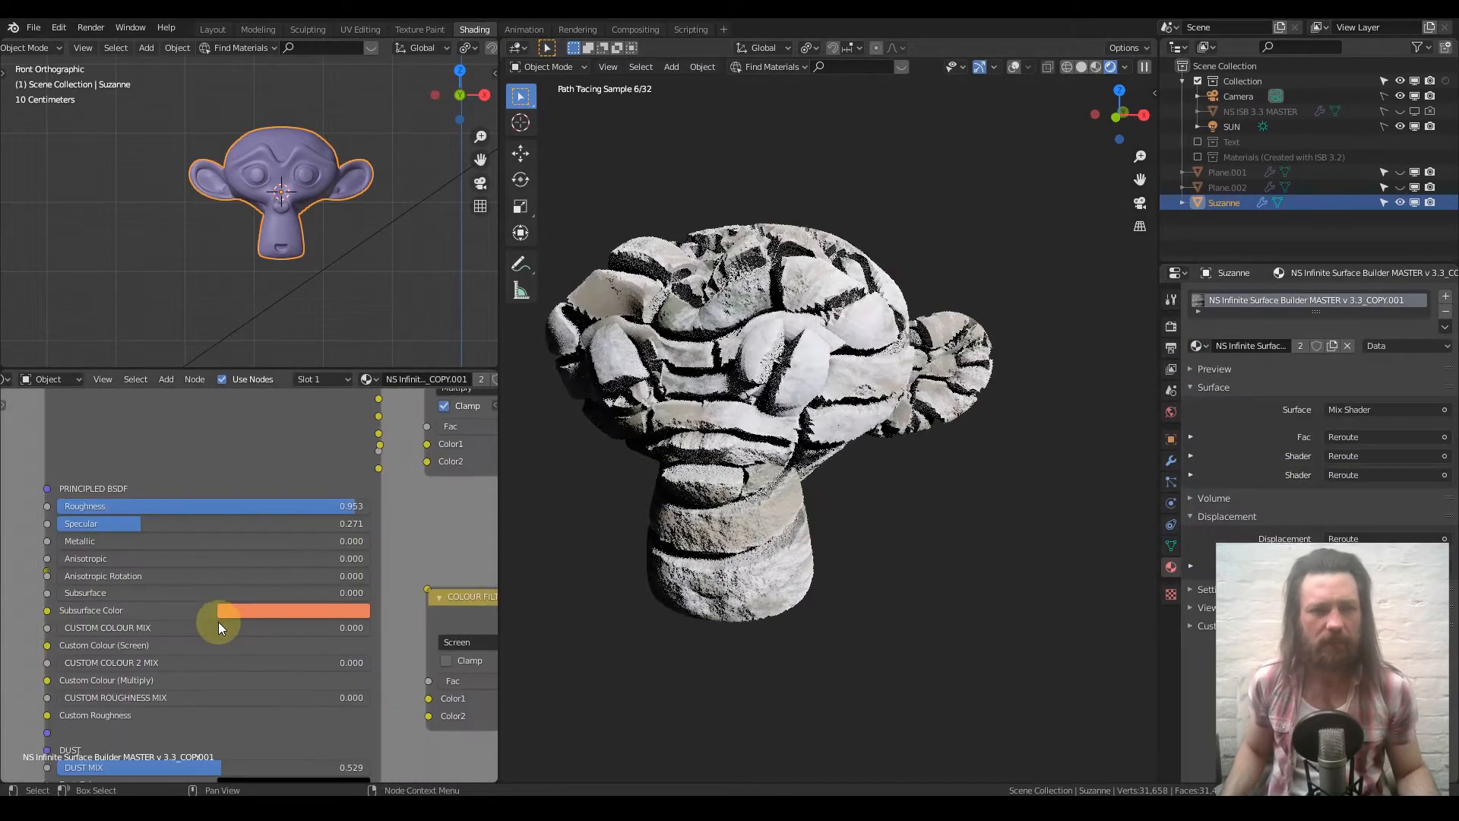
{"action": "middle_click_drag", "start_coordinate": [256, 418], "coordinate": [333, 759]}
{"action": "scroll", "coordinate": [295, 644], "scroll_direction": "down", "scroll_amount": 9}
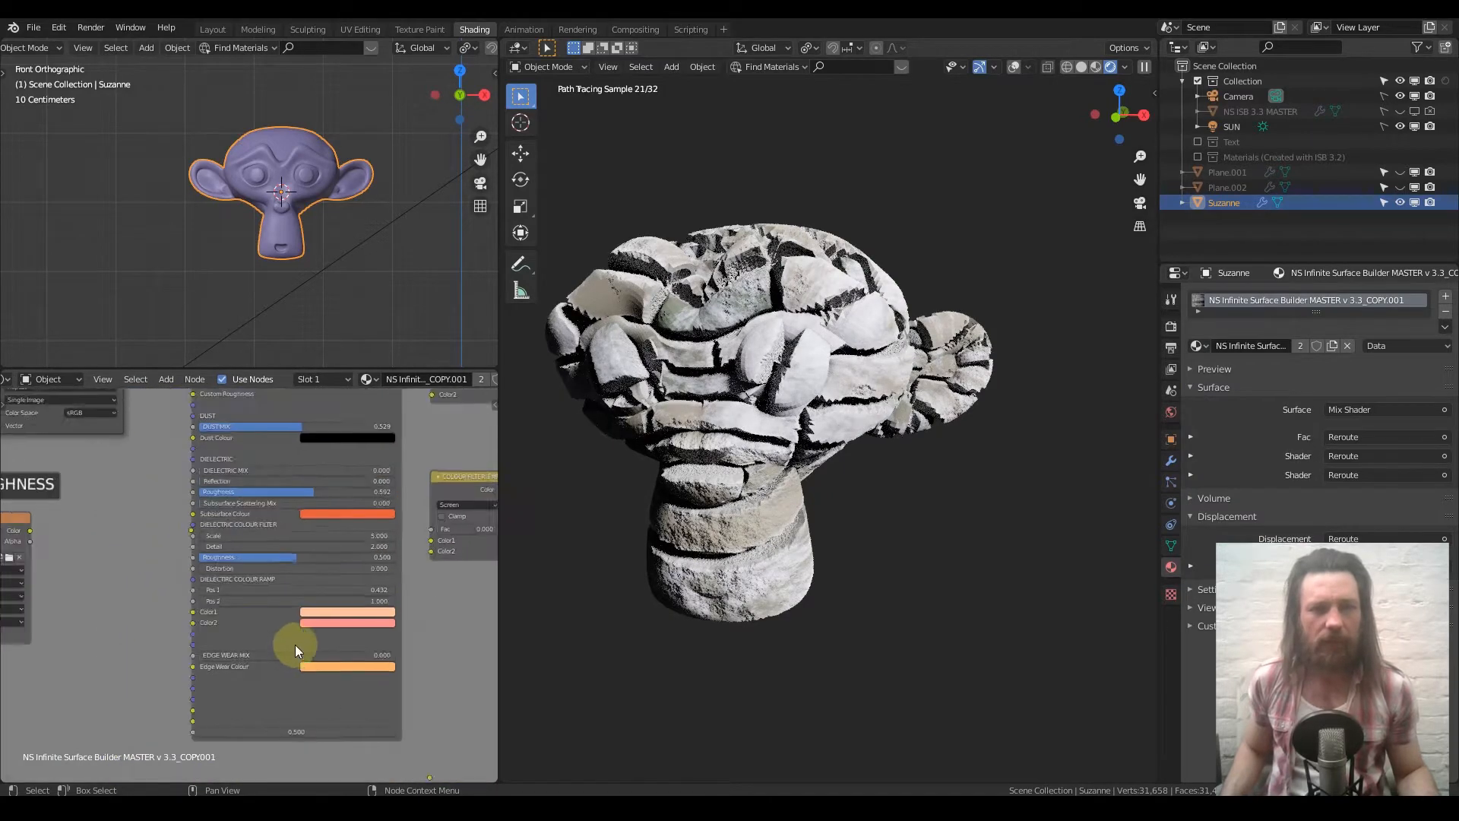
{"action": "left_click", "coordinate": [1198, 346]}
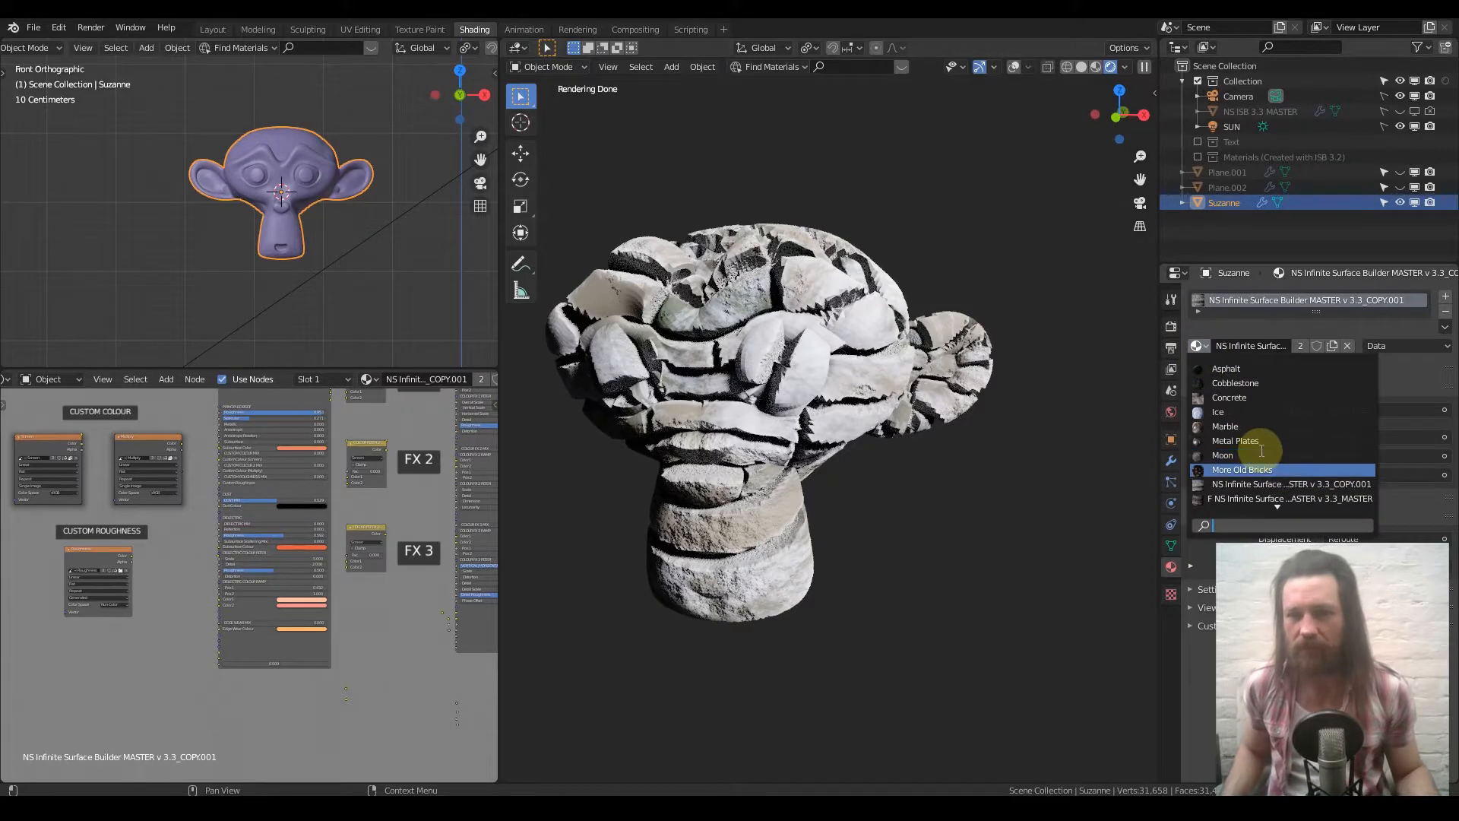
{"action": "scroll", "coordinate": [1286, 474], "scroll_direction": "down", "scroll_amount": 3}
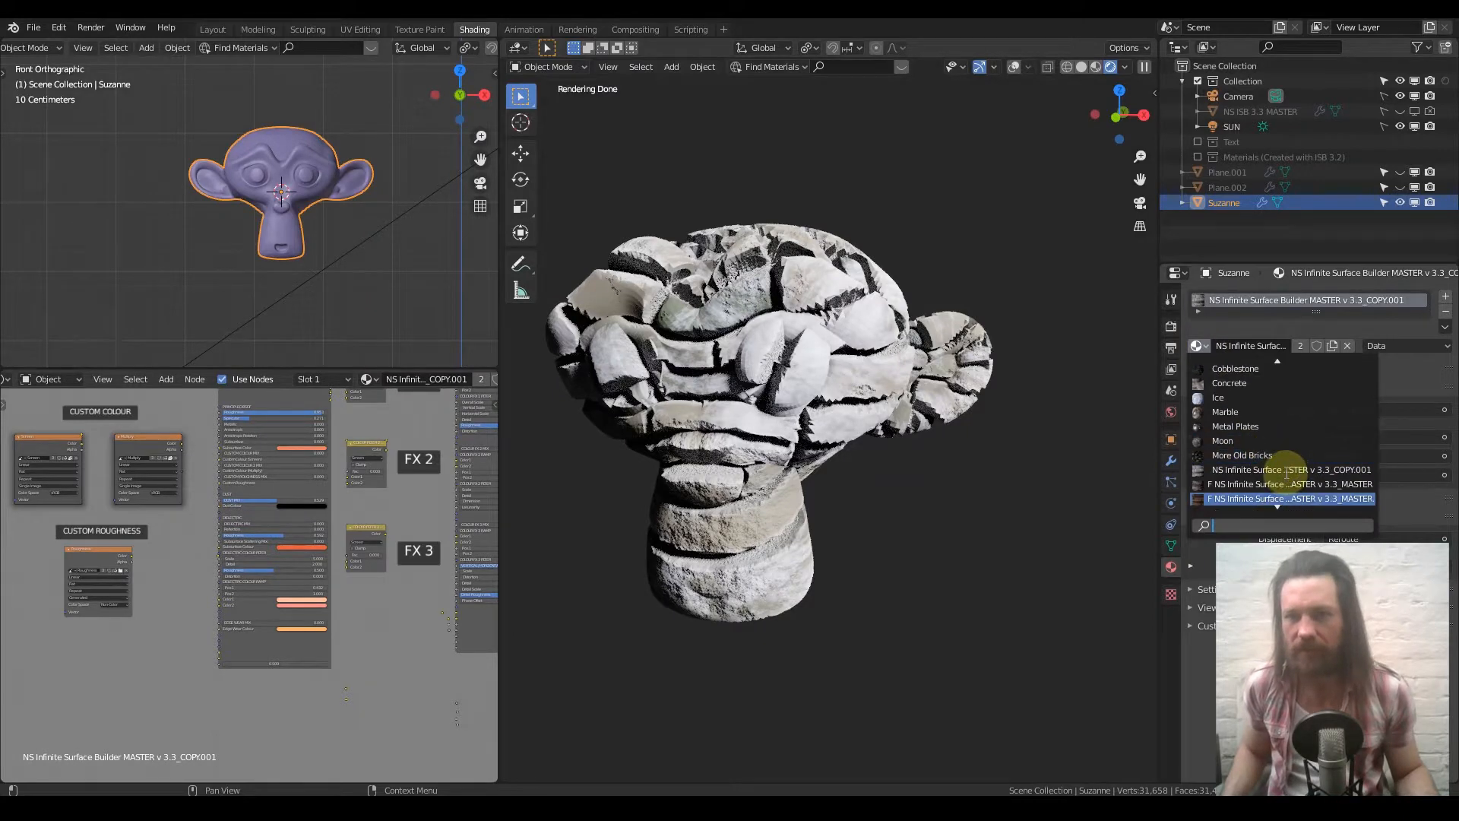
{"action": "scroll", "coordinate": [1284, 472], "scroll_direction": "down", "scroll_amount": 3}
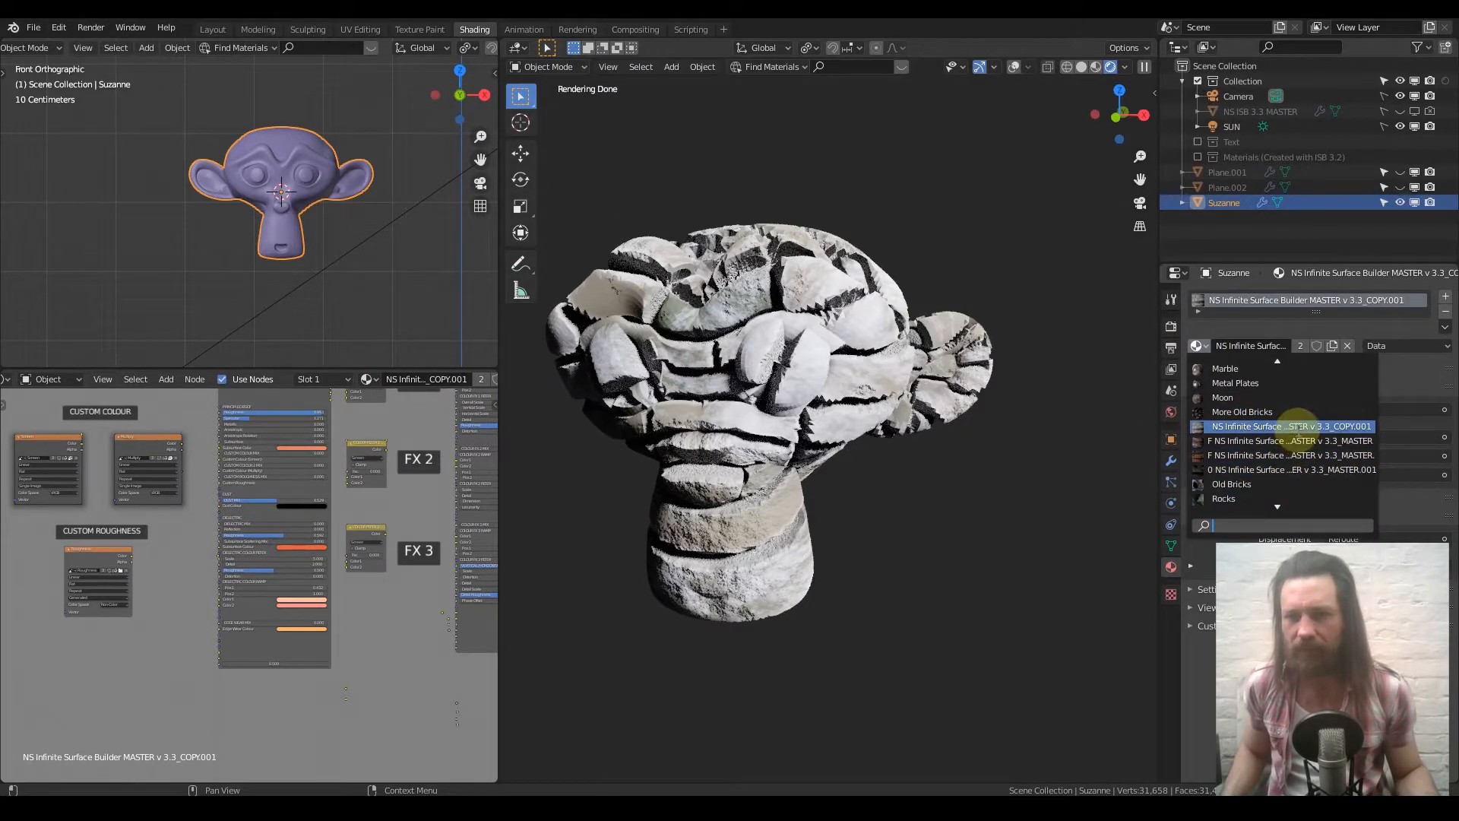
{"action": "left_click", "coordinate": [1298, 428]}
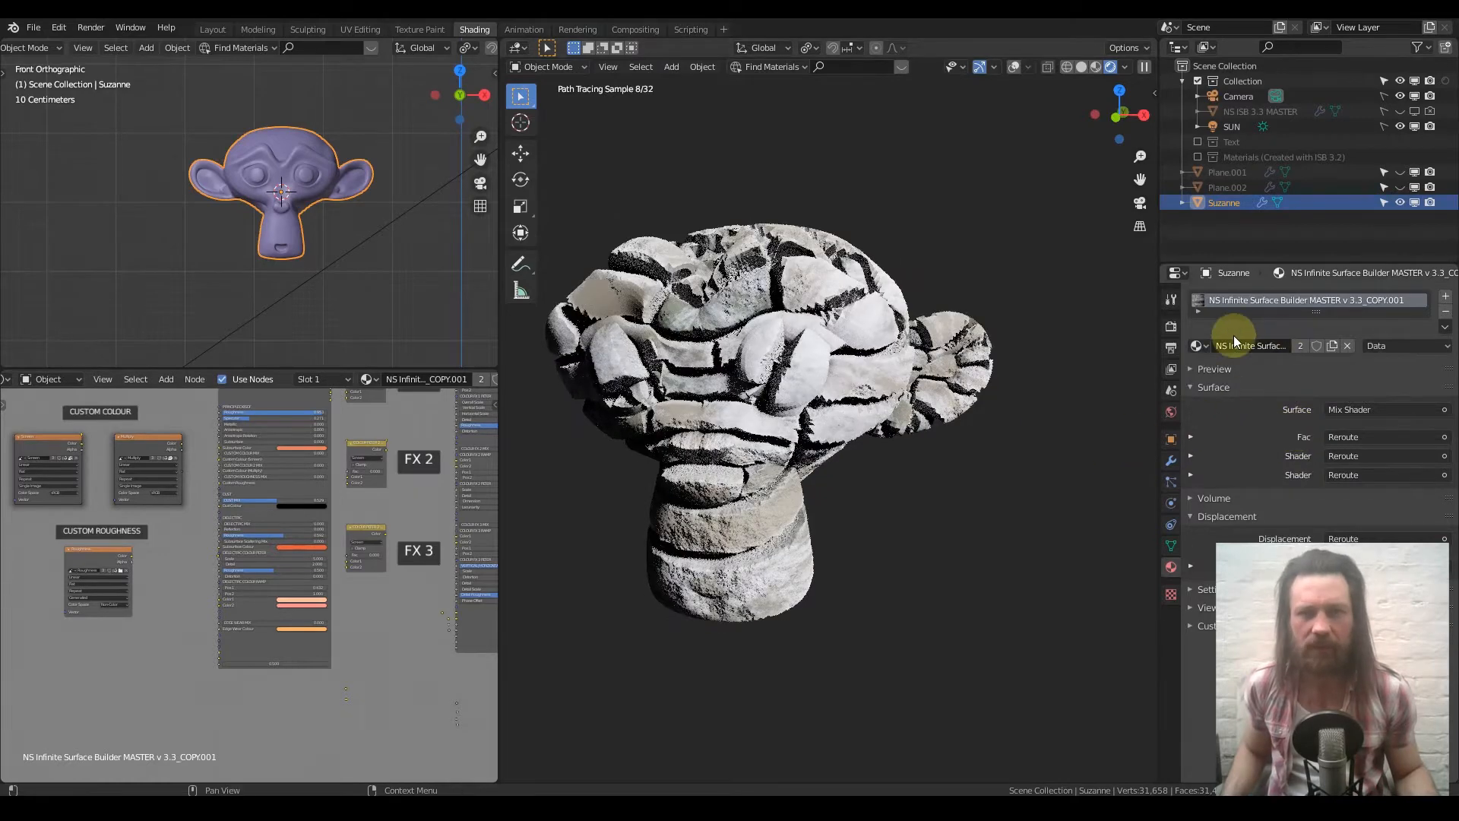
Step: Try the other NS Infinite Surface Builder master materials on the monkey and assign the brick one, MASTER v 3.3_MASTER
{"action": "left_click", "coordinate": [1205, 347]}
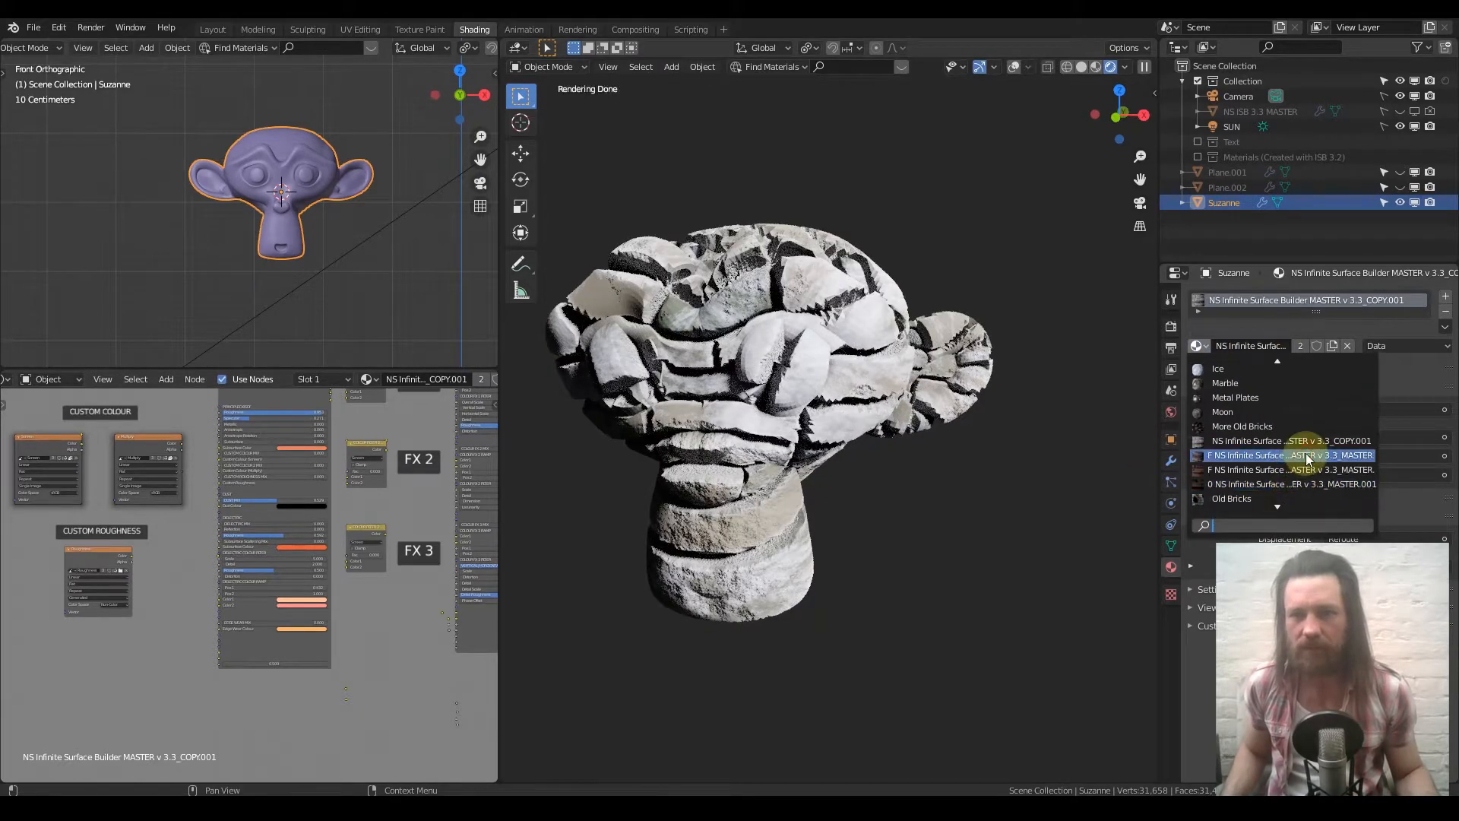
{"action": "left_click", "coordinate": [1307, 456]}
{"action": "left_click", "coordinate": [1199, 346]}
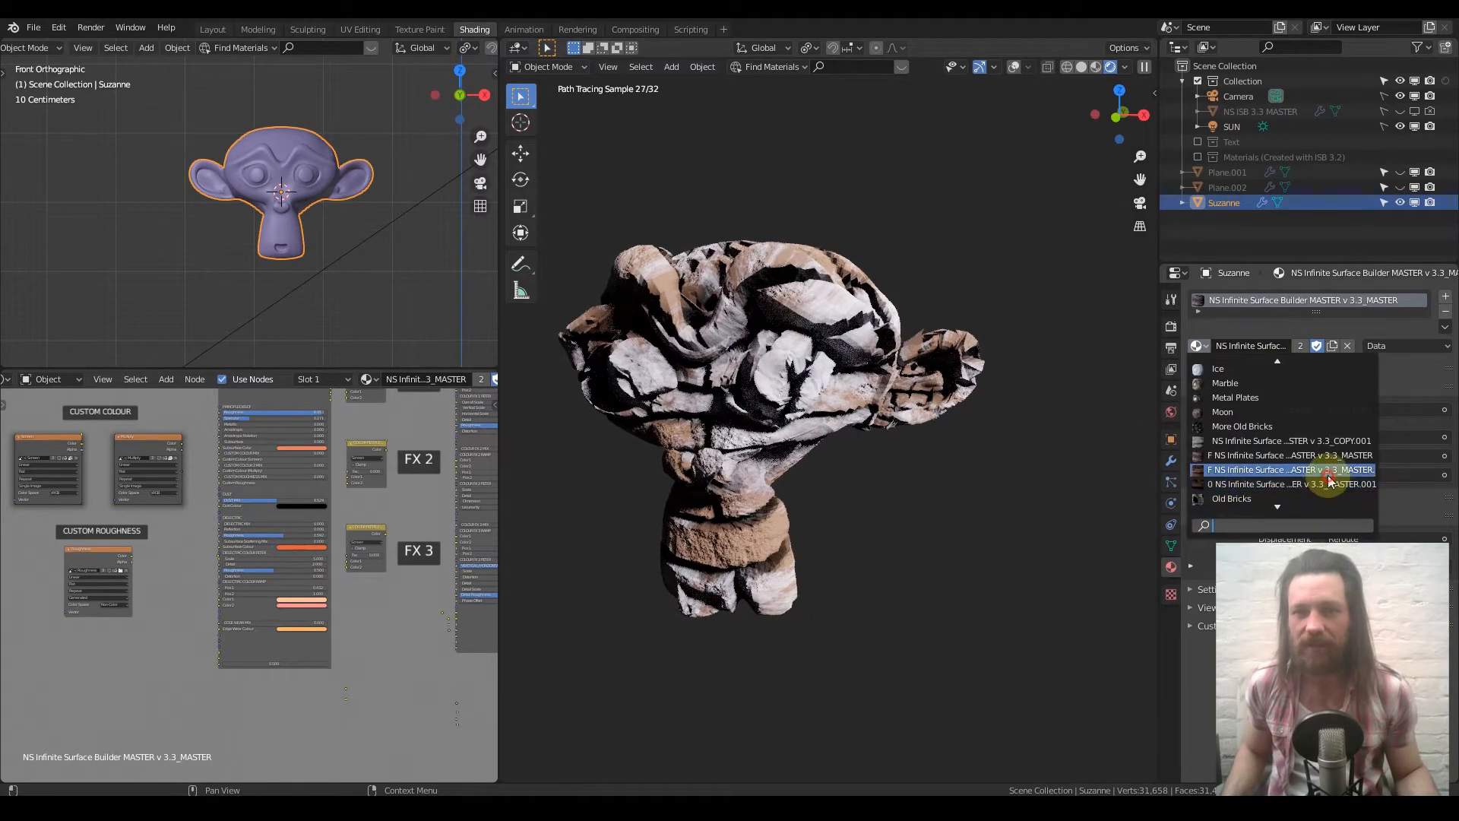
{"action": "left_click", "coordinate": [1327, 474]}
Step: Set the Displacement Amount in the material's Displacement FX node to 0
{"action": "scroll", "coordinate": [220, 607], "scroll_direction": "down", "scroll_amount": 1}
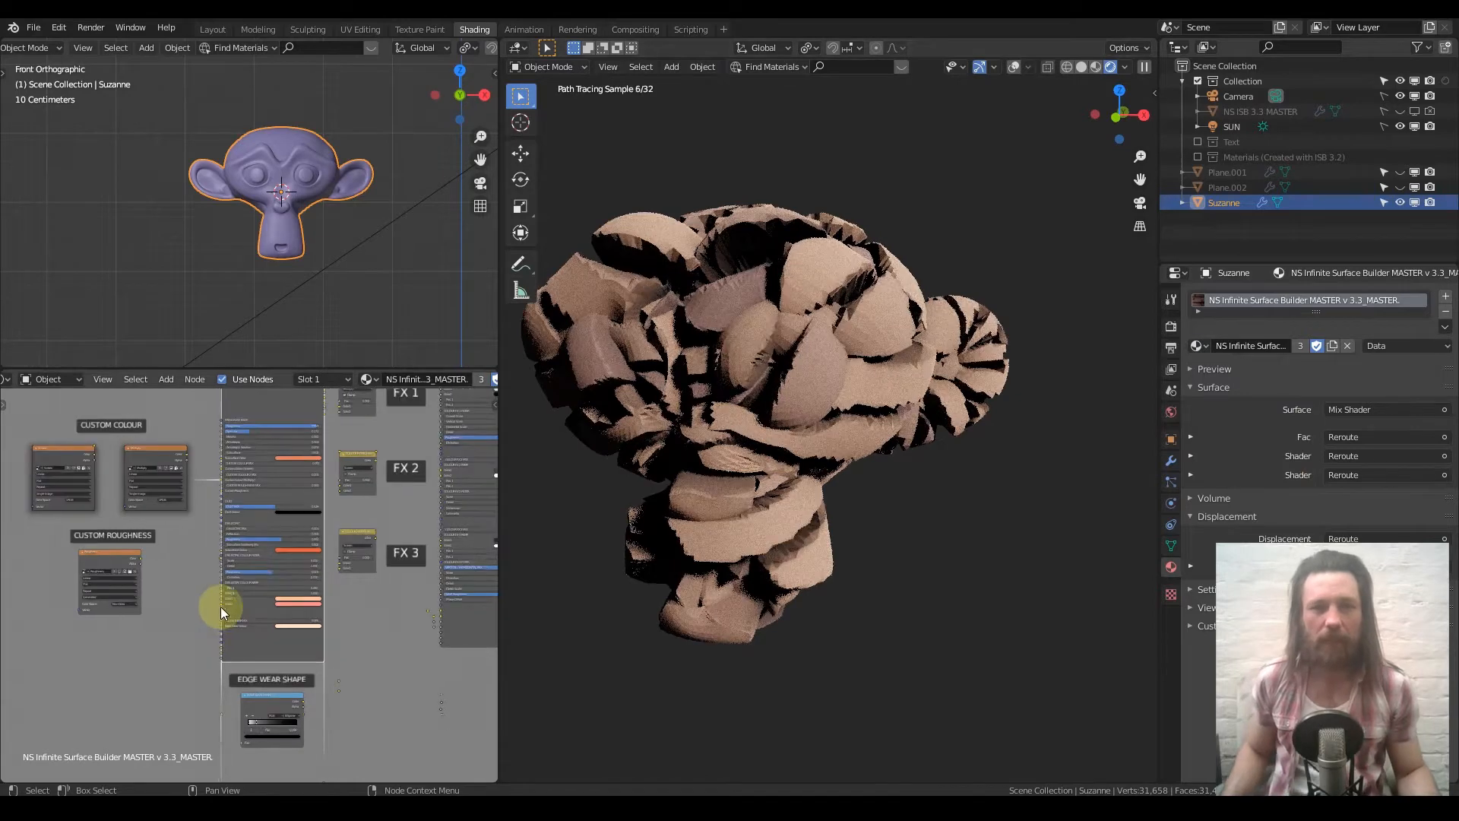
{"action": "scroll", "coordinate": [241, 571], "scroll_direction": "down", "scroll_amount": 3}
{"action": "mouse_move", "coordinate": [354, 499]}
{"action": "middle_mouse_down"}
{"action": "mouse_move", "coordinate": [214, 657]}
{"action": "mouse_move", "coordinate": [305, 638]}
{"action": "middle_mouse_up"}
{"action": "middle_click_drag", "start_coordinate": [252, 464], "coordinate": [265, 597]}
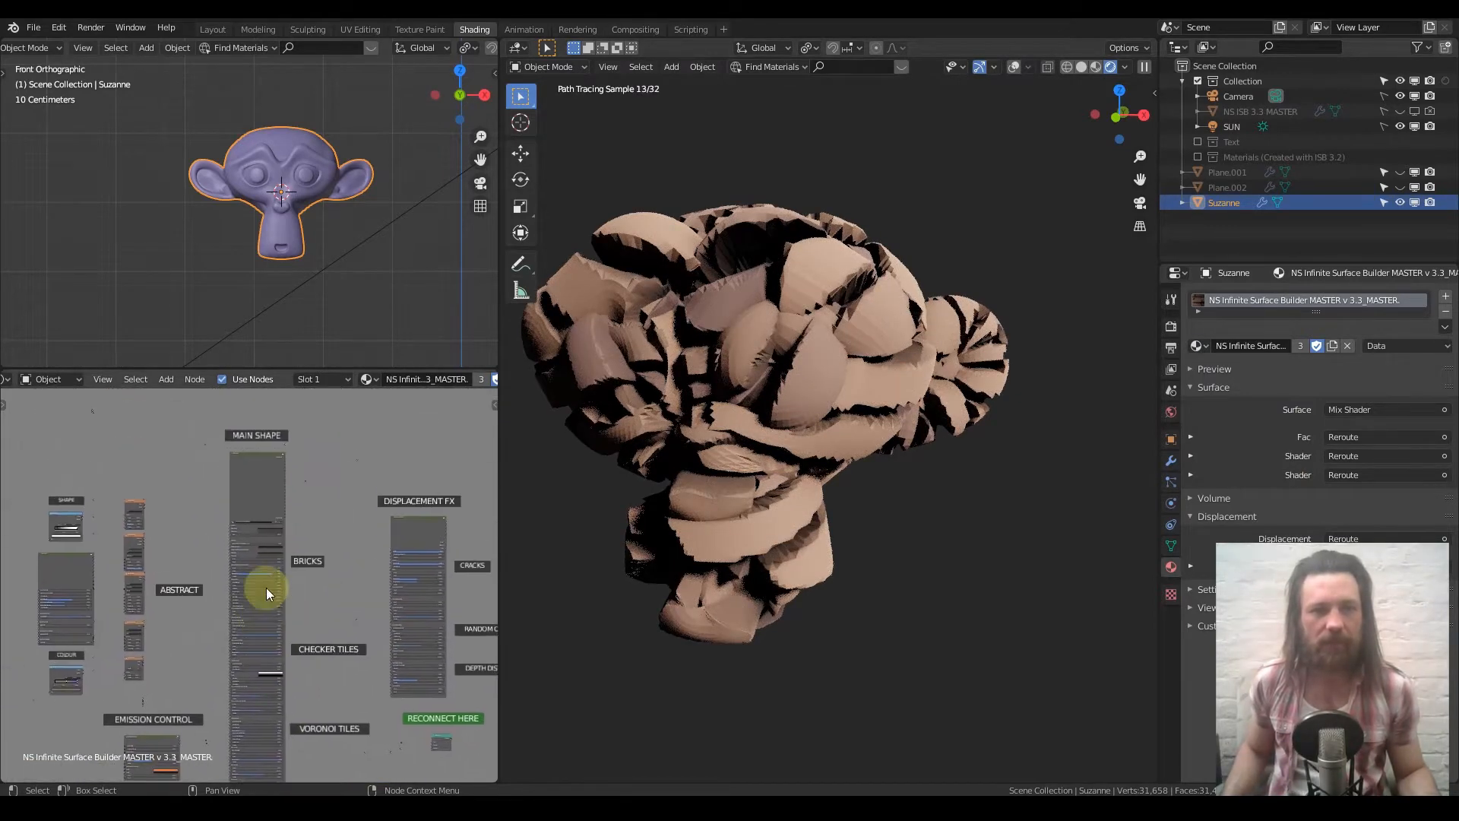
{"action": "scroll", "coordinate": [269, 556], "scroll_direction": "up", "scroll_amount": 6}
{"action": "middle_click_drag", "start_coordinate": [281, 547], "coordinate": [87, 578]}
{"action": "scroll", "coordinate": [336, 584], "scroll_direction": "up", "scroll_amount": 8}
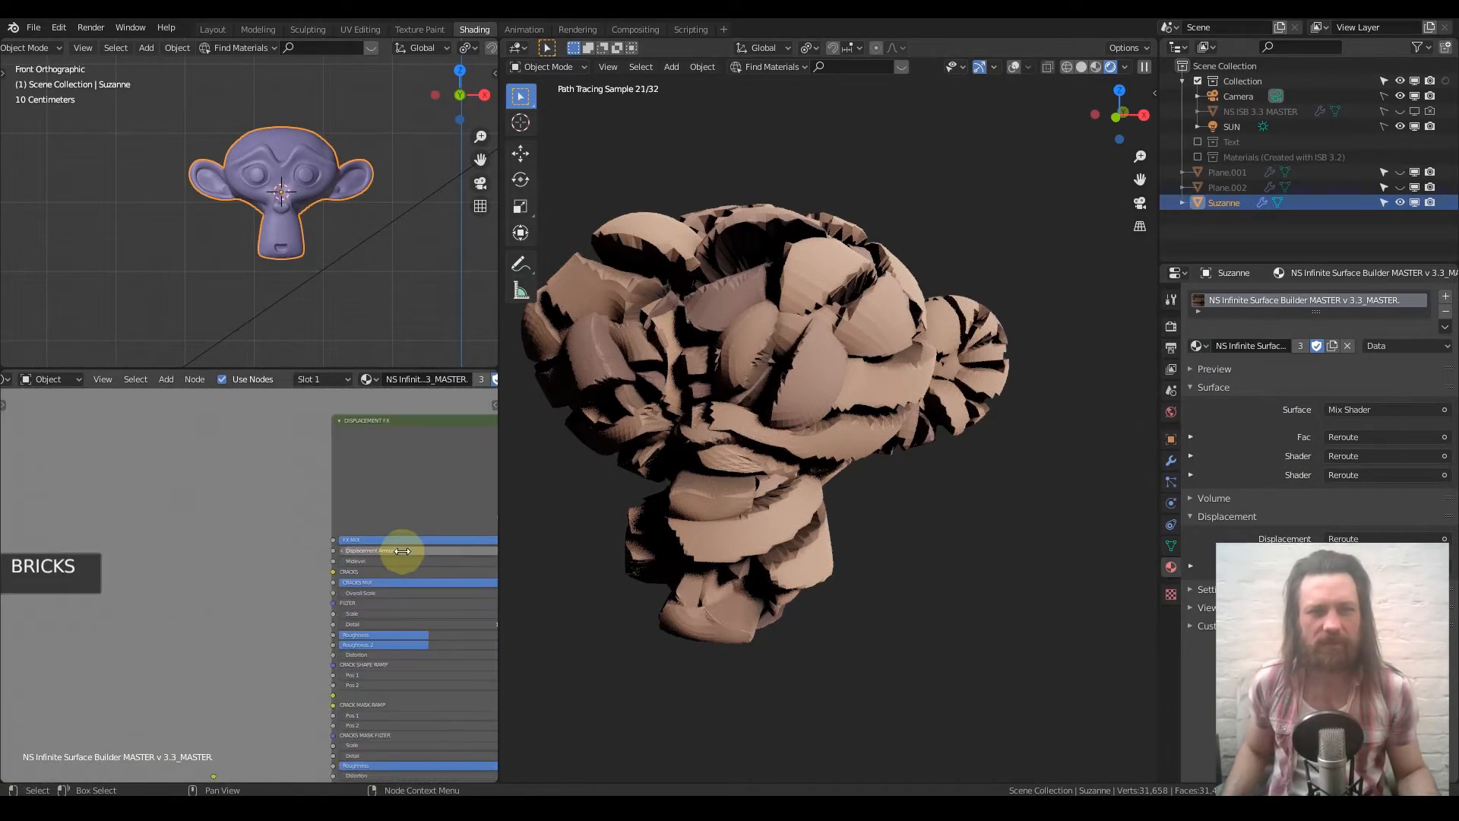
{"action": "middle_click_drag", "start_coordinate": [402, 552], "coordinate": [315, 547]}
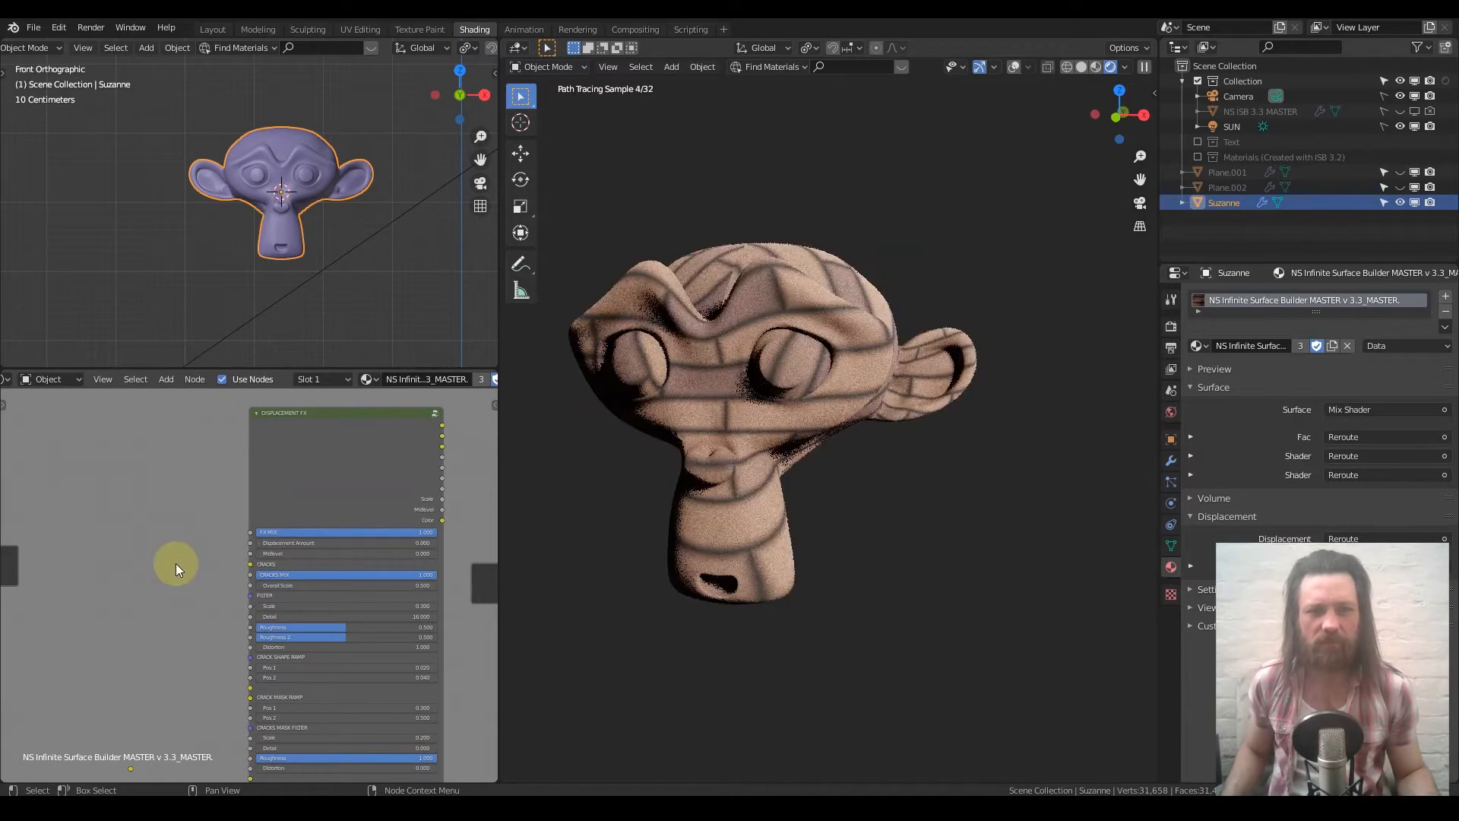
Step: Set the Brick Shape Scale in the Main Shape node to 0.01
{"action": "middle_click_drag", "start_coordinate": [173, 563], "coordinate": [481, 532]}
{"action": "middle_click_drag", "start_coordinate": [326, 528], "coordinate": [398, 635]}
{"action": "middle_click_drag", "start_coordinate": [306, 578], "coordinate": [372, 452]}
{"action": "scroll", "coordinate": [358, 515], "scroll_direction": "up", "scroll_amount": 8}
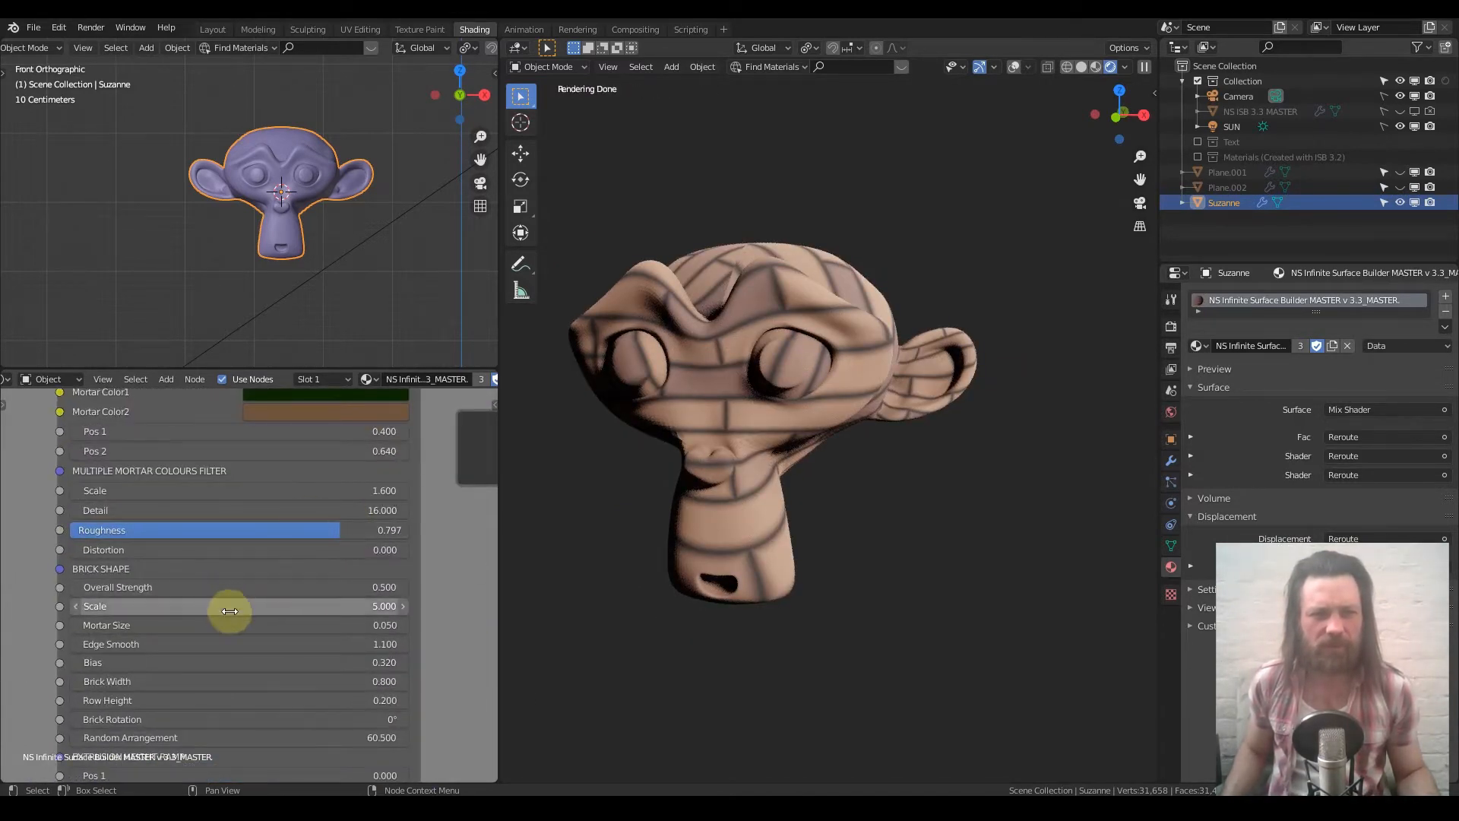
{"action": "type", "text": ".0"}
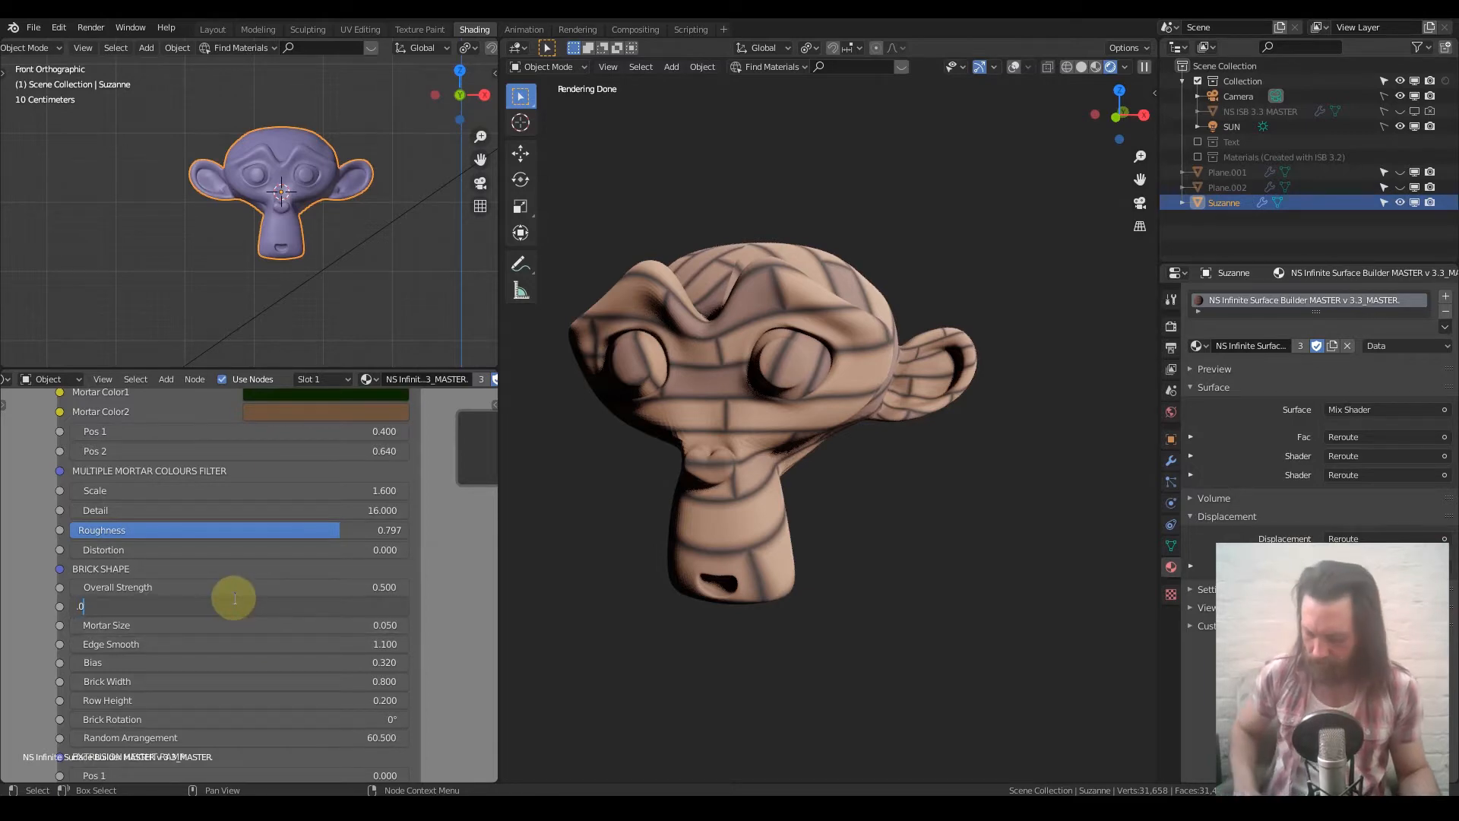
{"action": "type", "text": "1"}
{"action": "key", "text": "Return"}
Step: Review the Roughness, Specular, Metallic and Anisotropic parameters of the Principled BSDF section with the whole monkey in view
{"action": "scroll", "coordinate": [228, 583], "scroll_direction": "down", "scroll_amount": 5}
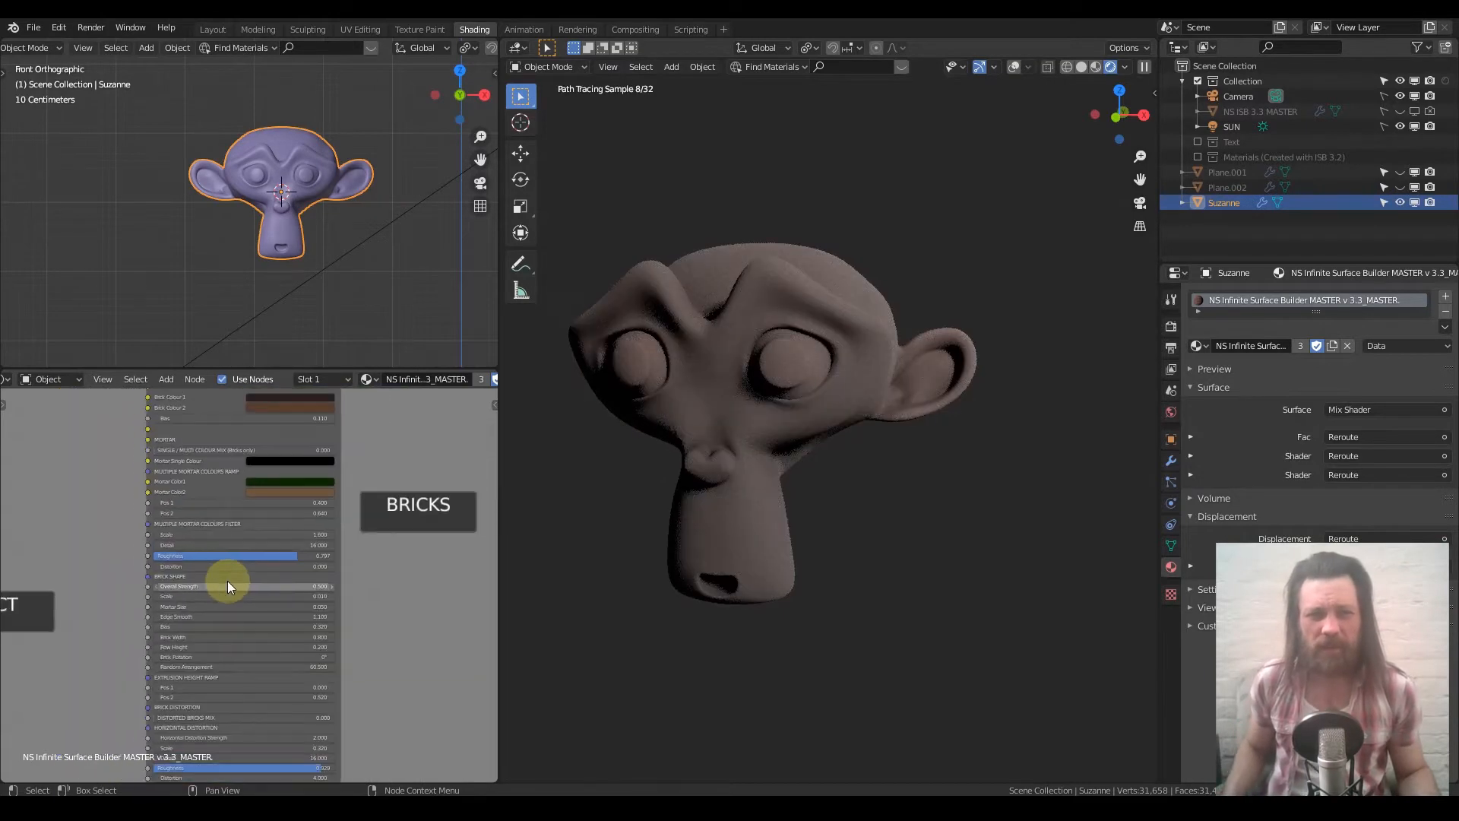
{"action": "scroll", "coordinate": [227, 580], "scroll_direction": "down", "scroll_amount": 5}
{"action": "middle_click_drag", "start_coordinate": [124, 634], "coordinate": [261, 573]}
{"action": "scroll", "coordinate": [274, 524], "scroll_direction": "up", "scroll_amount": 8}
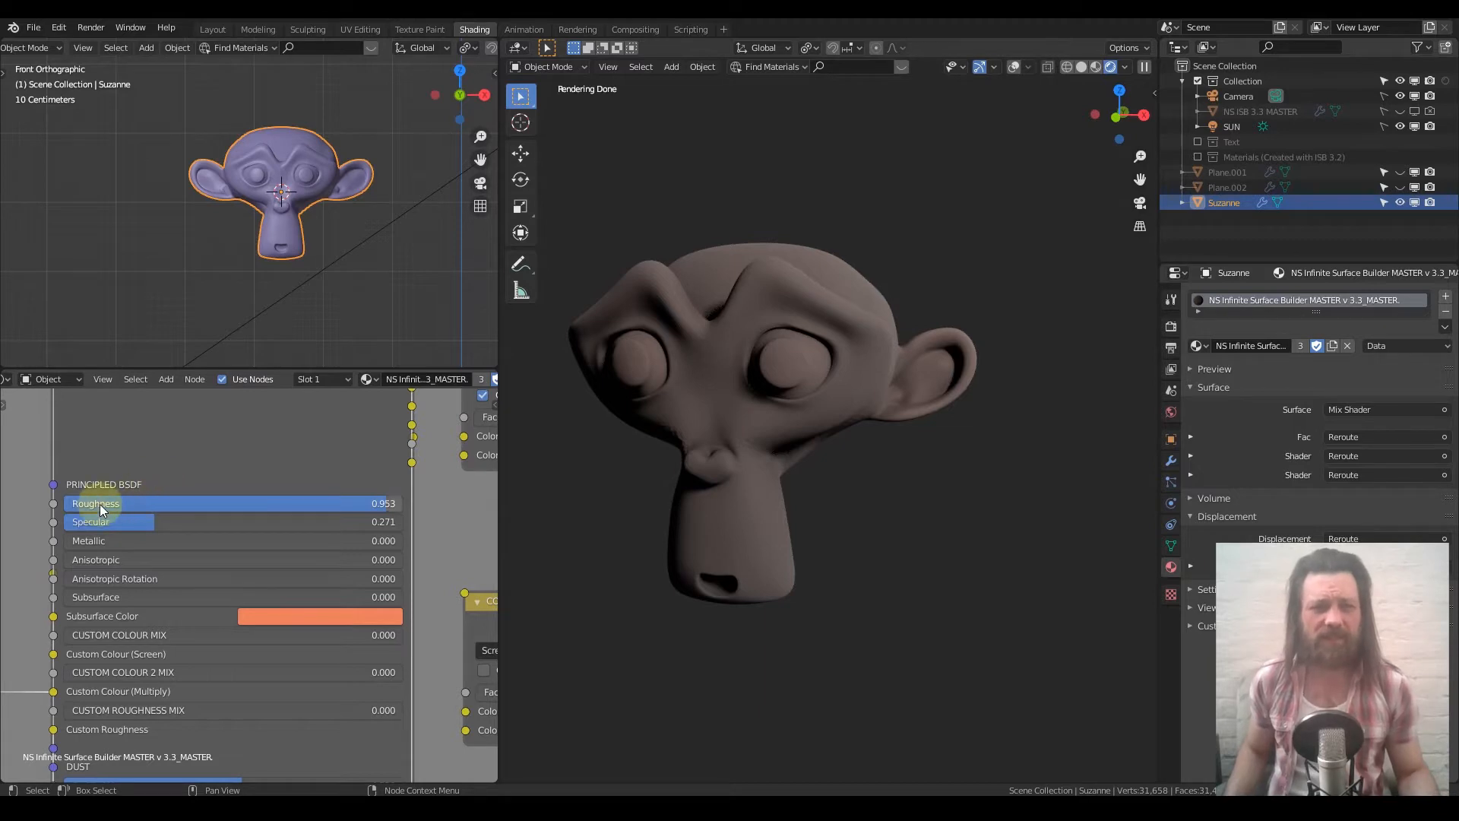
{"action": "scroll", "coordinate": [124, 514], "scroll_direction": "up", "scroll_amount": 2}
{"action": "middle_click_drag", "start_coordinate": [115, 526], "coordinate": [211, 509]}
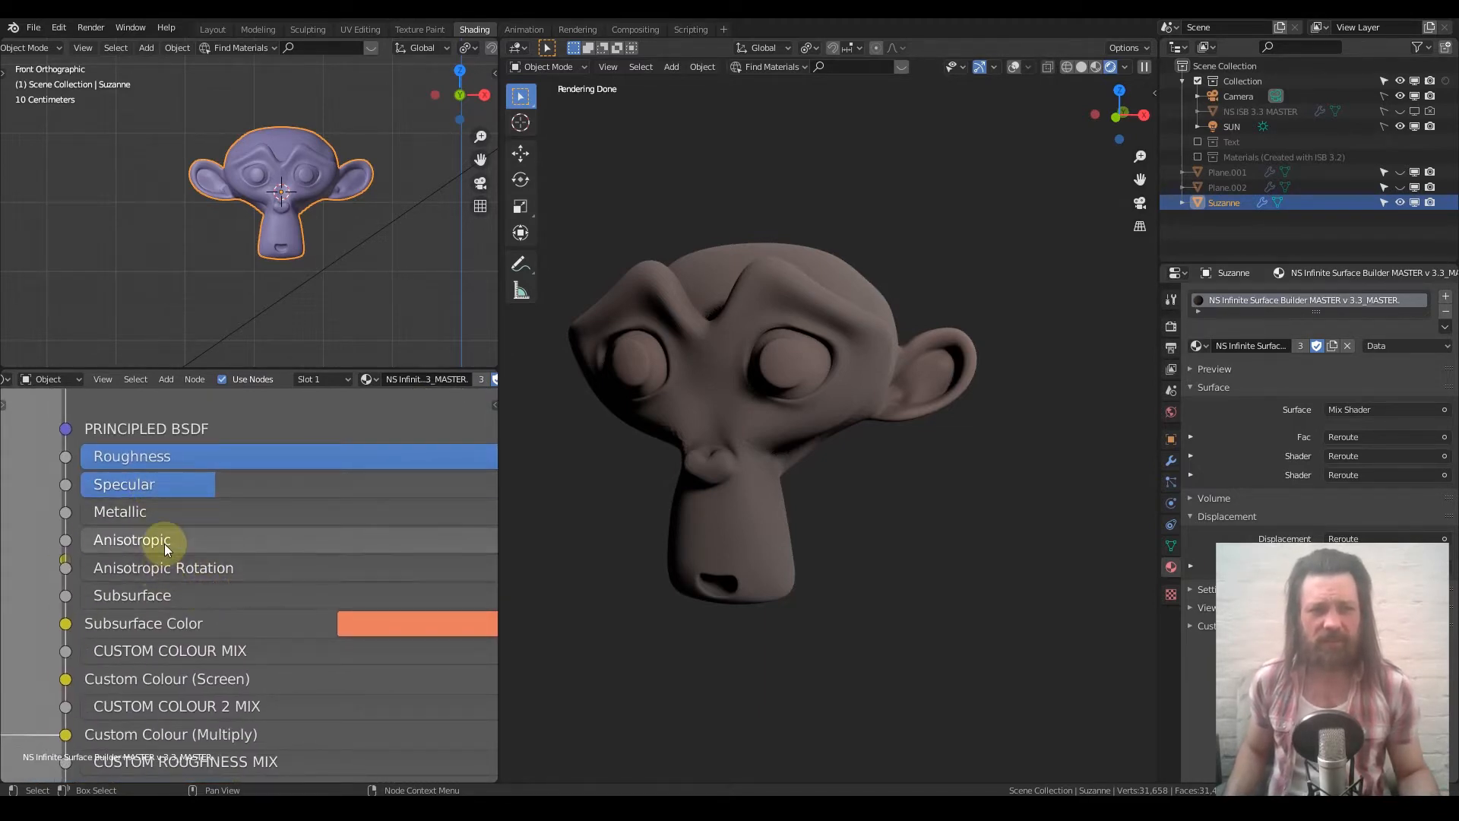
{"action": "scroll", "coordinate": [196, 550], "scroll_direction": "down", "scroll_amount": 1}
{"action": "middle_click_drag", "start_coordinate": [253, 573], "coordinate": [203, 587]}
{"action": "scroll", "coordinate": [827, 351], "scroll_direction": "up", "scroll_amount": 2}
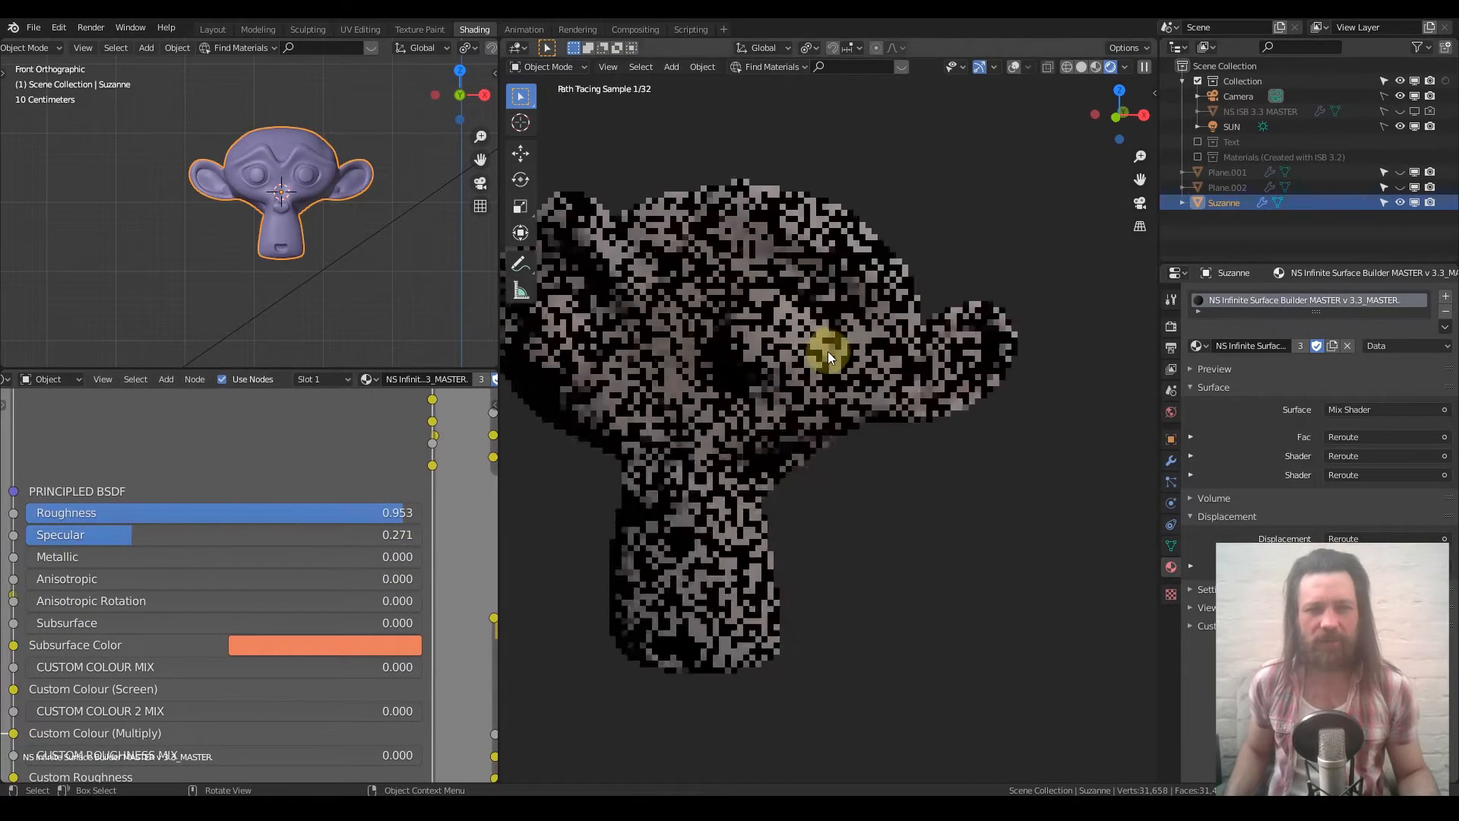
{"action": "middle_click_drag", "start_coordinate": [759, 374], "coordinate": [863, 376], "text": "shift"}
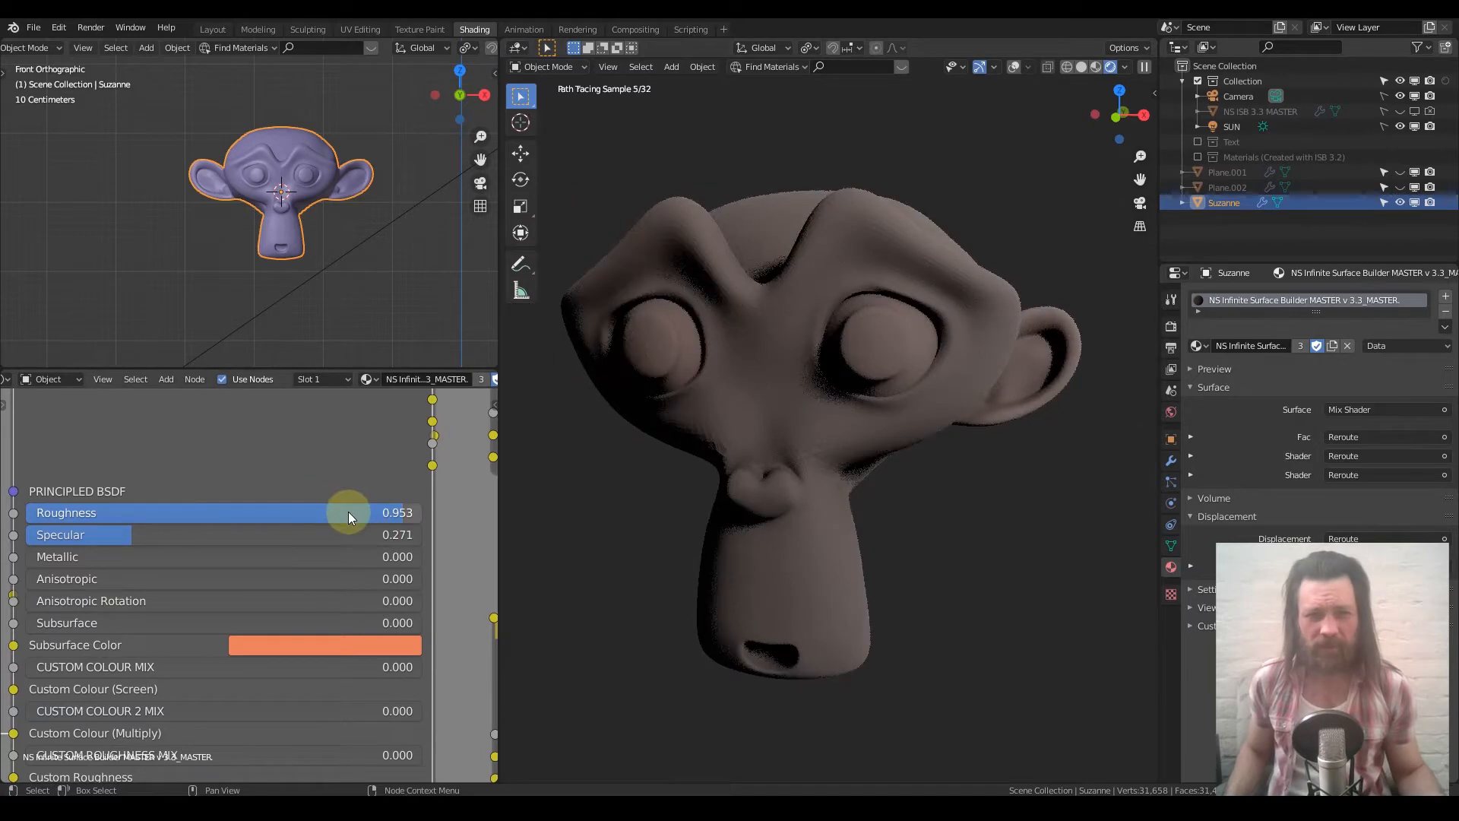
Step: Set the Principled BSDF Roughness to 0 and Specular to 1, checking the monkey's highlights from another angle
{"action": "left_click_drag", "start_coordinate": [401, 513], "coordinate": [25, 511]}
{"action": "middle_click_drag", "start_coordinate": [721, 357], "coordinate": [806, 373]}
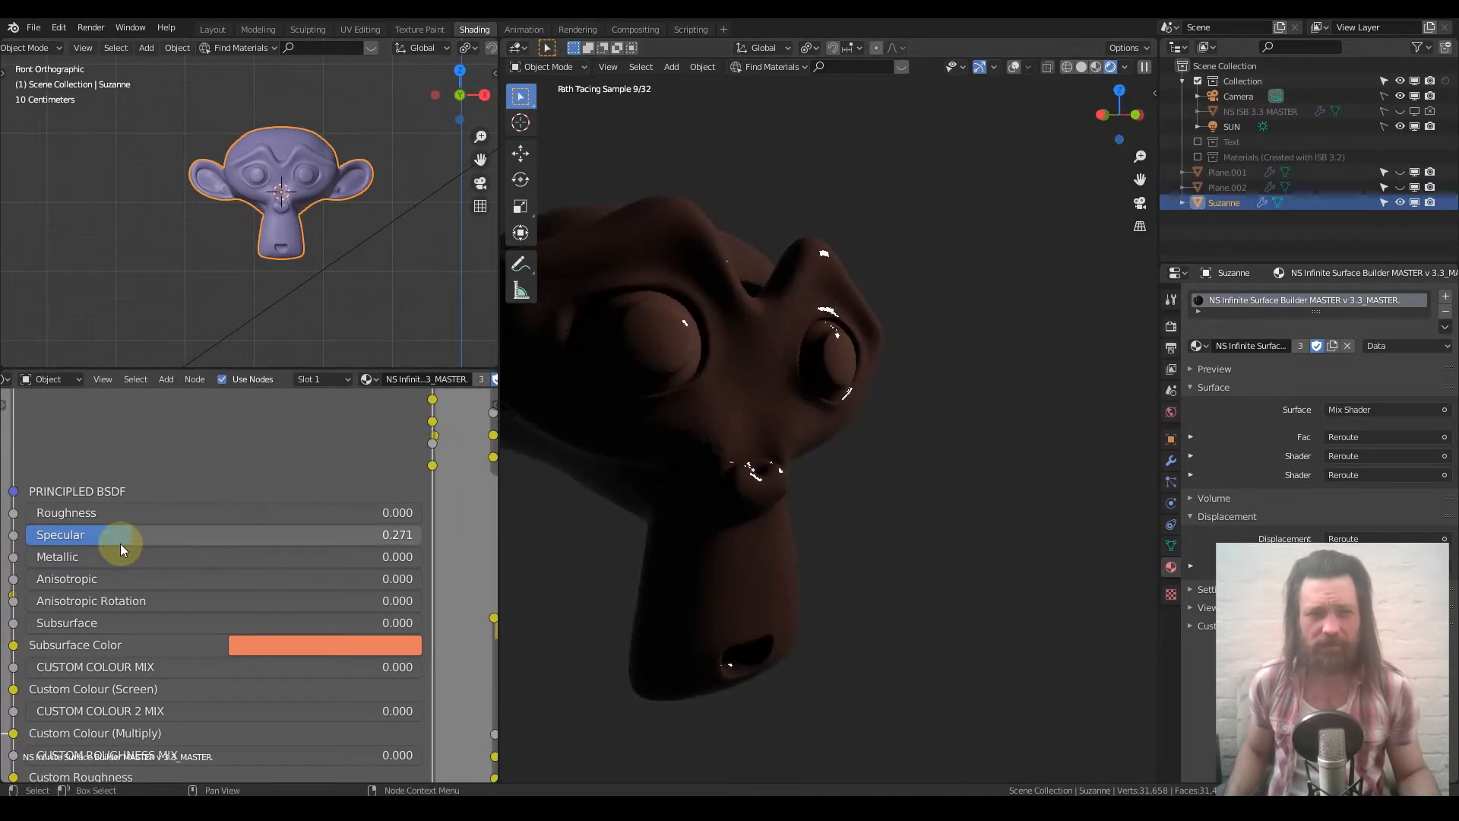
{"action": "left_click_drag", "start_coordinate": [136, 536], "coordinate": [415, 530]}
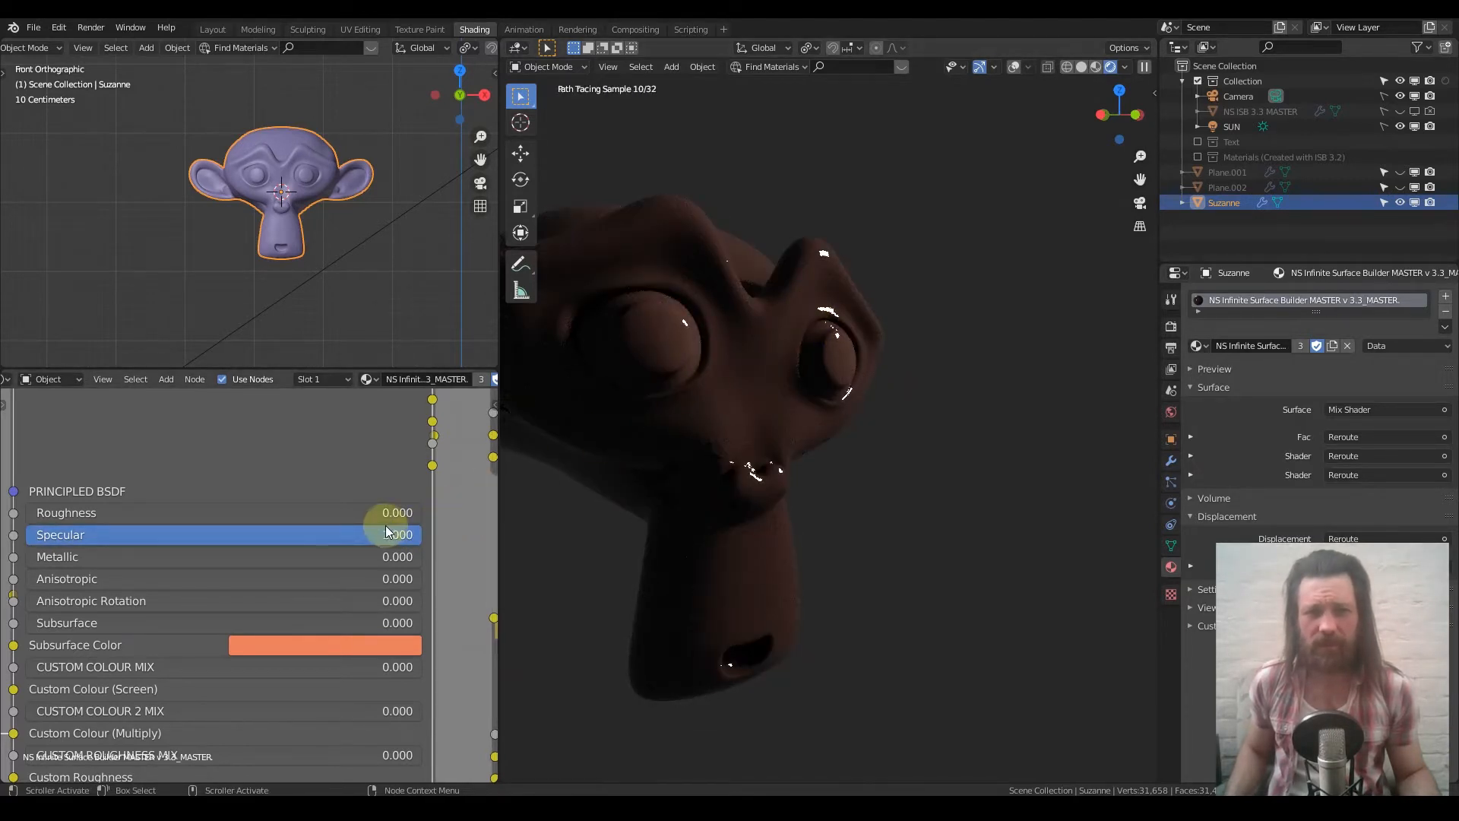
Step: Set the Principled BSDF Roughness to about 0.842 and lower Specular to about 0.163
{"action": "mouse_move", "coordinate": [415, 534]}
{"action": "left_mouse_down"}
{"action": "mouse_move", "coordinate": [254, 534]}
{"action": "mouse_move", "coordinate": [183, 513]}
{"action": "left_mouse_up"}
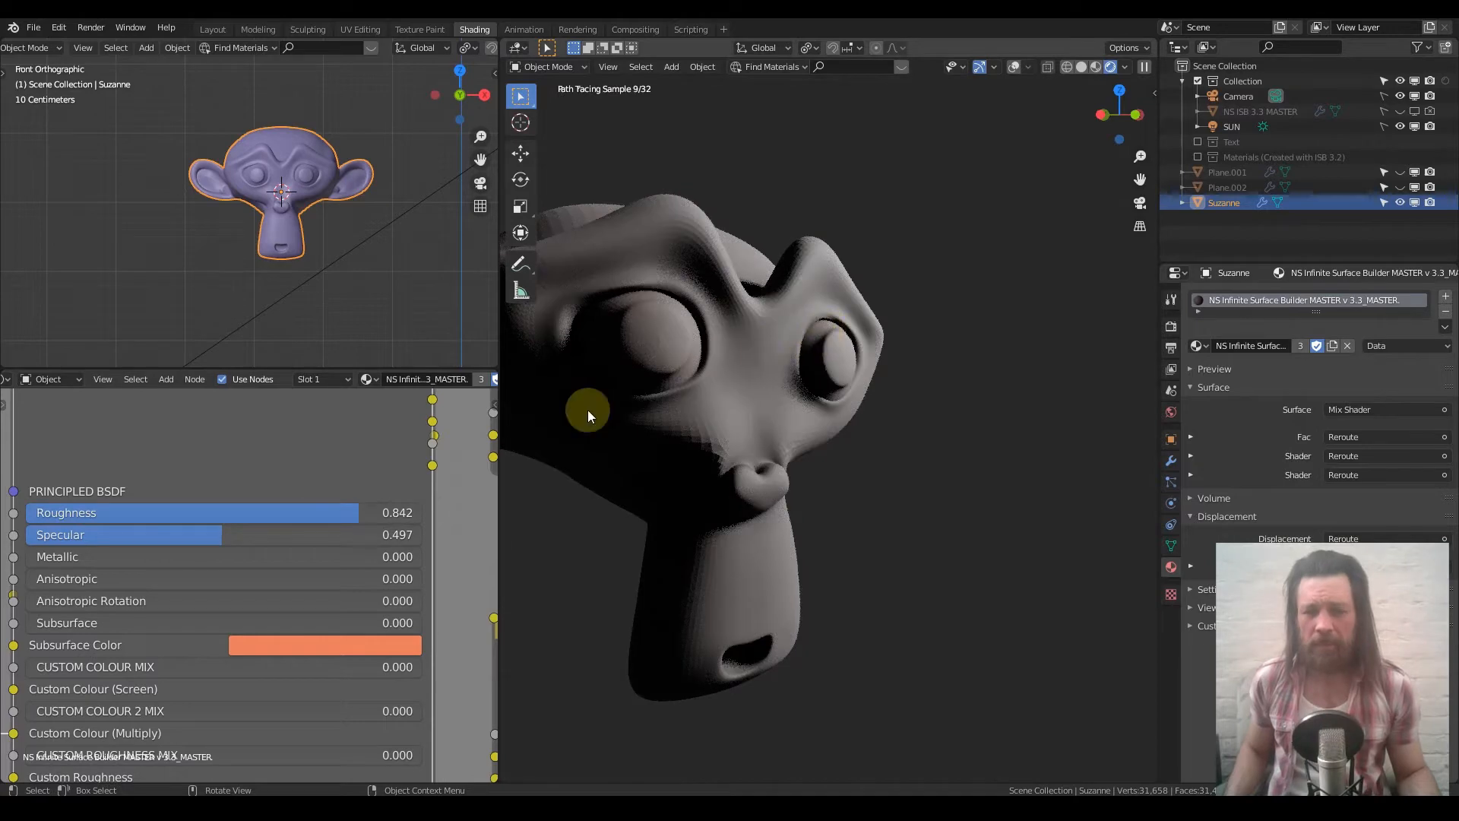
{"action": "left_click_drag", "start_coordinate": [226, 534], "coordinate": [173, 534]}
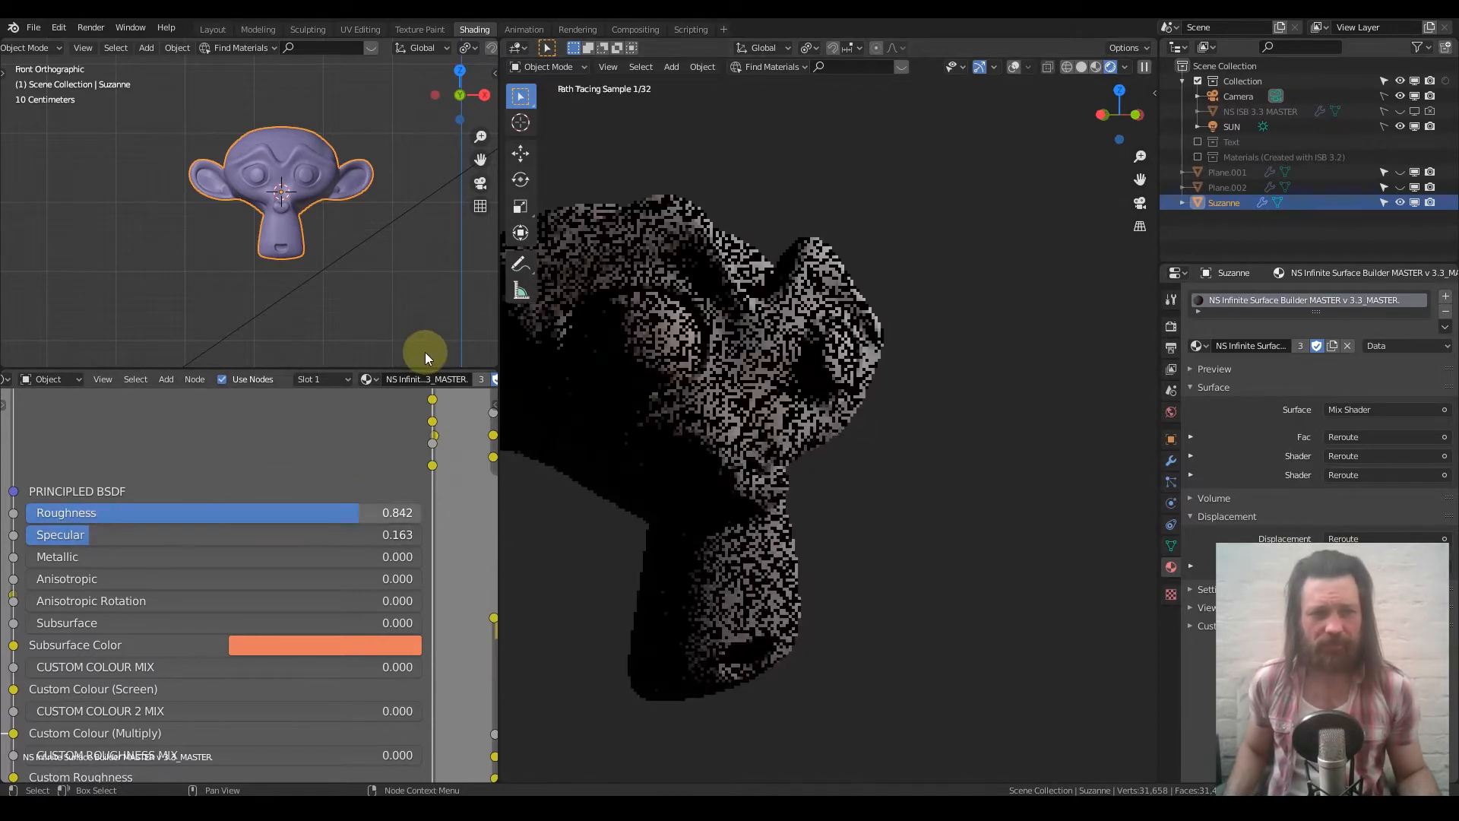
Step: Set the Principled BSDF Metallic to 1, Specular to about 0.121 and Roughness to about 0.432, checking the monkey's highlights
{"action": "left_click_drag", "start_coordinate": [82, 534], "coordinate": [422, 557]}
{"action": "middle_click_drag", "start_coordinate": [550, 432], "coordinate": [944, 327]}
{"action": "scroll", "coordinate": [942, 328], "scroll_direction": "up", "scroll_amount": 3}
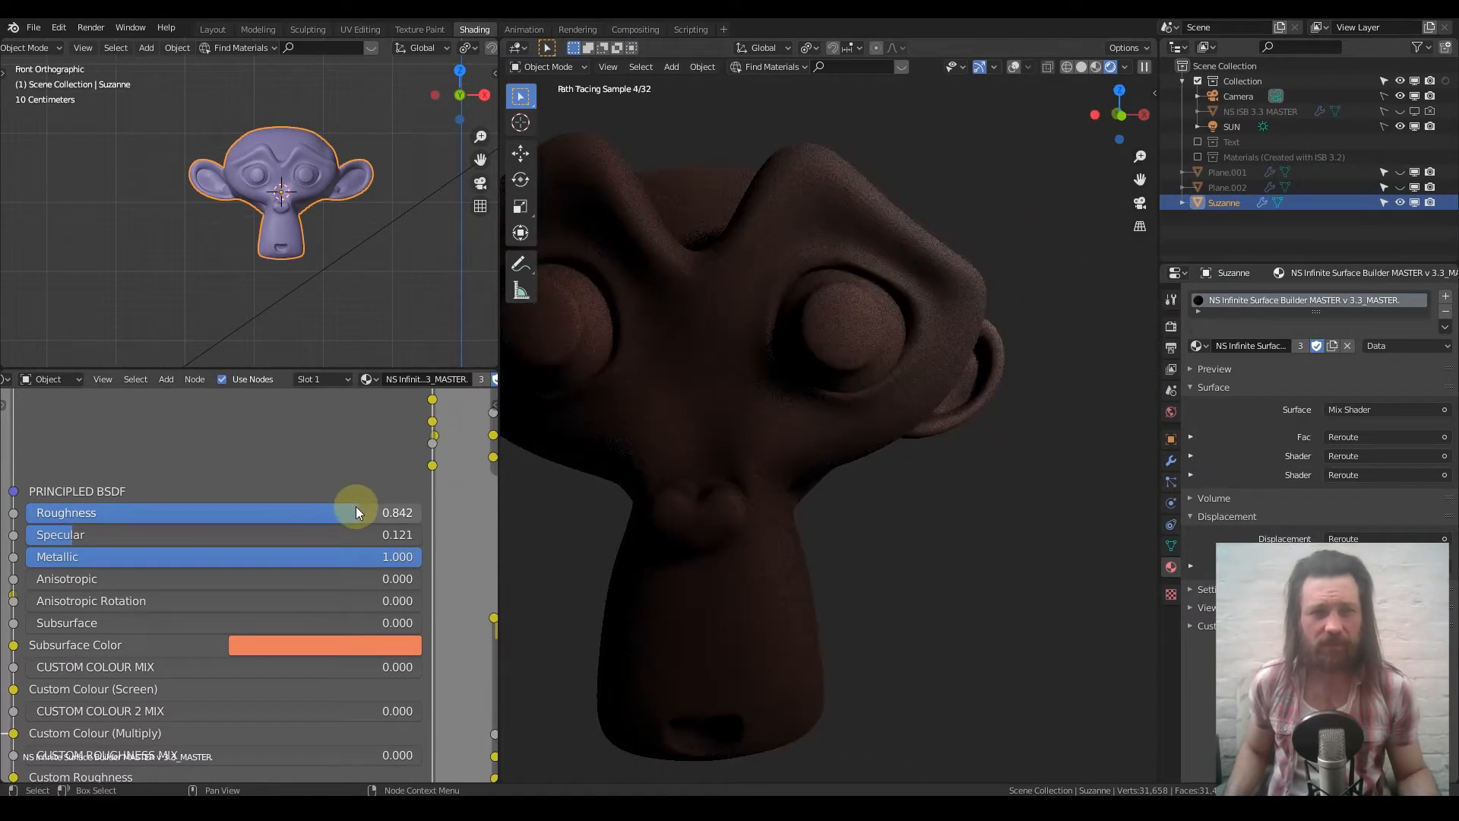
{"action": "left_click_drag", "start_coordinate": [354, 512], "coordinate": [195, 513]}
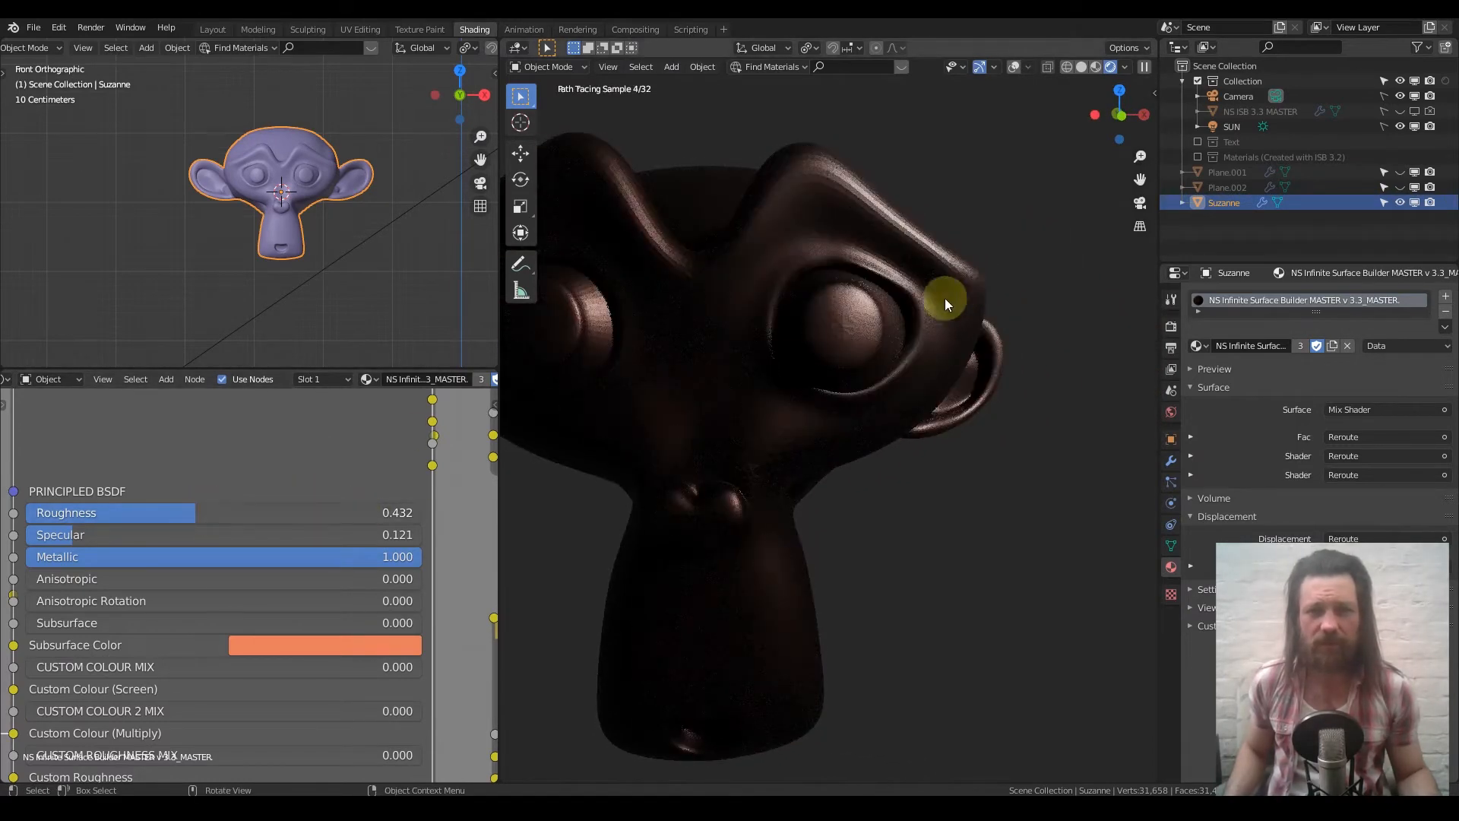
{"action": "middle_click_drag", "start_coordinate": [804, 309], "coordinate": [873, 365]}
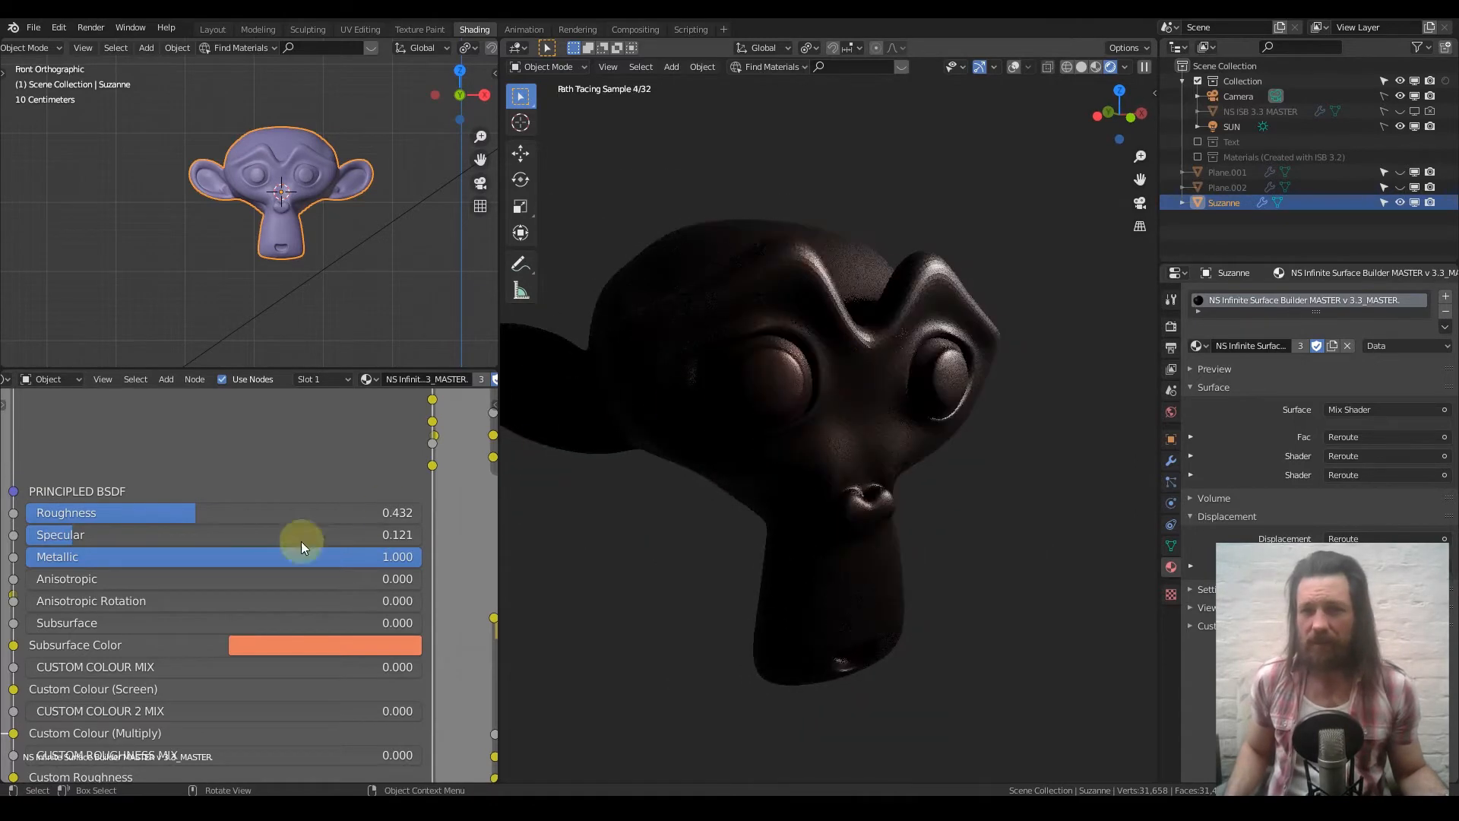
{"action": "middle_click_drag", "start_coordinate": [901, 373], "coordinate": [867, 395]}
Step: Set the Principled BSDF Anisotropic to 1 and inspect the stretched highlights from above the monkey's head
{"action": "left_click", "coordinate": [61, 578]}
{"action": "type", "text": "1"}
{"action": "key", "text": "Return"}
{"action": "middle_click_drag", "start_coordinate": [778, 299], "coordinate": [848, 249]}
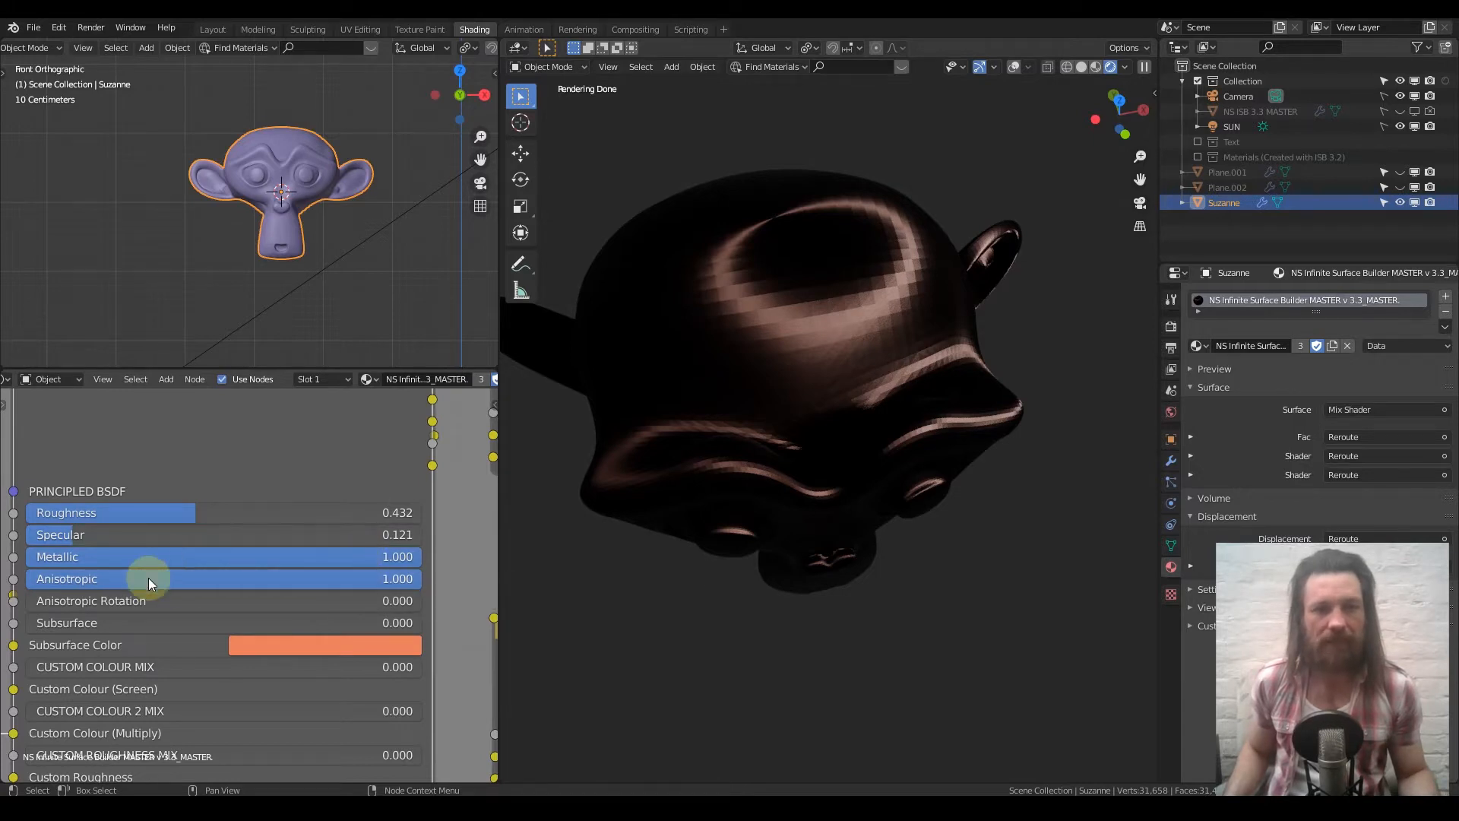
Step: Try an Anisotropic Rotation of about 0.455, reduce it to about 0.195 and check the highlights from several angles
{"action": "left_click_drag", "start_coordinate": [47, 601], "coordinate": [192, 601]}
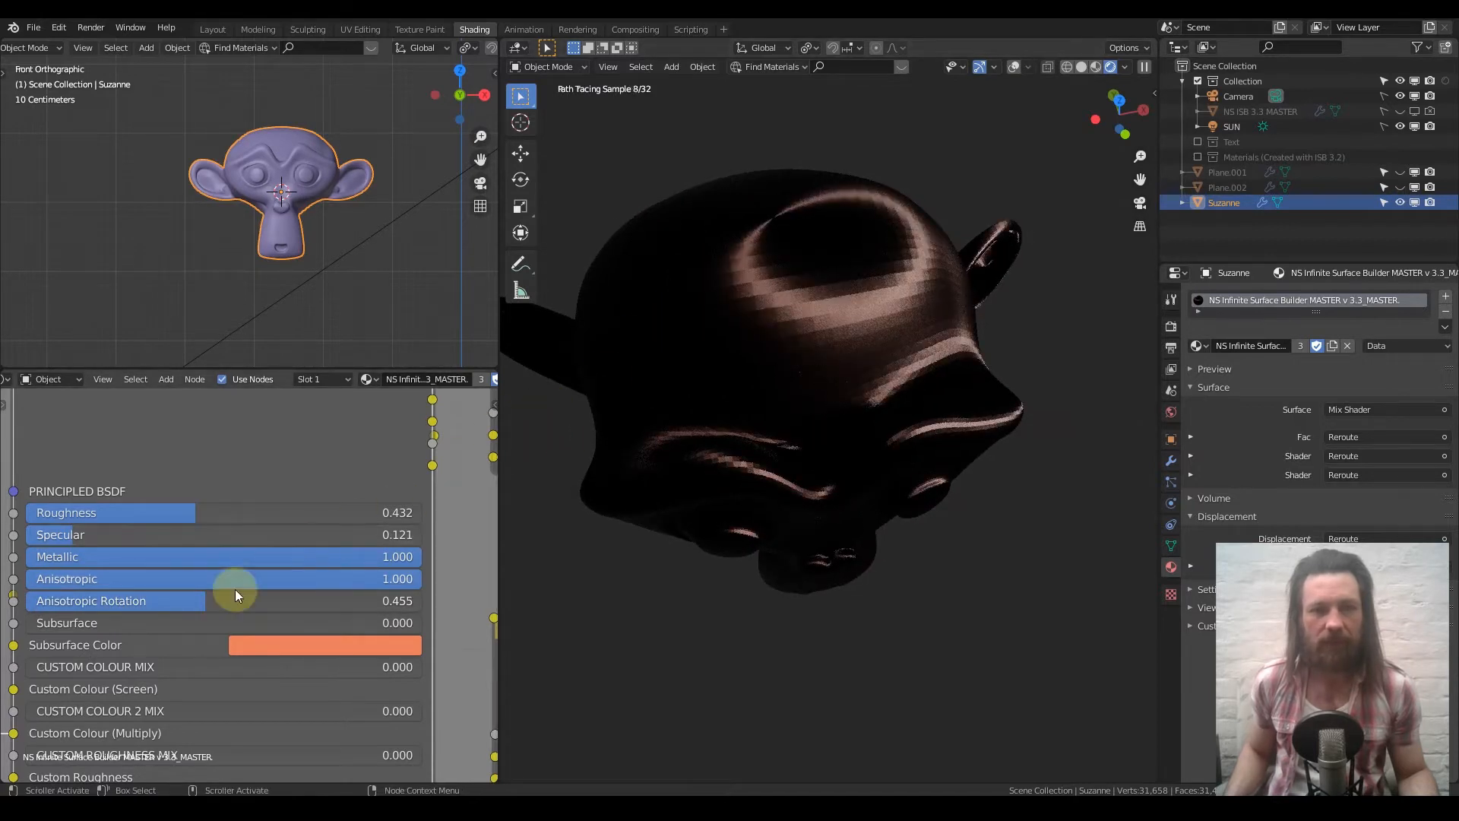
{"action": "left_click_drag", "start_coordinate": [130, 601], "coordinate": [103, 601]}
{"action": "middle_click_drag", "start_coordinate": [593, 342], "coordinate": [828, 704]}
{"action": "scroll", "coordinate": [842, 499], "scroll_direction": "down", "scroll_amount": 3}
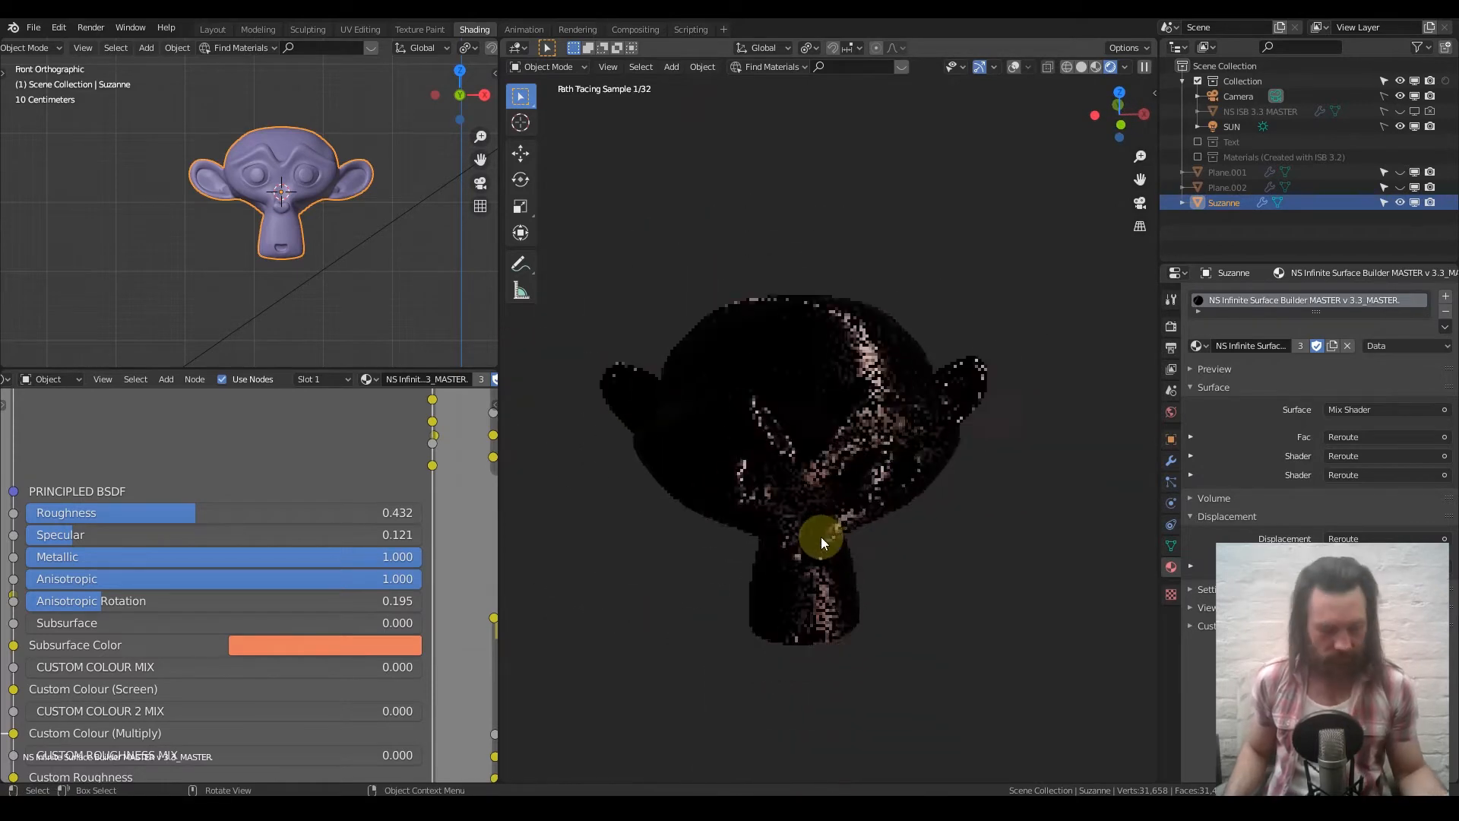
{"action": "mouse_move", "coordinate": [858, 454]}
{"action": "middle_mouse_down"}
{"action": "mouse_move", "coordinate": [886, 397]}
{"action": "mouse_move", "coordinate": [846, 440]}
{"action": "mouse_move", "coordinate": [471, 532]}
{"action": "middle_mouse_up"}
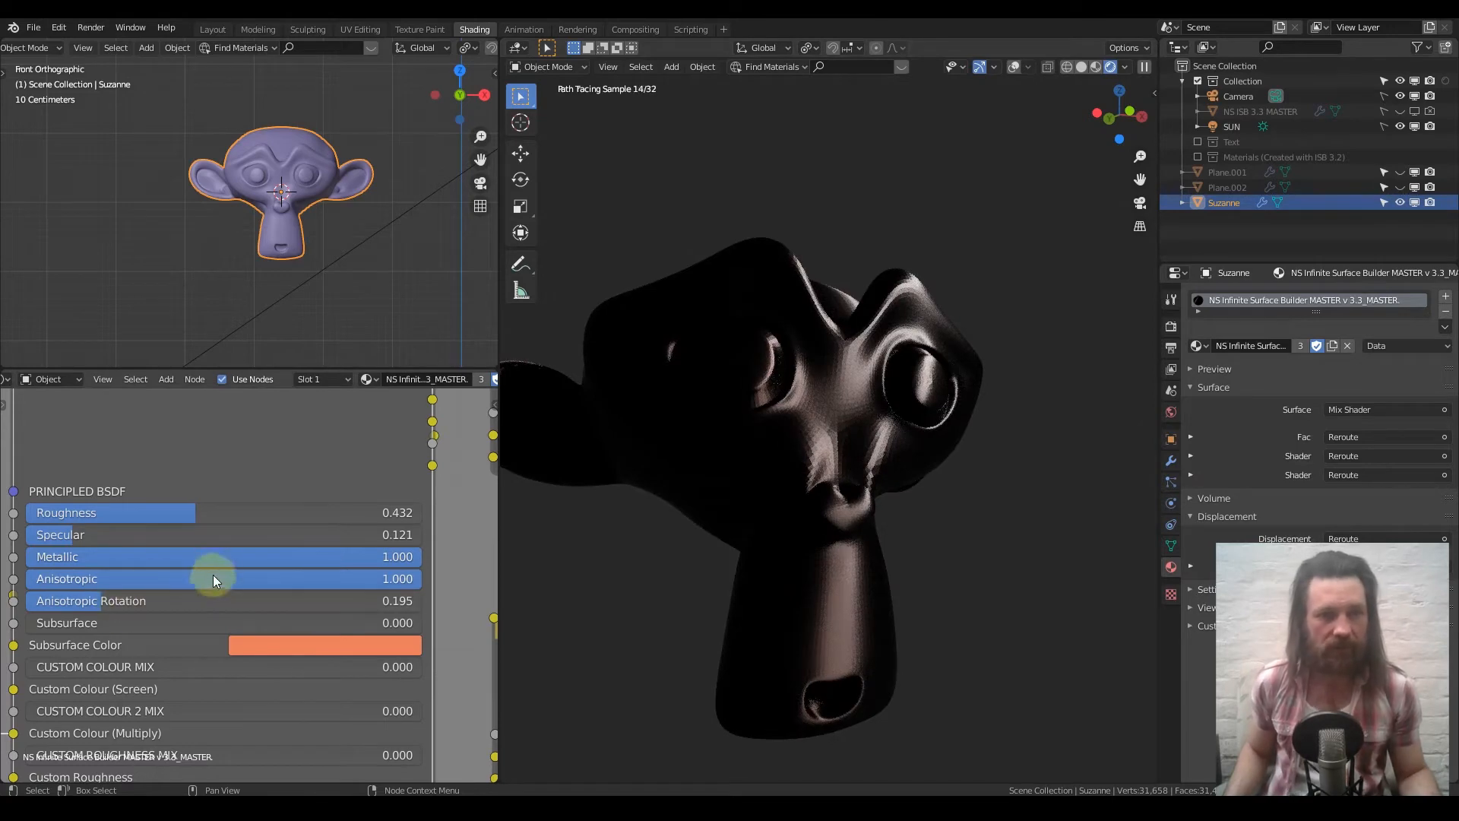
Step: Reset the Principled BSDF Metallic, Anisotropic and Anisotropic Rotation values to 0
{"action": "left_click_drag", "start_coordinate": [354, 556], "coordinate": [204, 567]}
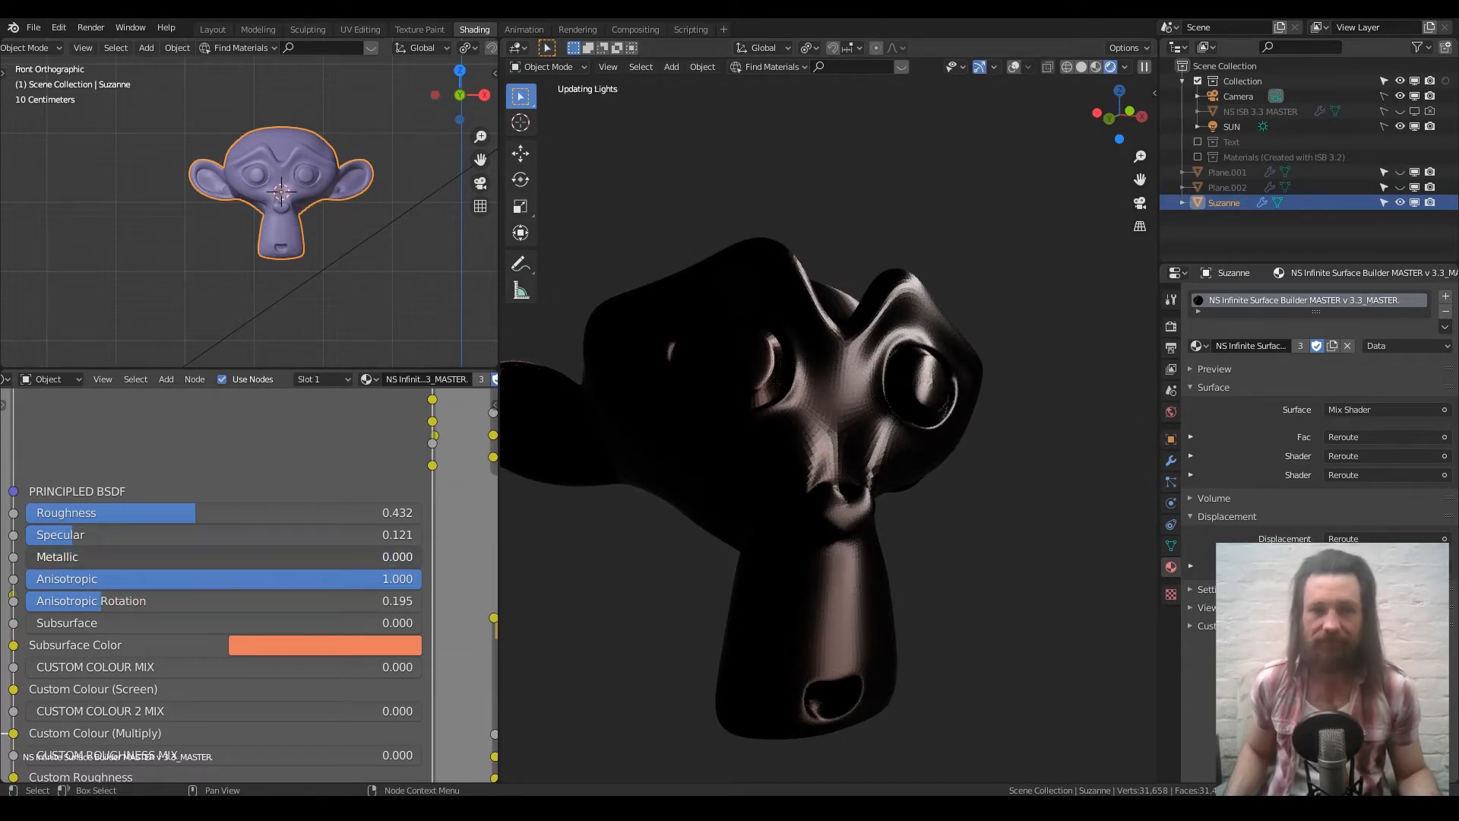
{"action": "left_click_drag", "start_coordinate": [342, 578], "coordinate": [30, 600]}
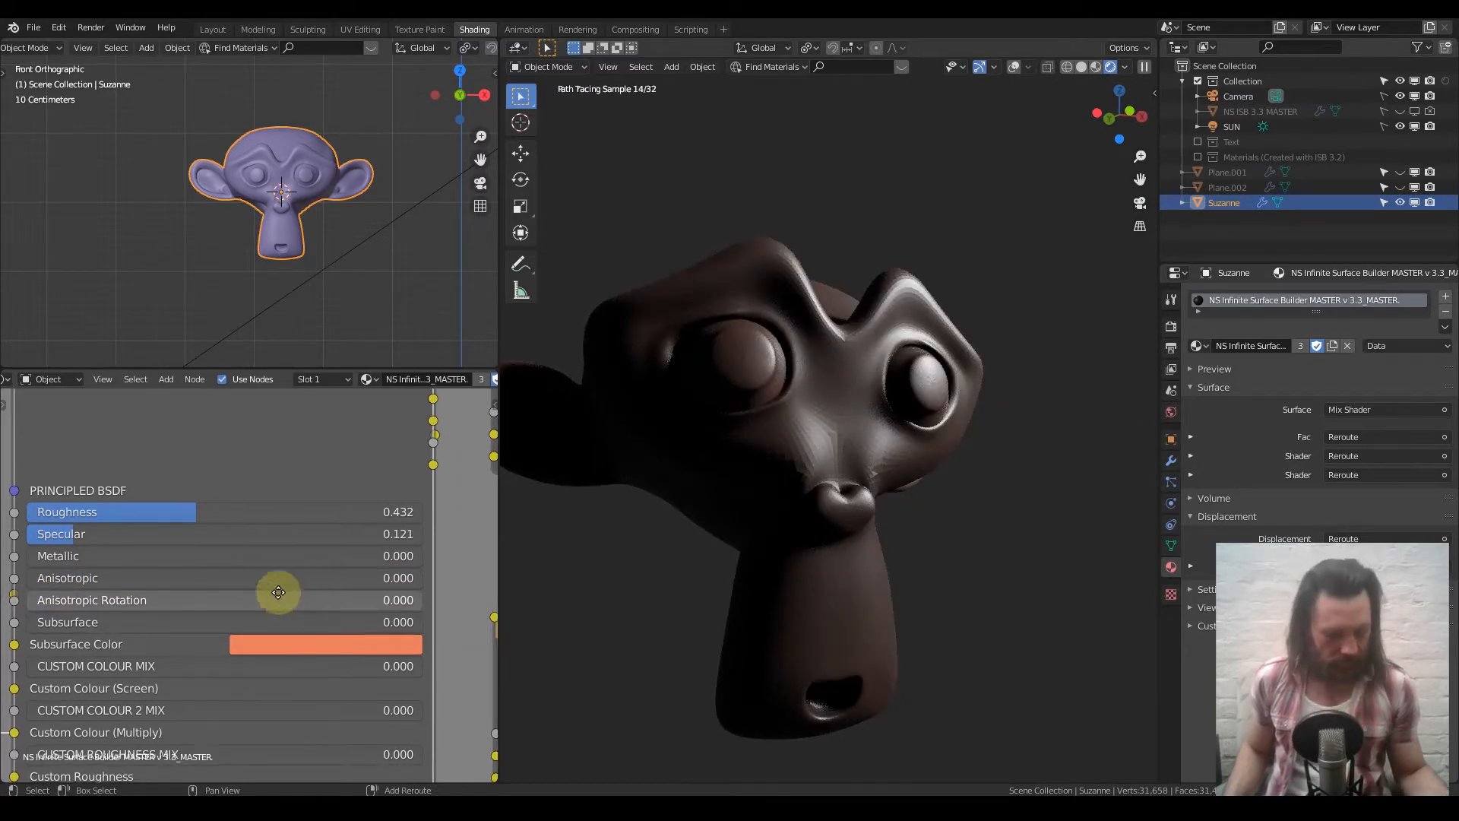
Step: Try a Principled BSDF Subsurface of about 0.224 on the monkey and return it to 0
{"action": "middle_click_drag", "start_coordinate": [276, 603], "coordinate": [303, 483]}
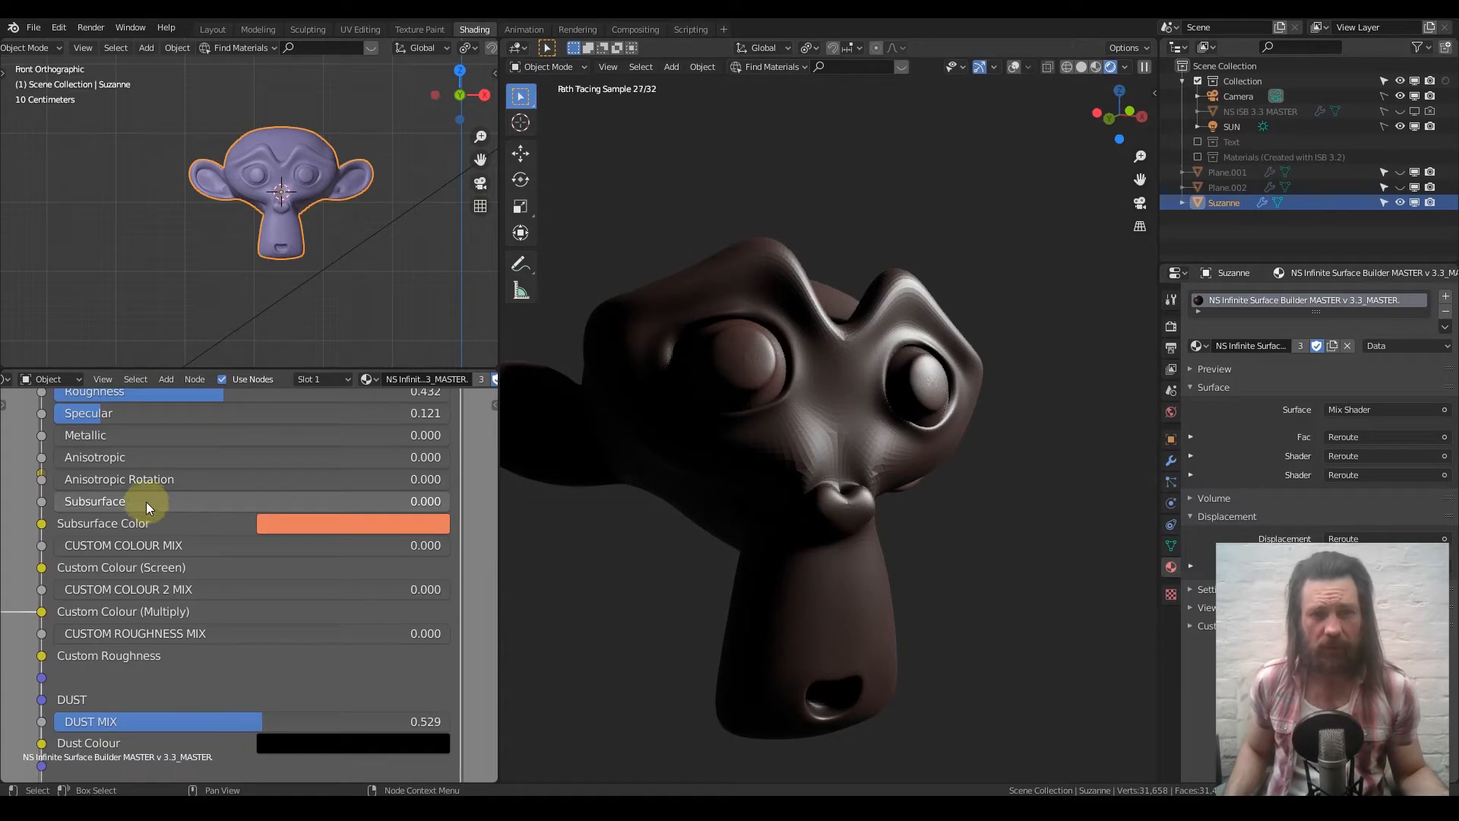
{"action": "left_click_drag", "start_coordinate": [121, 501], "coordinate": [142, 507]}
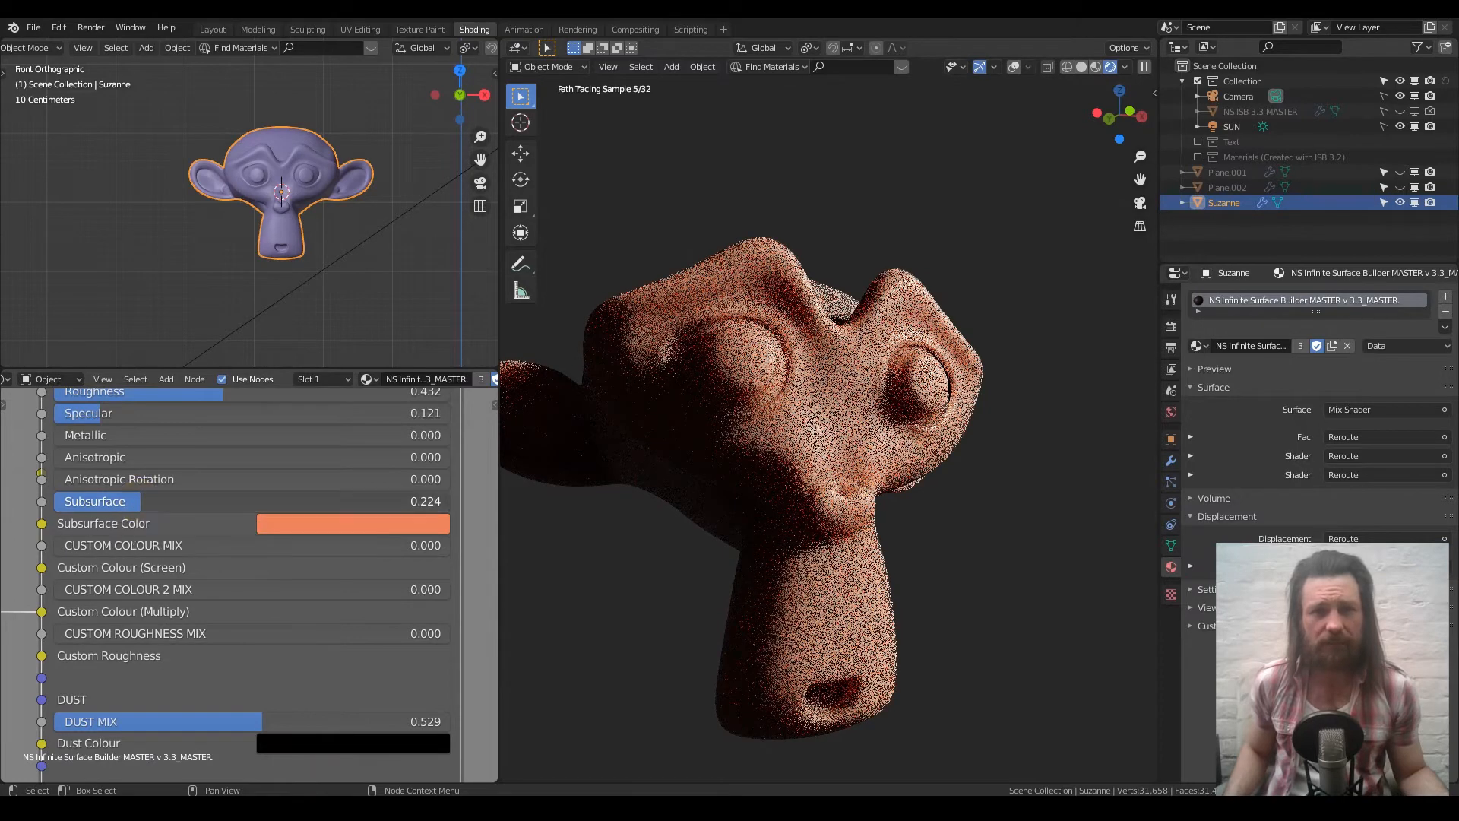
{"action": "left_click_drag", "start_coordinate": [137, 501], "coordinate": [54, 502]}
Step: Examine the Custom Colour, Custom Roughness and Dust parameters and the inputs wired into them
{"action": "middle_click_drag", "start_coordinate": [245, 607], "coordinate": [260, 516]}
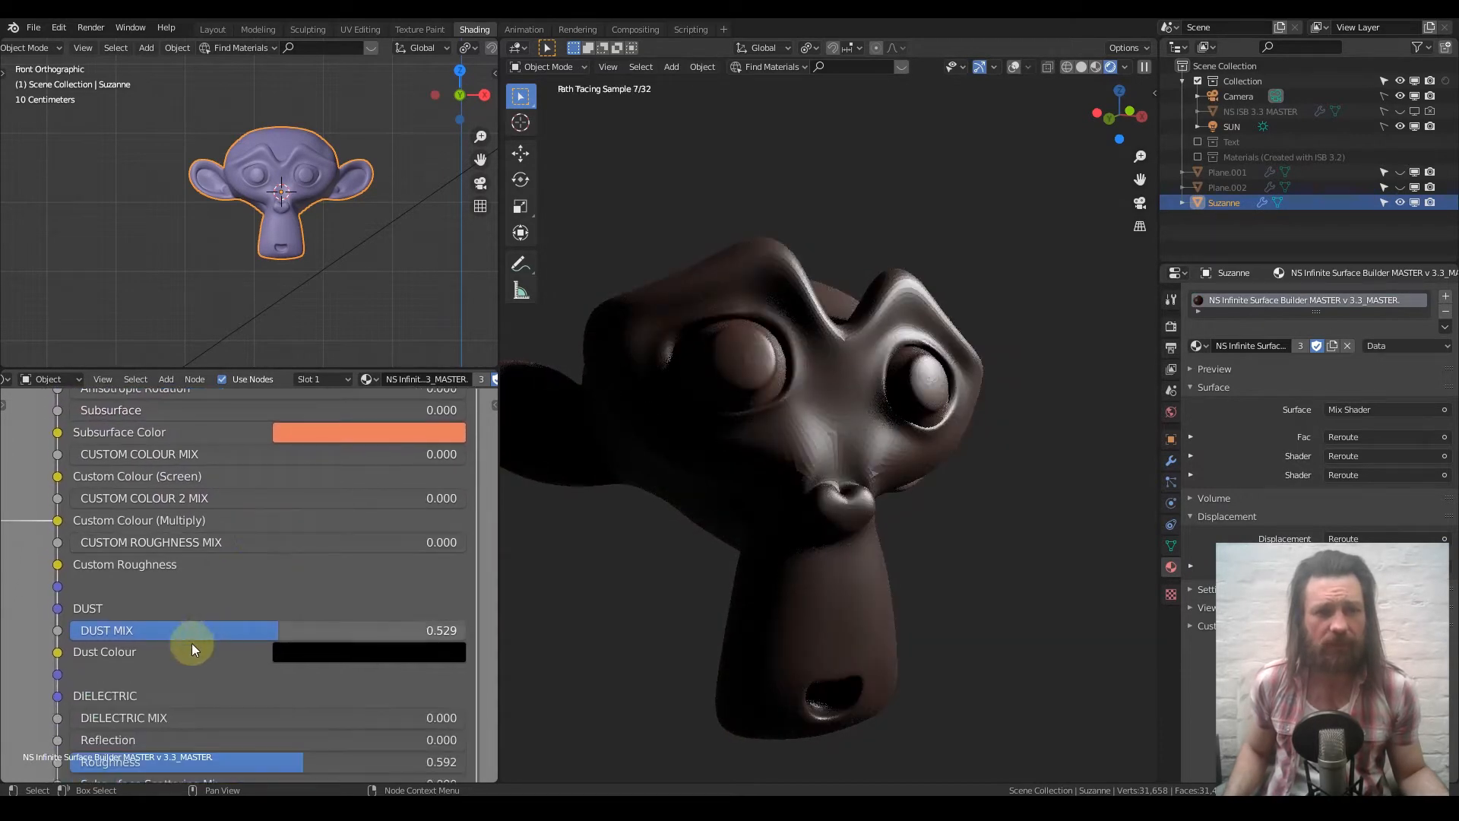
{"action": "mouse_move", "coordinate": [181, 694]}
{"action": "middle_mouse_down"}
{"action": "mouse_move", "coordinate": [173, 603]}
{"action": "mouse_move", "coordinate": [178, 703]}
{"action": "middle_mouse_up"}
{"action": "middle_click_drag", "start_coordinate": [206, 571], "coordinate": [190, 617]}
{"action": "middle_click_drag", "start_coordinate": [170, 526], "coordinate": [219, 477]}
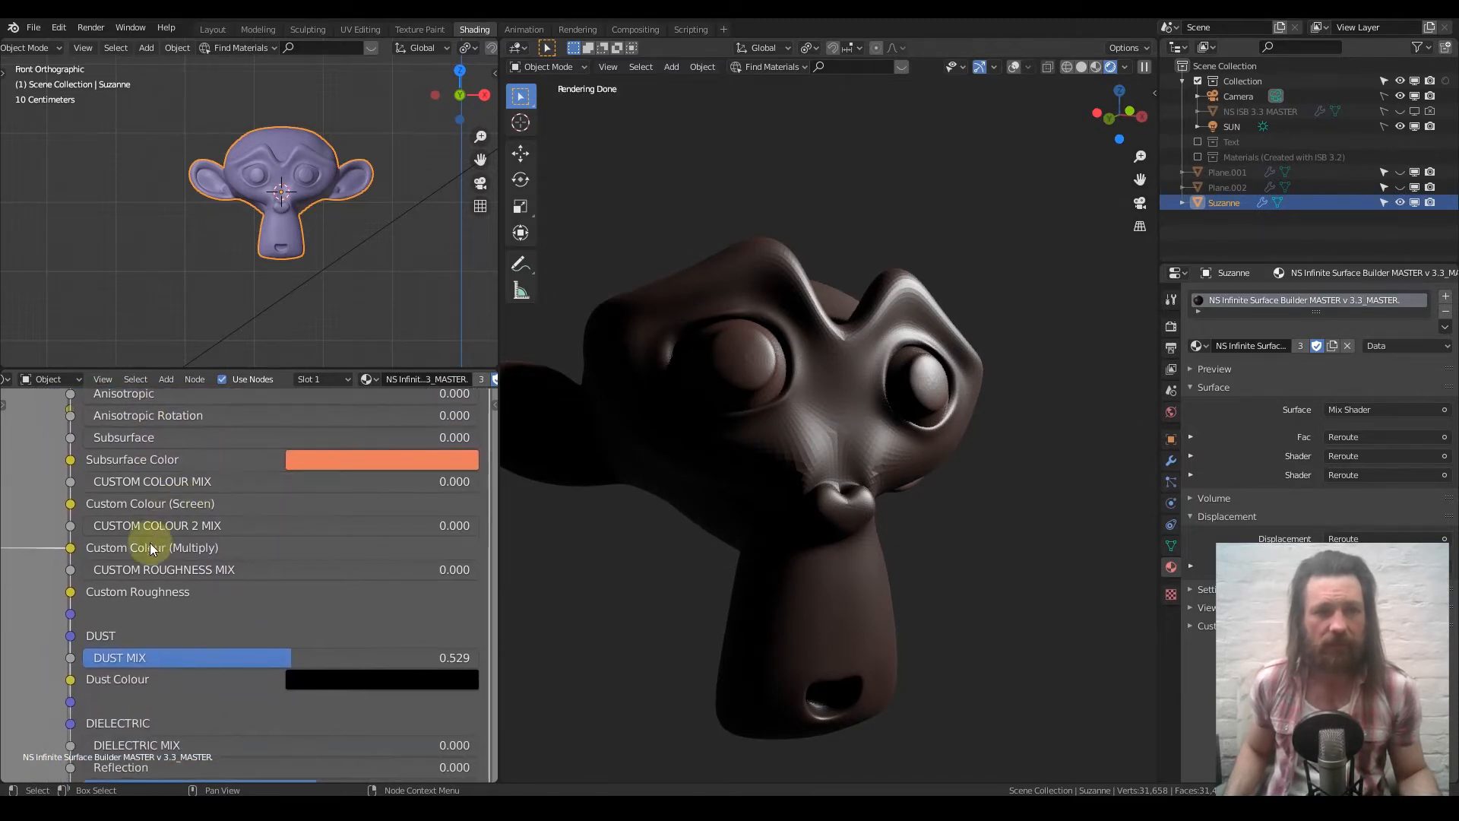
{"action": "scroll", "coordinate": [149, 547], "scroll_direction": "down", "scroll_amount": 6}
{"action": "middle_click_drag", "start_coordinate": [98, 584], "coordinate": [257, 510]}
{"action": "scroll", "coordinate": [257, 510], "scroll_direction": "up", "scroll_amount": 2}
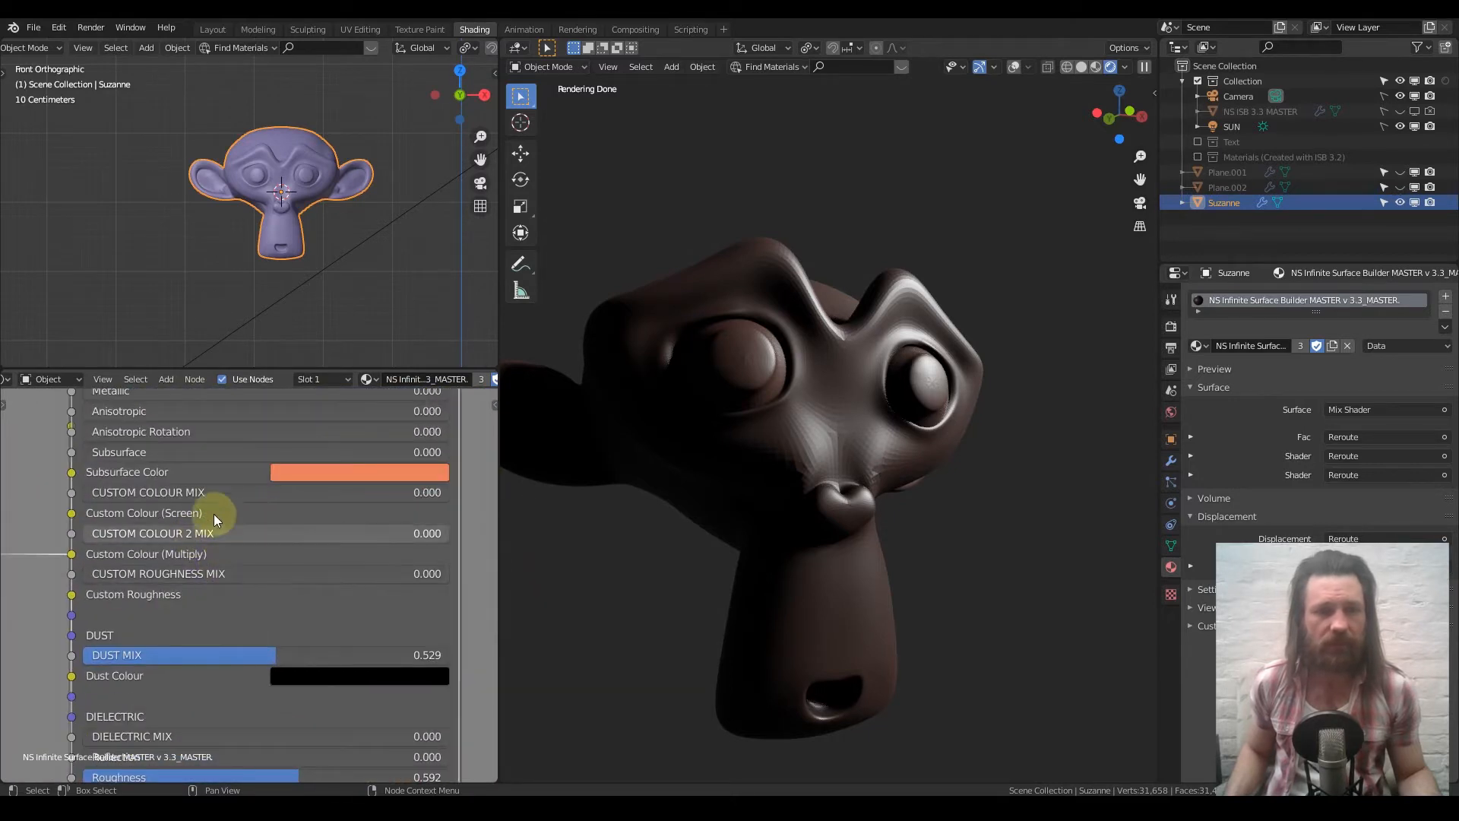
{"action": "middle_click_drag", "start_coordinate": [236, 602], "coordinate": [245, 480]}
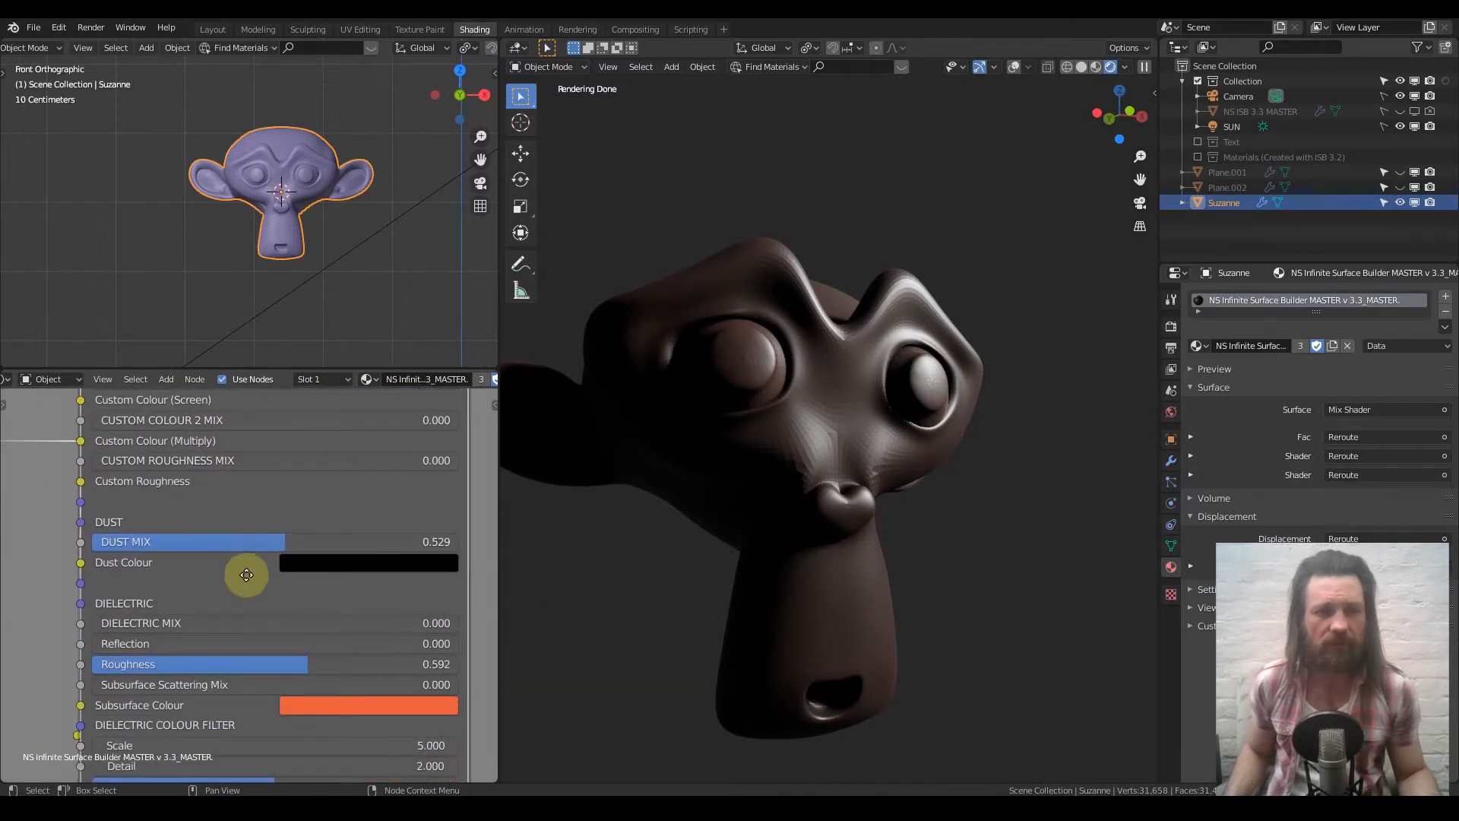
{"action": "middle_click_drag", "start_coordinate": [275, 570], "coordinate": [261, 513]}
Step: Compare the monkey with Dust Mix at 0 and at 1, leaving Dust Mix at 0
{"action": "middle_click_drag", "start_coordinate": [796, 410], "coordinate": [683, 456]}
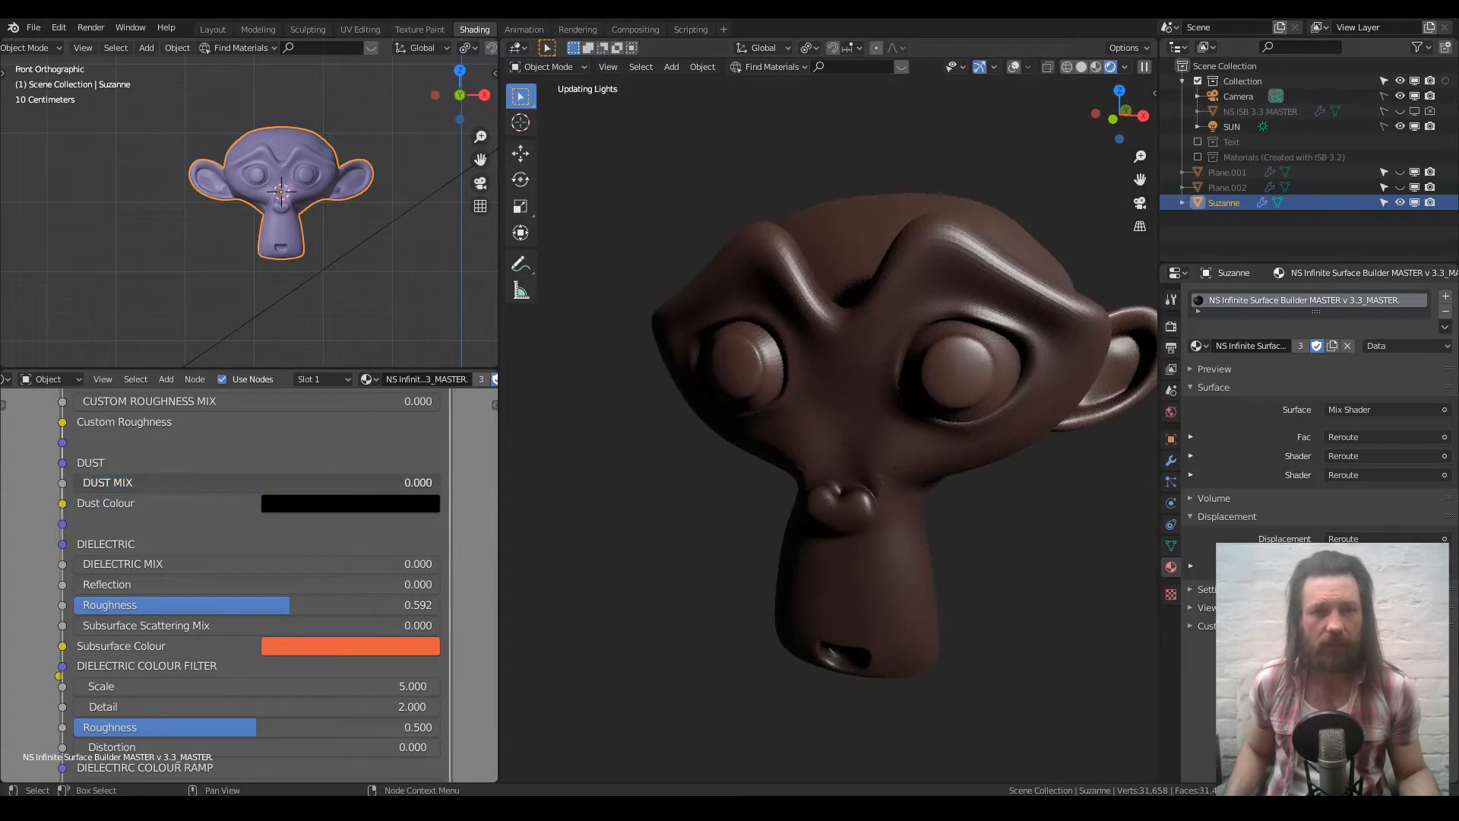
{"action": "left_click_drag", "start_coordinate": [271, 480], "coordinate": [79, 479]}
{"action": "left_click_drag", "start_coordinate": [270, 480], "coordinate": [441, 482]}
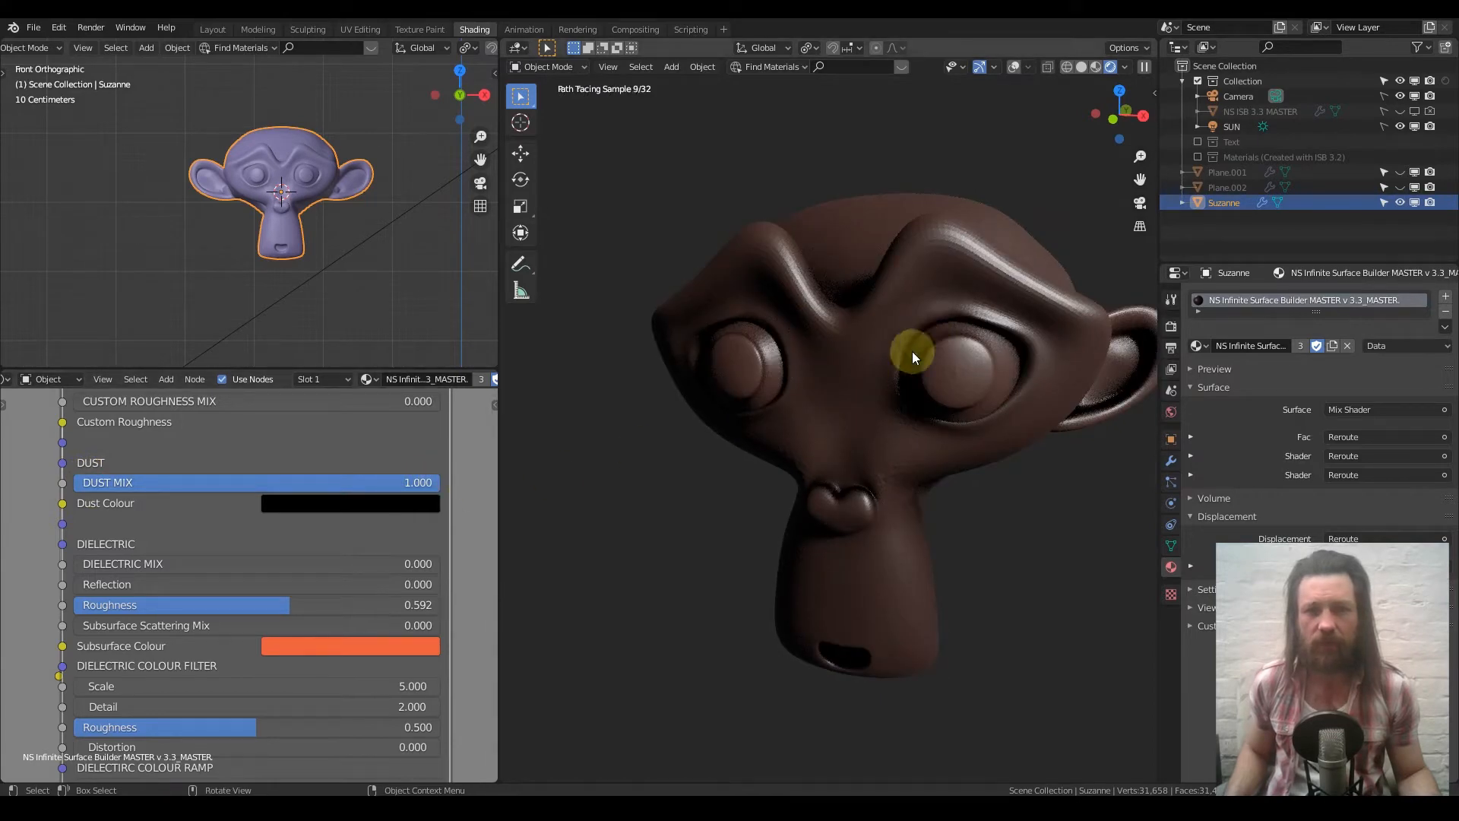
{"action": "left_click_drag", "start_coordinate": [417, 483], "coordinate": [74, 483]}
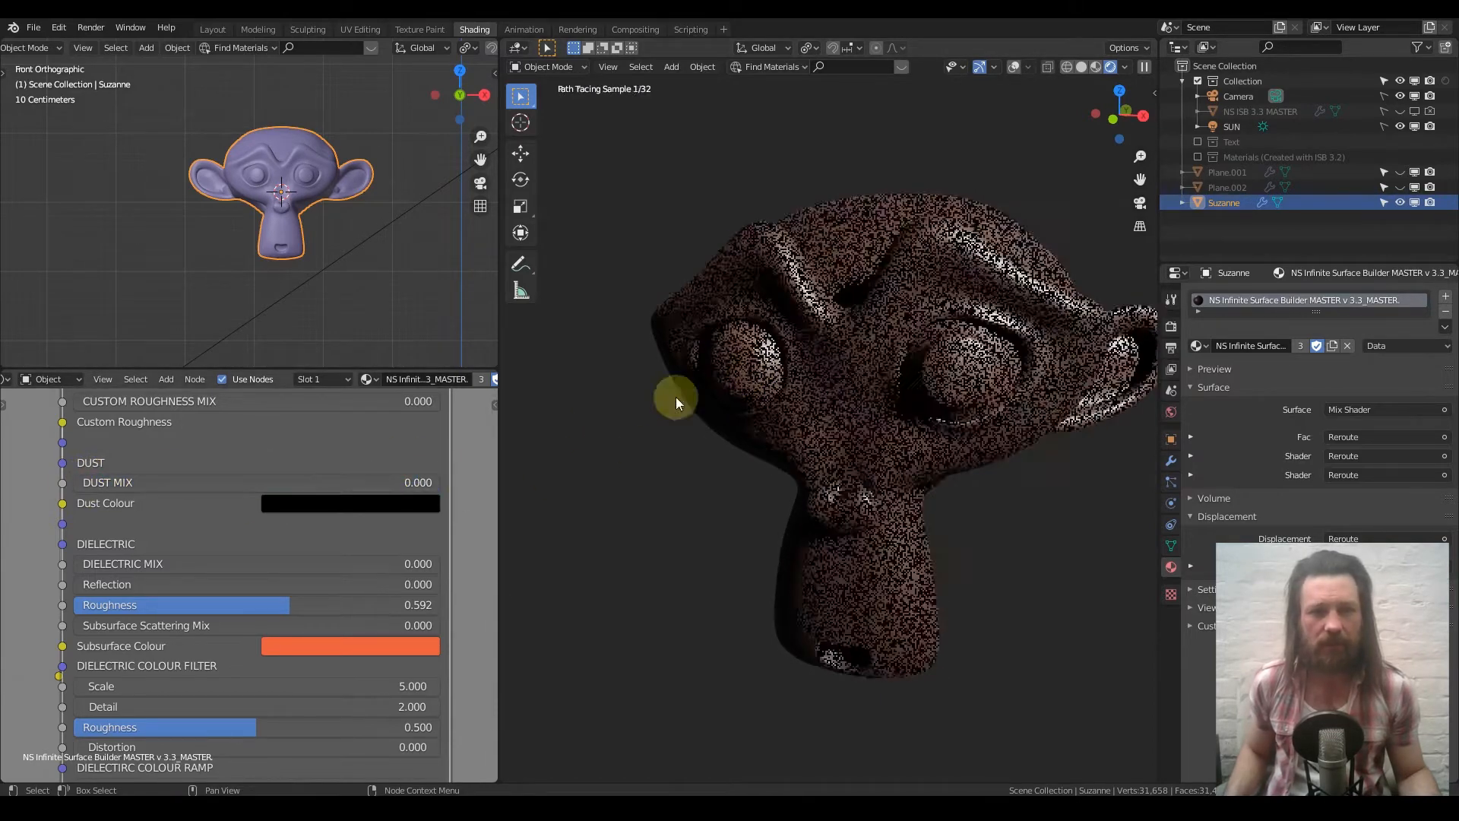
Step: Lighten Brick Colour 1 in the Bricks / Tiles / Voronoi Tiles node to pink with a value of about 0.789
{"action": "scroll", "coordinate": [840, 361], "scroll_direction": "down", "scroll_amount": 3}
{"action": "middle_click_drag", "start_coordinate": [858, 387], "coordinate": [775, 445], "text": "shift"}
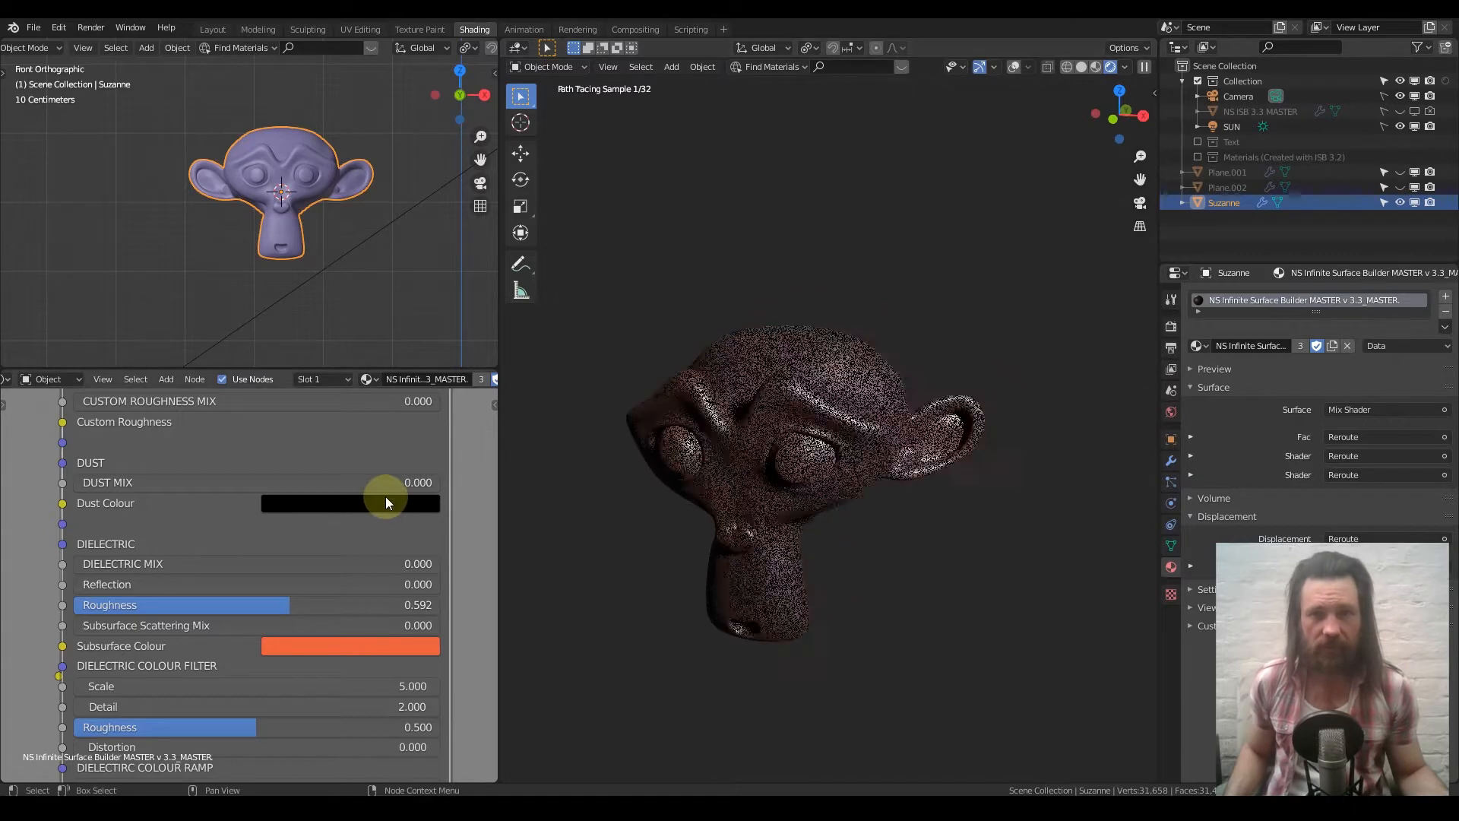
{"action": "scroll", "coordinate": [368, 487], "scroll_direction": "down", "scroll_amount": 7}
{"action": "middle_click_drag", "start_coordinate": [403, 422], "coordinate": [225, 326]}
{"action": "middle_click_drag", "start_coordinate": [380, 504], "coordinate": [316, 668]}
{"action": "scroll", "coordinate": [329, 625], "scroll_direction": "up", "scroll_amount": 8}
{"action": "scroll", "coordinate": [203, 585], "scroll_direction": "up", "scroll_amount": 2}
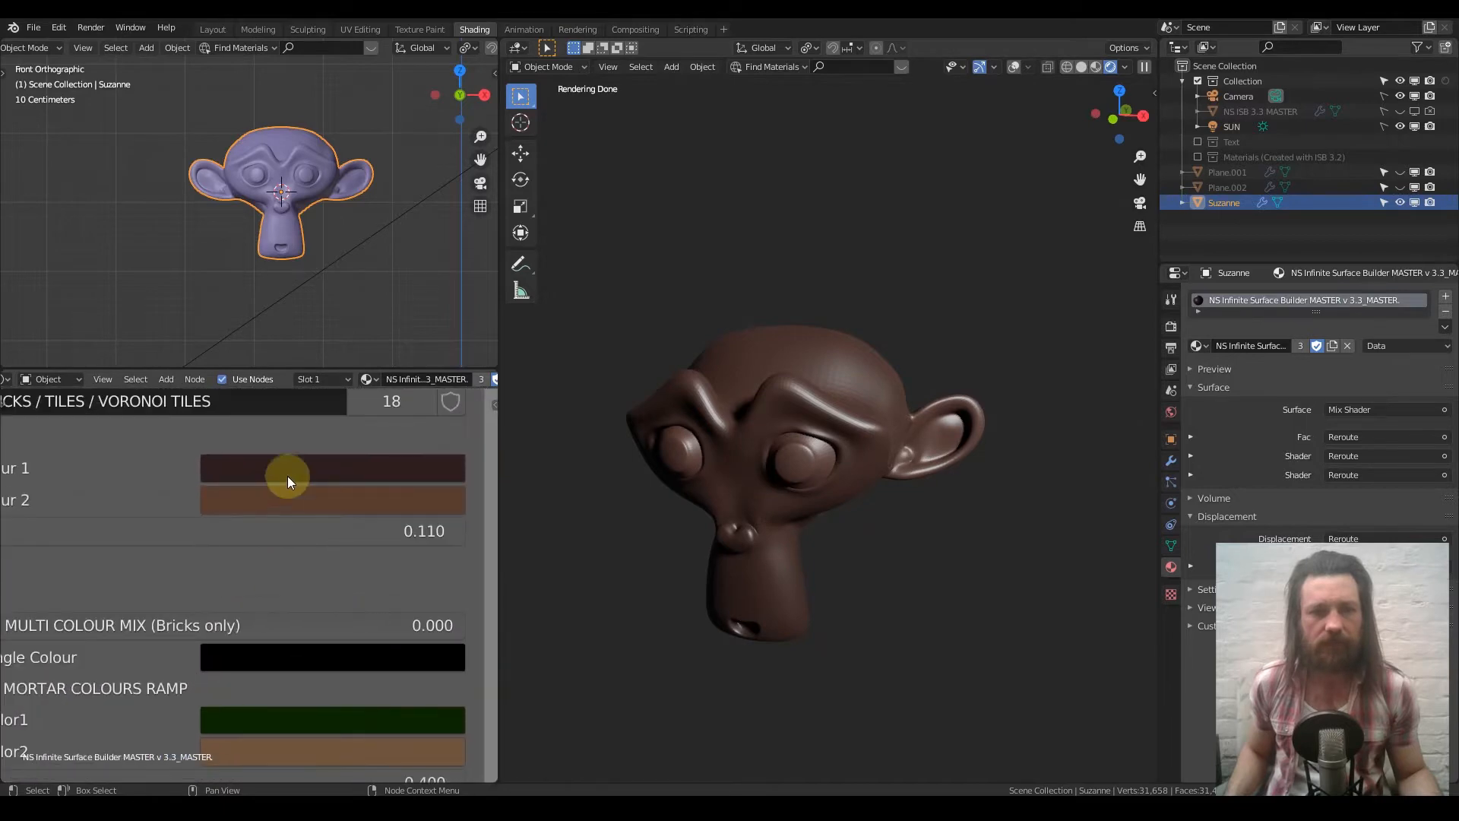
{"action": "left_click", "coordinate": [290, 472]}
{"action": "left_click", "coordinate": [444, 101]}
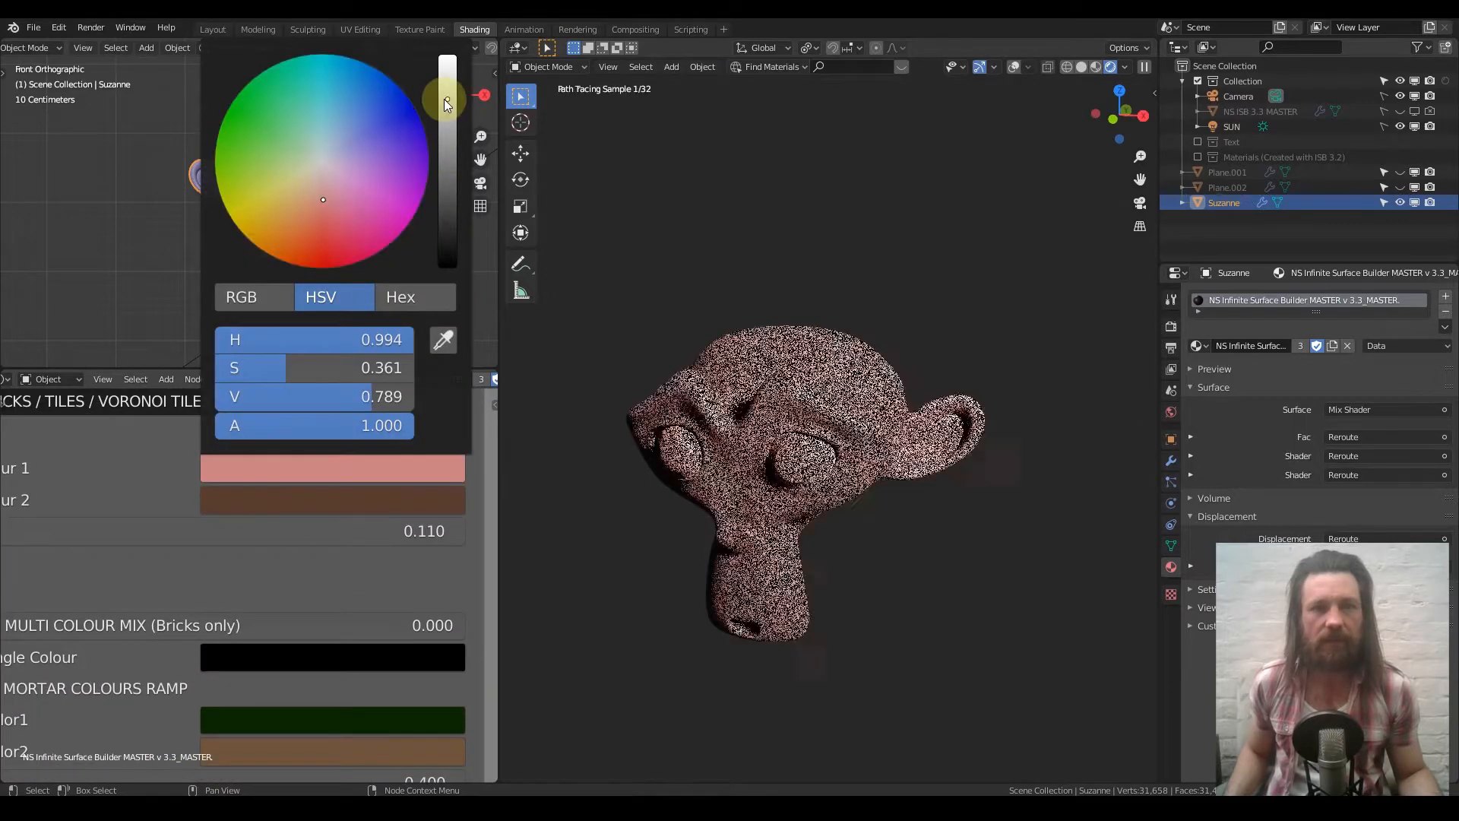
Step: Copy the Brick Colour 1 pink to Brick Colour 2 and Mortar Single Colour, checking the monkey from another angle
{"action": "key", "text": "ctrl+c"}
{"action": "key", "text": "ctrl+v"}
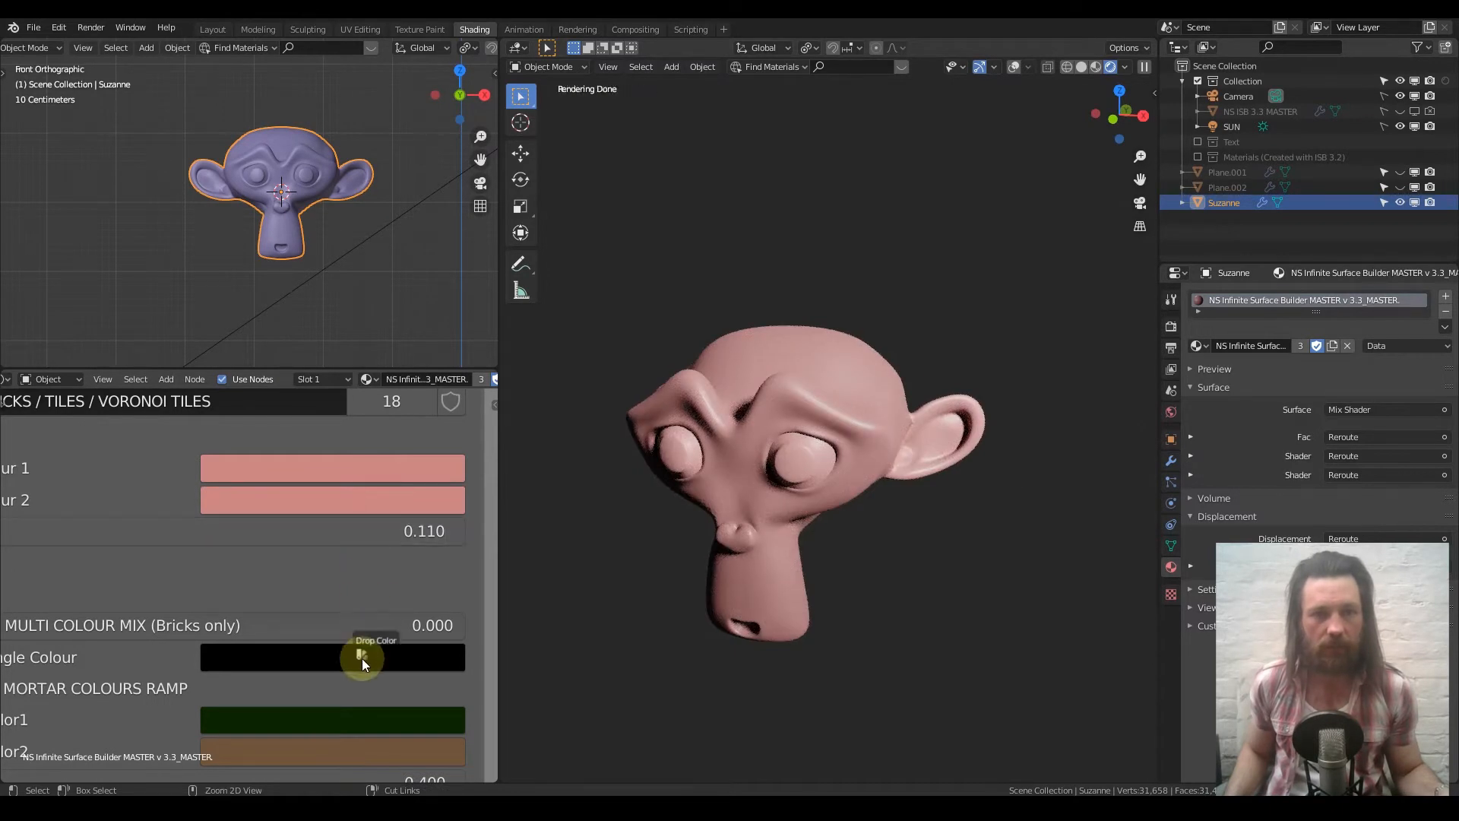
{"action": "key", "text": "ctrl+v"}
{"action": "middle_click_drag", "start_coordinate": [690, 468], "coordinate": [238, 531]}
{"action": "scroll", "coordinate": [271, 531], "scroll_direction": "down", "scroll_amount": 5}
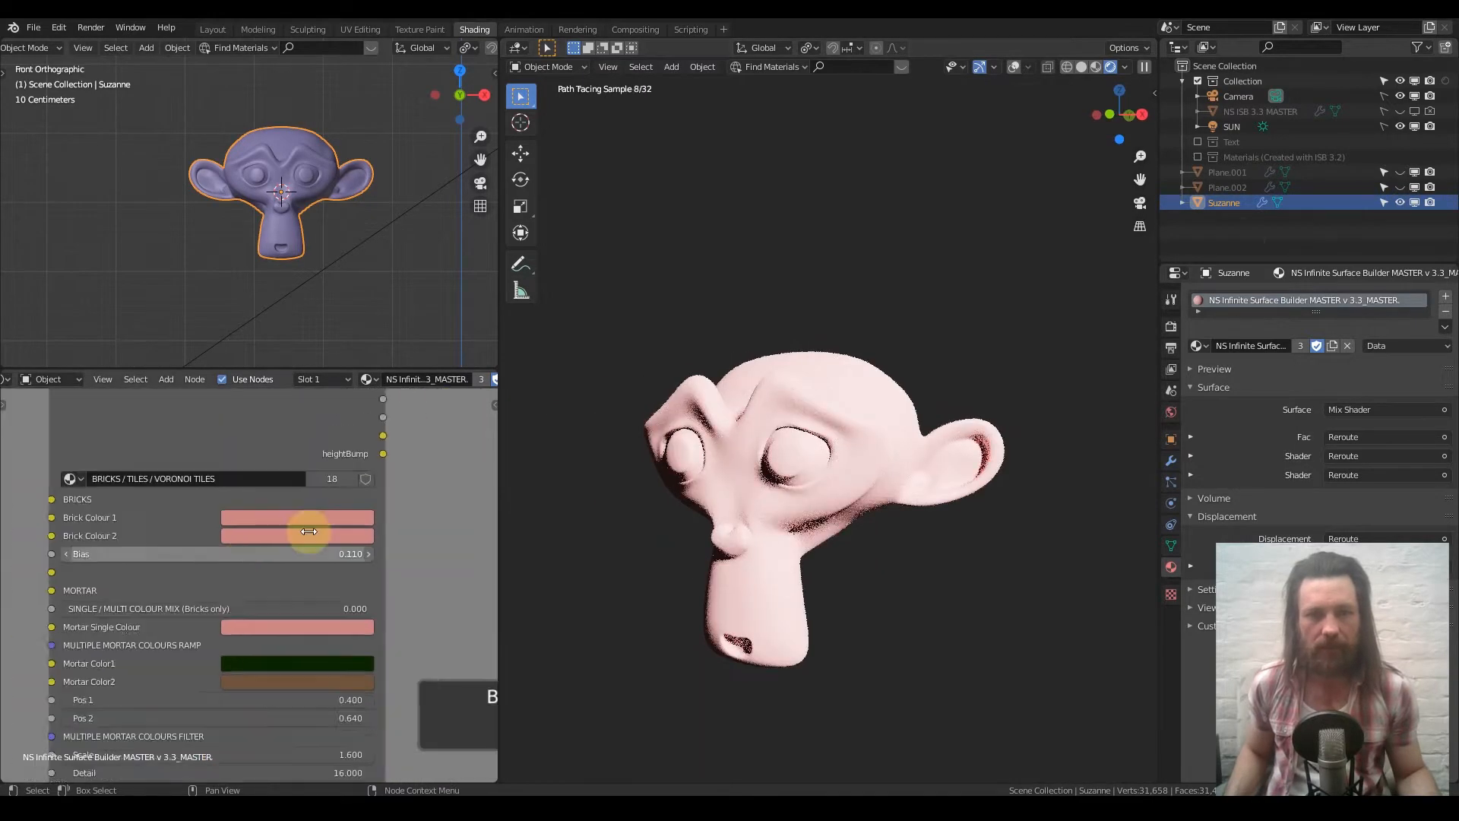
Step: Select the SUN light and set its Strength to 10
{"action": "left_click", "coordinate": [1233, 170]}
{"action": "left_click", "coordinate": [1246, 129]}
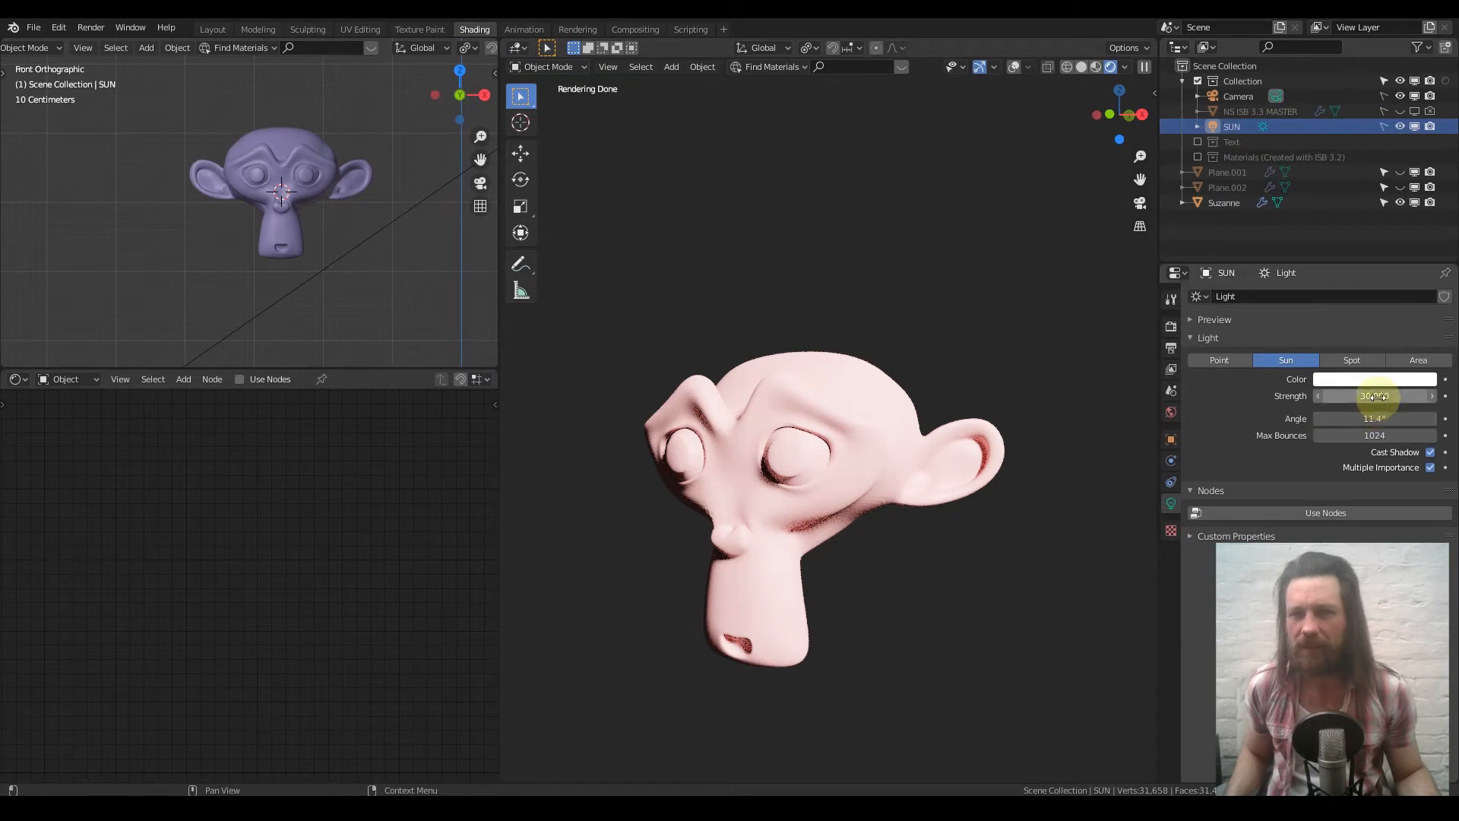
{"action": "key", "text": "Return"}
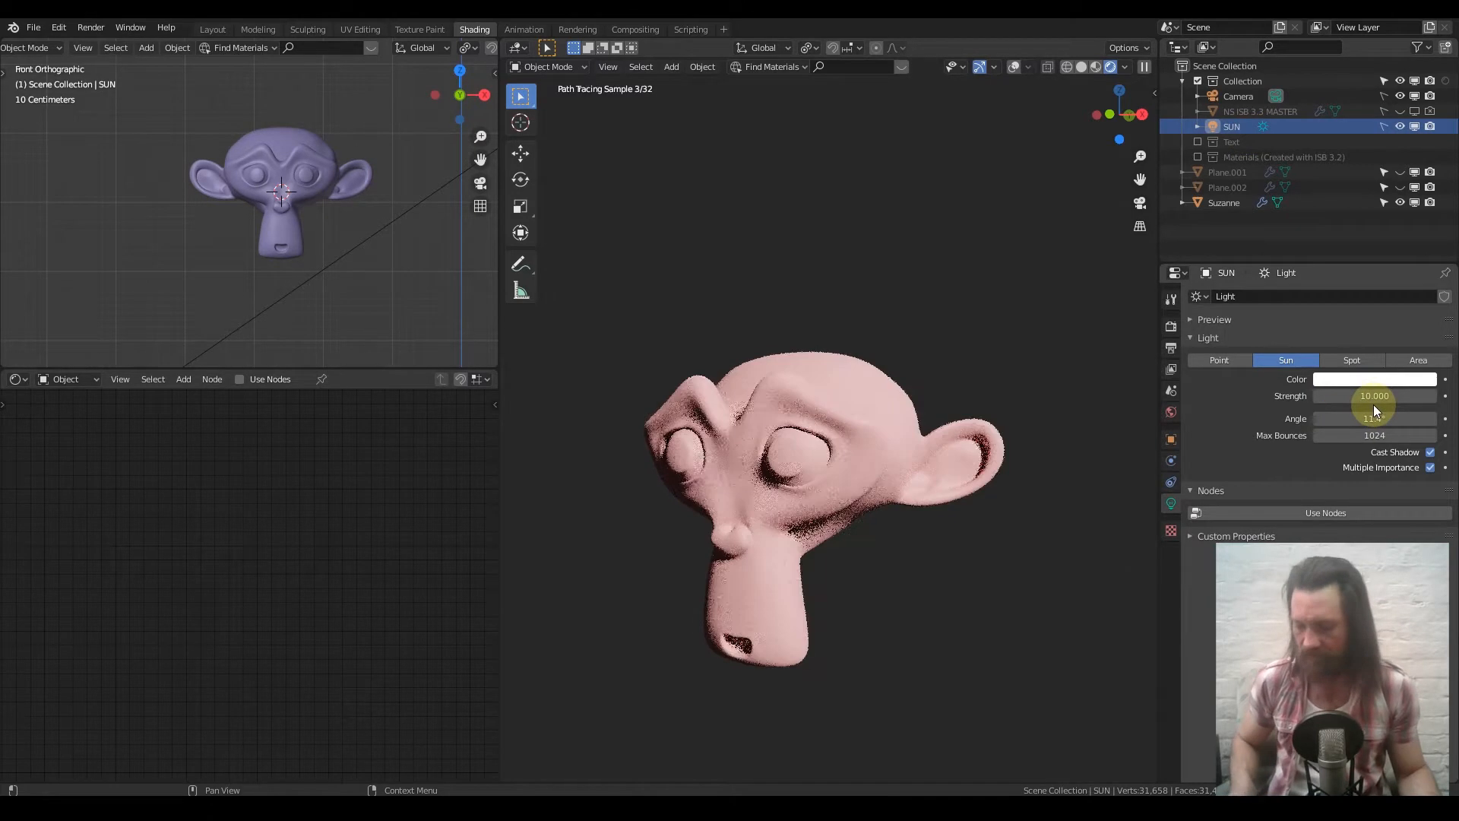
Step: Select the monkey again and set the Dust Mix of its material to 1 with its eye and ear in view
{"action": "left_click", "coordinate": [705, 525]}
{"action": "middle_click_drag", "start_coordinate": [157, 638], "coordinate": [107, 626]}
{"action": "middle_click_drag", "start_coordinate": [170, 547], "coordinate": [362, 780]}
{"action": "scroll", "coordinate": [260, 585], "scroll_direction": "up", "scroll_amount": 5}
{"action": "middle_click_drag", "start_coordinate": [259, 608], "coordinate": [271, 509]}
{"action": "scroll", "coordinate": [720, 530], "scroll_direction": "up", "scroll_amount": 3}
{"action": "mouse_move", "coordinate": [720, 532]}
{"action": "middle_mouse_down"}
{"action": "mouse_move", "coordinate": [814, 512]}
{"action": "mouse_move", "coordinate": [772, 430]}
{"action": "mouse_move", "coordinate": [532, 512]}
{"action": "middle_mouse_up"}
{"action": "left_click_drag", "start_coordinate": [208, 546], "coordinate": [431, 544]}
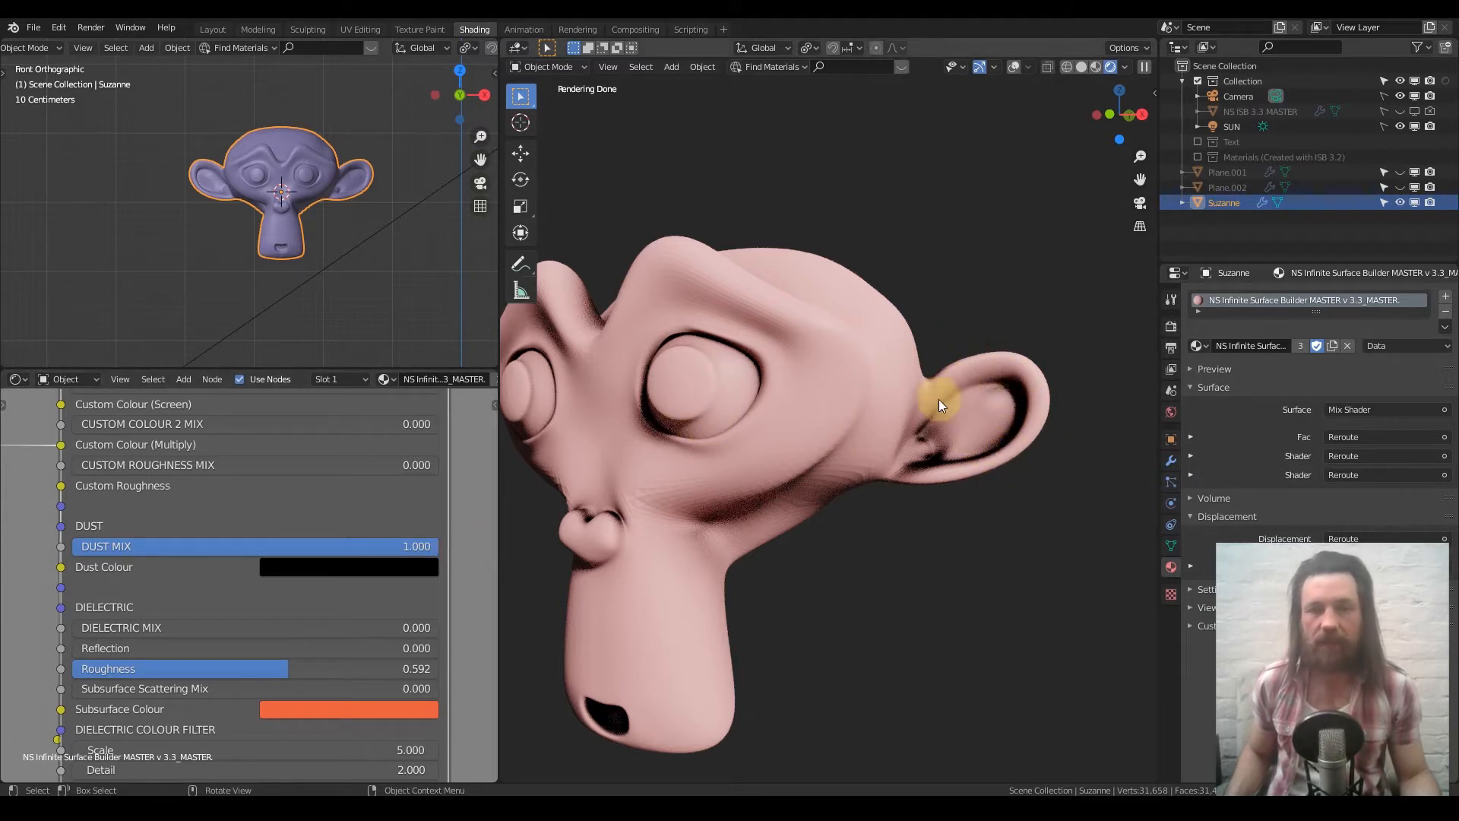
Step: Compare Dust Mix values of about 0.618, 0.887 and 0.976 on the monkey, finishing with Dust Mix at 0
{"action": "left_click_drag", "start_coordinate": [422, 549], "coordinate": [330, 550]}
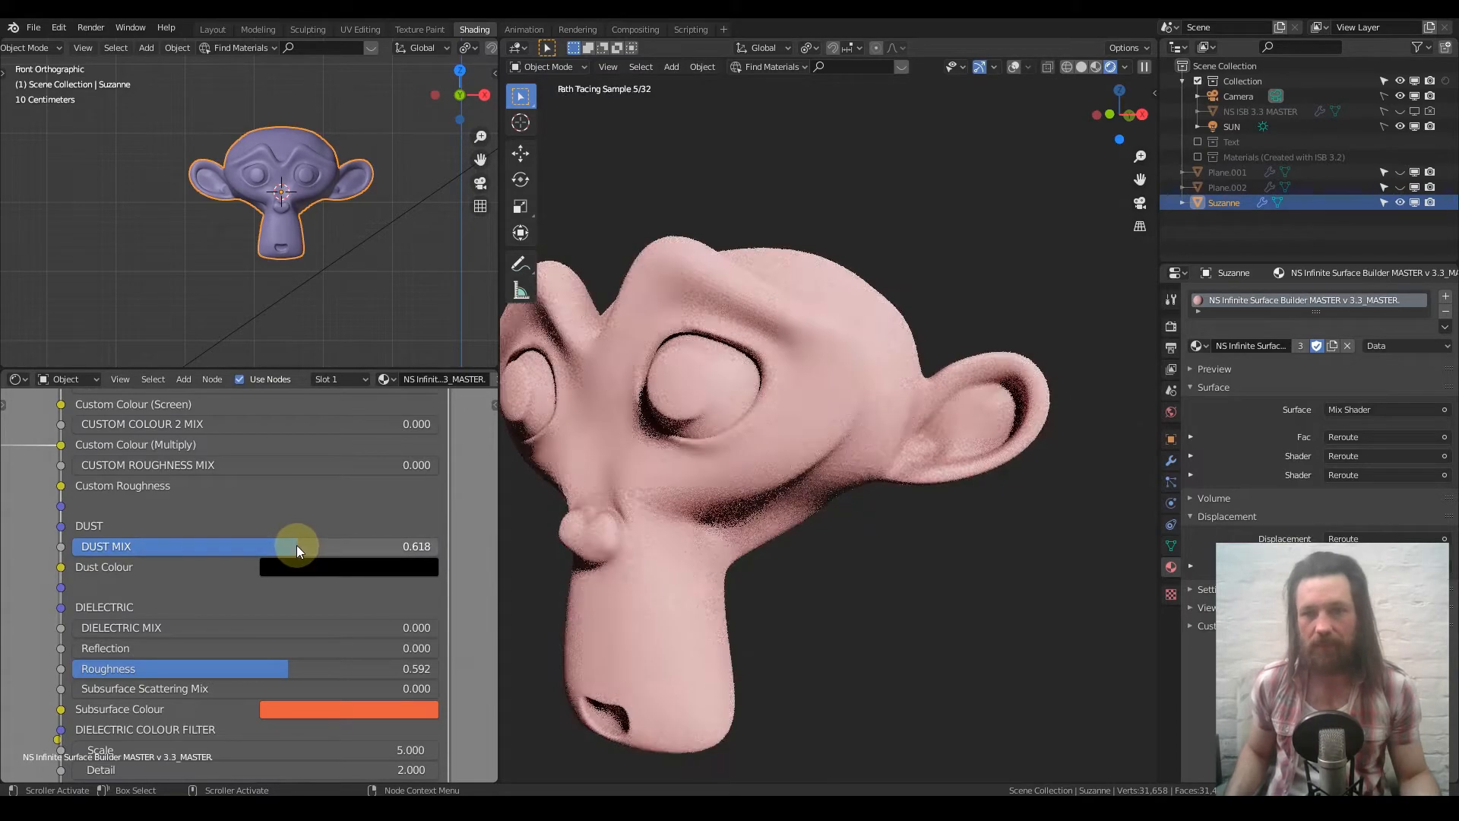
{"action": "left_click_drag", "start_coordinate": [297, 545], "coordinate": [405, 539]}
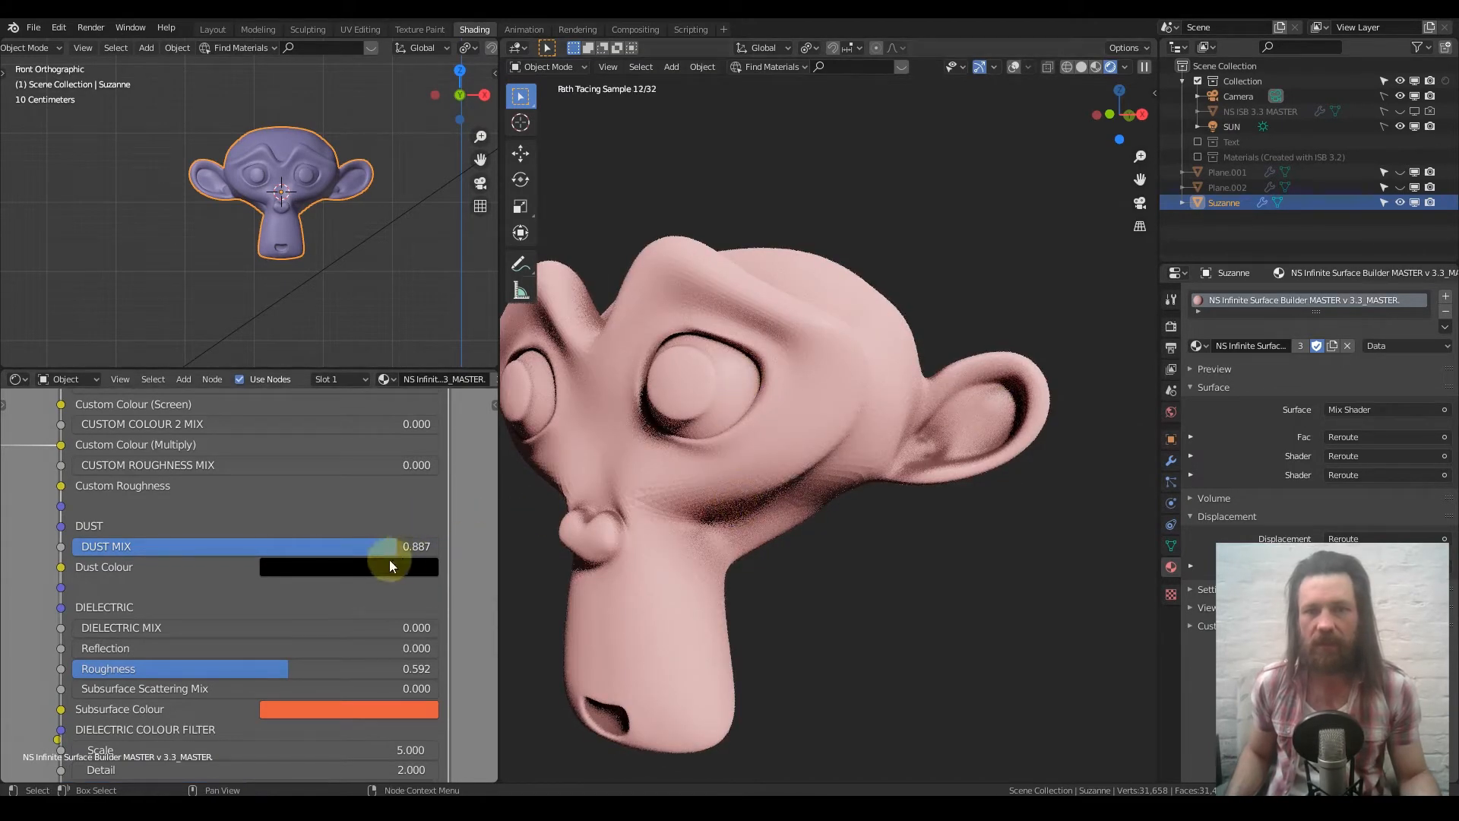
{"action": "left_click_drag", "start_coordinate": [398, 545], "coordinate": [466, 544]}
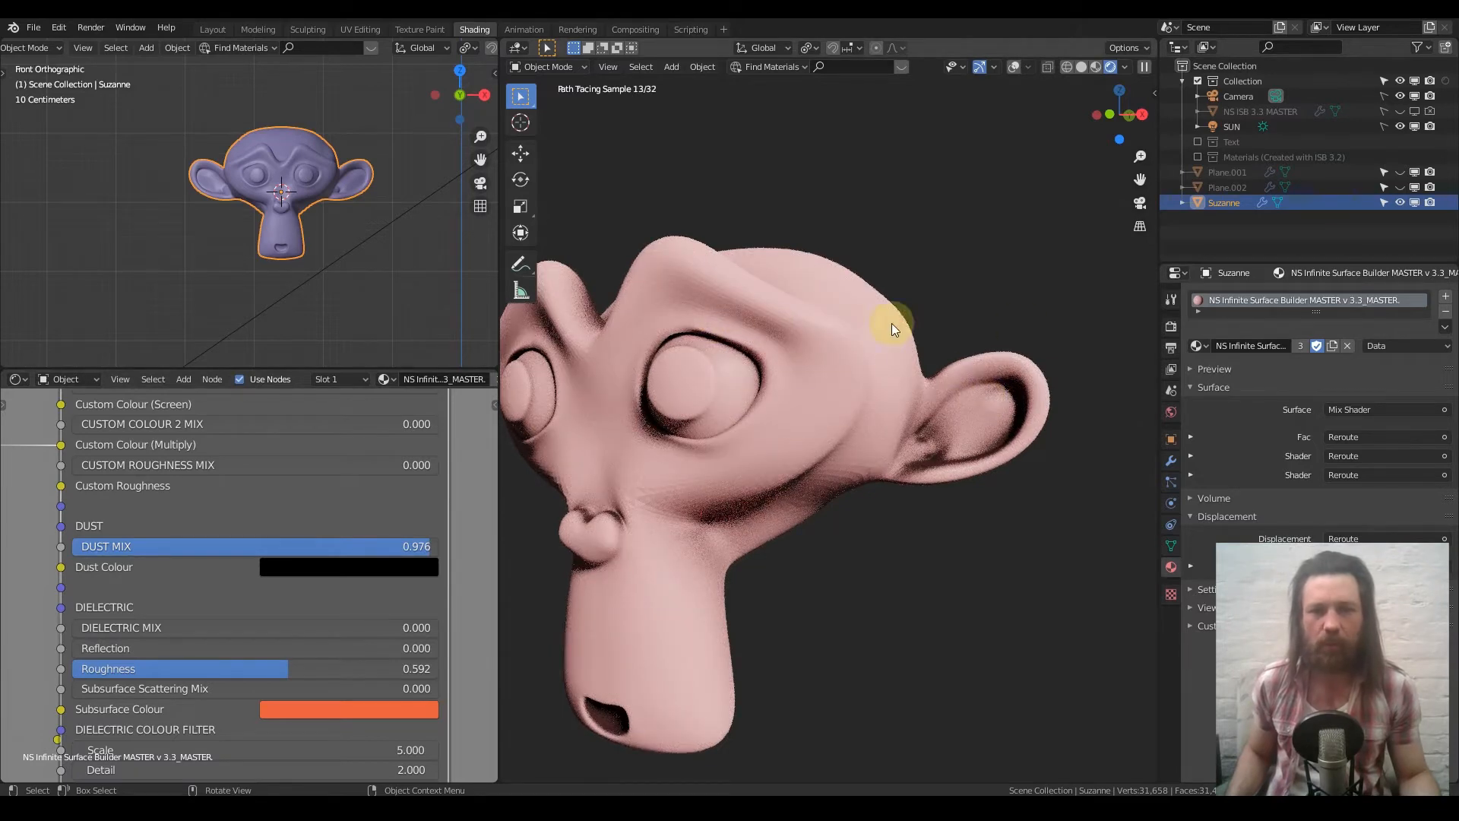
{"action": "left_click_drag", "start_coordinate": [427, 545], "coordinate": [200, 546]}
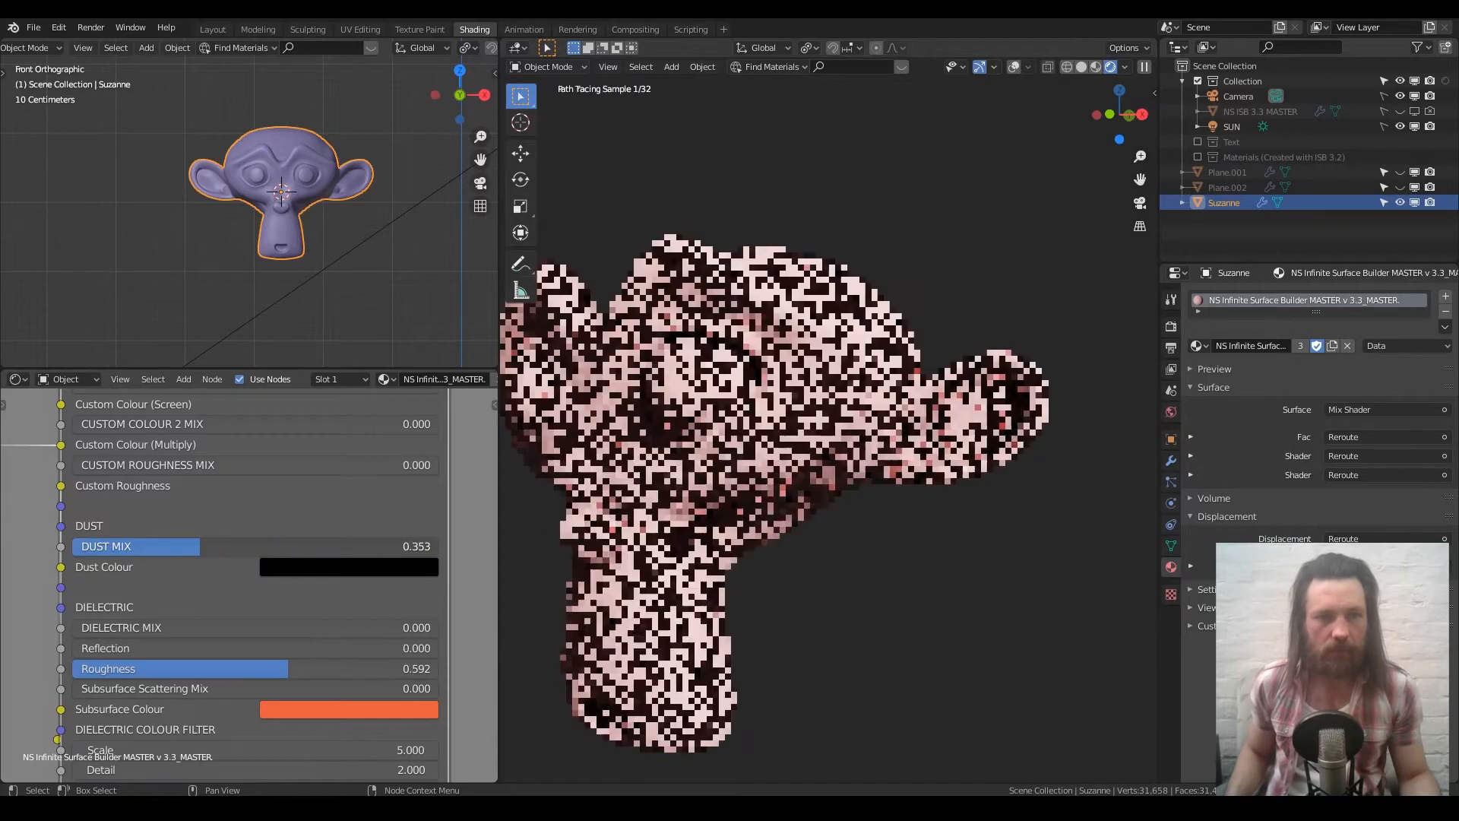
Step: Set the Dielectric Mix to 1 and view the monkey's face from its shaded side
{"action": "middle_click_drag", "start_coordinate": [228, 628], "coordinate": [225, 514]}
{"action": "middle_click_drag", "start_coordinate": [306, 485], "coordinate": [271, 478]}
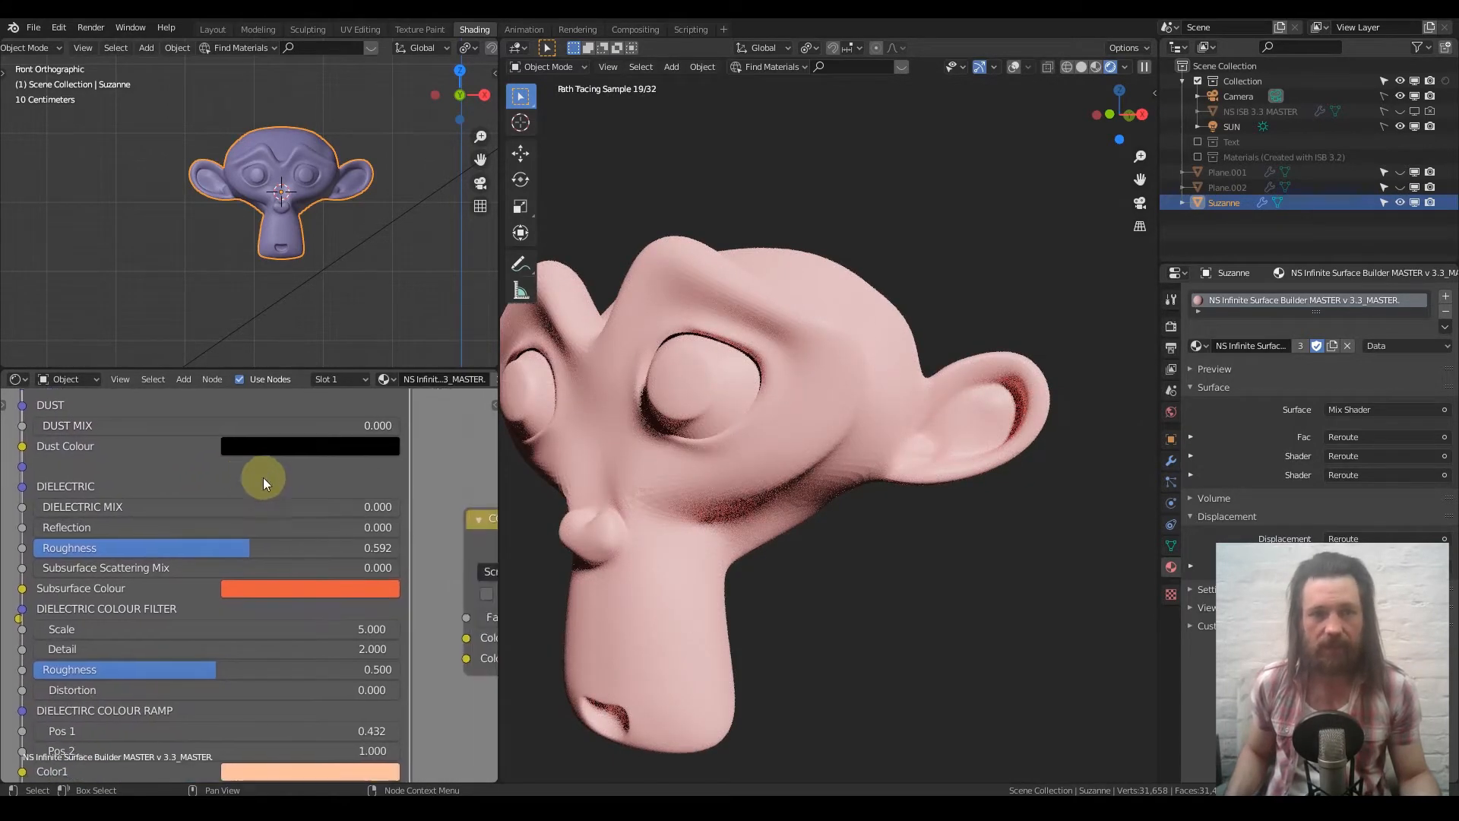
{"action": "left_click_drag", "start_coordinate": [80, 509], "coordinate": [605, 513]}
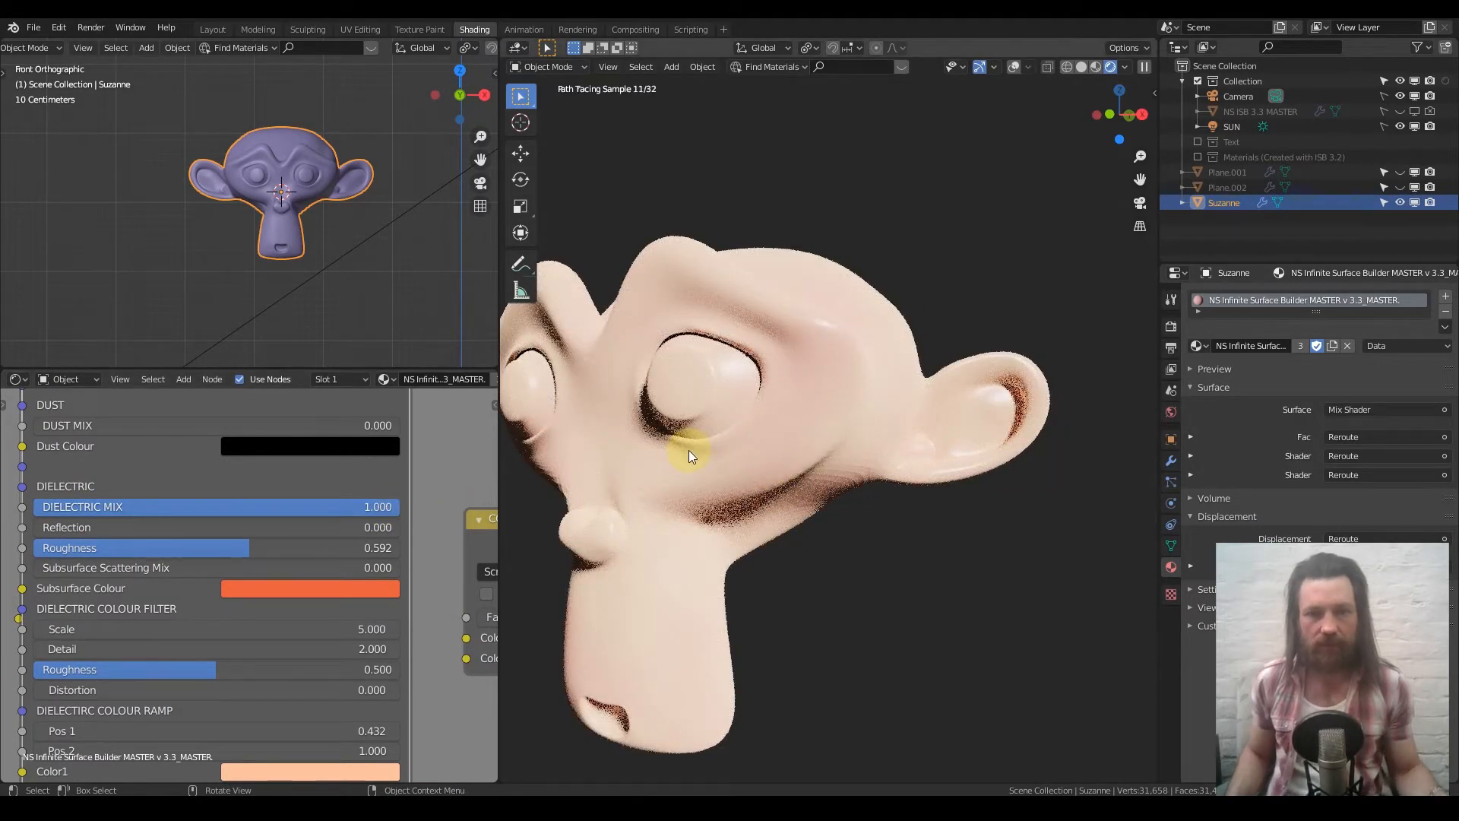
{"action": "mouse_move", "coordinate": [688, 450]}
{"action": "middle_mouse_down"}
{"action": "mouse_move", "coordinate": [801, 511]}
{"action": "mouse_move", "coordinate": [775, 504]}
{"action": "mouse_move", "coordinate": [880, 514]}
{"action": "mouse_move", "coordinate": [719, 532]}
{"action": "mouse_move", "coordinate": [815, 512]}
{"action": "mouse_move", "coordinate": [796, 503]}
{"action": "middle_mouse_up"}
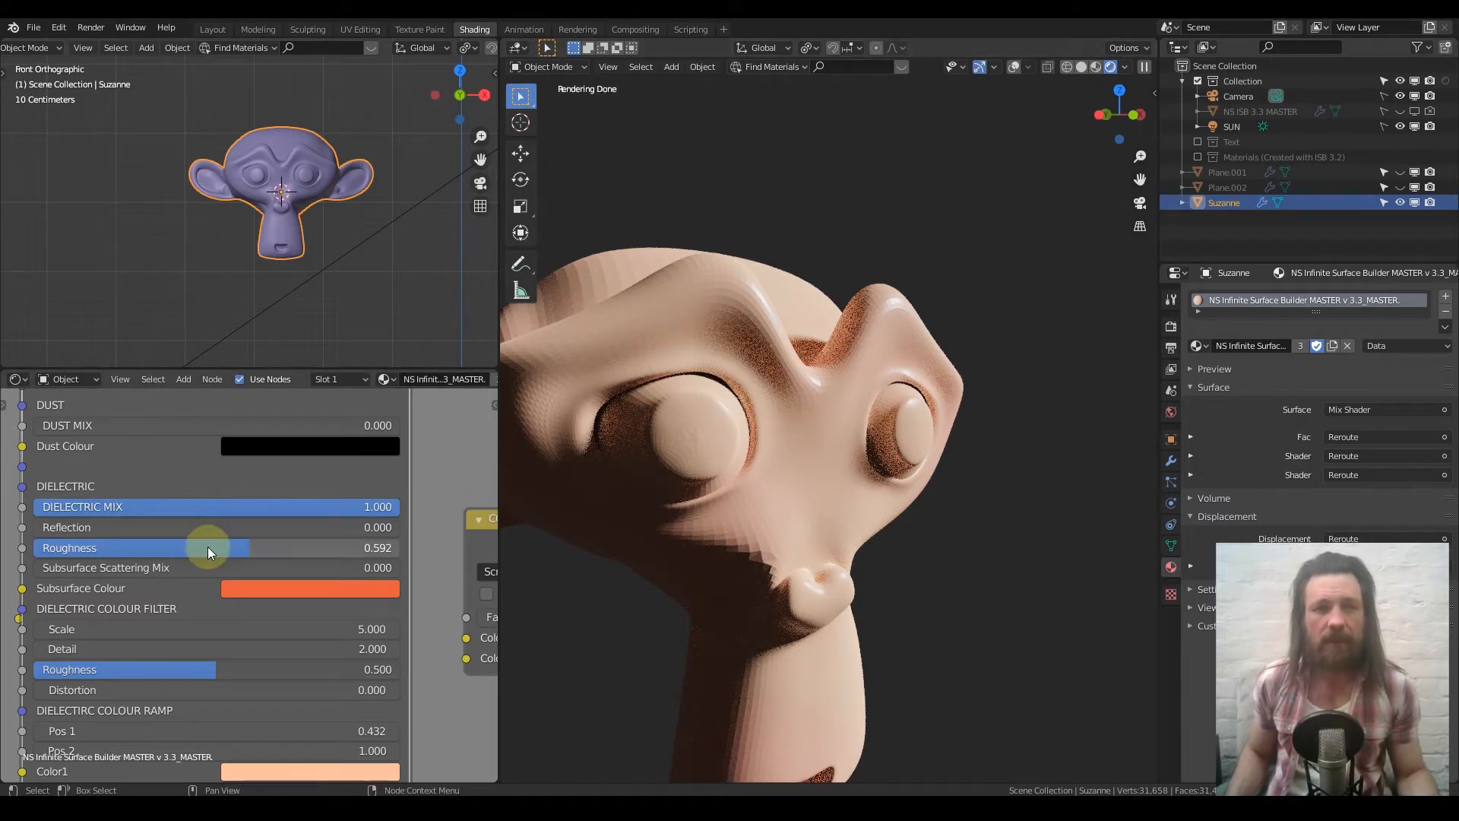
Step: Try adjusting the Dielectric Reflection and return it to 0
{"action": "scroll", "coordinate": [208, 545], "scroll_direction": "up", "scroll_amount": 1}
{"action": "mouse_move", "coordinate": [325, 468]}
{"action": "middle_mouse_down"}
{"action": "mouse_move", "coordinate": [372, 450]}
{"action": "mouse_move", "coordinate": [334, 477]}
{"action": "middle_mouse_up"}
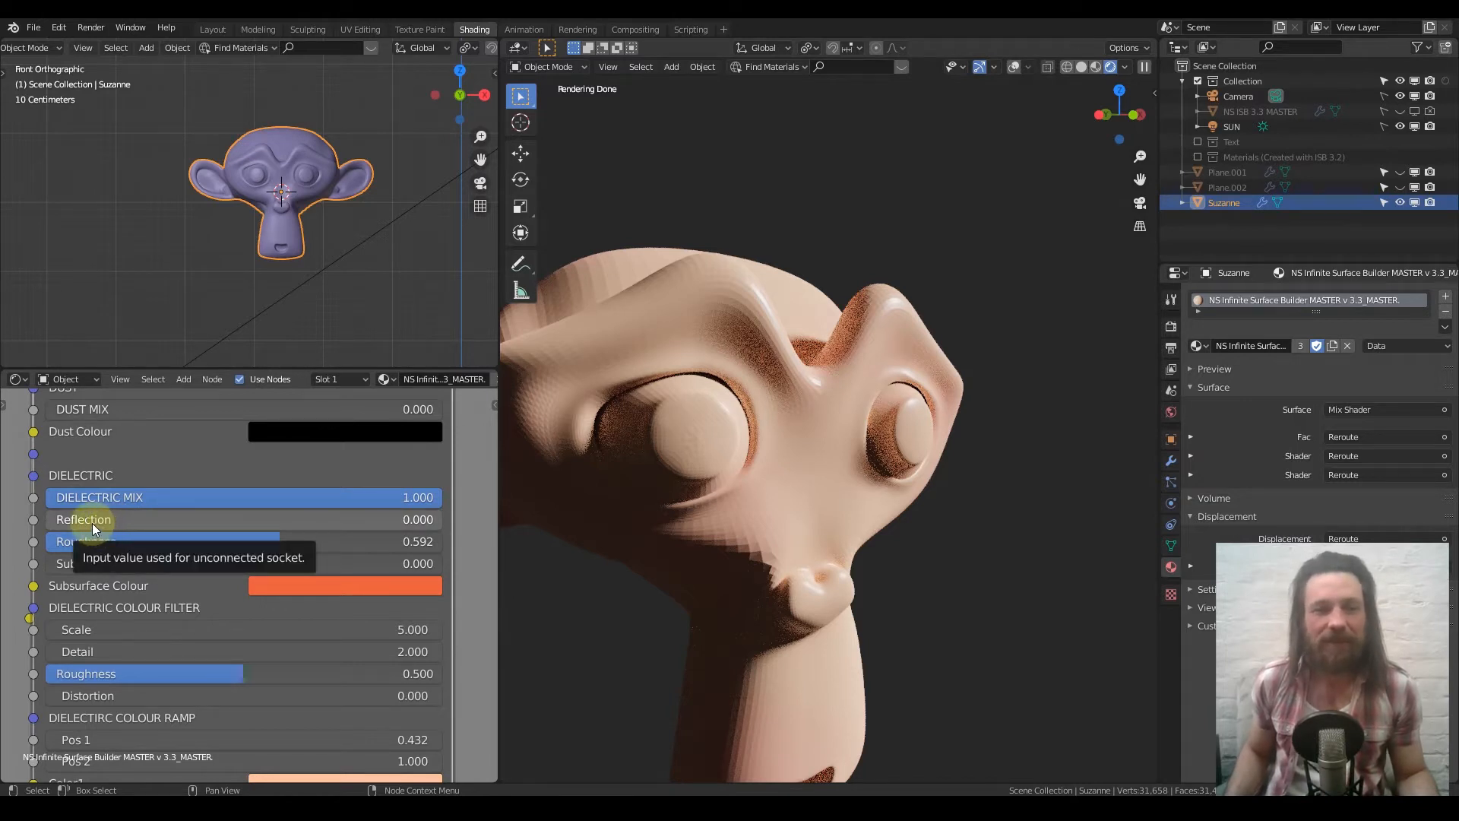
{"action": "mouse_move", "coordinate": [93, 522]}
{"action": "left_mouse_down"}
{"action": "mouse_move", "coordinate": [332, 523]}
{"action": "mouse_move", "coordinate": [47, 523]}
{"action": "left_mouse_up"}
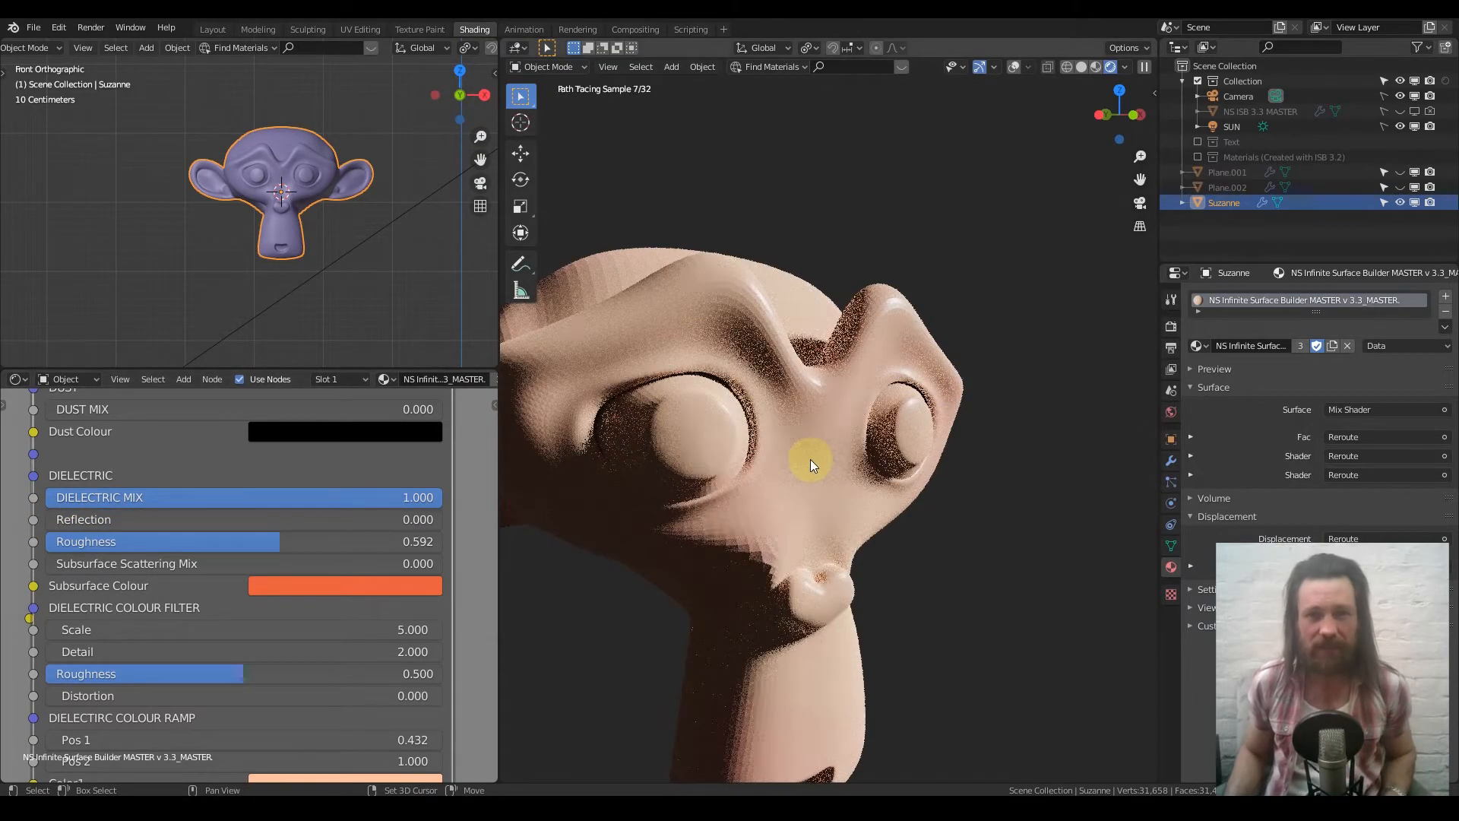
Step: Add a cube, scale it down and move it along the Y axis to stand in front of the monkey's face
{"action": "key", "text": "shift+a"}
{"action": "mouse_move", "coordinate": [810, 459]}
{"action": "left_click", "coordinate": [886, 471]}
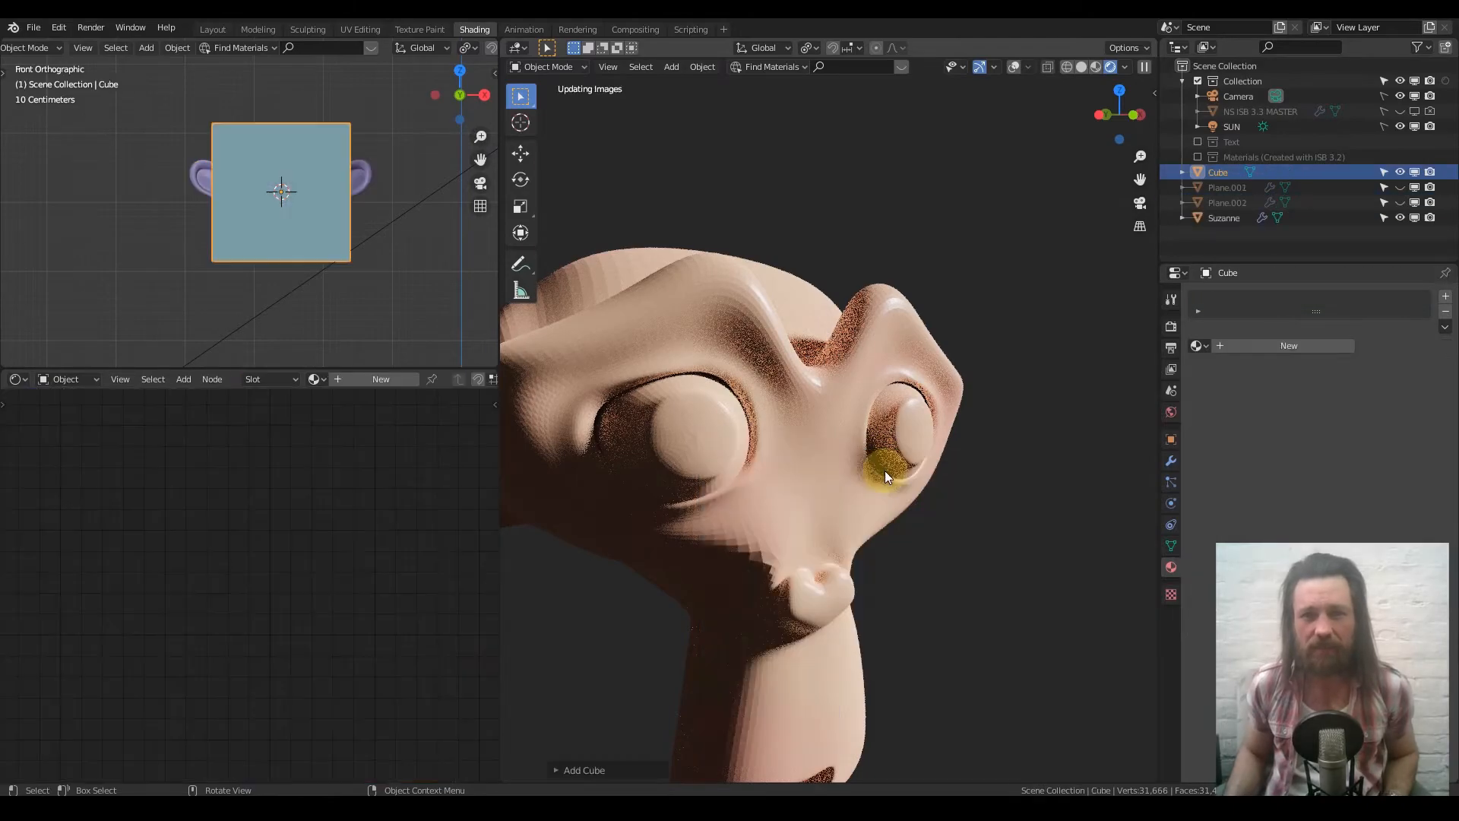
{"action": "key", "text": "s"}
{"action": "left_click", "coordinate": [800, 500]}
{"action": "key", "text": "g"}
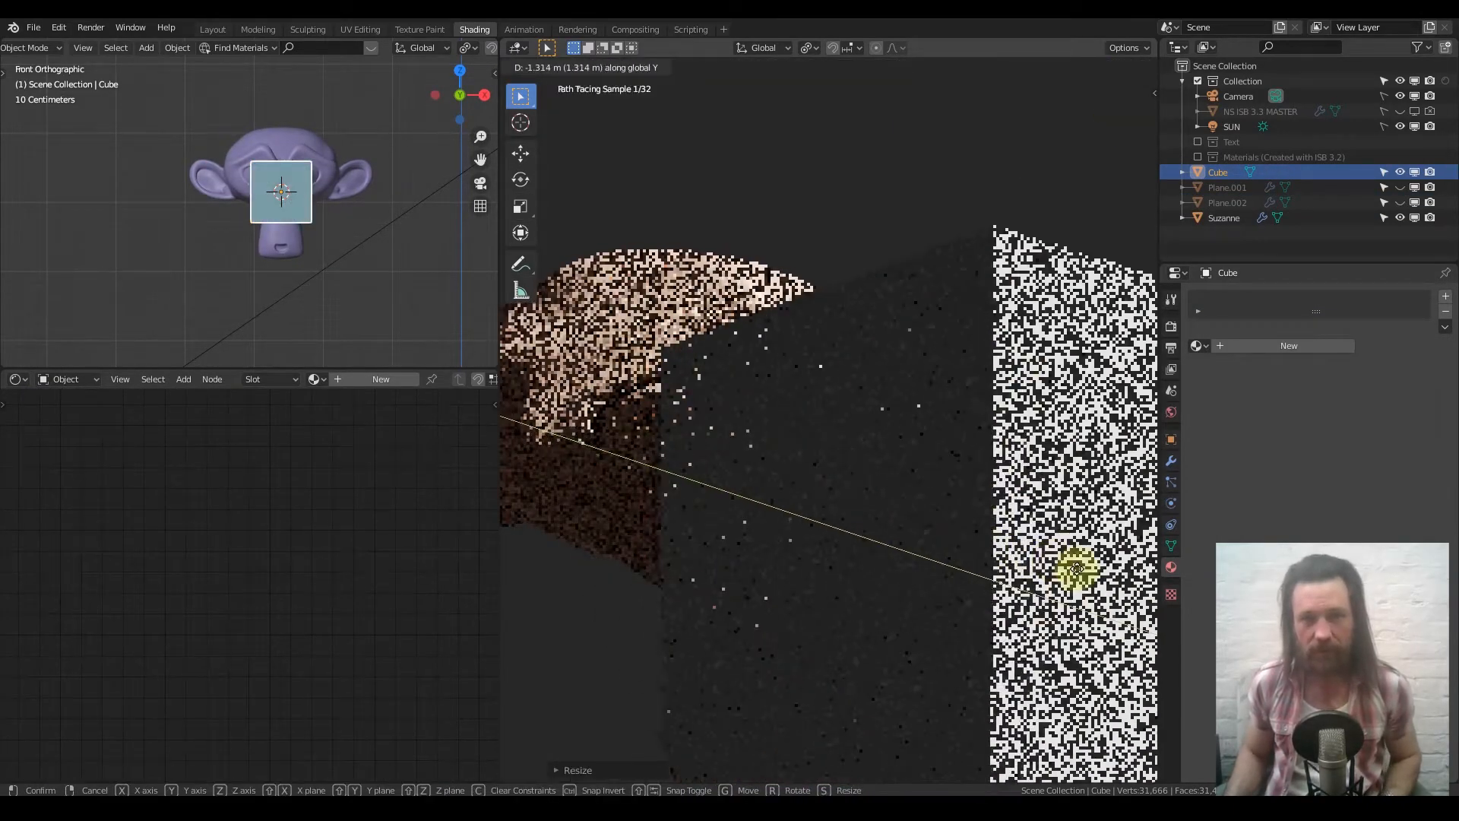
{"action": "left_click", "coordinate": [619, 617]}
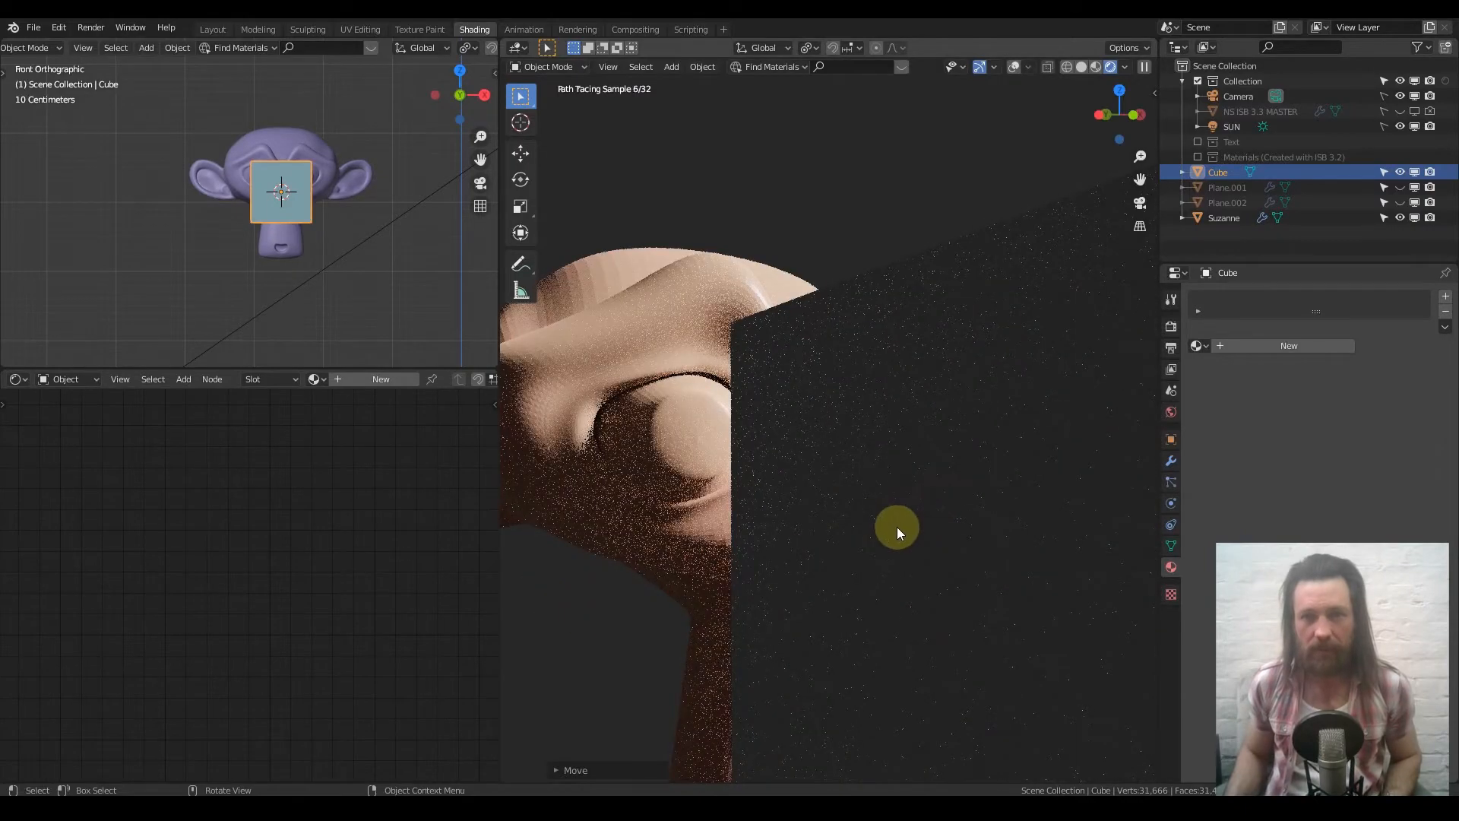
{"action": "key", "text": "g"}
{"action": "key", "text": "y"}
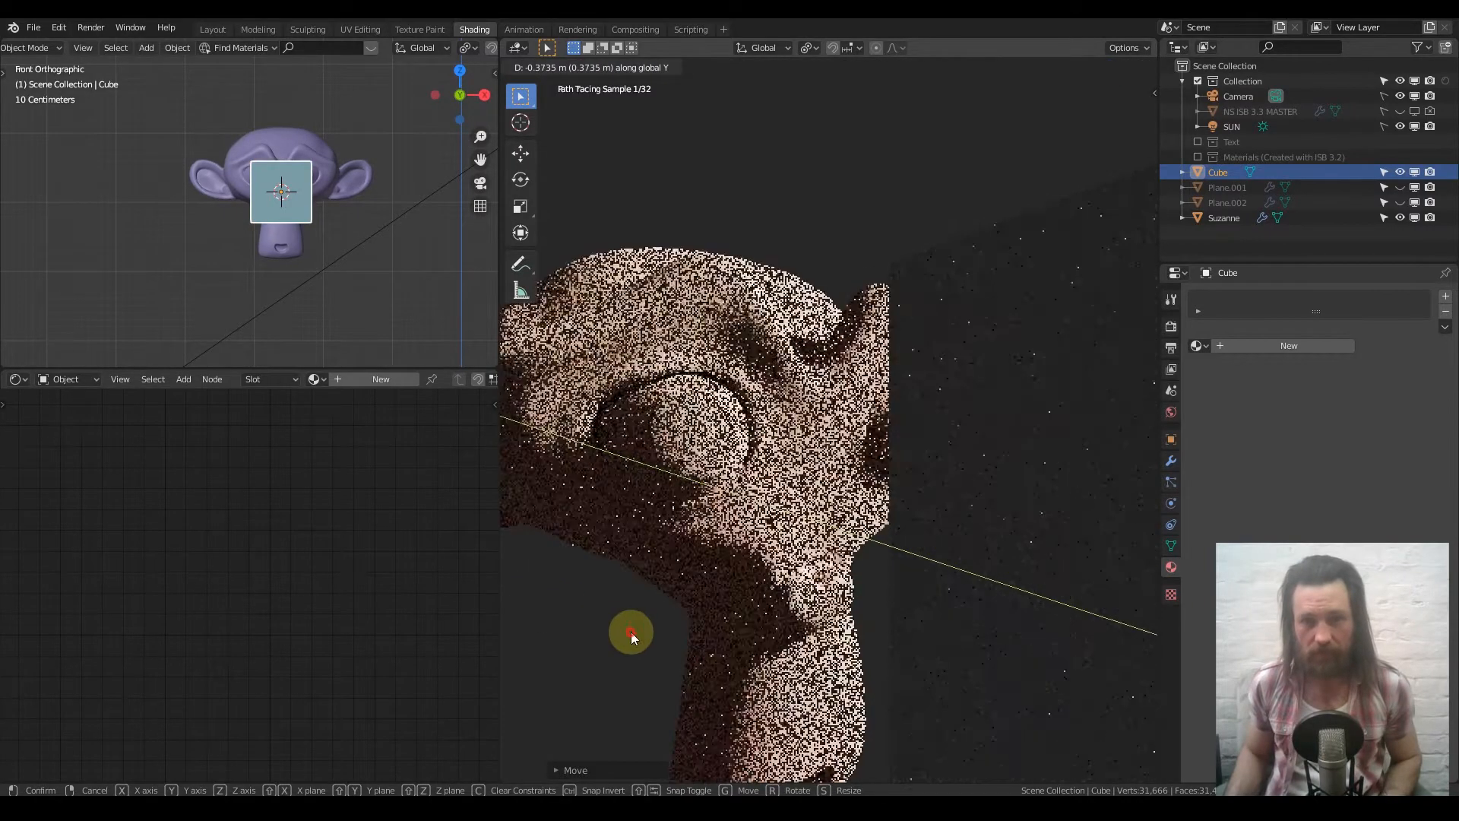
{"action": "left_click", "coordinate": [630, 631]}
Step: Give the cube a new material and set its Base Color to bright red
{"action": "mouse_move", "coordinate": [754, 543]}
{"action": "middle_mouse_down"}
{"action": "mouse_move", "coordinate": [798, 536]}
{"action": "mouse_move", "coordinate": [749, 517]}
{"action": "middle_mouse_up"}
{"action": "scroll", "coordinate": [799, 536], "scroll_direction": "down", "scroll_amount": 2}
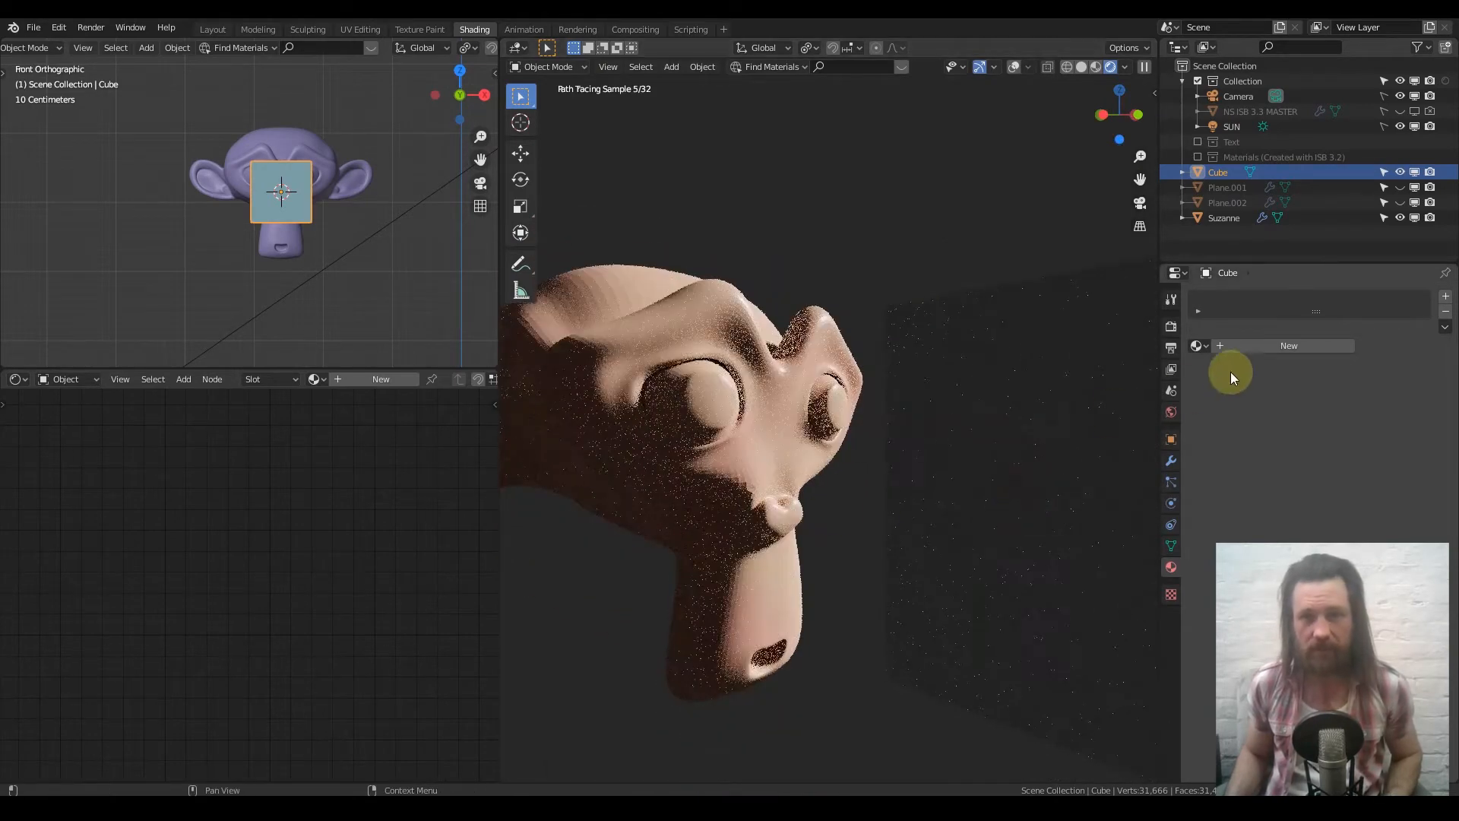
{"action": "left_click", "coordinate": [1226, 348]}
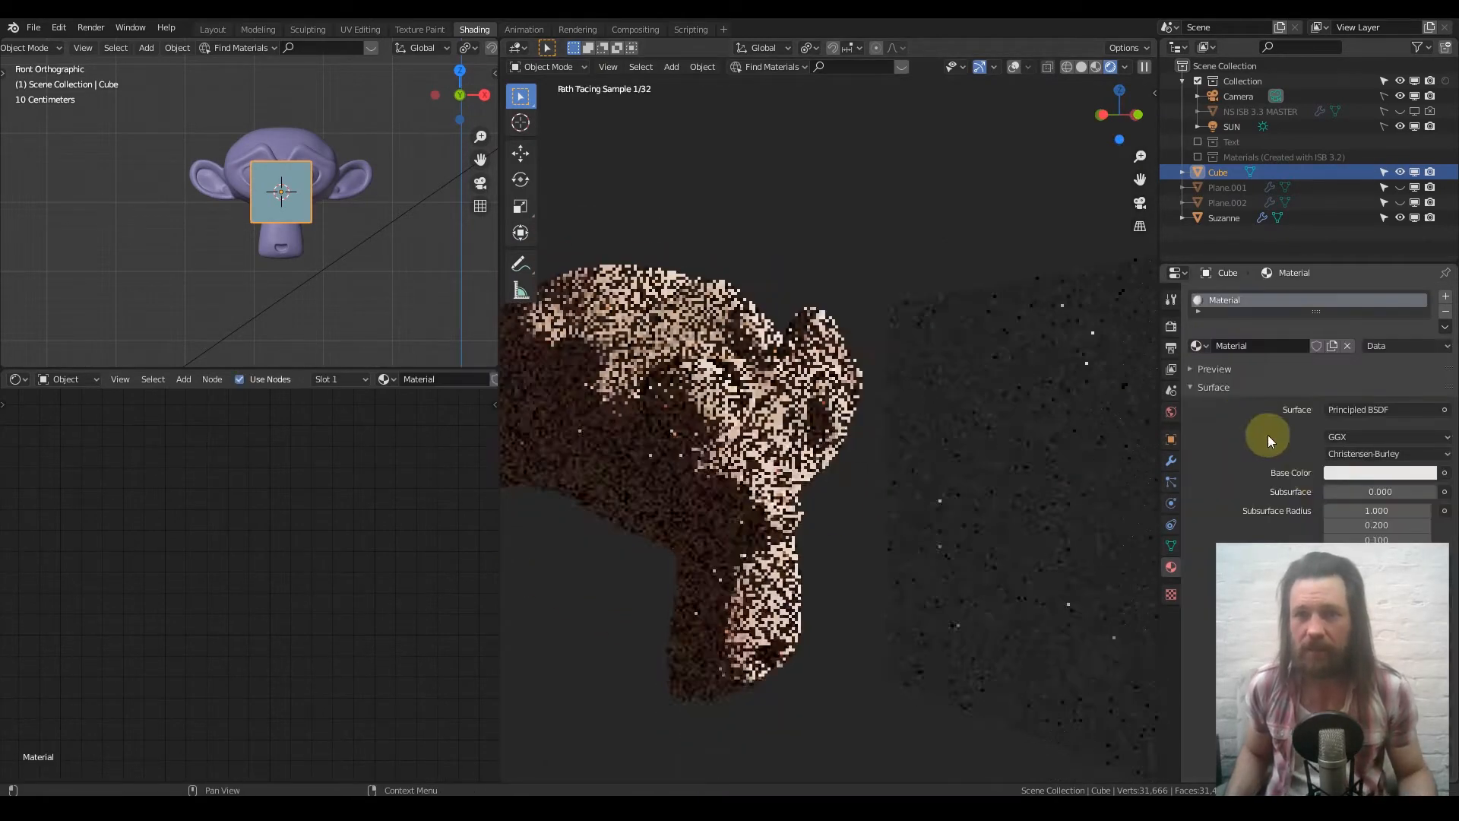
{"action": "left_click", "coordinate": [1366, 474]}
{"action": "left_click", "coordinate": [1366, 364]}
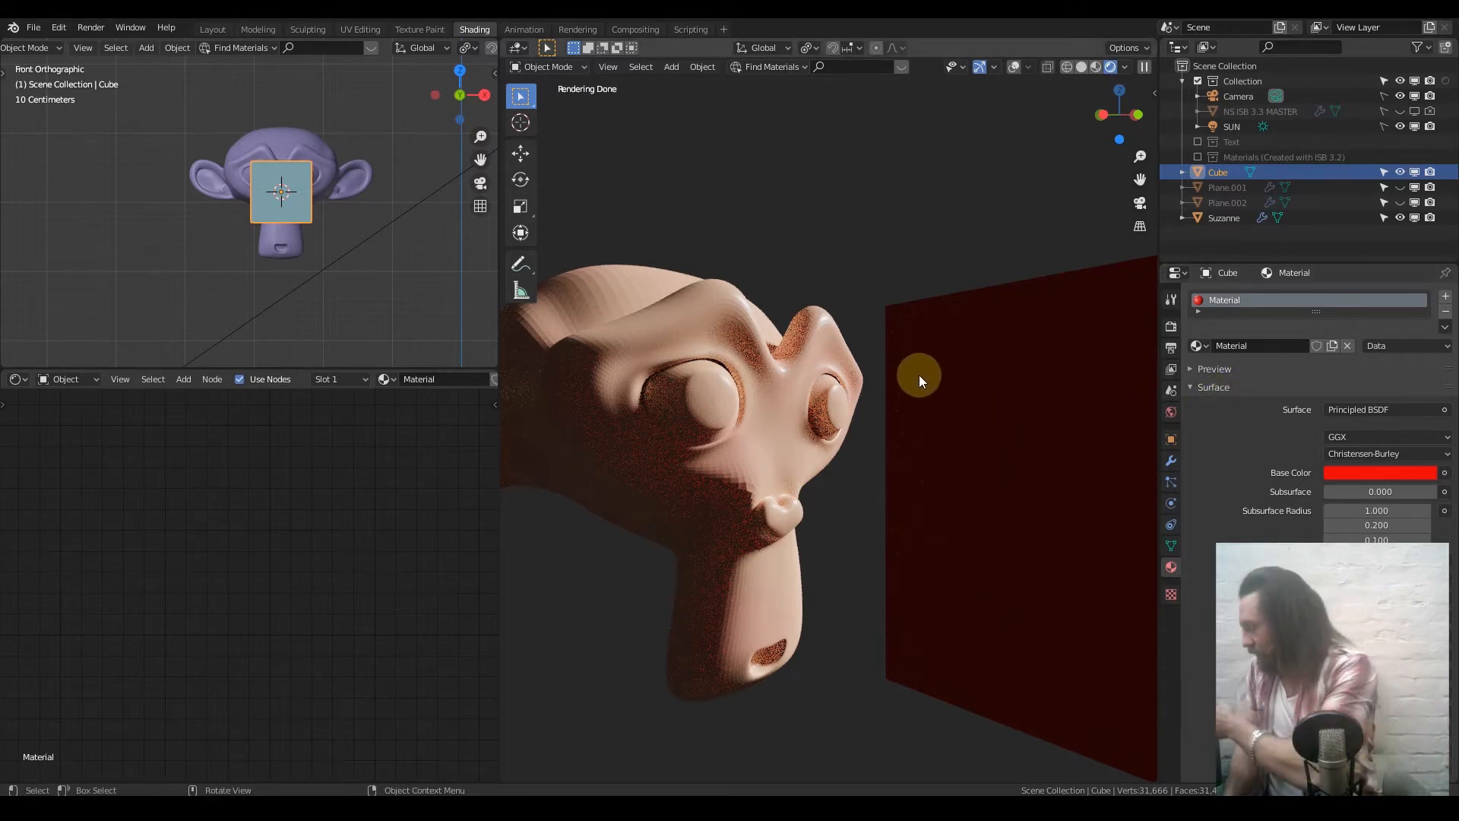
Step: Select the monkey, compare Dielectric Reflection values of 1, about 0.653 and 0.771, and finish with Reflection at 0 and Roughness about 0.613
{"action": "left_click", "coordinate": [693, 467]}
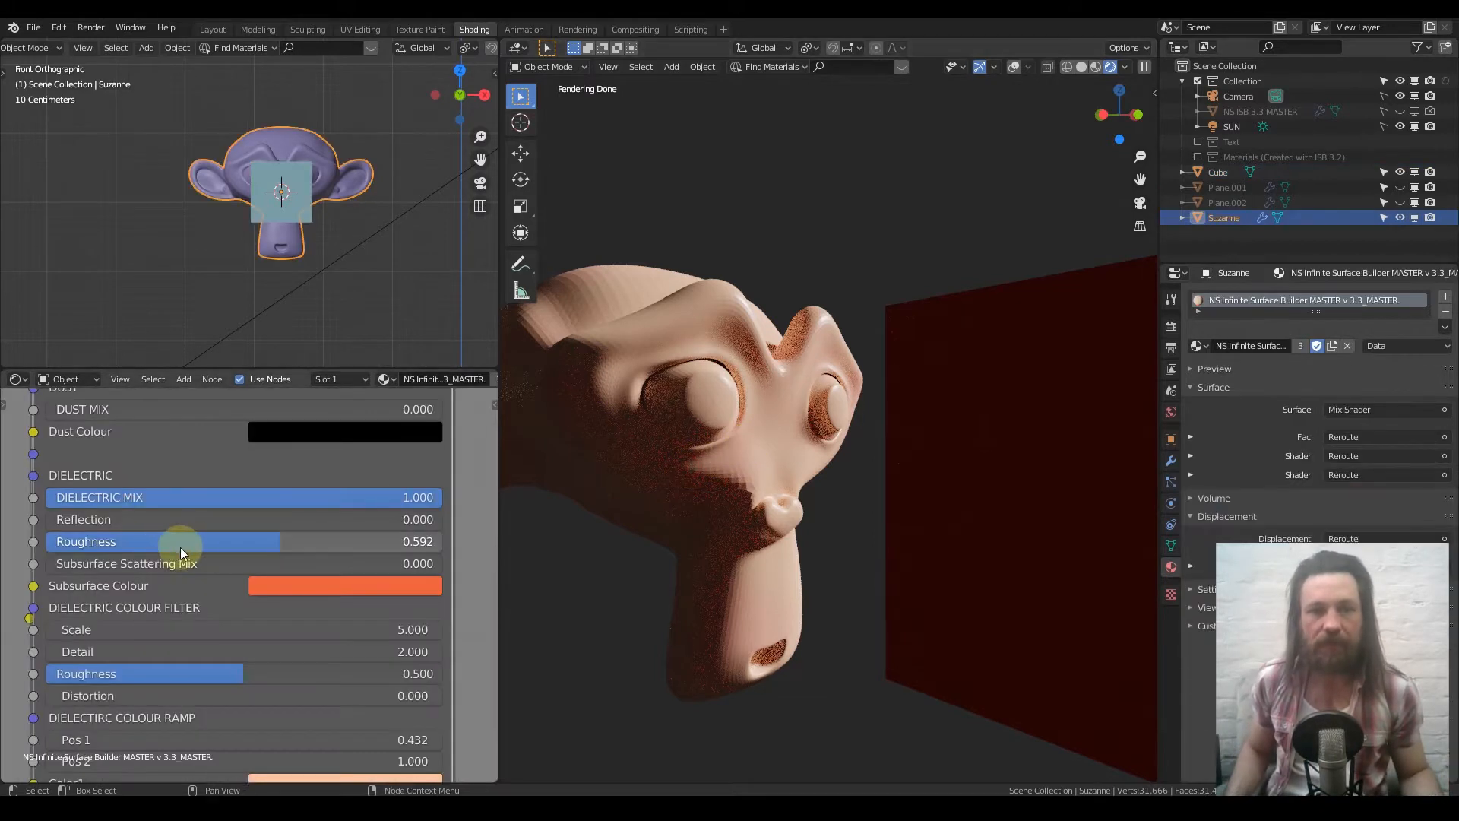
{"action": "left_click_drag", "start_coordinate": [239, 525], "coordinate": [427, 521]}
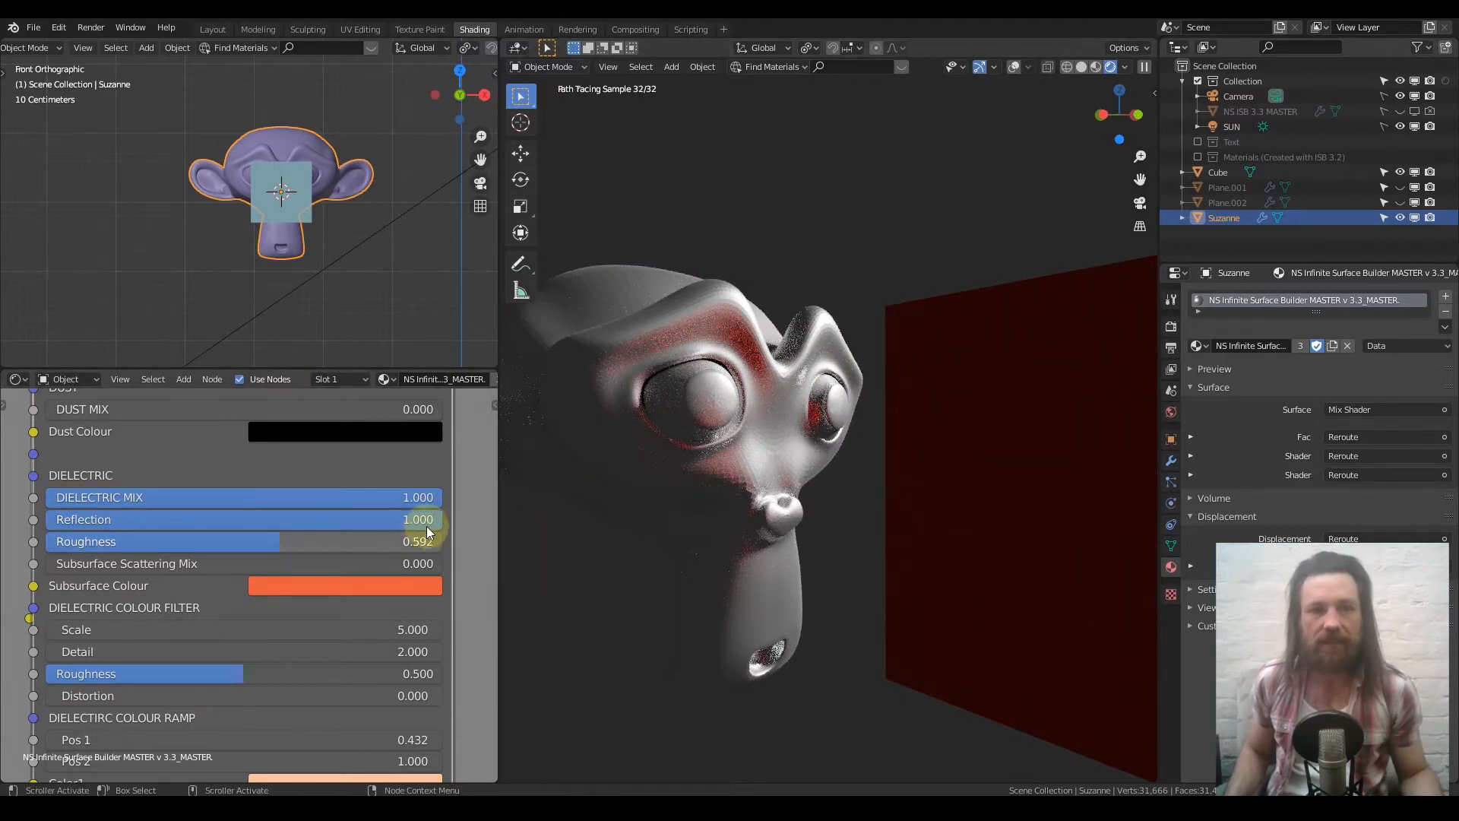
{"action": "left_click_drag", "start_coordinate": [377, 519], "coordinate": [328, 520]}
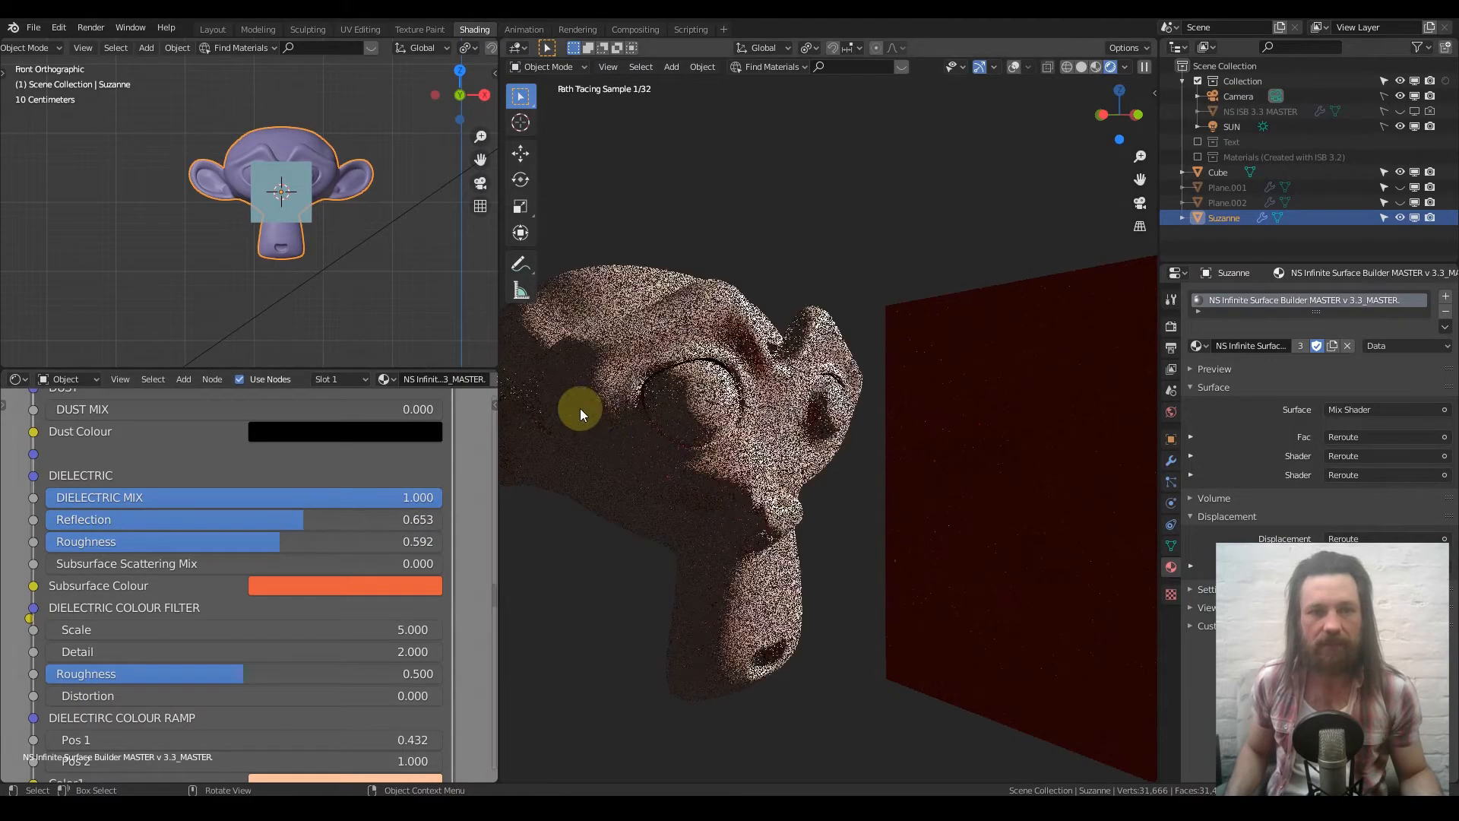
{"action": "scroll", "coordinate": [726, 450], "scroll_direction": "up", "scroll_amount": 3}
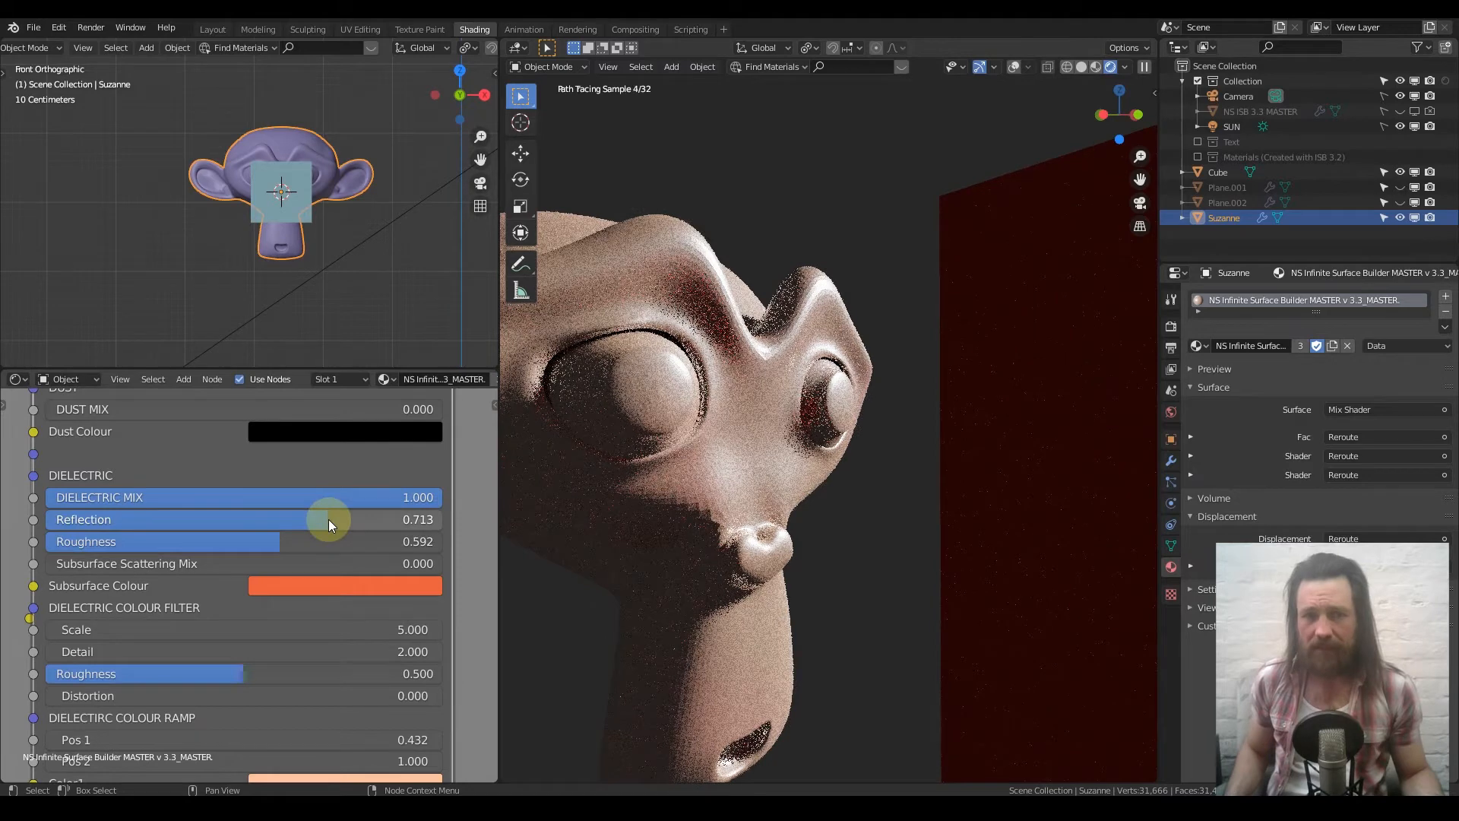
{"action": "mouse_move", "coordinate": [328, 519]}
{"action": "left_mouse_down"}
{"action": "mouse_move", "coordinate": [108, 541]}
{"action": "mouse_move", "coordinate": [114, 515]}
{"action": "mouse_move", "coordinate": [320, 524]}
{"action": "left_mouse_up"}
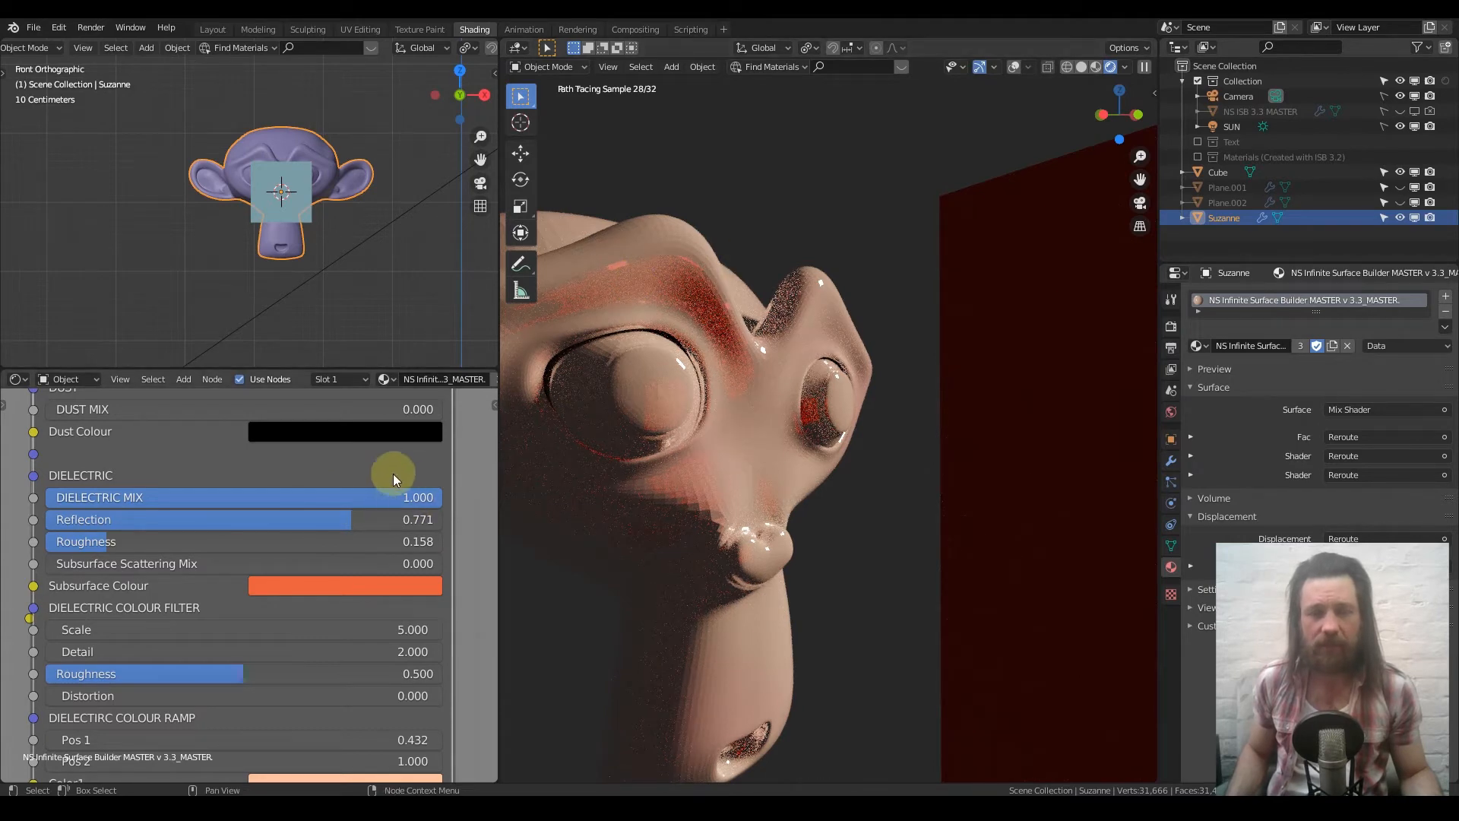
{"action": "left_click_drag", "start_coordinate": [342, 521], "coordinate": [167, 542]}
{"action": "left_click_drag", "start_coordinate": [256, 541], "coordinate": [270, 570]}
Step: Try a Subsurface Scattering Mix of about 0.342, view the monkey's shaded side, and return the mix to 0
{"action": "scroll", "coordinate": [266, 567], "scroll_direction": "down", "scroll_amount": 1}
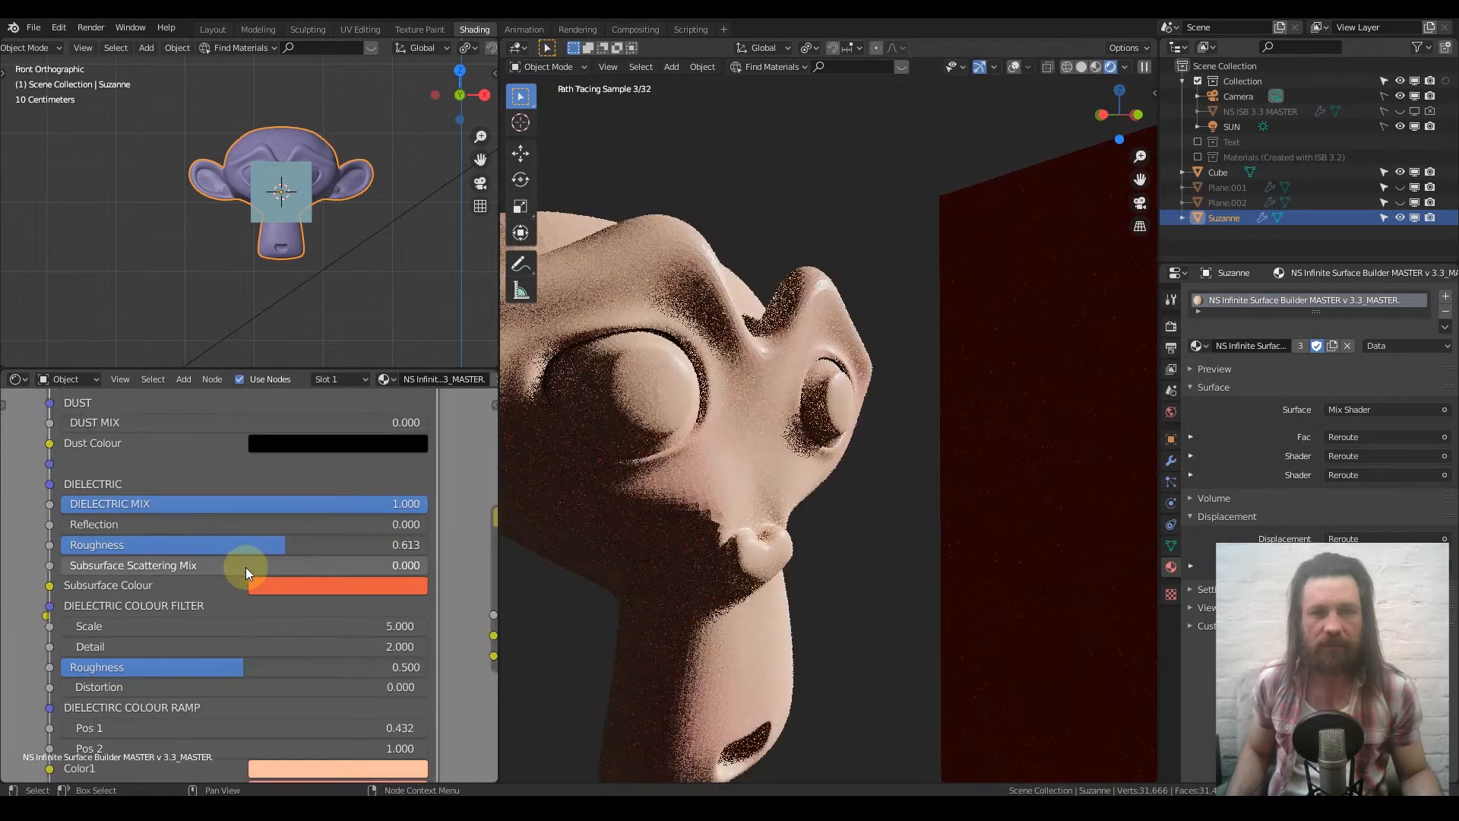
{"action": "scroll", "coordinate": [264, 524], "scroll_direction": "down", "scroll_amount": 1}
{"action": "middle_click_drag", "start_coordinate": [264, 525], "coordinate": [241, 502]}
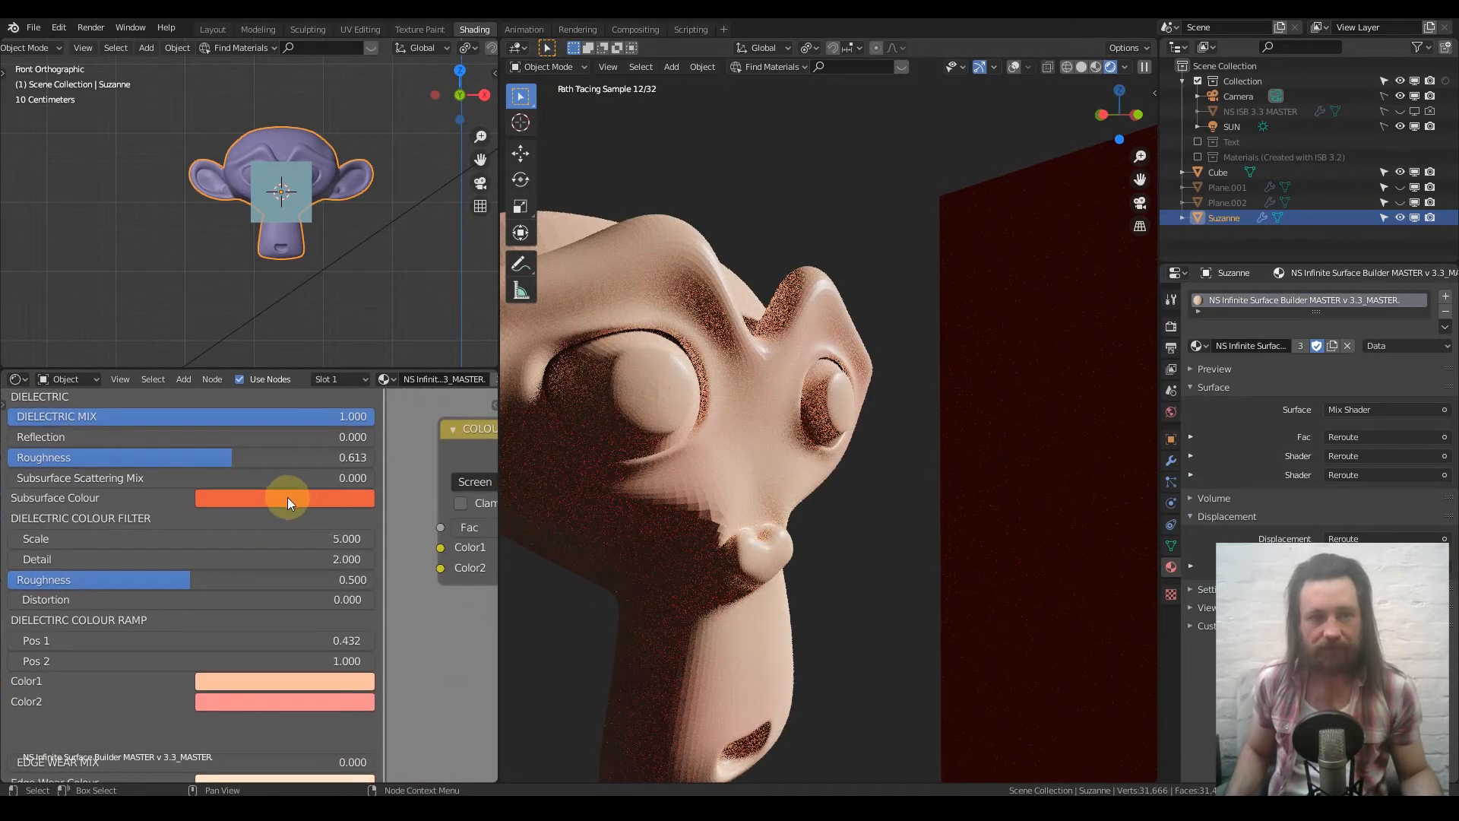
{"action": "left_click_drag", "start_coordinate": [79, 482], "coordinate": [94, 482]}
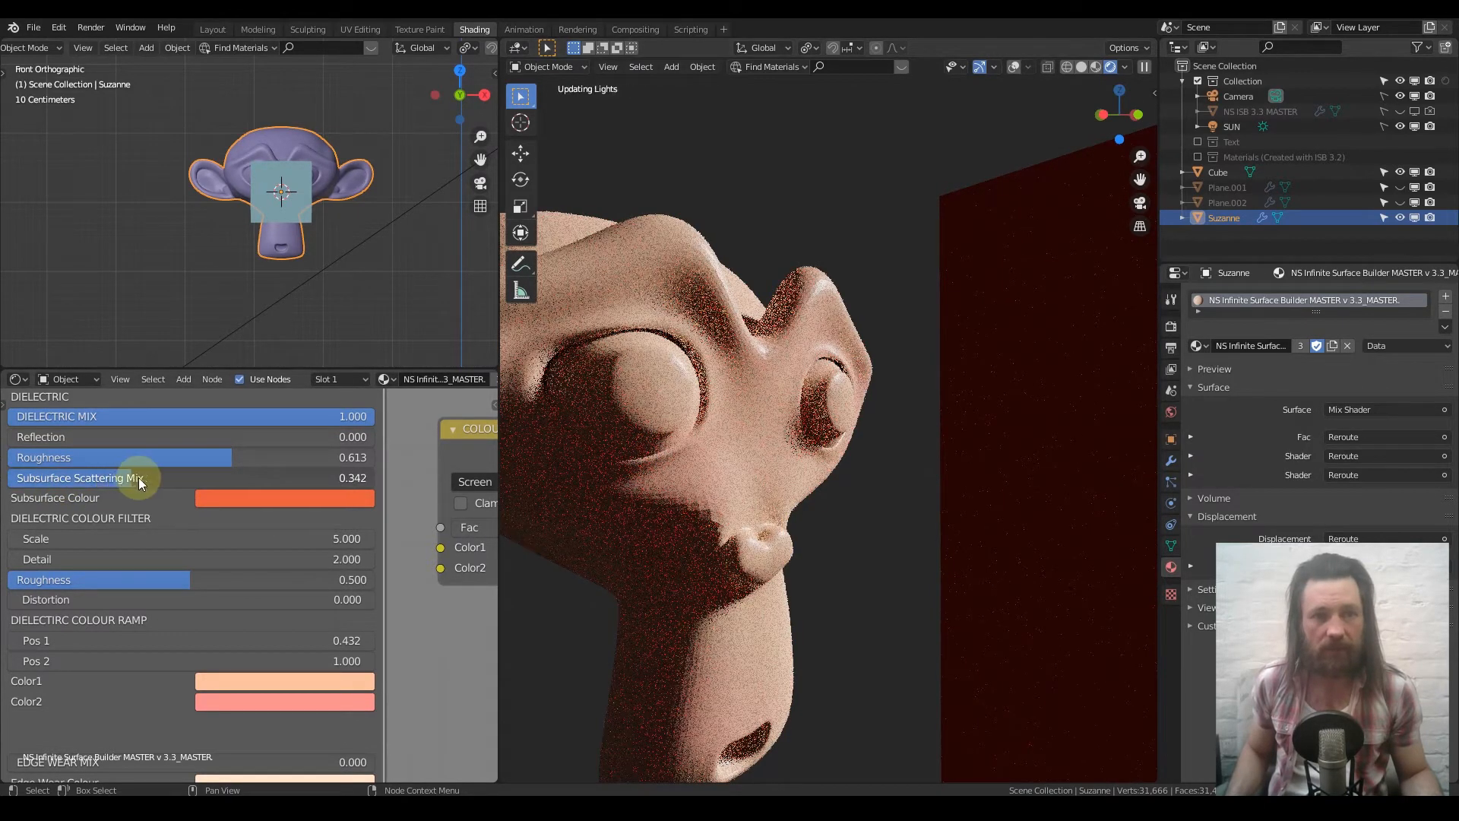
{"action": "middle_click_drag", "start_coordinate": [842, 418], "coordinate": [931, 441], "text": "shift"}
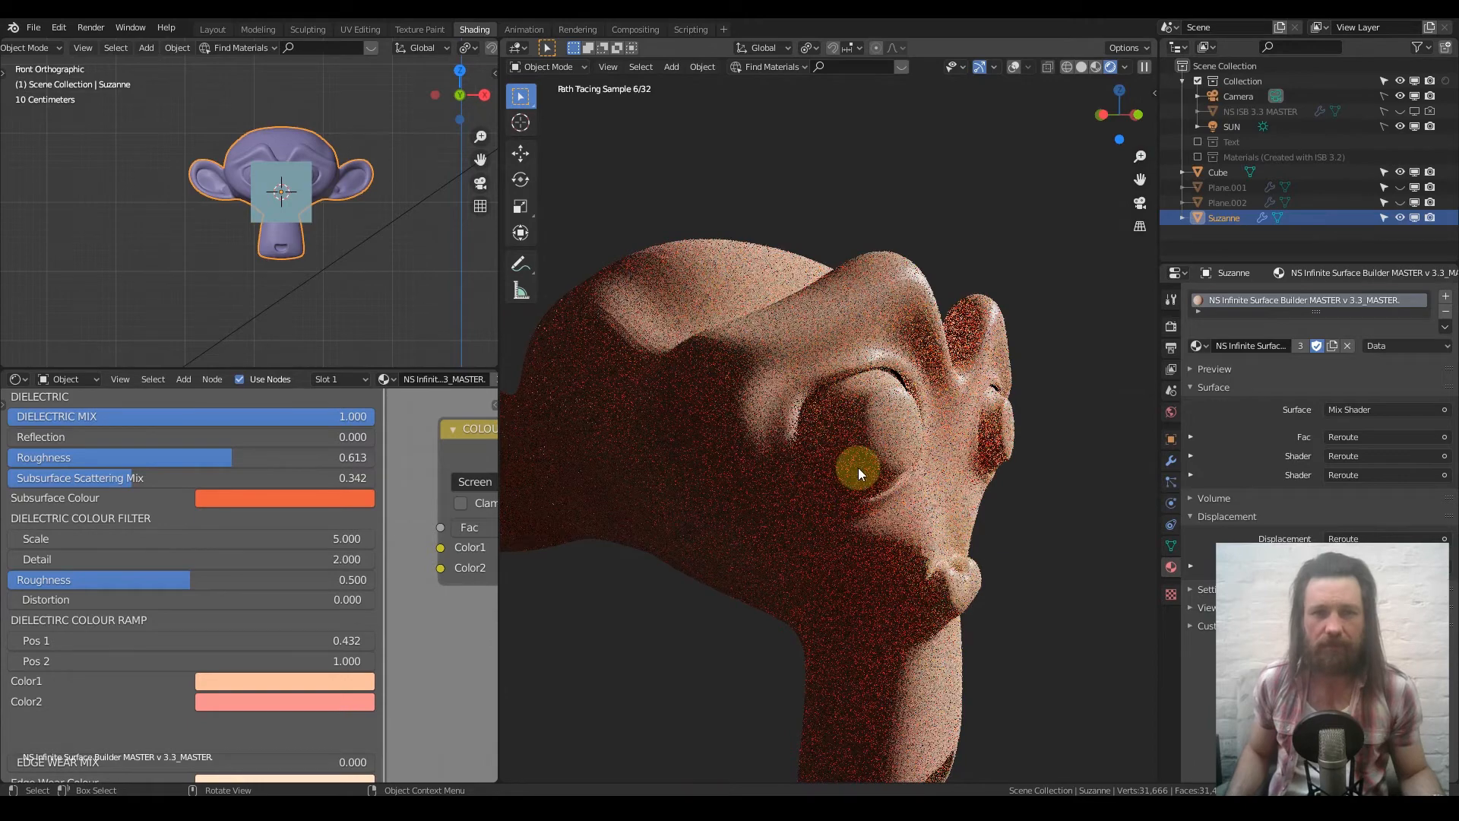
{"action": "middle_click_drag", "start_coordinate": [843, 453], "coordinate": [713, 458]}
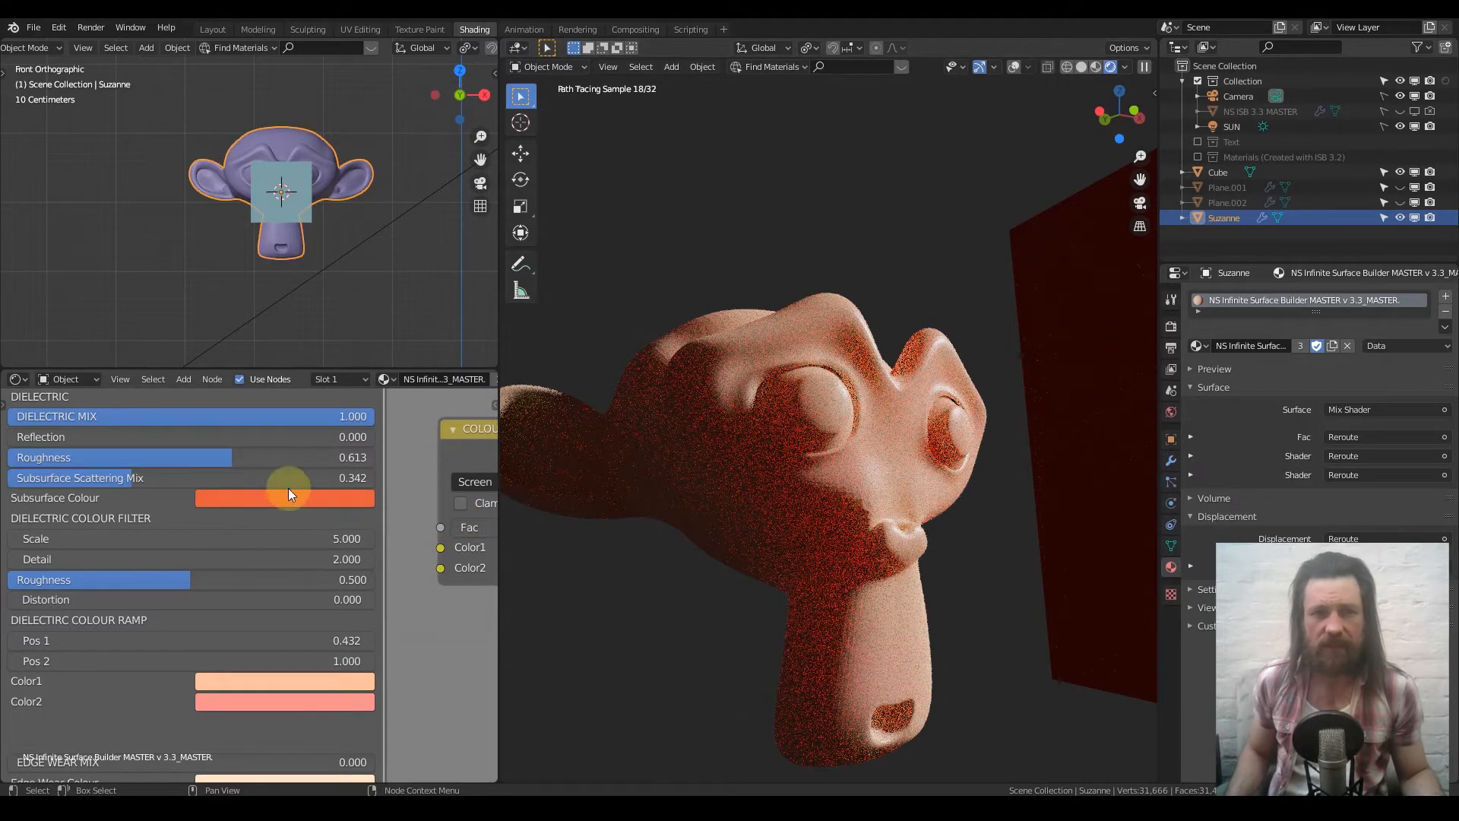
{"action": "middle_click_drag", "start_coordinate": [193, 560], "coordinate": [205, 537]}
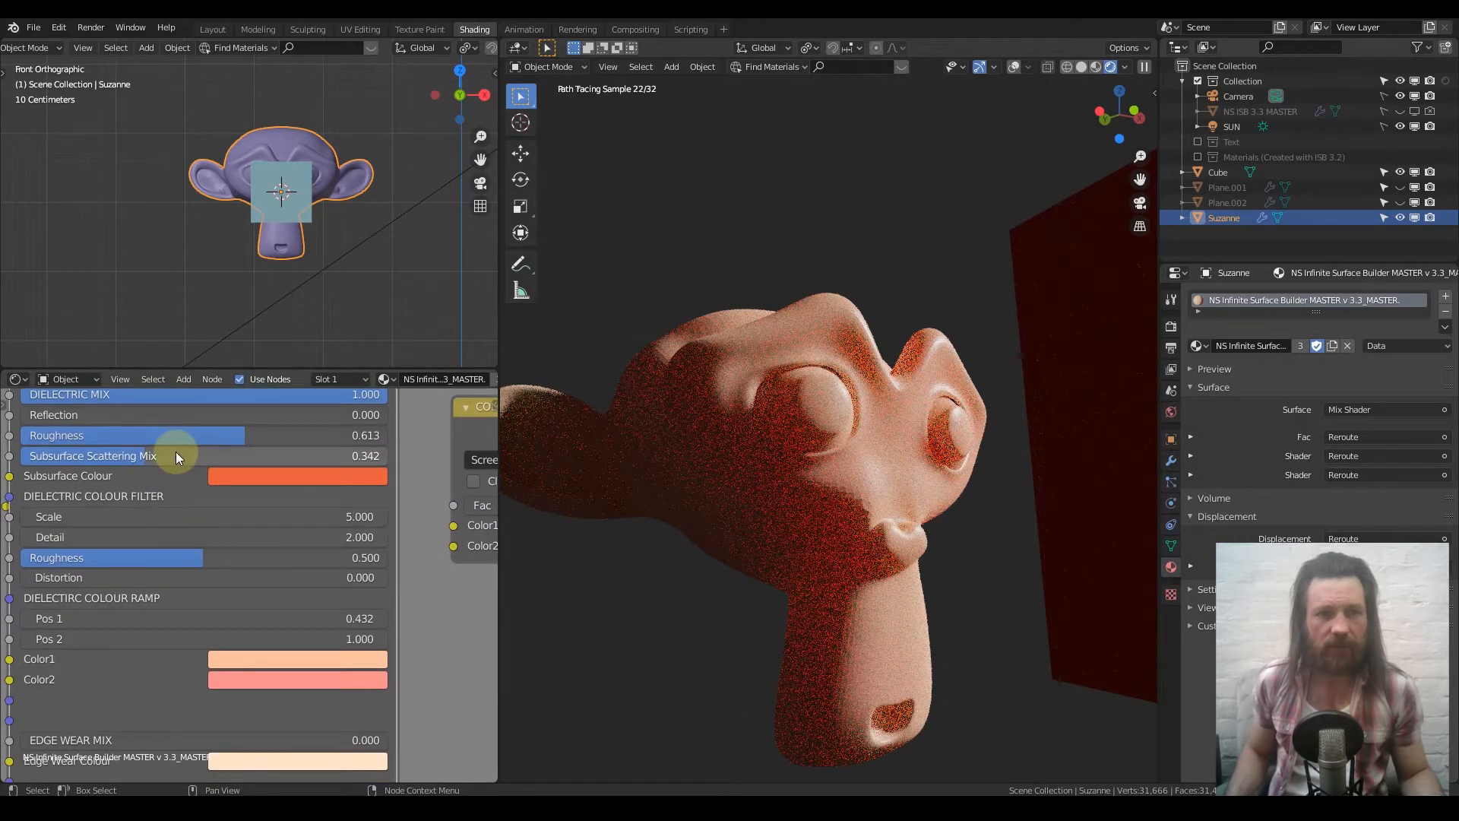
{"action": "left_click_drag", "start_coordinate": [179, 453], "coordinate": [76, 456]}
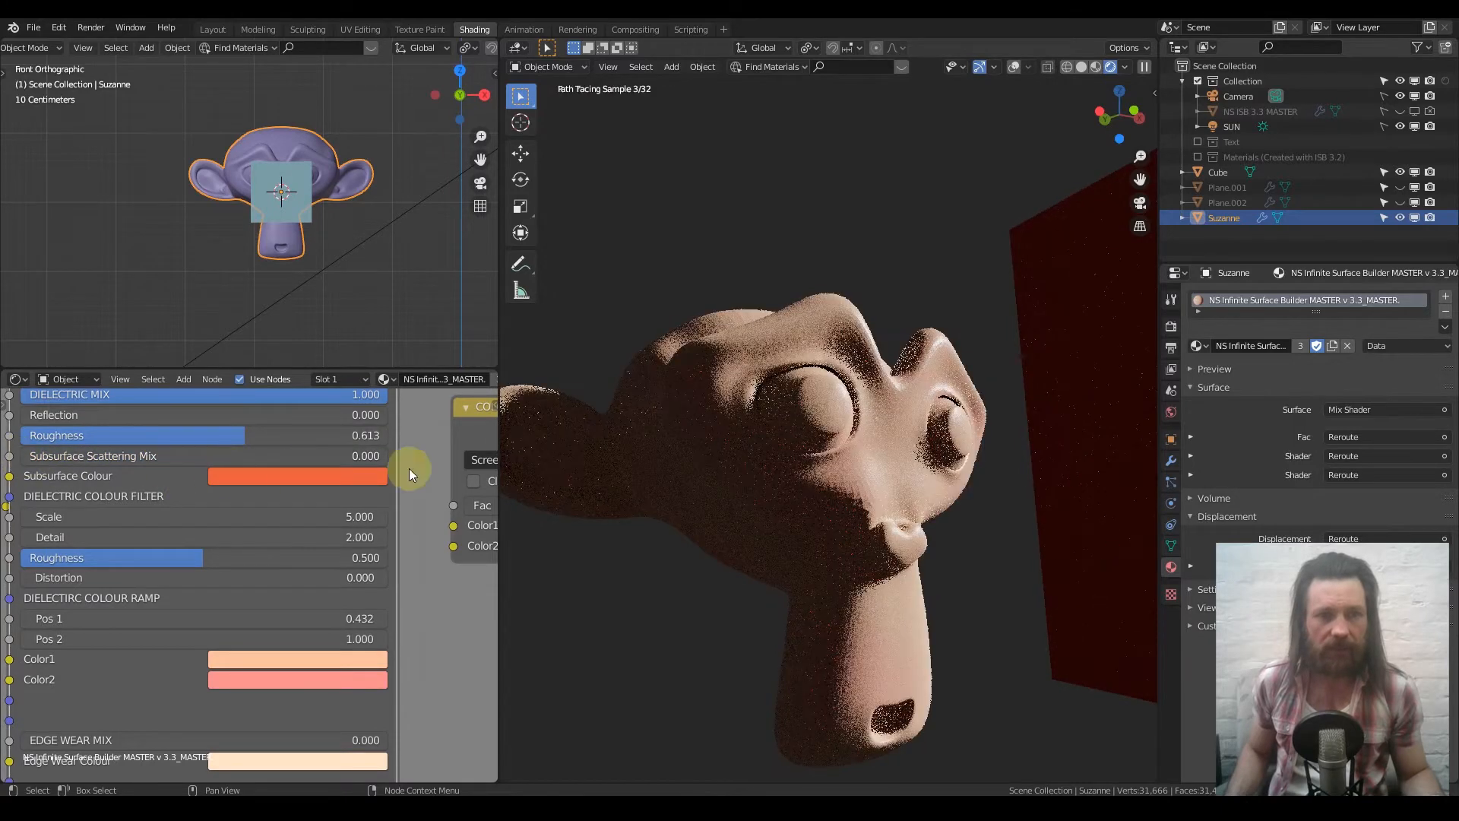
Step: Try a saturated blue as Color2 of the Dielectric Colour Ramp with the monkey's head seen from above
{"action": "middle_click_drag", "start_coordinate": [339, 515], "coordinate": [365, 523]}
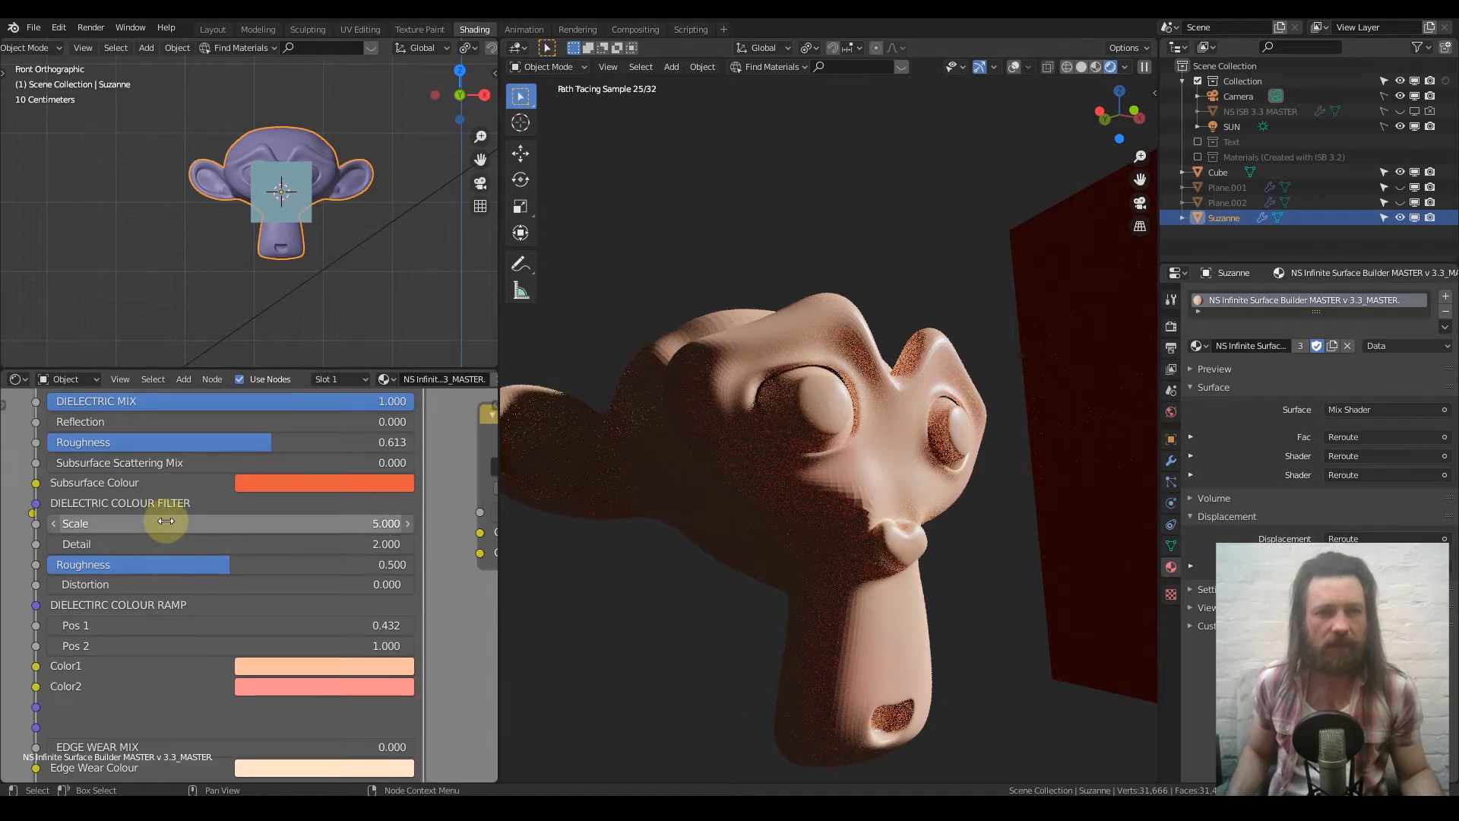
{"action": "middle_click_drag", "start_coordinate": [188, 583], "coordinate": [183, 515]}
{"action": "mouse_move", "coordinate": [717, 423]}
{"action": "middle_mouse_down"}
{"action": "mouse_move", "coordinate": [722, 473]}
{"action": "mouse_move", "coordinate": [773, 405]}
{"action": "mouse_move", "coordinate": [775, 447]}
{"action": "middle_mouse_up"}
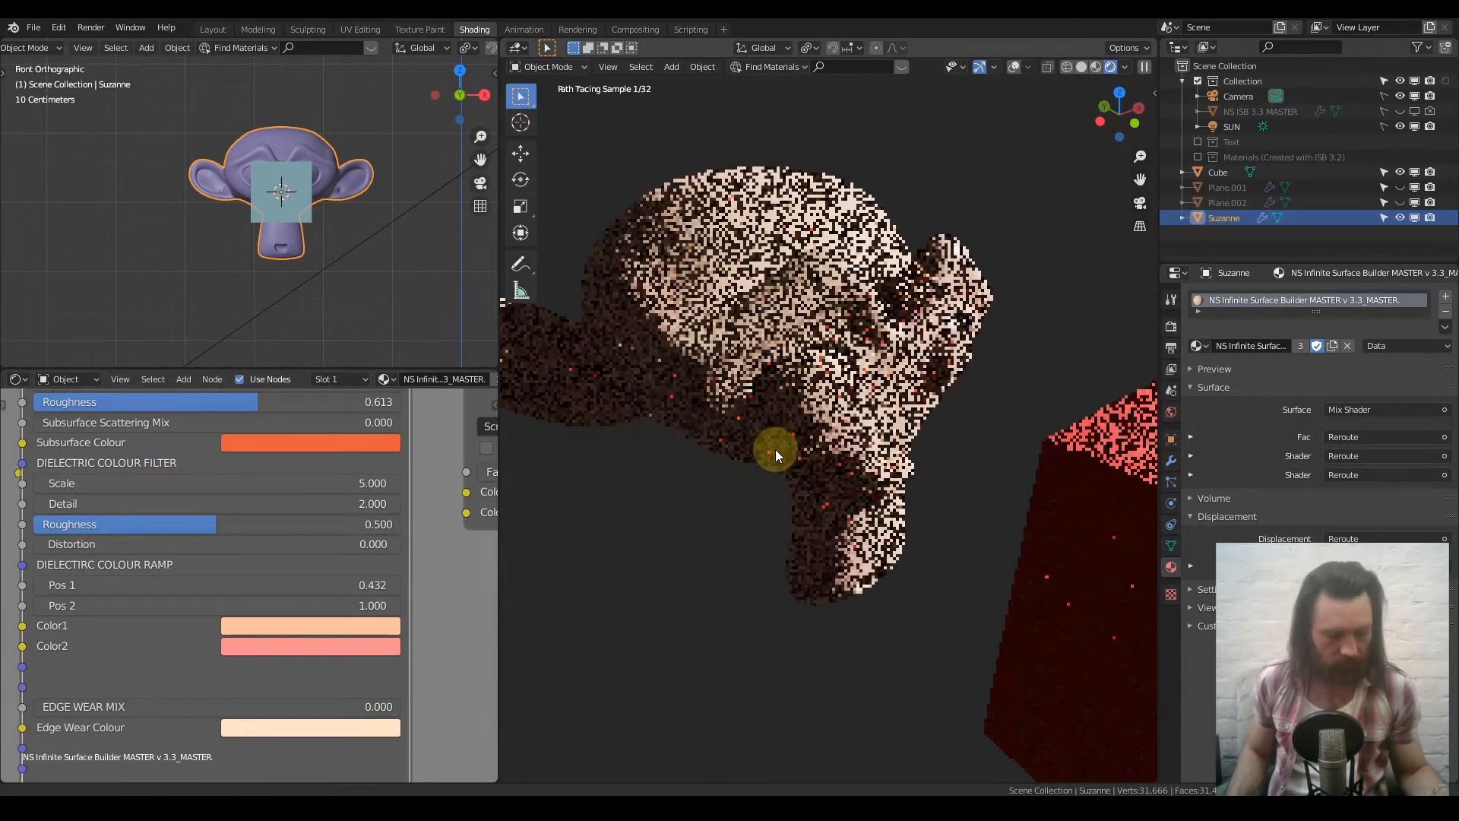
{"action": "left_click", "coordinate": [312, 645]}
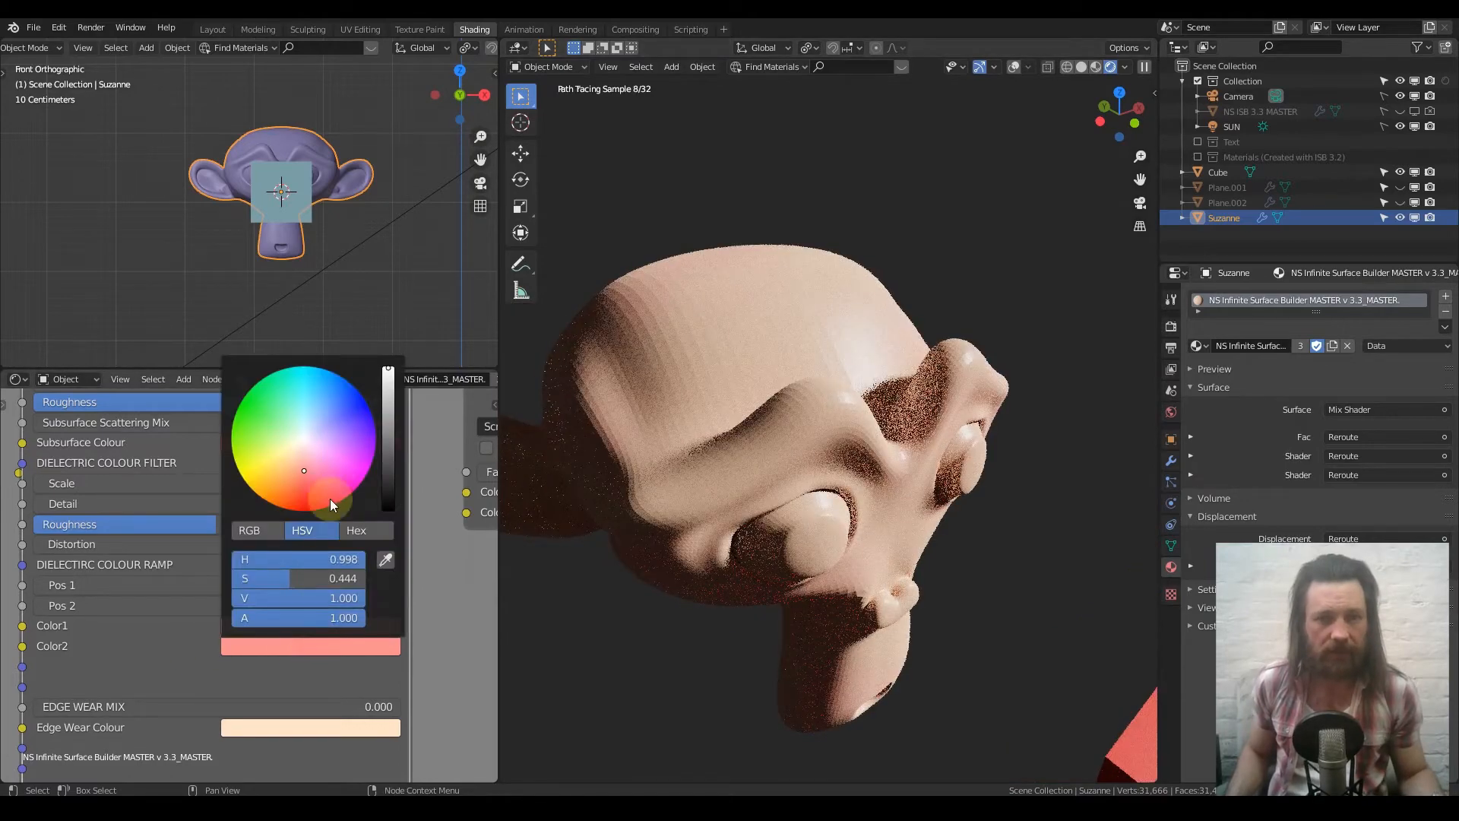
{"action": "left_click", "coordinate": [353, 403]}
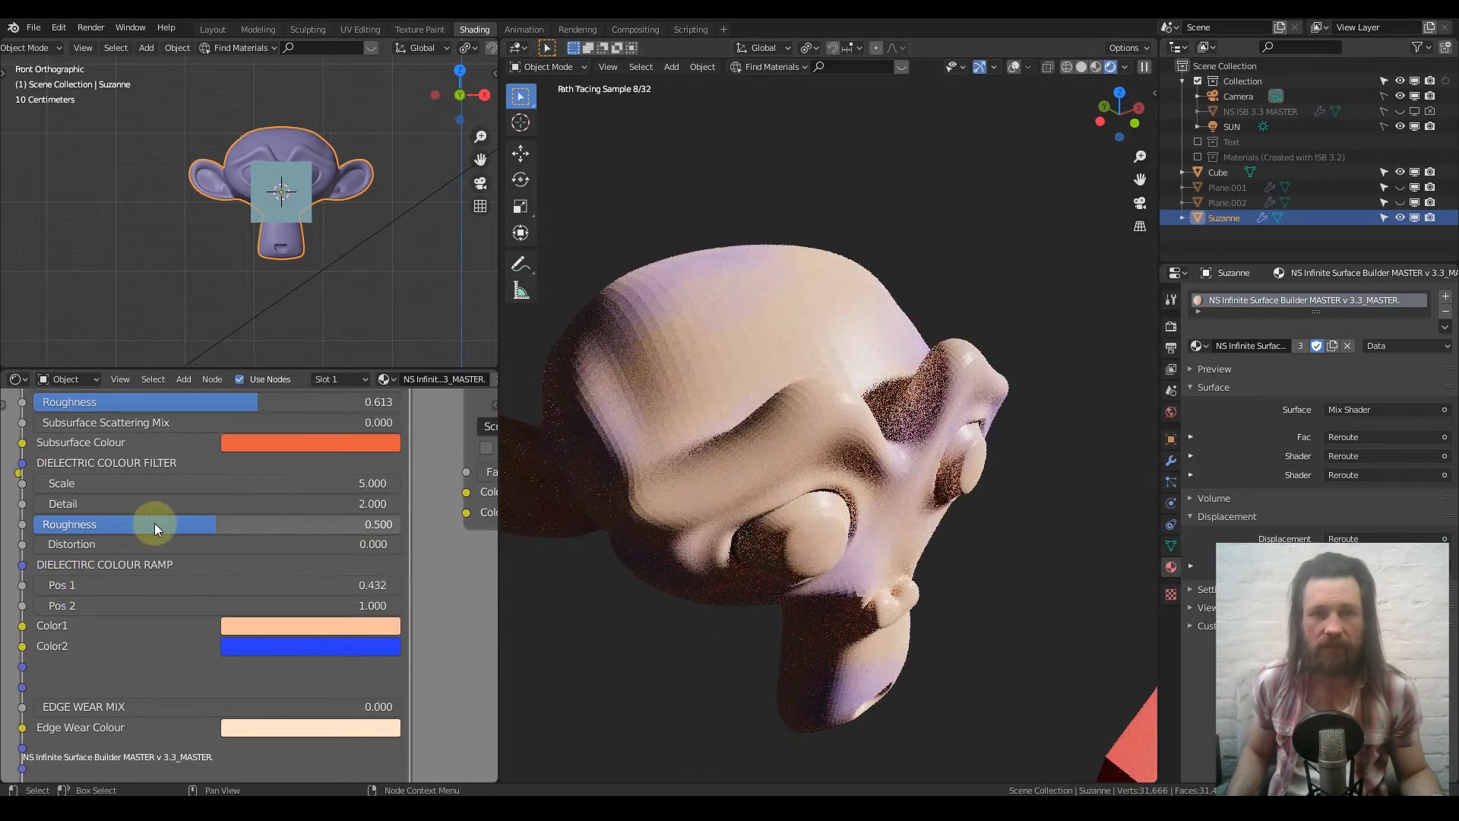
Step: Set the Dielectric Colour Filter Scale to 20 and inspect the pattern around the monkey's head
{"action": "left_click", "coordinate": [136, 482]}
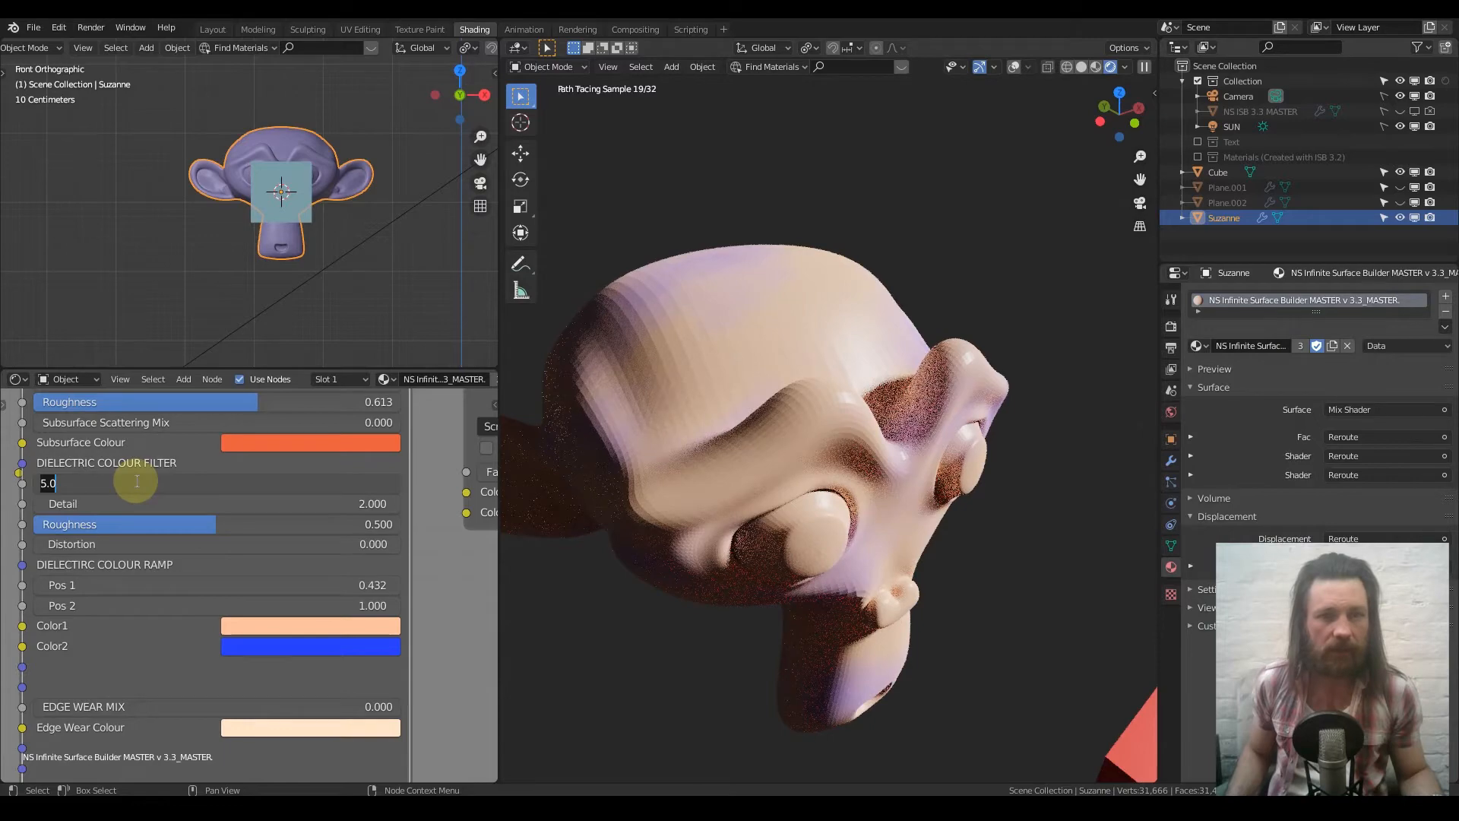
{"action": "type", "text": "20"}
{"action": "key", "text": "Return"}
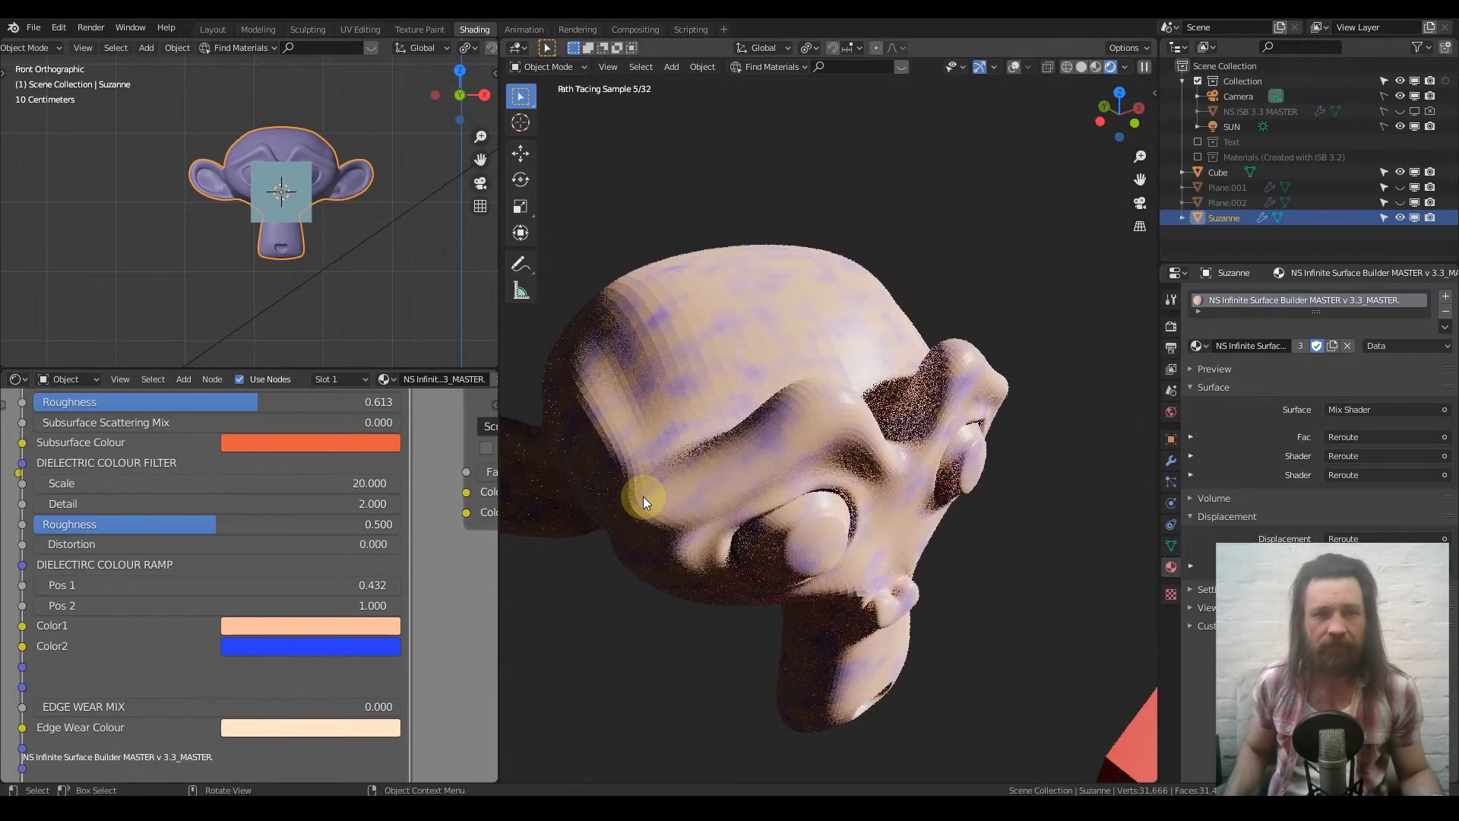
{"action": "mouse_move", "coordinate": [678, 485]}
{"action": "middle_mouse_down"}
{"action": "mouse_move", "coordinate": [693, 414]}
{"action": "mouse_move", "coordinate": [658, 489]}
{"action": "middle_mouse_up"}
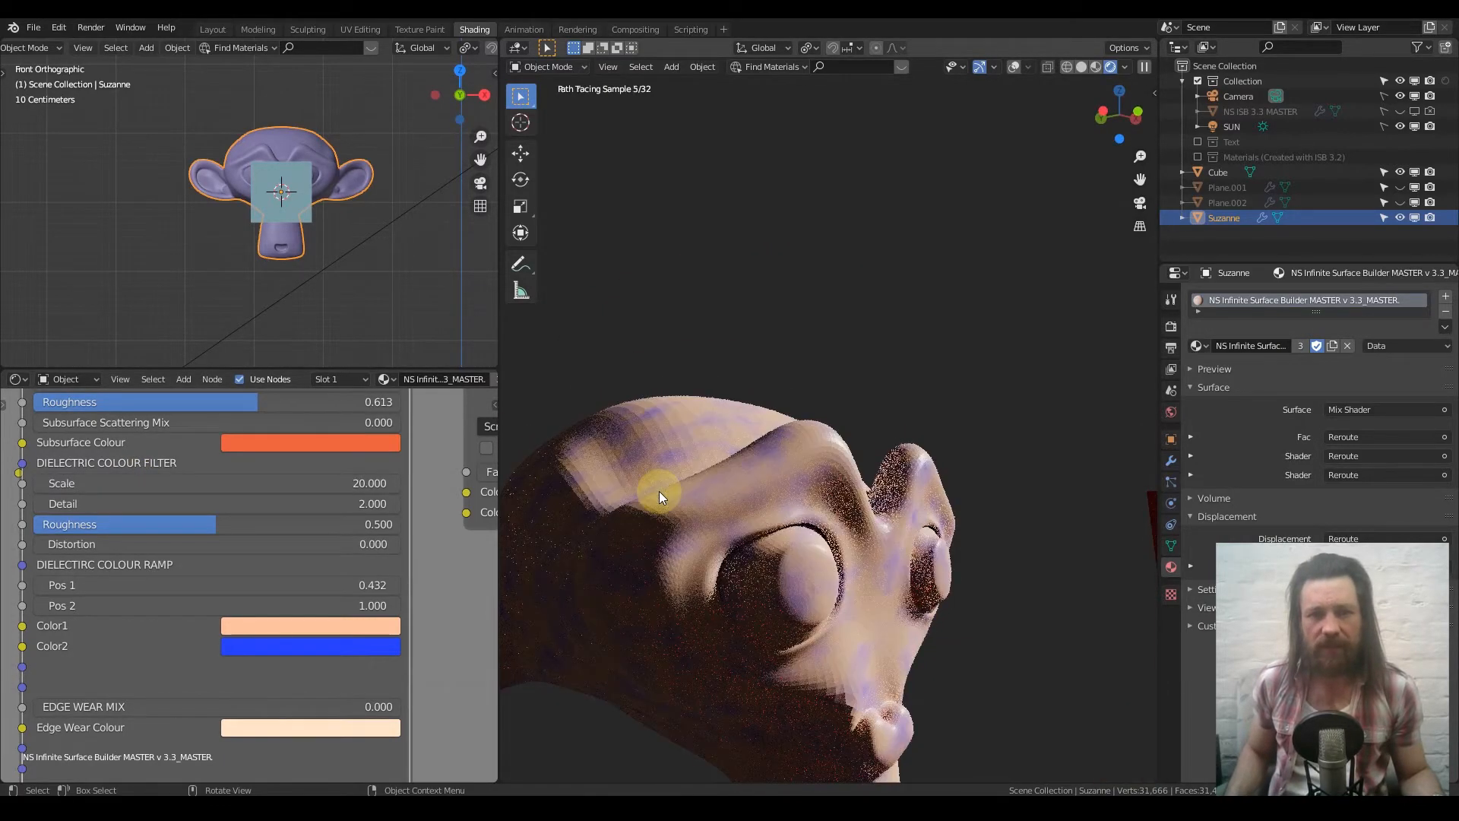
{"action": "middle_click_drag", "start_coordinate": [696, 530], "coordinate": [678, 539]}
{"action": "middle_click_drag", "start_coordinate": [719, 461], "coordinate": [668, 450]}
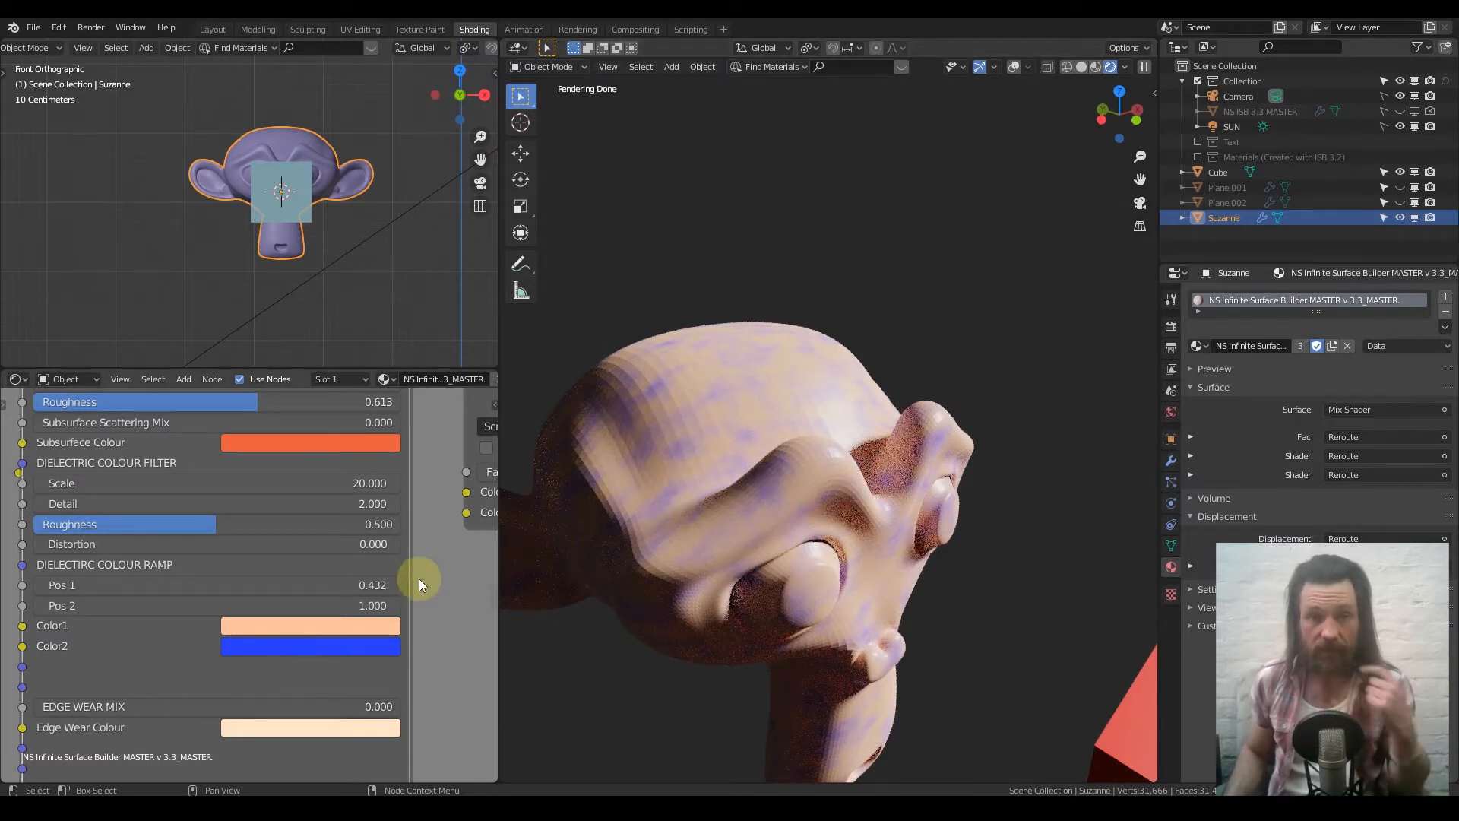
Step: Undo the Colour Filter Scale and Color2 changes of the Dielectric section
{"action": "middle_click_drag", "start_coordinate": [240, 639], "coordinate": [250, 590]}
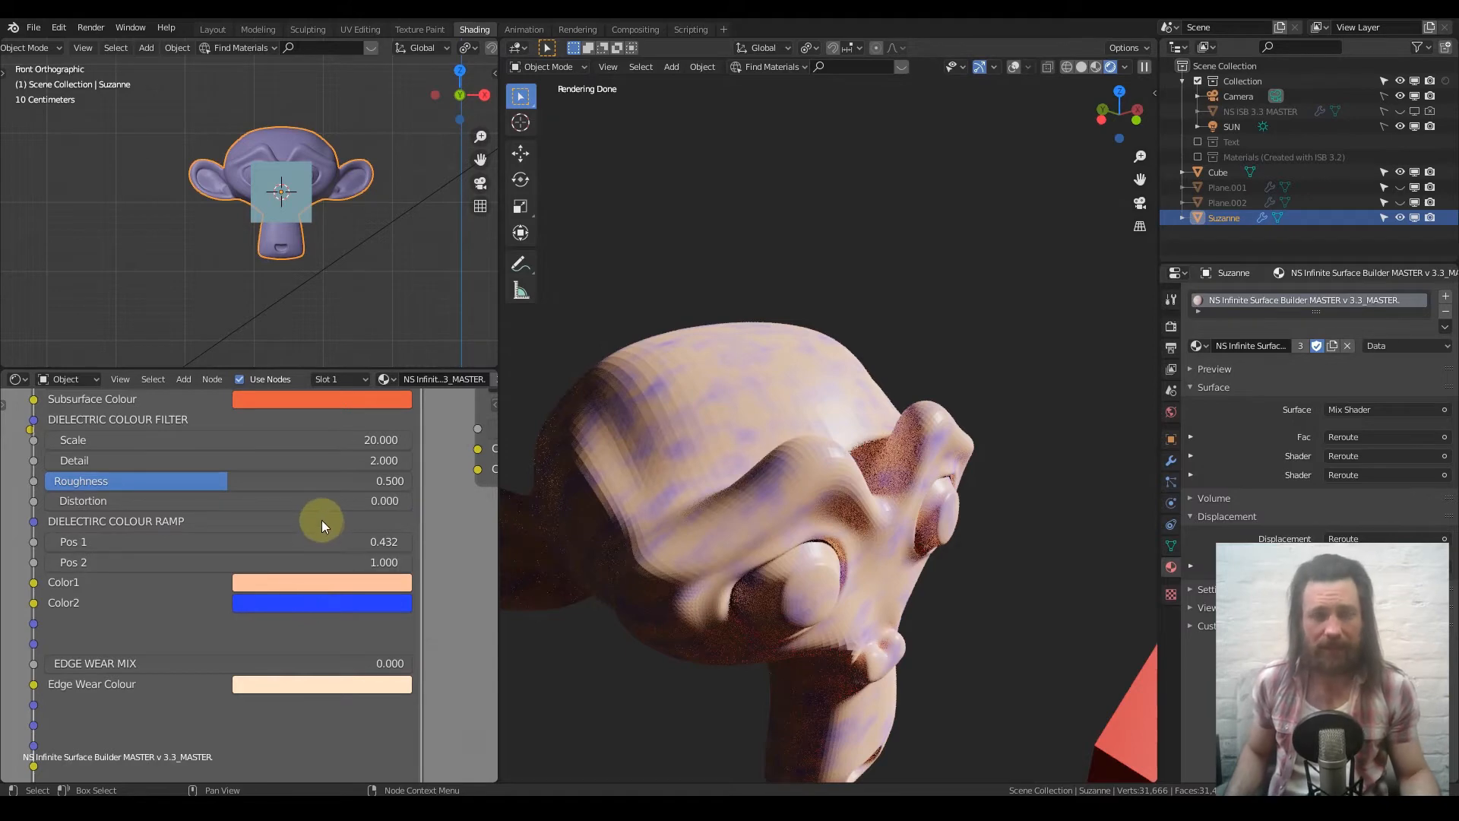
{"action": "key", "text": "ctrl+z"}
{"action": "key", "text": "ctrl+z"}
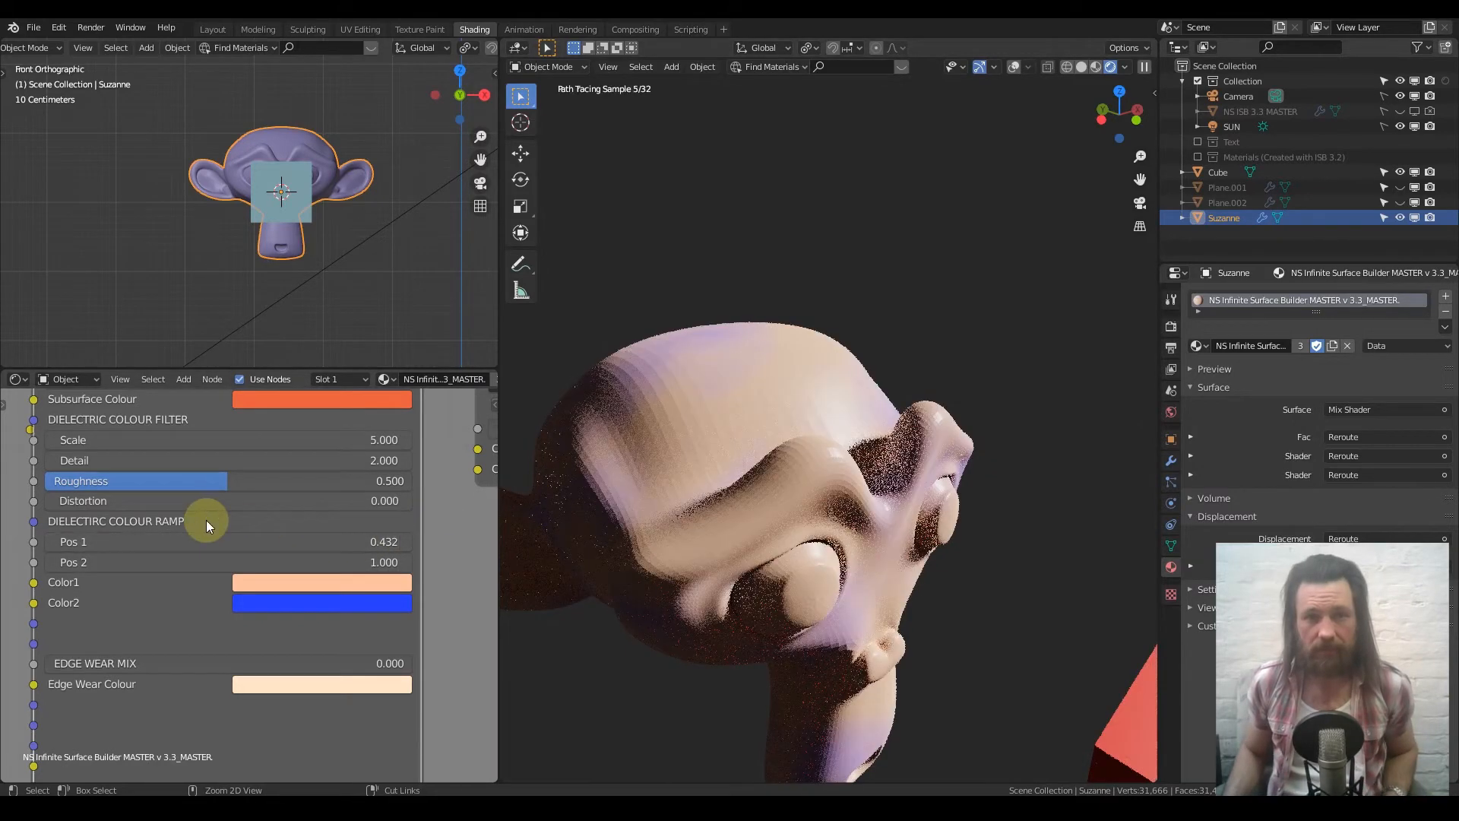
Step: Examine the Edge Wear controls and the FX 1, FX 2 and FX 3 nodes marked For Dielectric beside the main shader group
{"action": "middle_click_drag", "start_coordinate": [189, 612], "coordinate": [197, 535]}
{"action": "scroll", "coordinate": [217, 609], "scroll_direction": "down", "scroll_amount": 2}
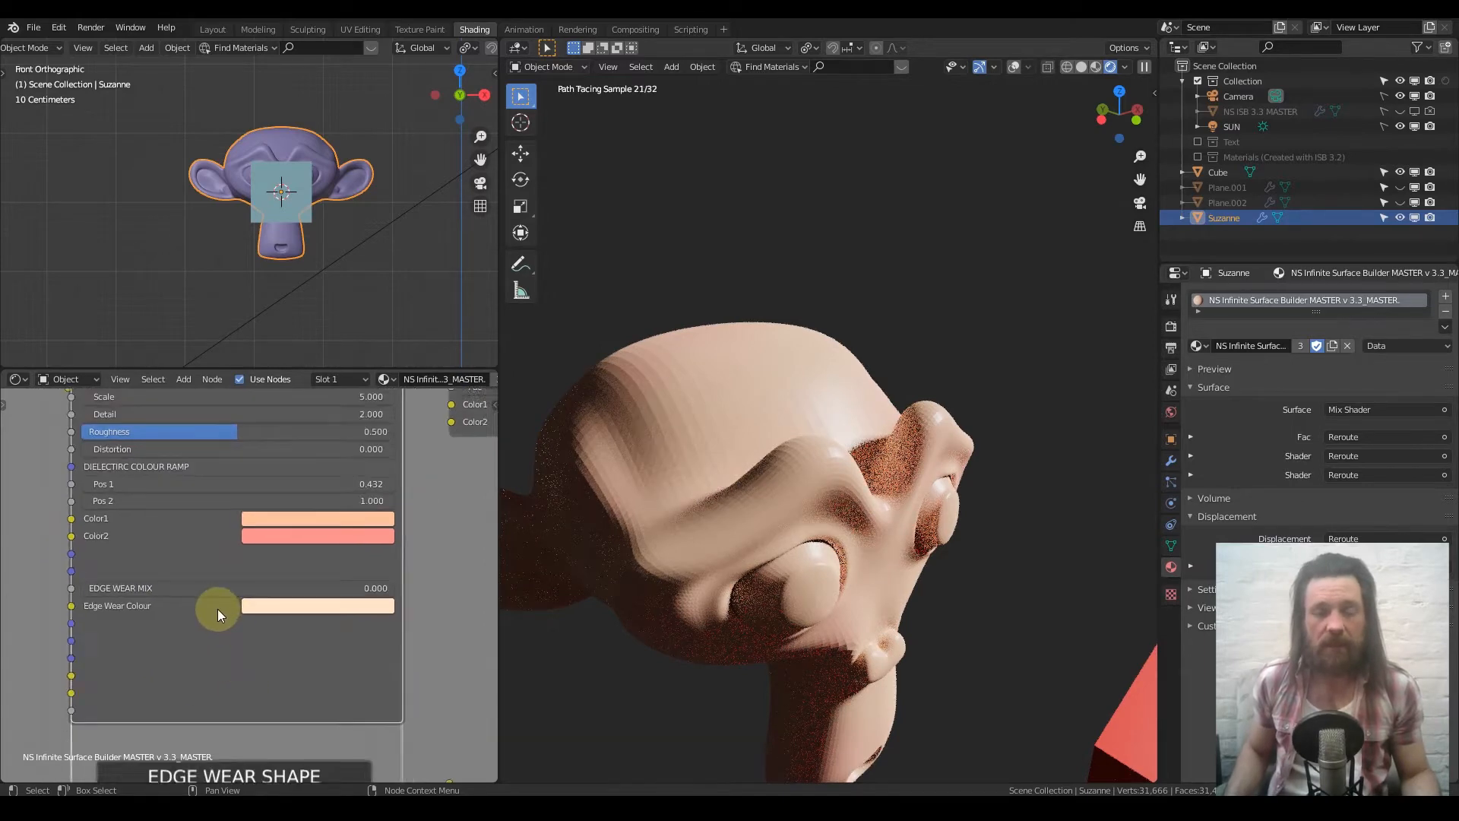
{"action": "middle_click_drag", "start_coordinate": [287, 536], "coordinate": [223, 591]}
{"action": "middle_click_drag", "start_coordinate": [238, 502], "coordinate": [167, 663]}
{"action": "scroll", "coordinate": [249, 503], "scroll_direction": "down", "scroll_amount": 3}
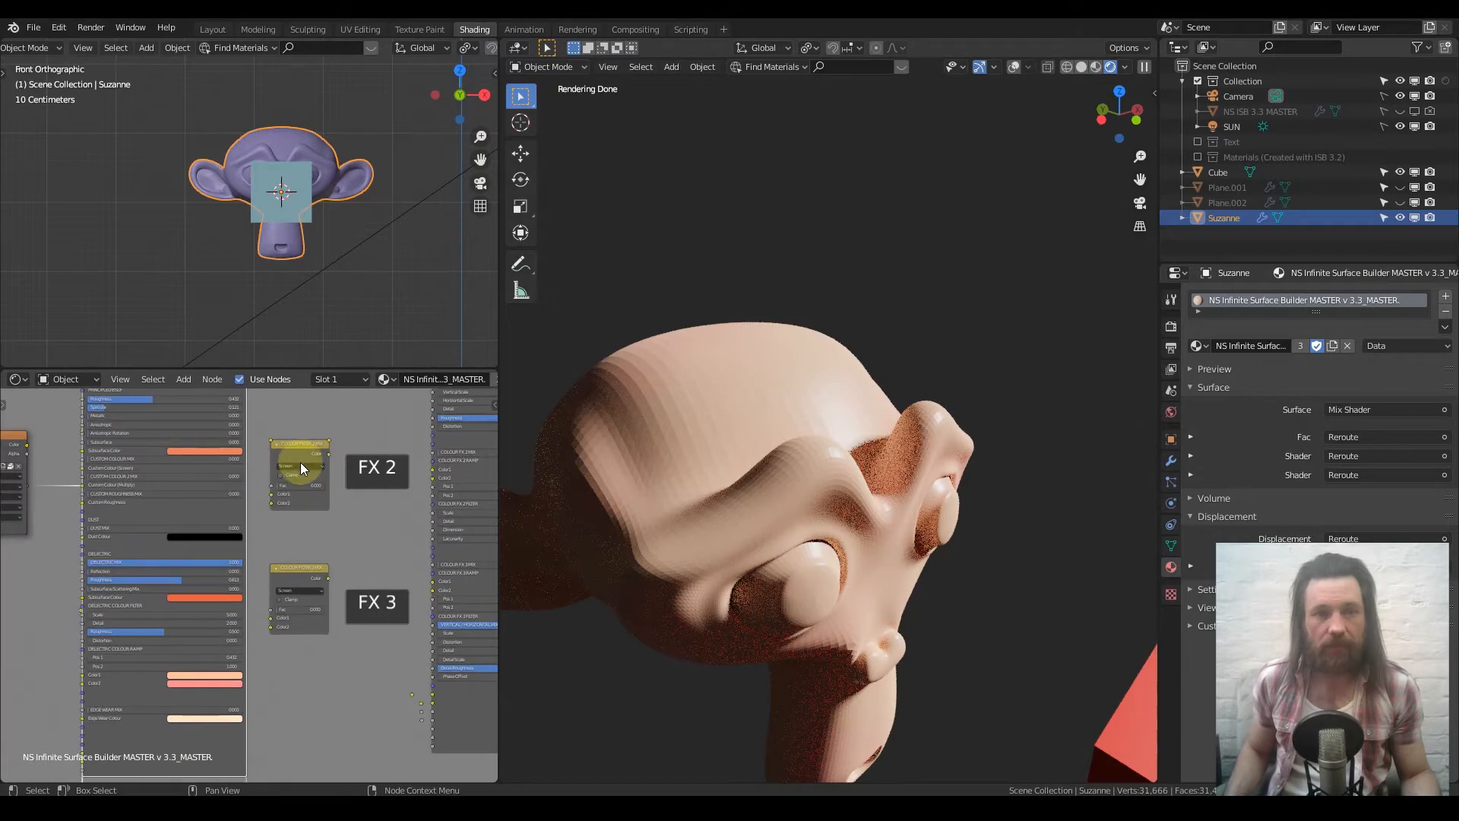
{"action": "middle_click_drag", "start_coordinate": [300, 459], "coordinate": [261, 572]}
{"action": "middle_click_drag", "start_coordinate": [262, 454], "coordinate": [261, 521]}
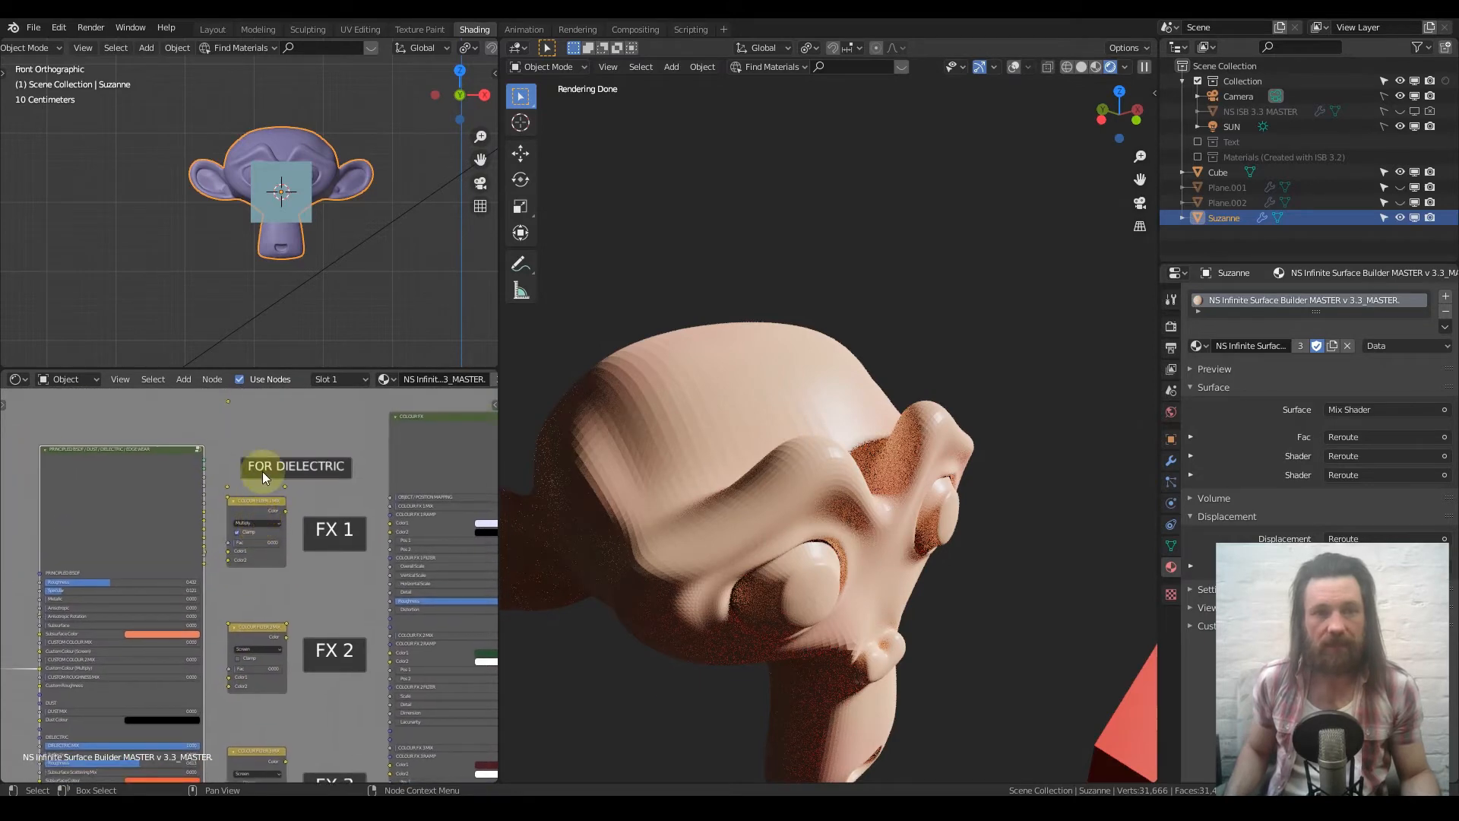
{"action": "middle_click_drag", "start_coordinate": [269, 623], "coordinate": [271, 551]}
{"action": "scroll", "coordinate": [278, 545], "scroll_direction": "down", "scroll_amount": 1}
{"action": "scroll", "coordinate": [286, 534], "scroll_direction": "down", "scroll_amount": 1}
{"action": "scroll", "coordinate": [265, 558], "scroll_direction": "down", "scroll_amount": 2}
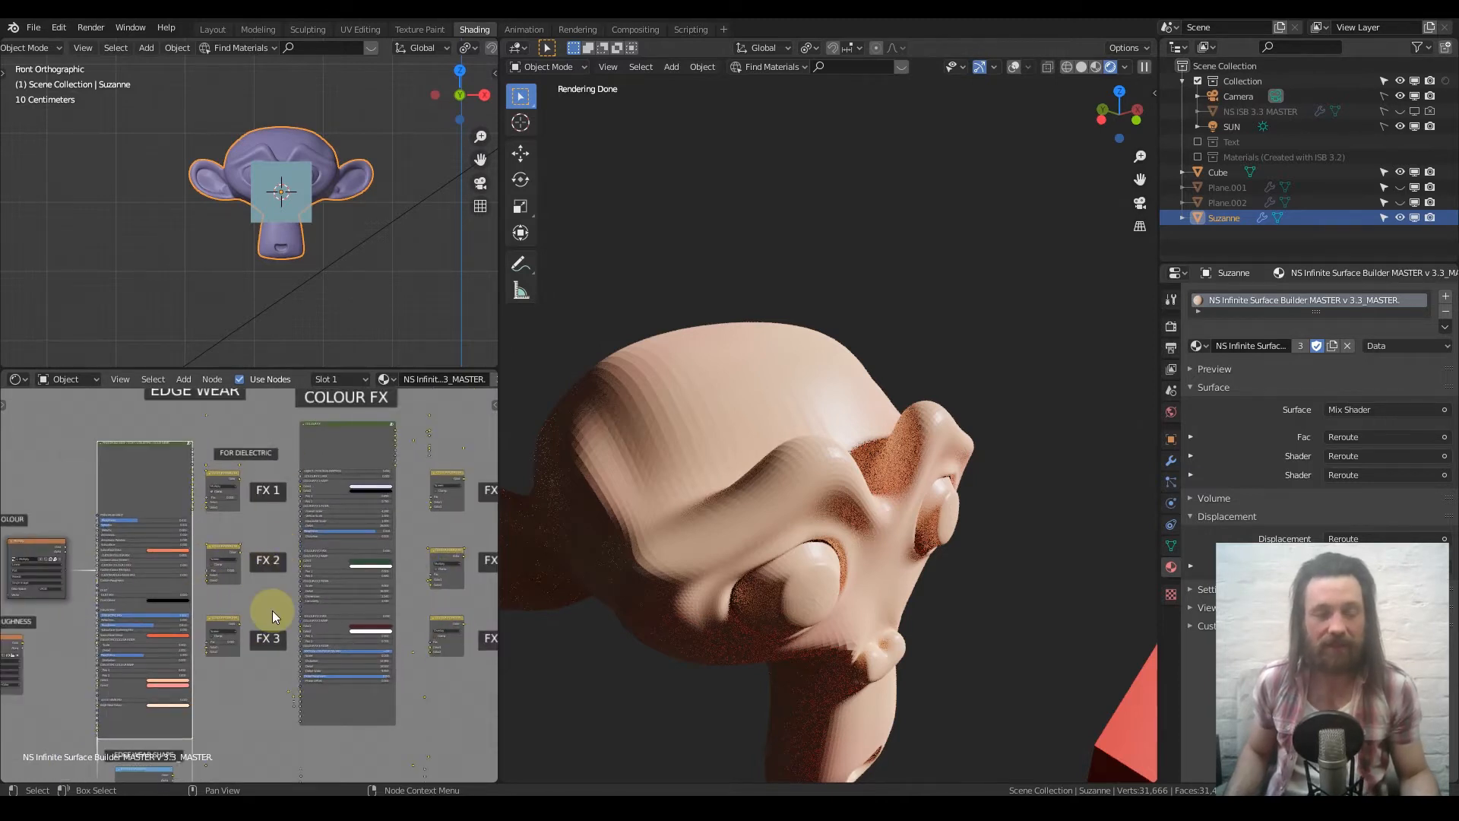
{"action": "middle_click_drag", "start_coordinate": [270, 612], "coordinate": [261, 585]}
{"action": "middle_click_drag", "start_coordinate": [299, 522], "coordinate": [259, 543]}
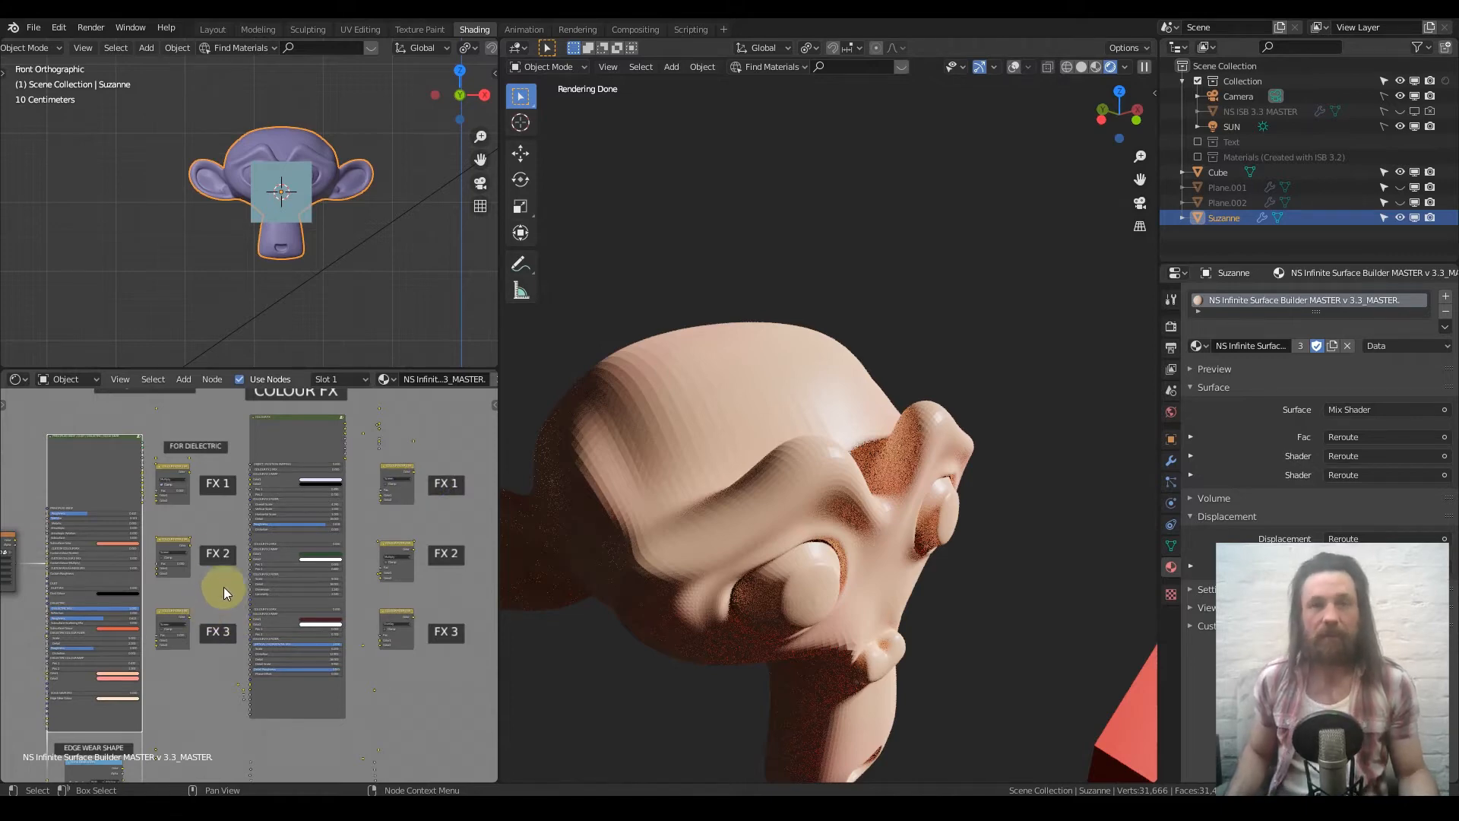
{"action": "middle_click_drag", "start_coordinate": [169, 514], "coordinate": [240, 521]}
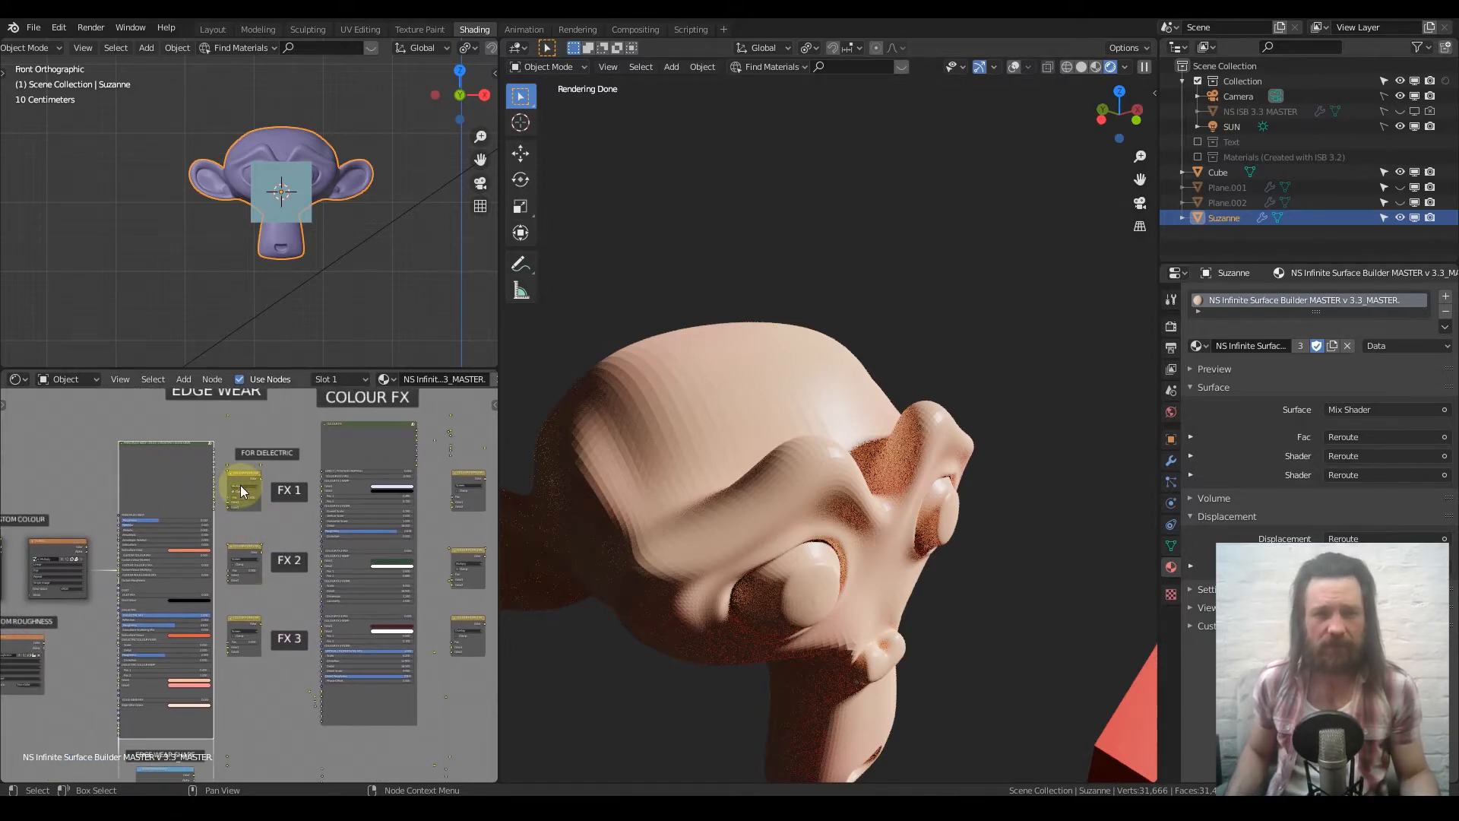
Step: Set the blending mode of the FX 1 colour filter node under For Dielectric to Screen
{"action": "scroll", "coordinate": [240, 485], "scroll_direction": "up", "scroll_amount": 6}
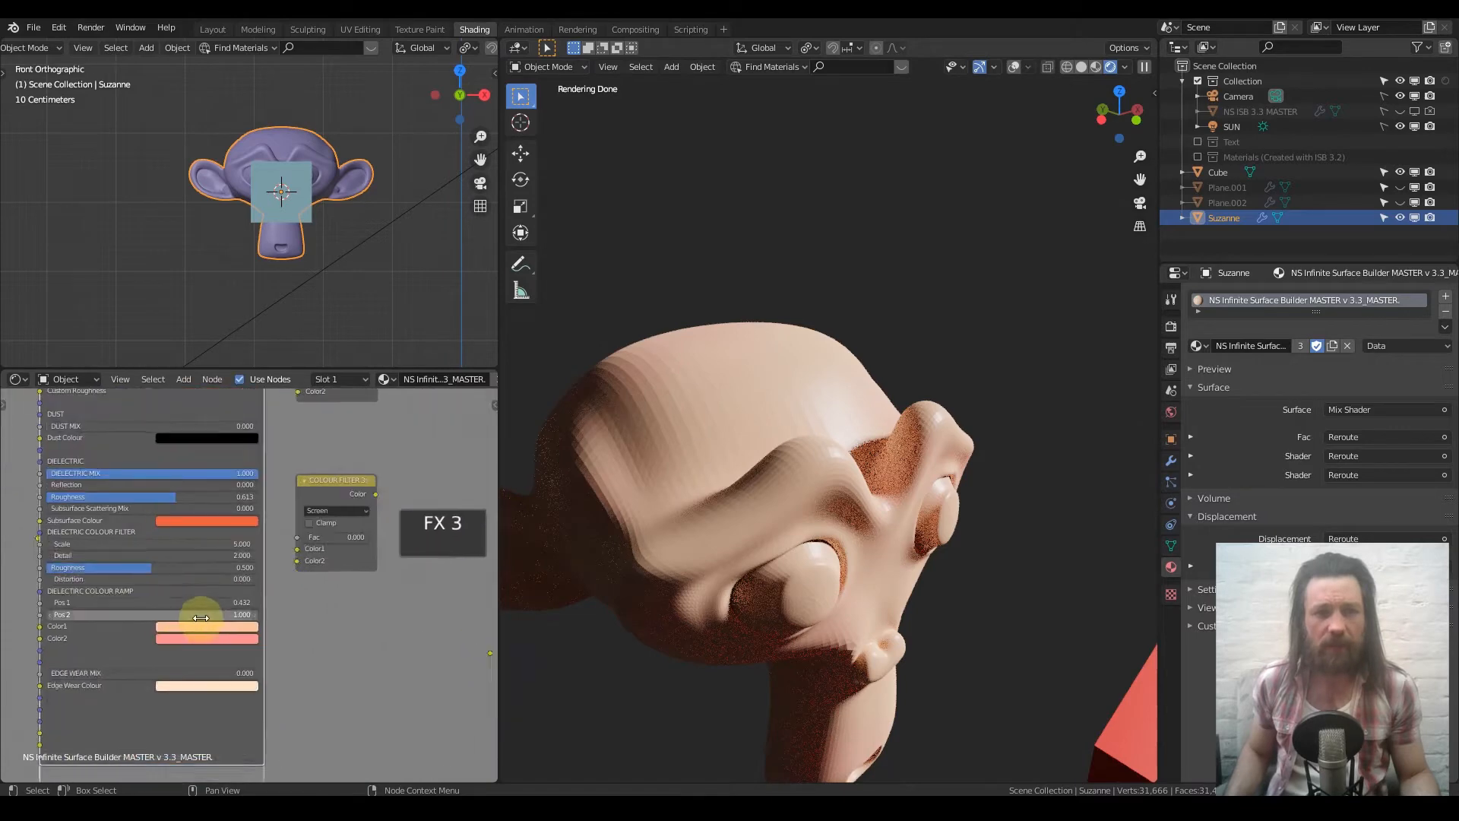
{"action": "scroll", "coordinate": [201, 619], "scroll_direction": "up", "scroll_amount": 4}
{"action": "middle_click_drag", "start_coordinate": [192, 524], "coordinate": [252, 549]}
{"action": "scroll", "coordinate": [309, 440], "scroll_direction": "down", "scroll_amount": 8}
{"action": "middle_click_drag", "start_coordinate": [365, 432], "coordinate": [258, 594]}
{"action": "scroll", "coordinate": [335, 536], "scroll_direction": "up", "scroll_amount": 2}
{"action": "middle_click_drag", "start_coordinate": [308, 535], "coordinate": [278, 495]}
{"action": "scroll", "coordinate": [278, 496], "scroll_direction": "up", "scroll_amount": 1}
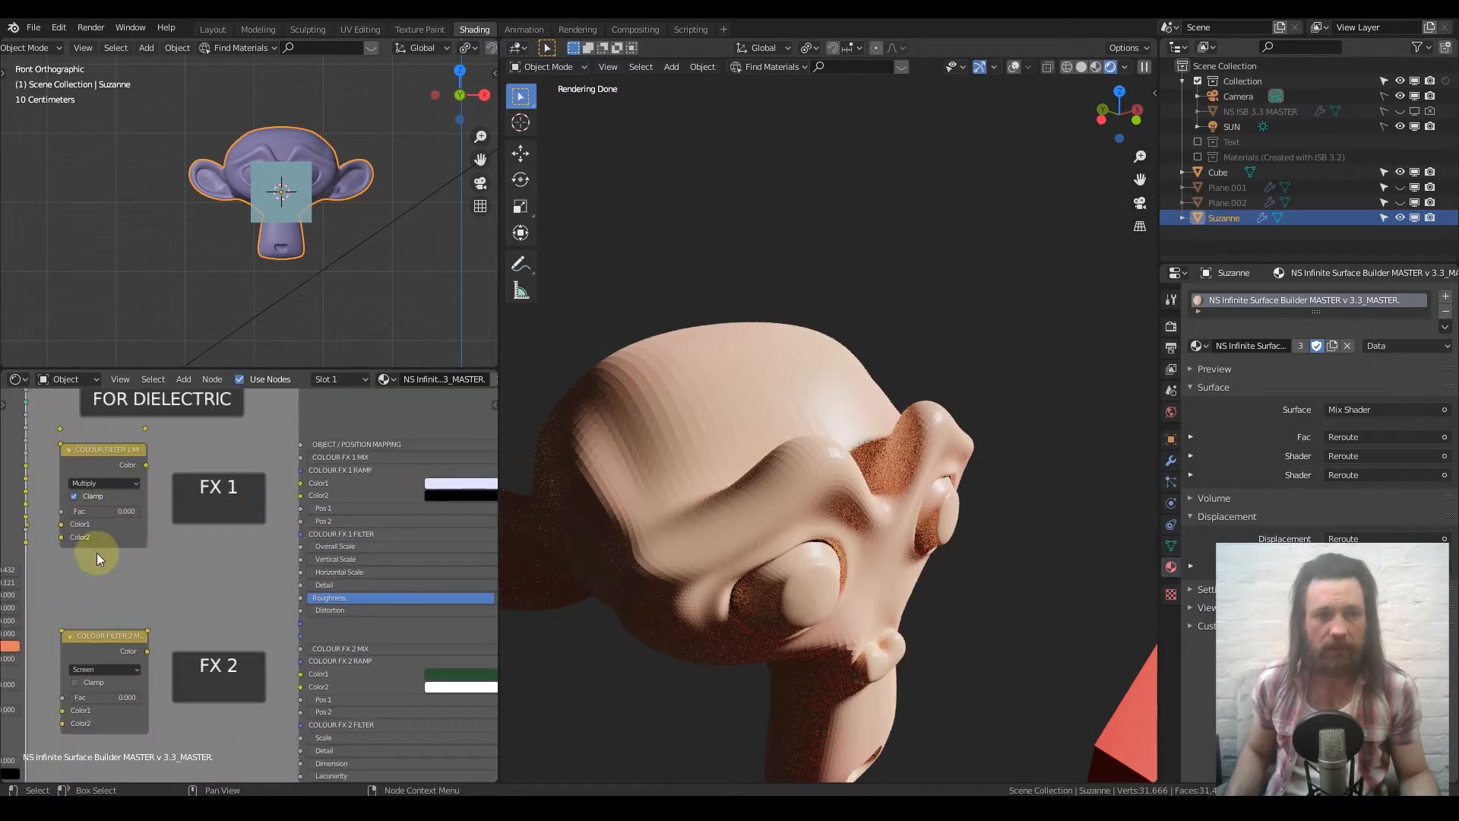
{"action": "left_click", "coordinate": [117, 483]}
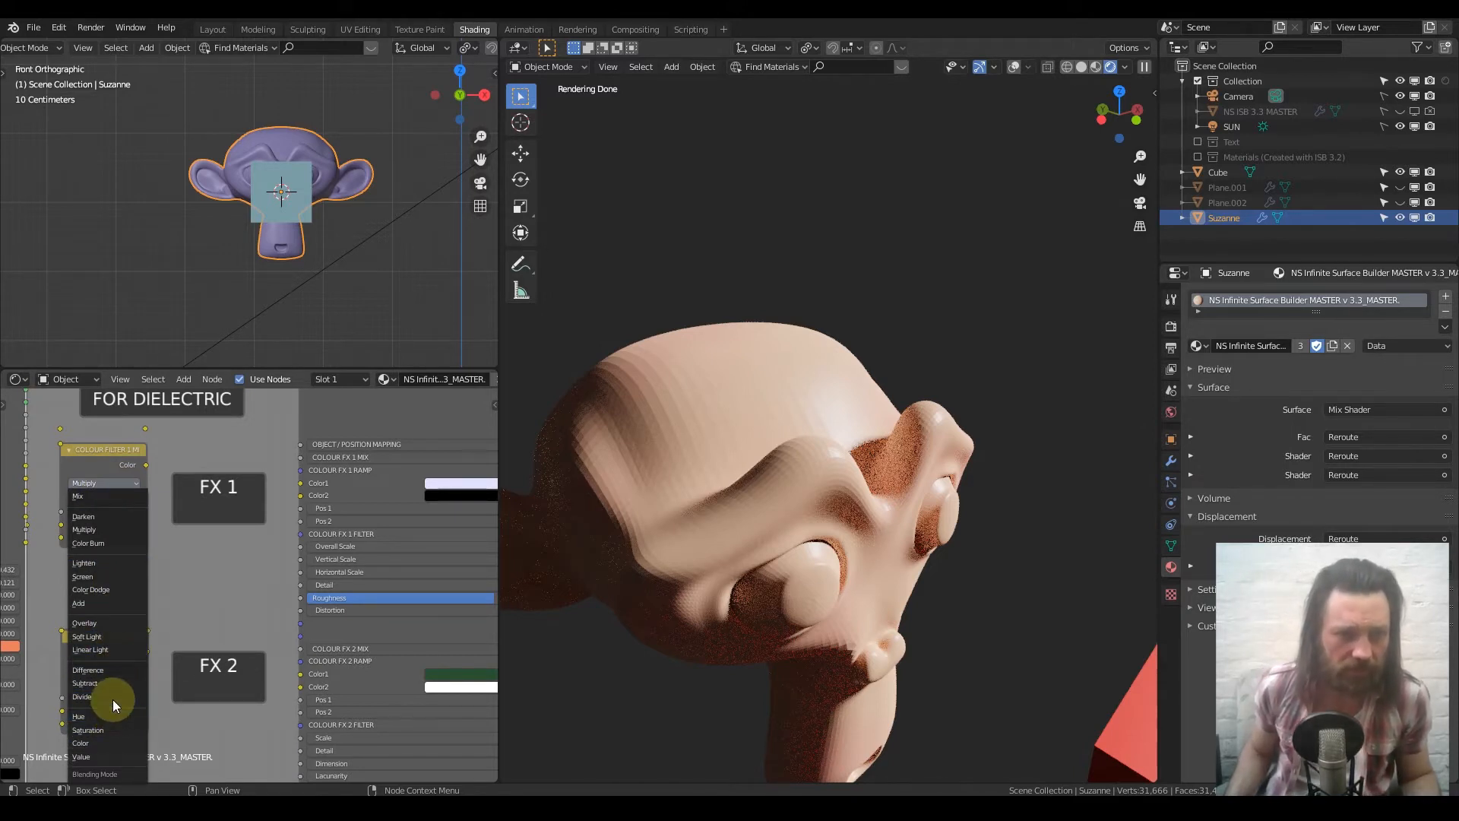
{"action": "left_click", "coordinate": [117, 576]}
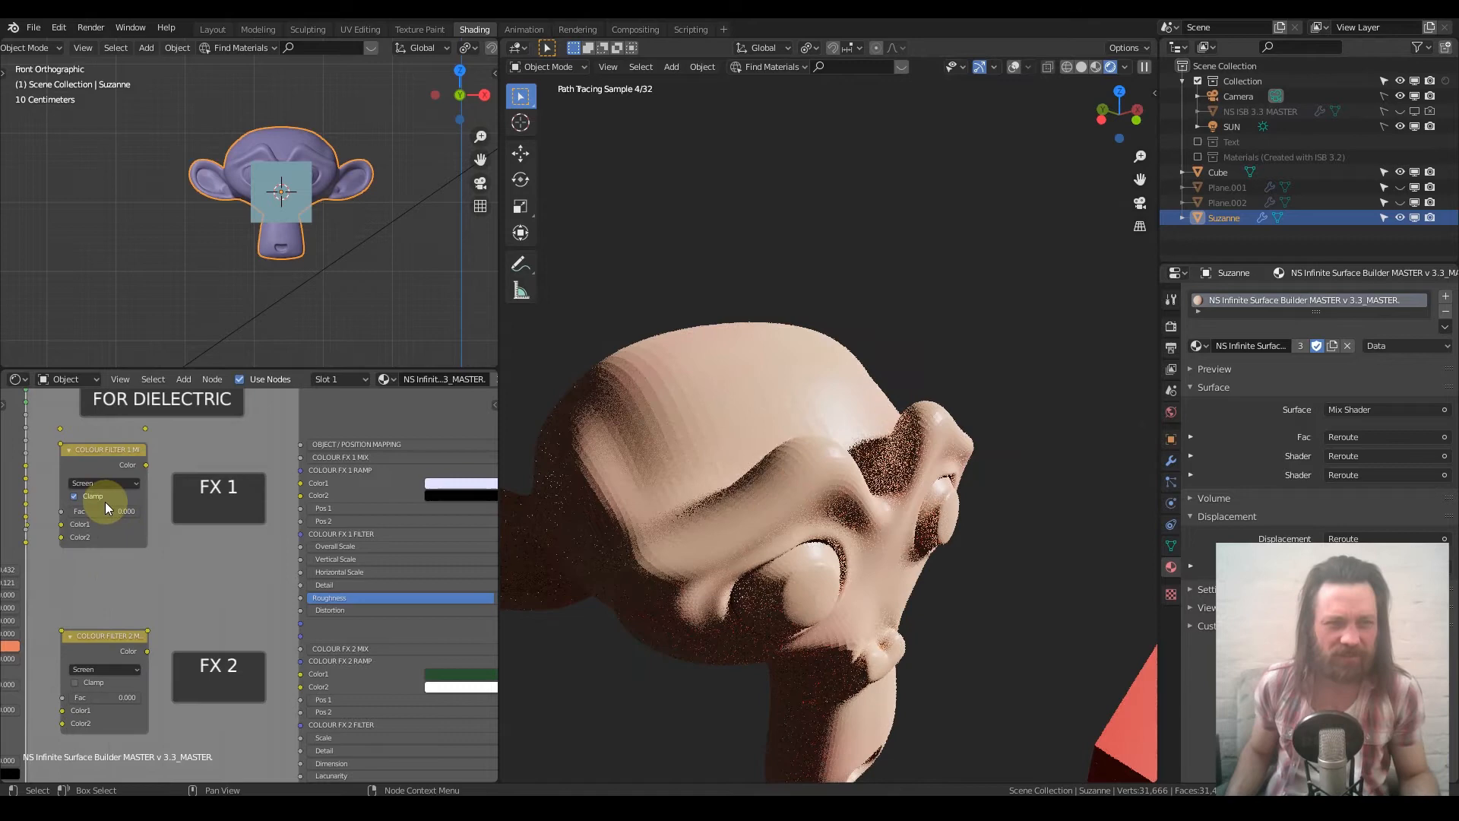
Step: Set the Fac of the FX 1 colour filter to 1.000 and inspect the monkey's face
{"action": "scroll", "coordinate": [102, 494], "scroll_direction": "up", "scroll_amount": 2}
{"action": "scroll", "coordinate": [96, 477], "scroll_direction": "down", "scroll_amount": 2}
{"action": "scroll", "coordinate": [193, 517], "scroll_direction": "down", "scroll_amount": 2}
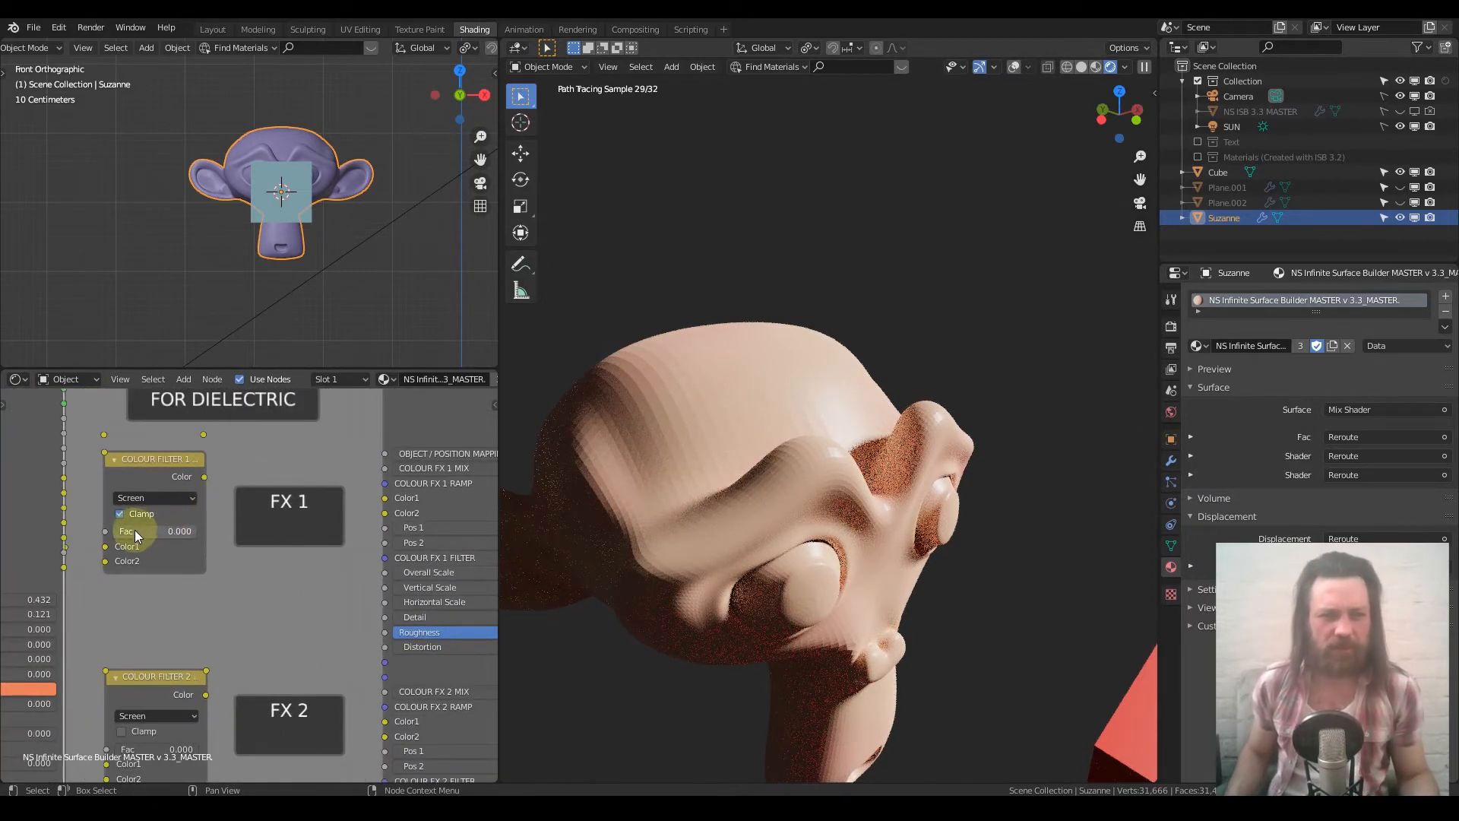
{"action": "left_click_drag", "start_coordinate": [135, 530], "coordinate": [190, 531]}
{"action": "middle_click_drag", "start_coordinate": [778, 500], "coordinate": [749, 433]}
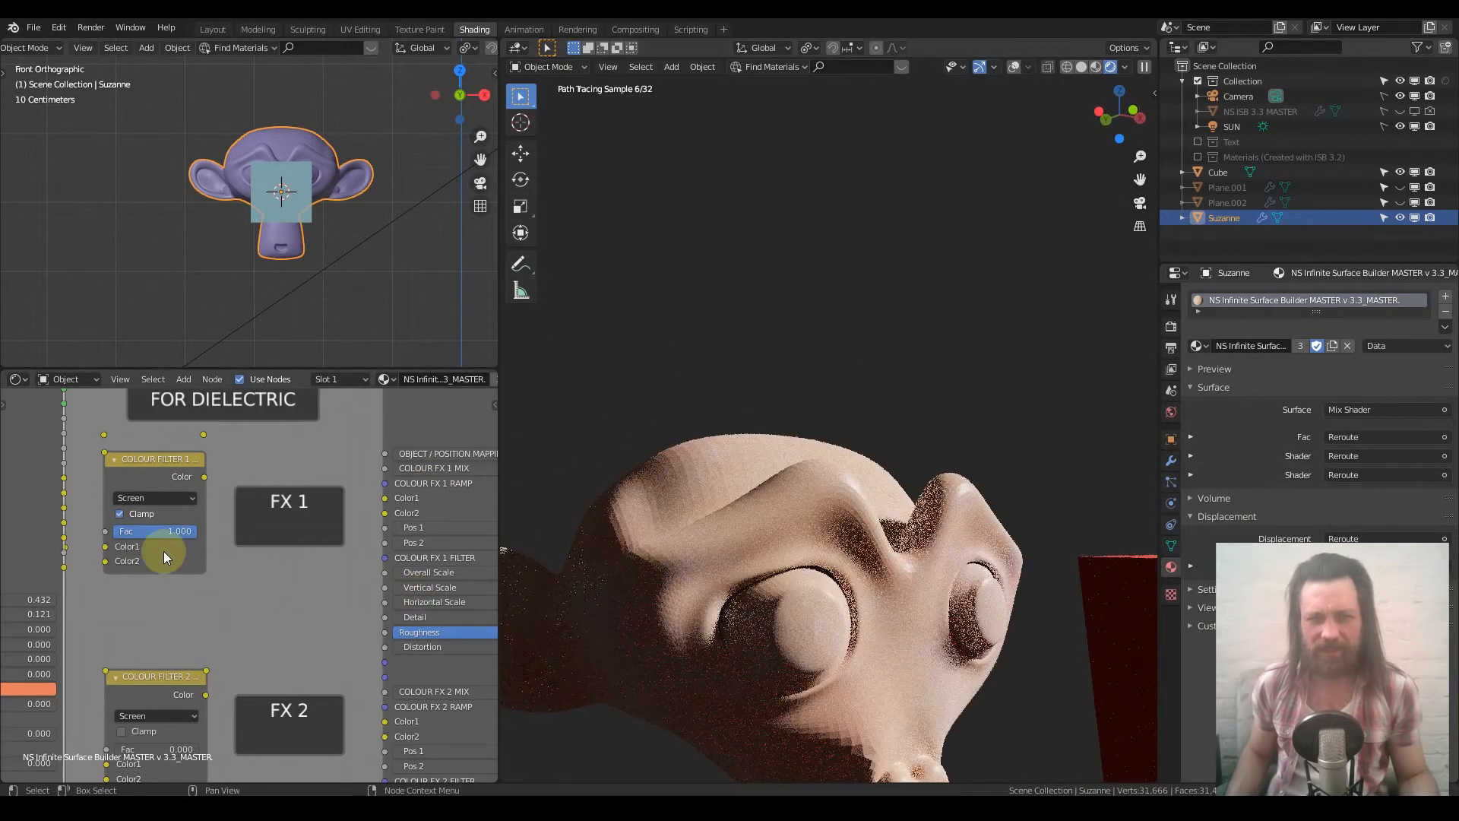
Step: Set the FX 1 colour filter's blending mode to Multiply and inspect the pattern alongside the Colour FX 1 ramp and filter settings
{"action": "left_click", "coordinate": [177, 502]}
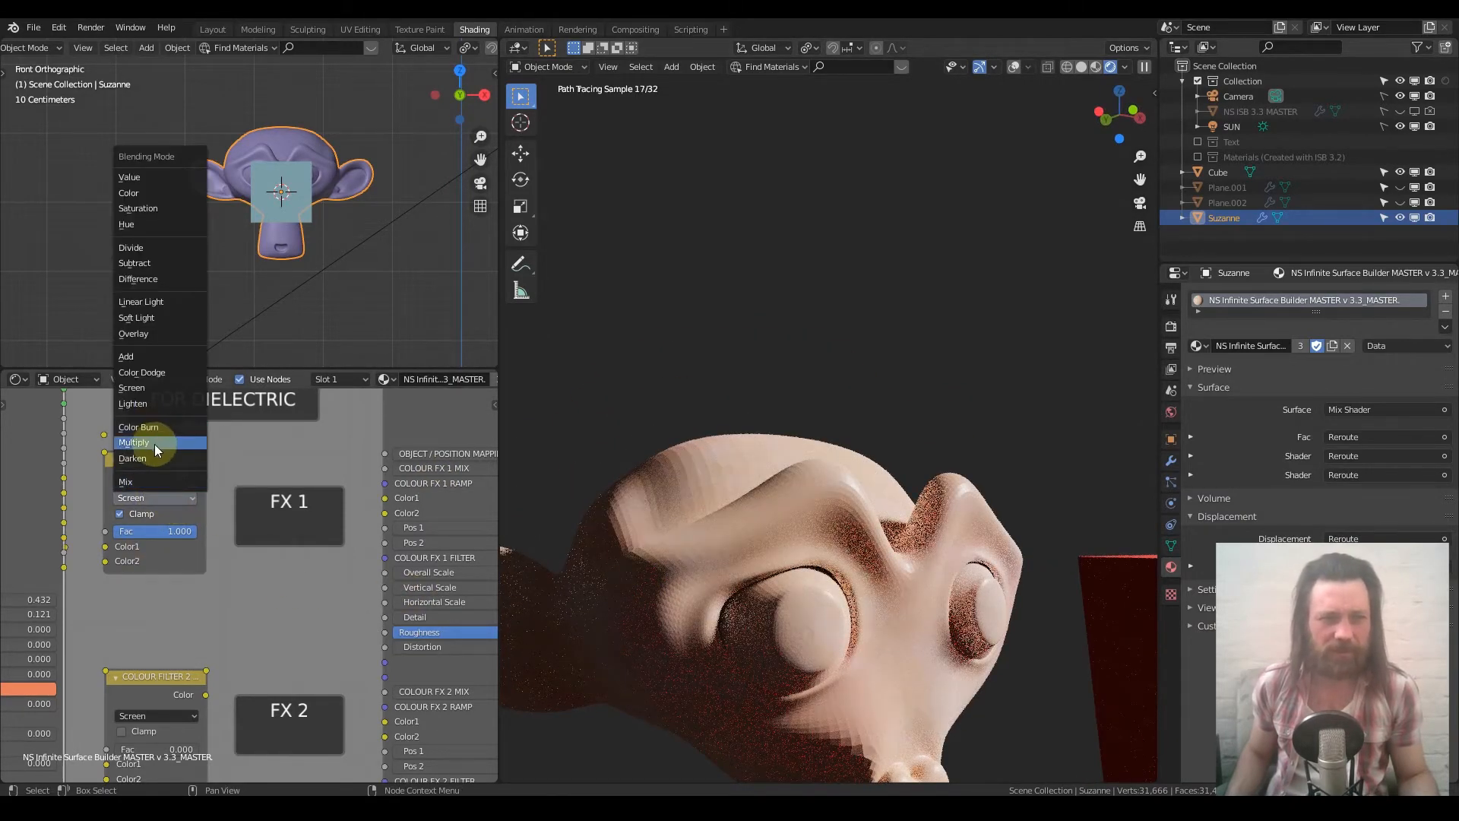
{"action": "left_click", "coordinate": [154, 444]}
{"action": "middle_click_drag", "start_coordinate": [698, 579], "coordinate": [686, 646]}
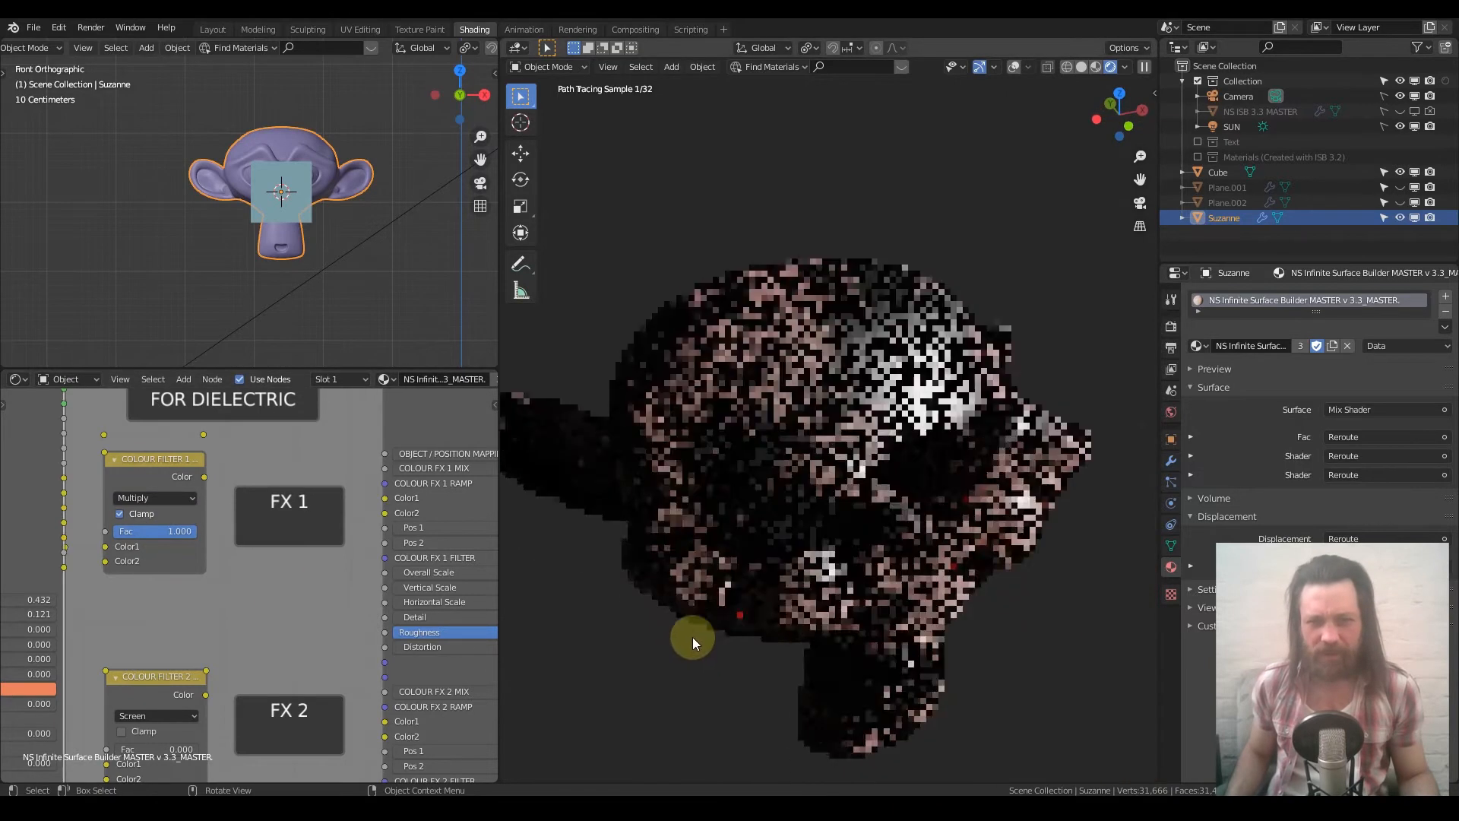
{"action": "scroll", "coordinate": [173, 566], "scroll_direction": "down", "scroll_amount": 4}
{"action": "middle_click_drag", "start_coordinate": [191, 552], "coordinate": [15, 527]}
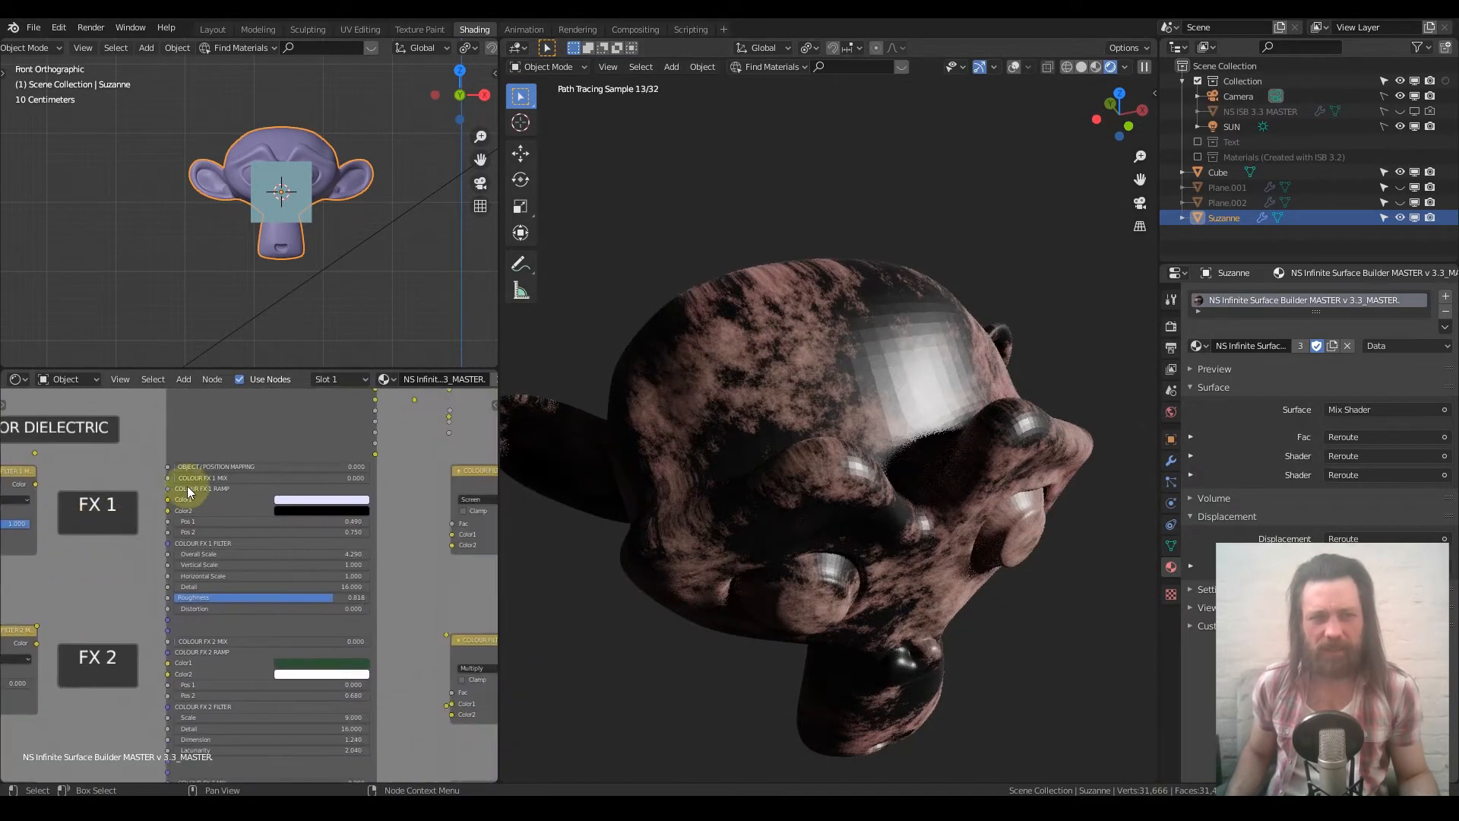
{"action": "scroll", "coordinate": [235, 545], "scroll_direction": "up", "scroll_amount": 3}
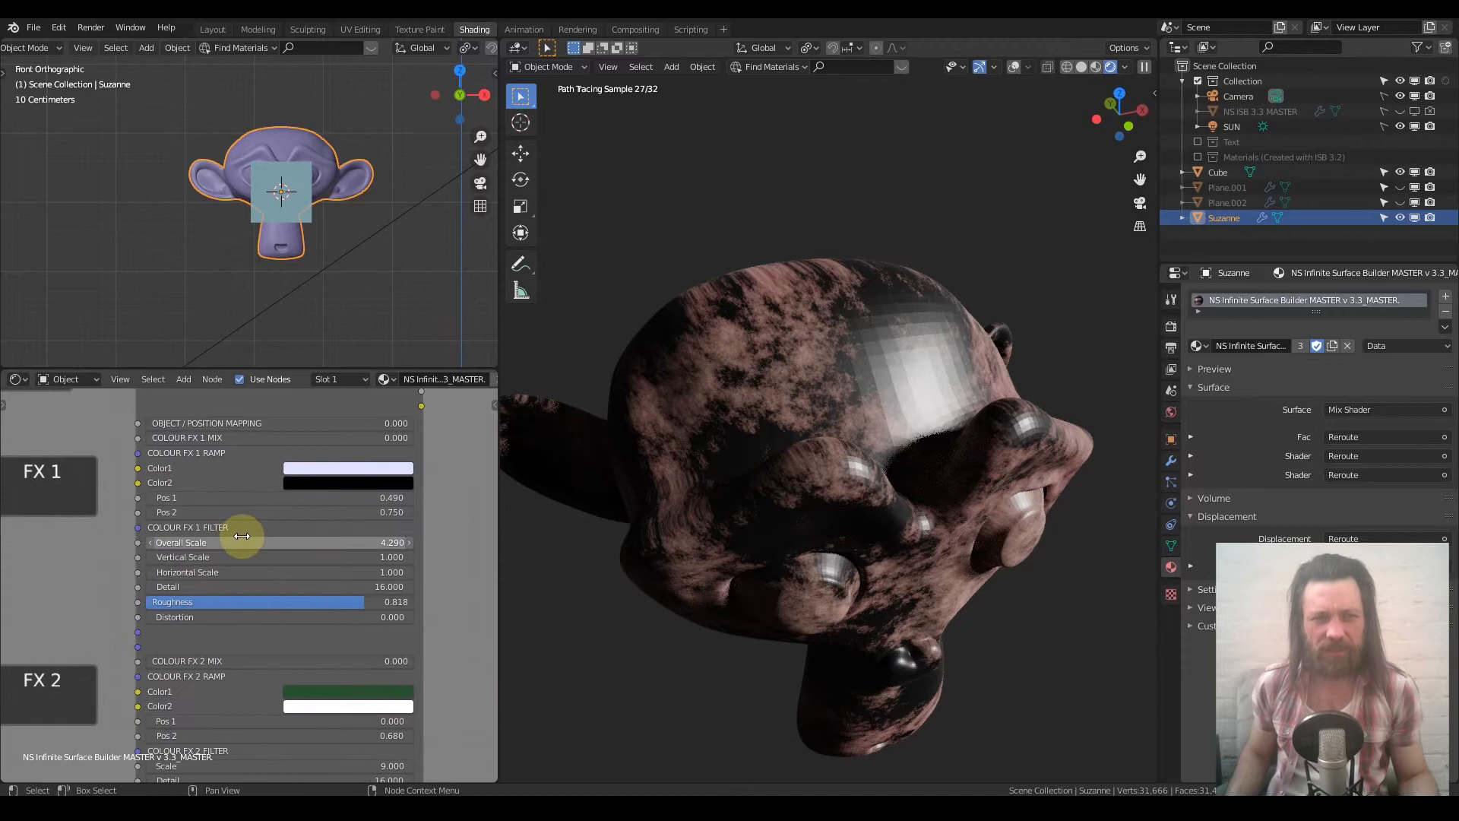
Step: Raise the Fac of the FX 2 and FX 3 colour filters for Dielectric to the maximum
{"action": "scroll", "coordinate": [212, 588], "scroll_direction": "down", "scroll_amount": 5}
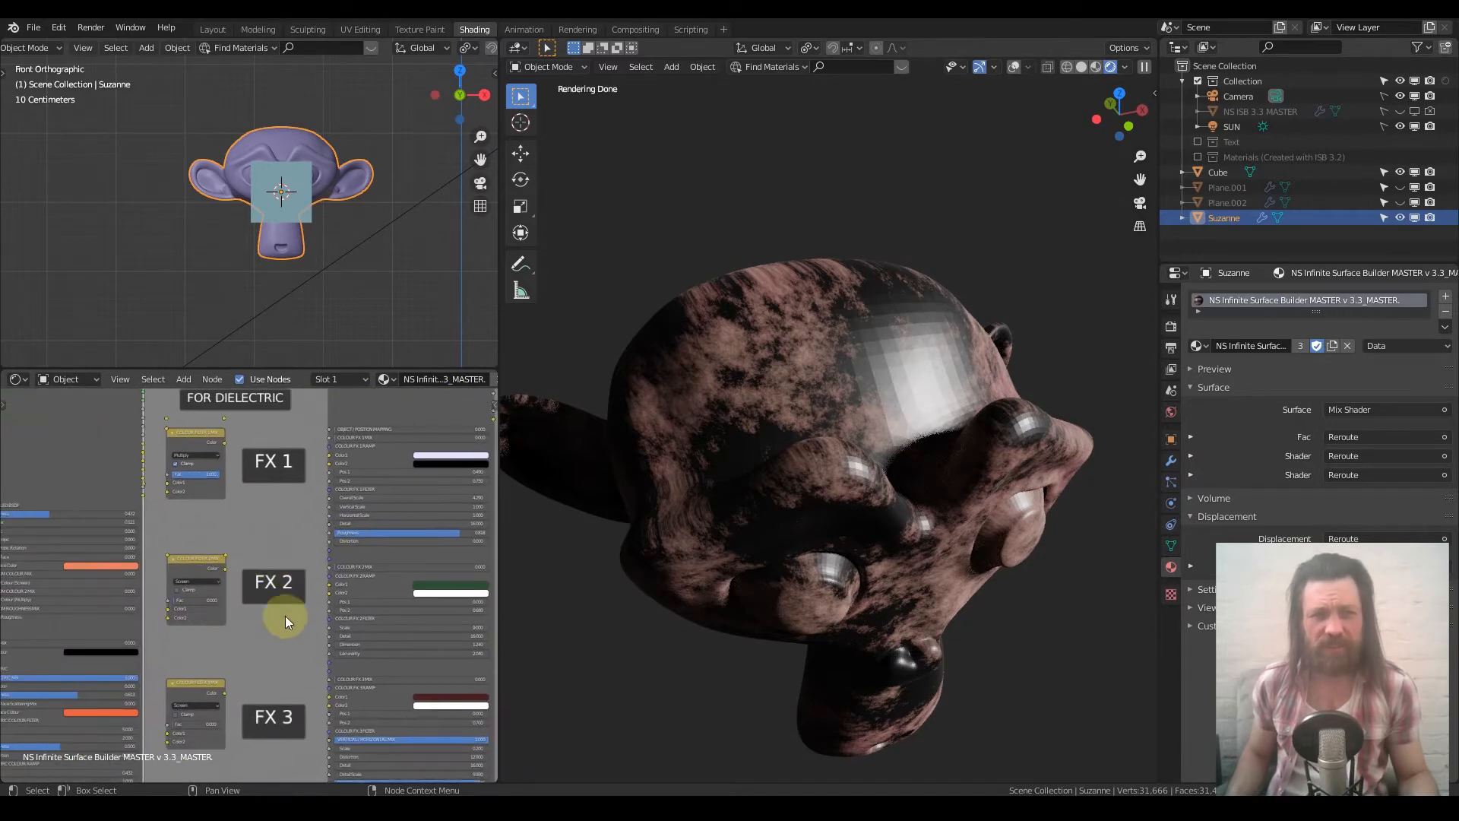
{"action": "middle_click_drag", "start_coordinate": [394, 533], "coordinate": [320, 530]}
{"action": "left_click_drag", "start_coordinate": [125, 562], "coordinate": [160, 563]}
{"action": "middle_click_drag", "start_coordinate": [258, 541], "coordinate": [245, 505]}
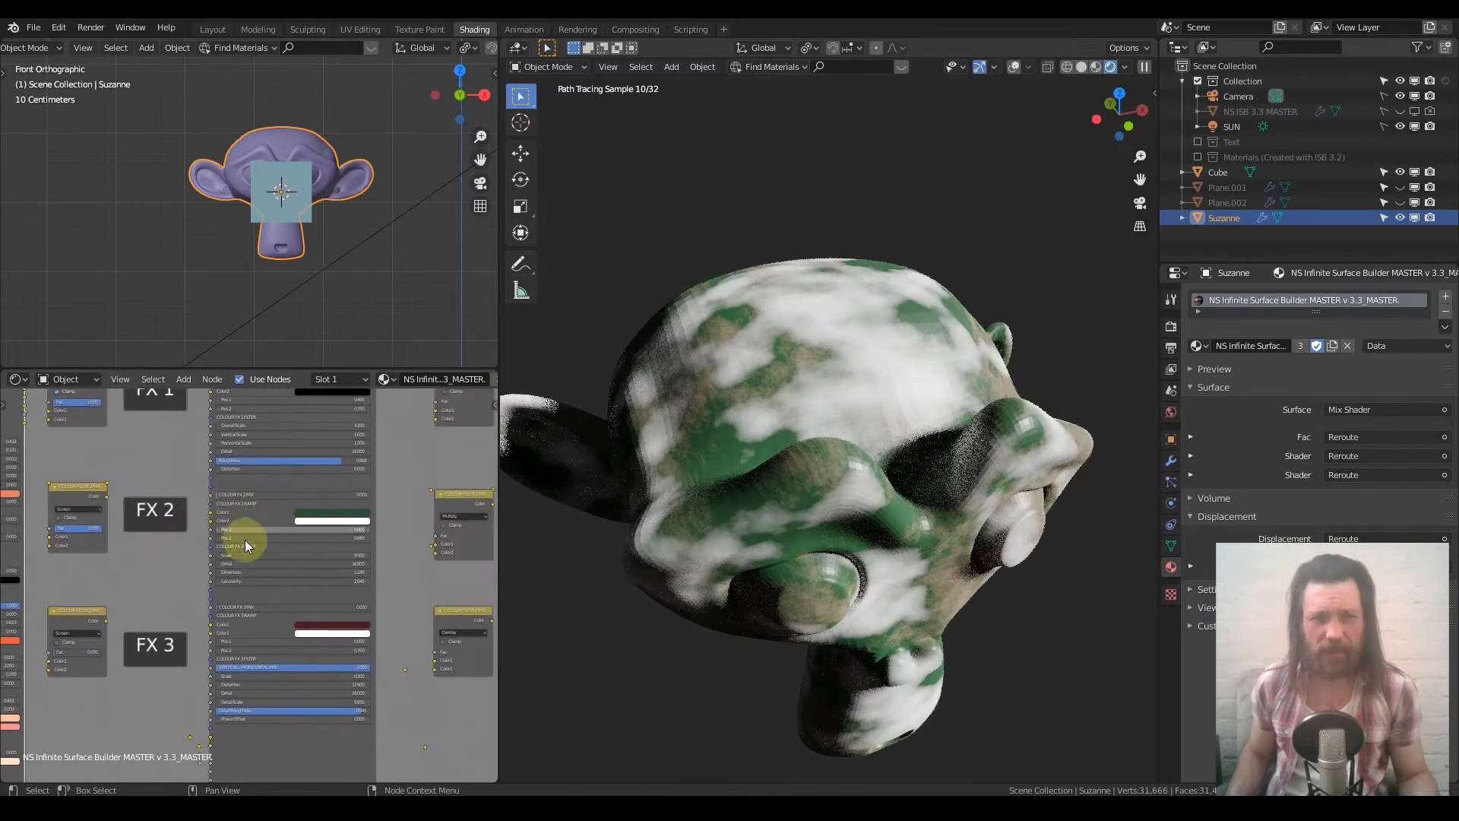
{"action": "middle_click_drag", "start_coordinate": [119, 558], "coordinate": [170, 472]}
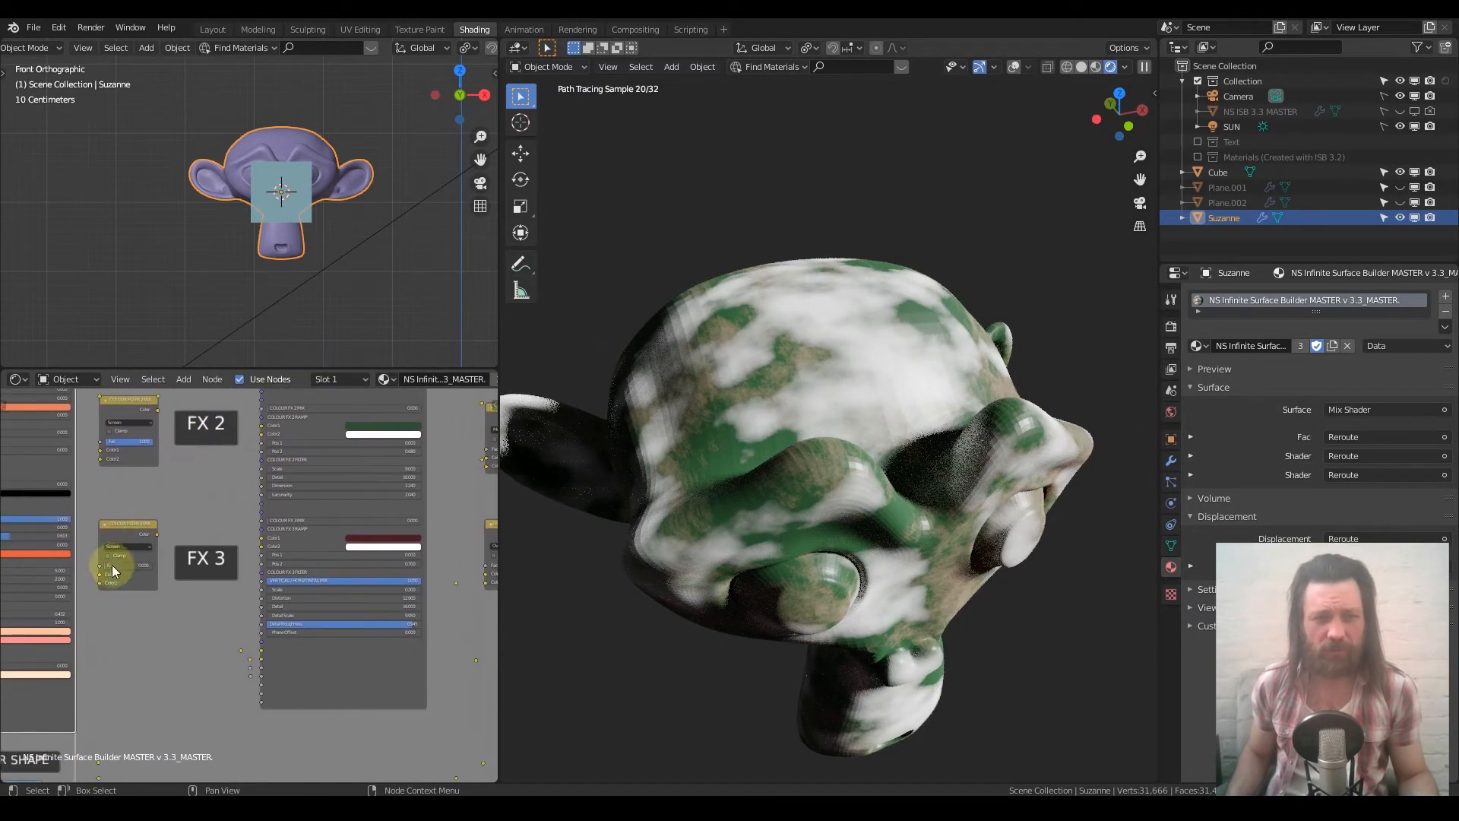
{"action": "left_click_drag", "start_coordinate": [109, 566], "coordinate": [182, 568]}
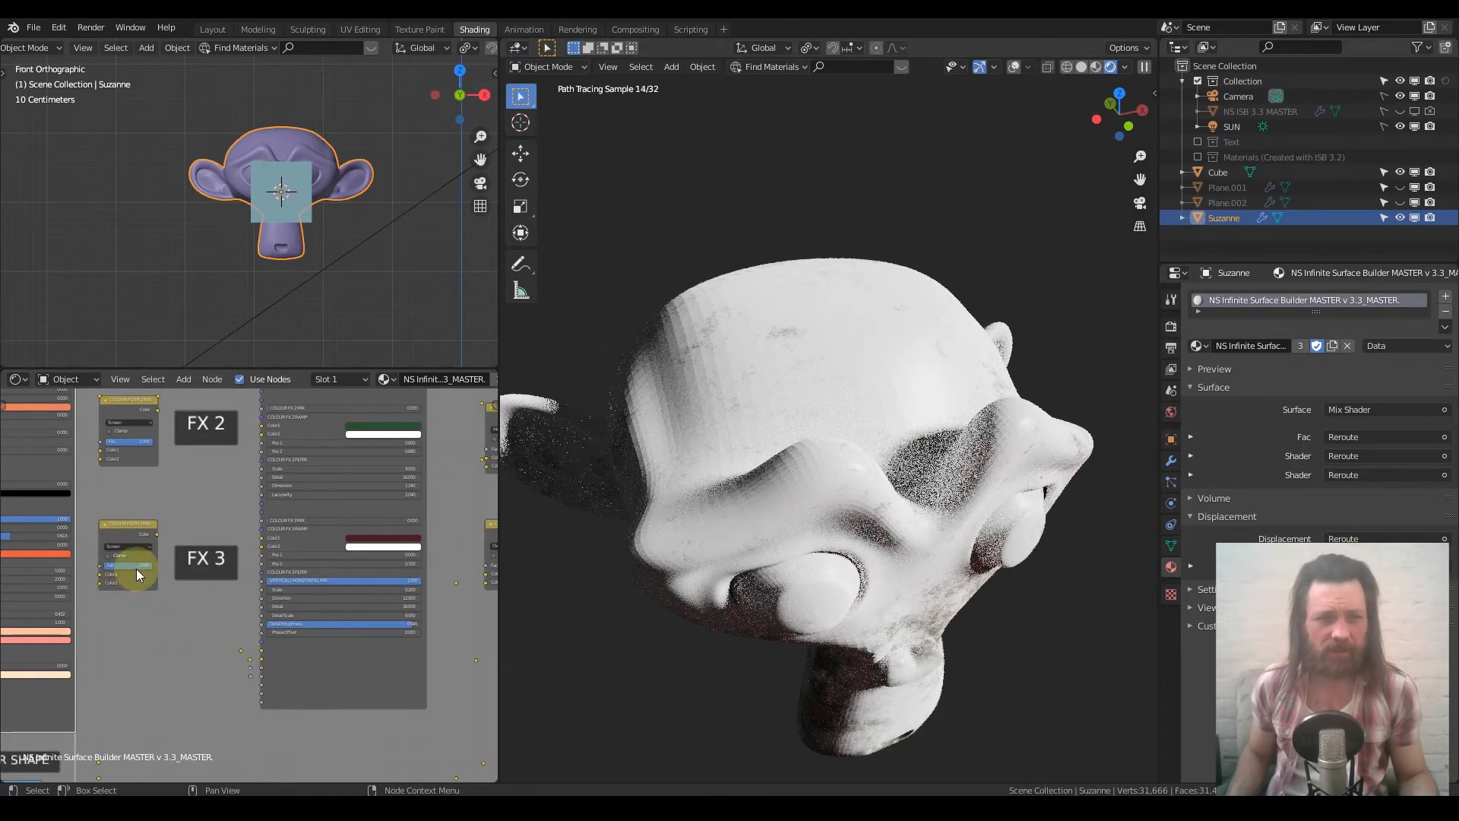
Step: Reset the Fac of the FX 3, FX 2 and FX 1 colour filters for Dielectric to zero
{"action": "left_click_drag", "start_coordinate": [138, 567], "coordinate": [104, 563]}
{"action": "middle_click_drag", "start_coordinate": [190, 508], "coordinate": [202, 593]}
{"action": "left_click_drag", "start_coordinate": [144, 526], "coordinate": [114, 526]}
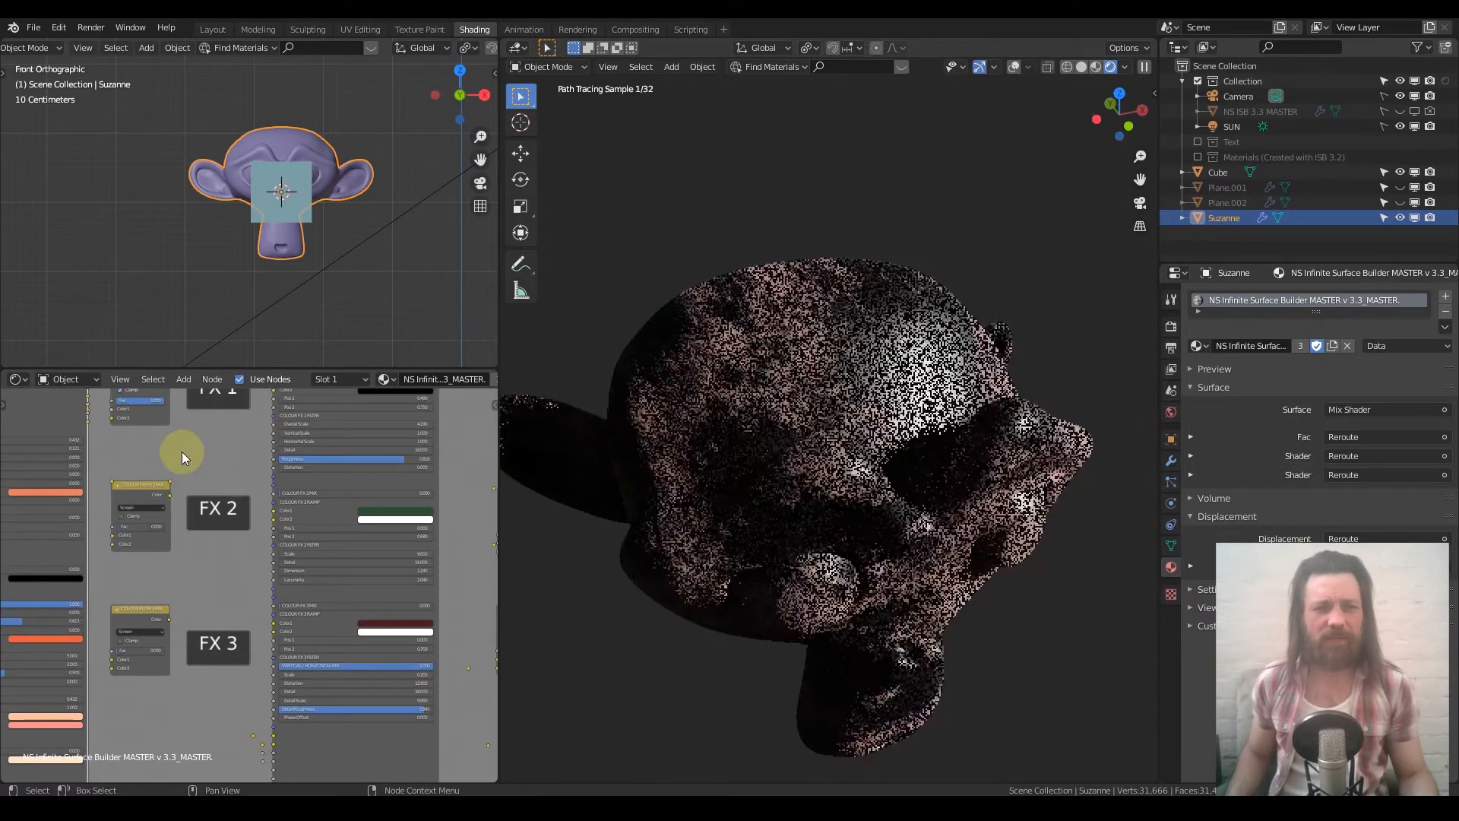
{"action": "middle_click_drag", "start_coordinate": [181, 452], "coordinate": [157, 538]}
{"action": "left_click_drag", "start_coordinate": [161, 516], "coordinate": [129, 516]}
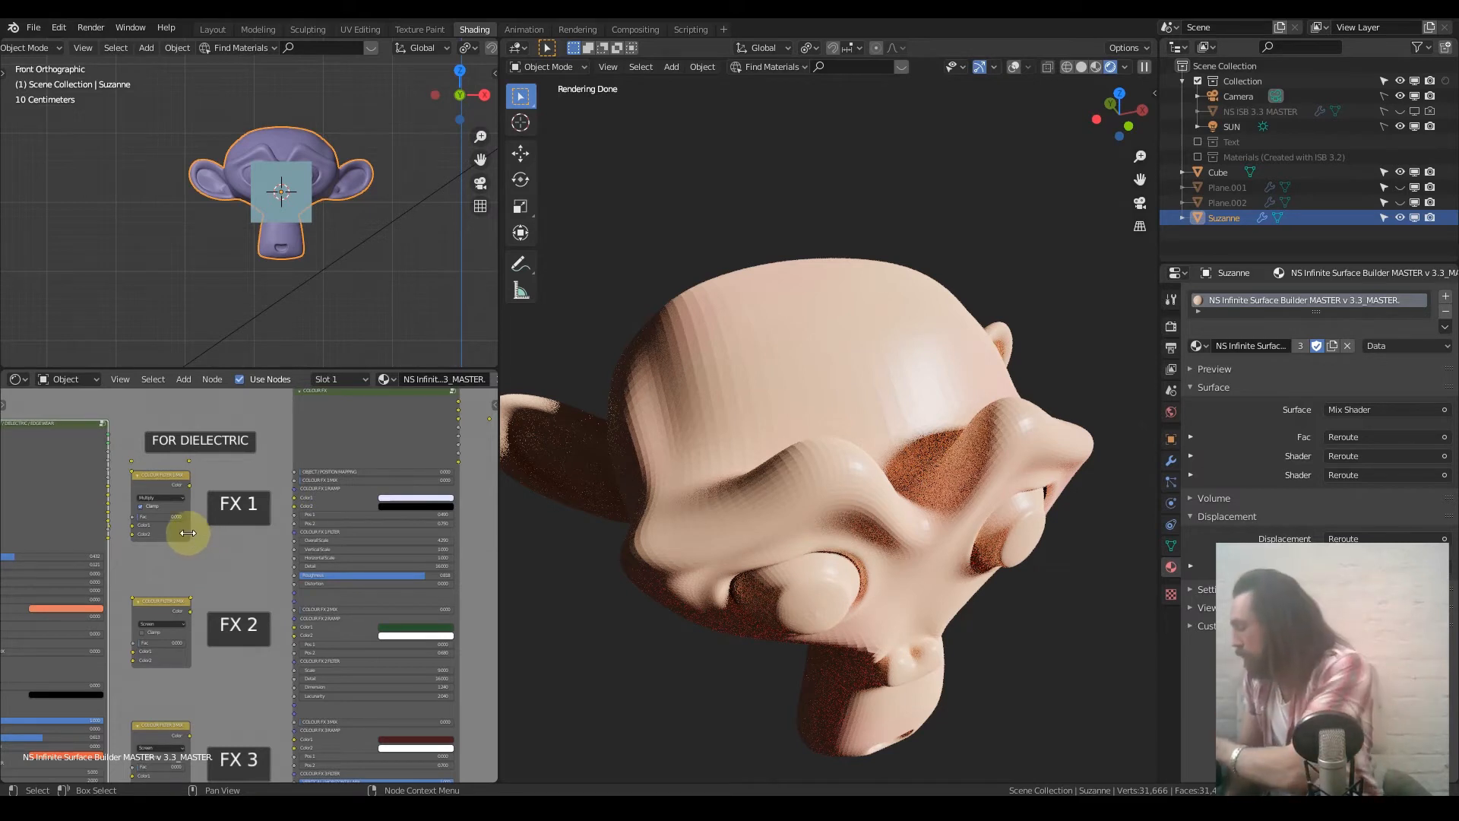
Step: Set the Dielectric Mix of the main shader group to 0.000
{"action": "middle_click_drag", "start_coordinate": [158, 637], "coordinate": [245, 532]}
{"action": "scroll", "coordinate": [228, 618], "scroll_direction": "up", "scroll_amount": 2}
{"action": "middle_click_drag", "start_coordinate": [191, 662], "coordinate": [237, 547]}
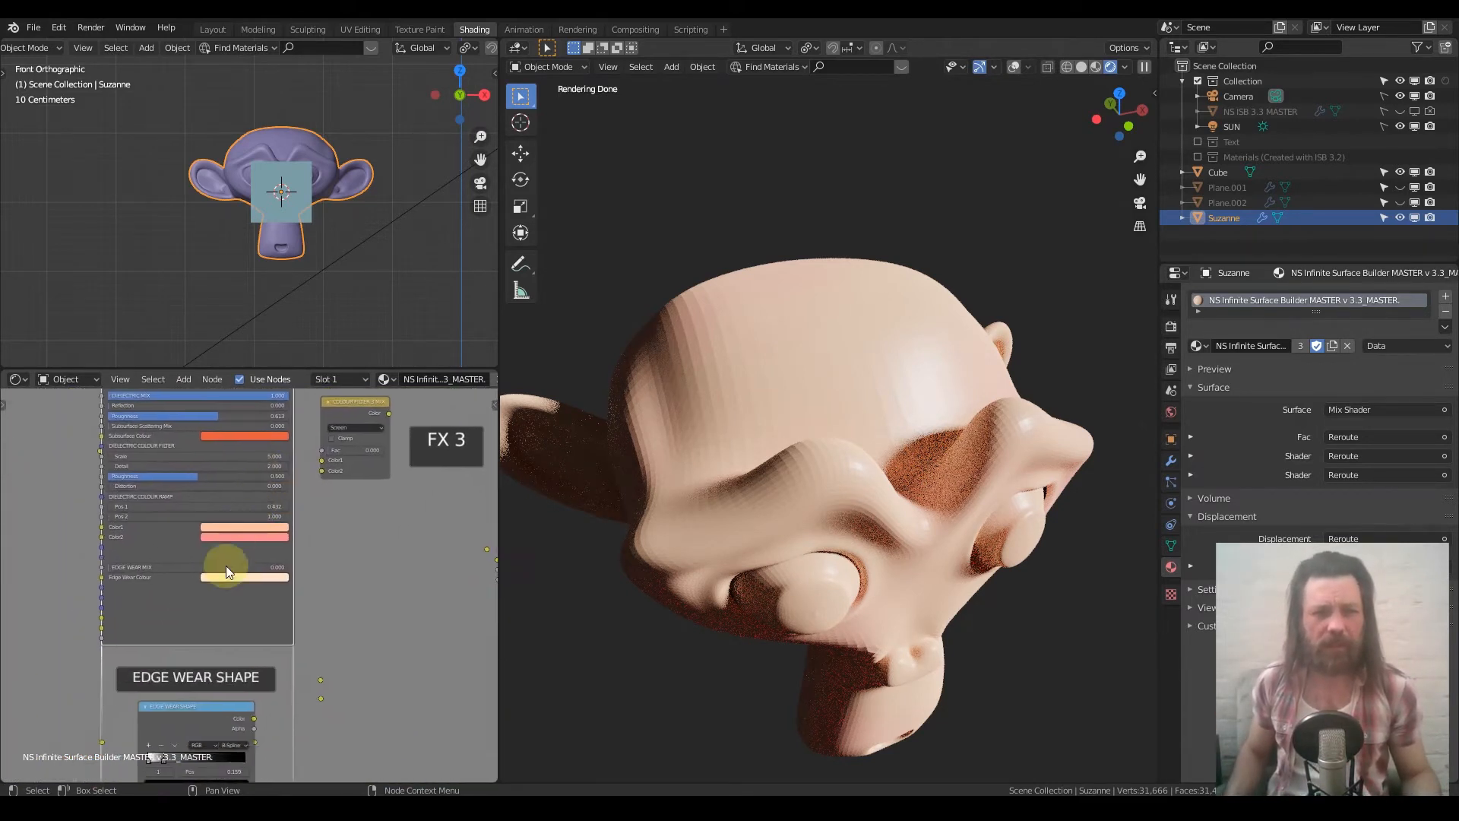
{"action": "scroll", "coordinate": [226, 567], "scroll_direction": "up", "scroll_amount": 7}
{"action": "middle_click_drag", "start_coordinate": [119, 593], "coordinate": [211, 542]}
{"action": "scroll", "coordinate": [216, 546], "scroll_direction": "up", "scroll_amount": 2}
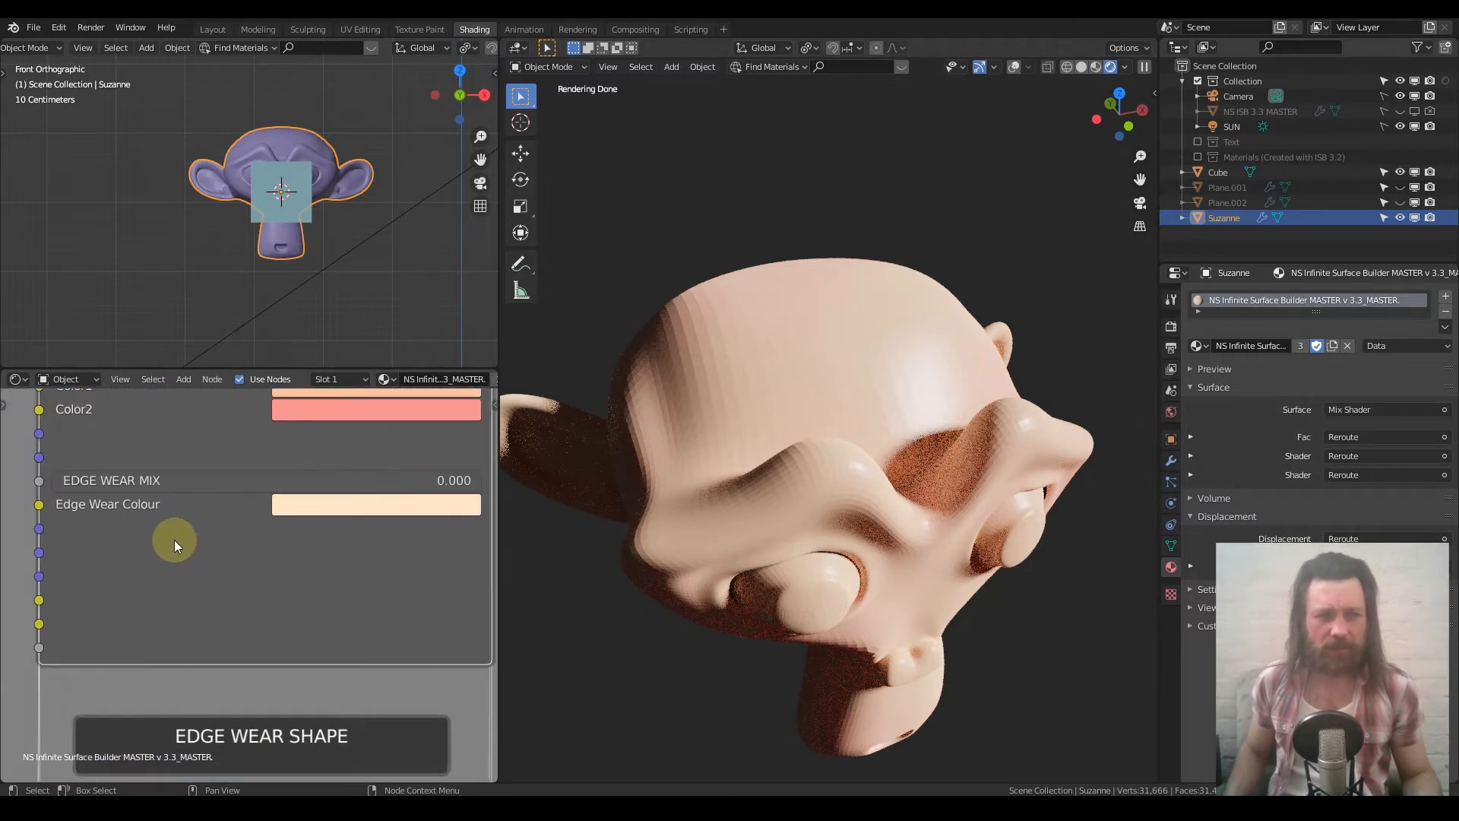
{"action": "scroll", "coordinate": [190, 475], "scroll_direction": "down", "scroll_amount": 1}
{"action": "middle_click_drag", "start_coordinate": [202, 459], "coordinate": [214, 604]}
{"action": "middle_click_drag", "start_coordinate": [231, 497], "coordinate": [234, 615]}
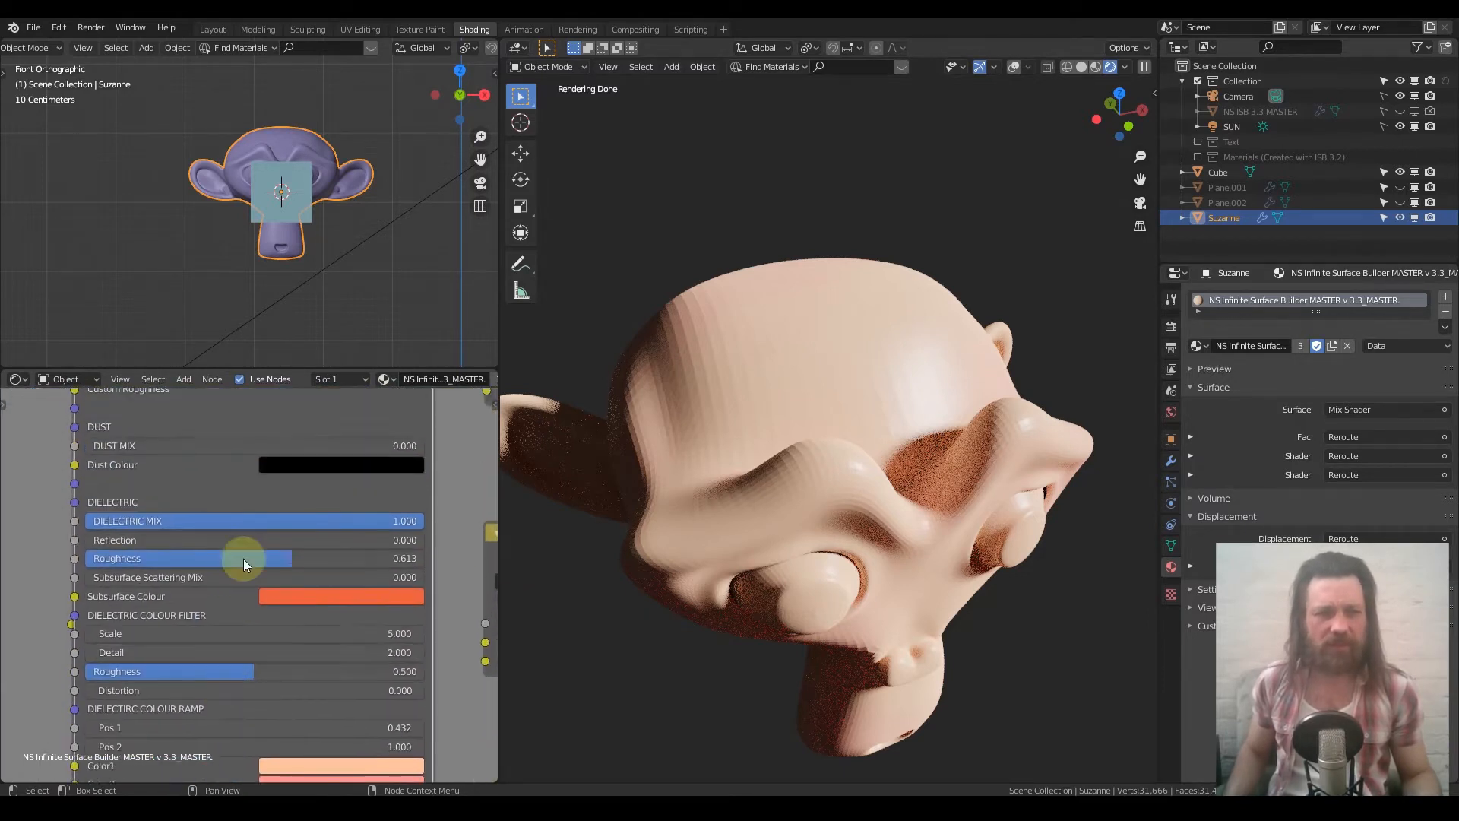
{"action": "left_click_drag", "start_coordinate": [251, 520], "coordinate": [89, 520]}
{"action": "scroll", "coordinate": [231, 499], "scroll_direction": "down", "scroll_amount": 5}
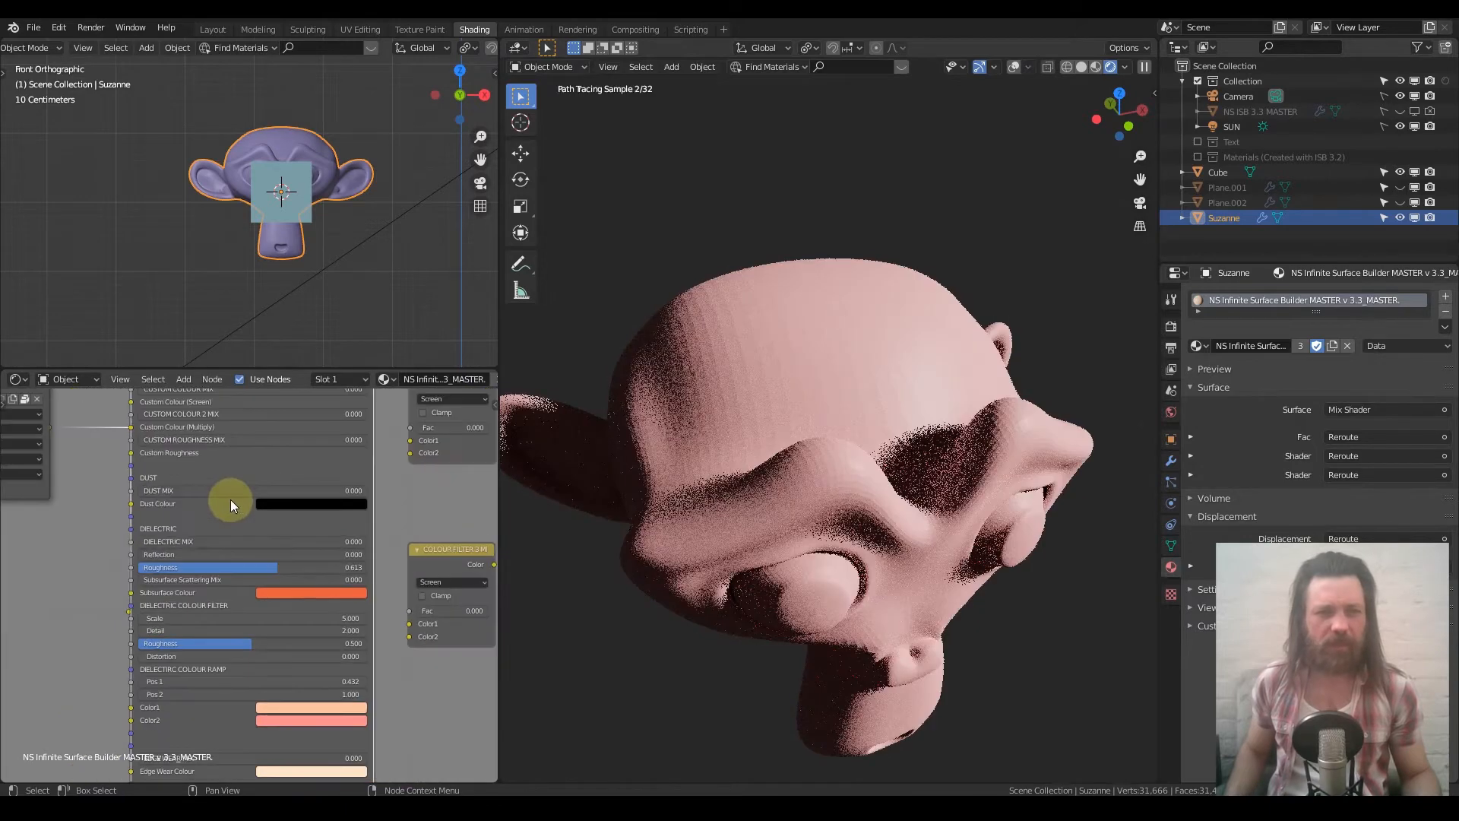
Step: Darken Brick Colour 1 in the Bricks / Tiles / Voronoi Tiles group by lowering its brightness
{"action": "middle_click_drag", "start_coordinate": [233, 499], "coordinate": [206, 647]}
{"action": "middle_click_drag", "start_coordinate": [271, 588], "coordinate": [88, 500]}
{"action": "middle_click_drag", "start_coordinate": [242, 440], "coordinate": [247, 679]}
{"action": "scroll", "coordinate": [240, 578], "scroll_direction": "down", "scroll_amount": 2}
{"action": "middle_click_drag", "start_coordinate": [239, 578], "coordinate": [266, 553]}
{"action": "scroll", "coordinate": [222, 641], "scroll_direction": "up", "scroll_amount": 3}
{"action": "scroll", "coordinate": [266, 553], "scroll_direction": "up", "scroll_amount": 3}
{"action": "left_click", "coordinate": [284, 599]}
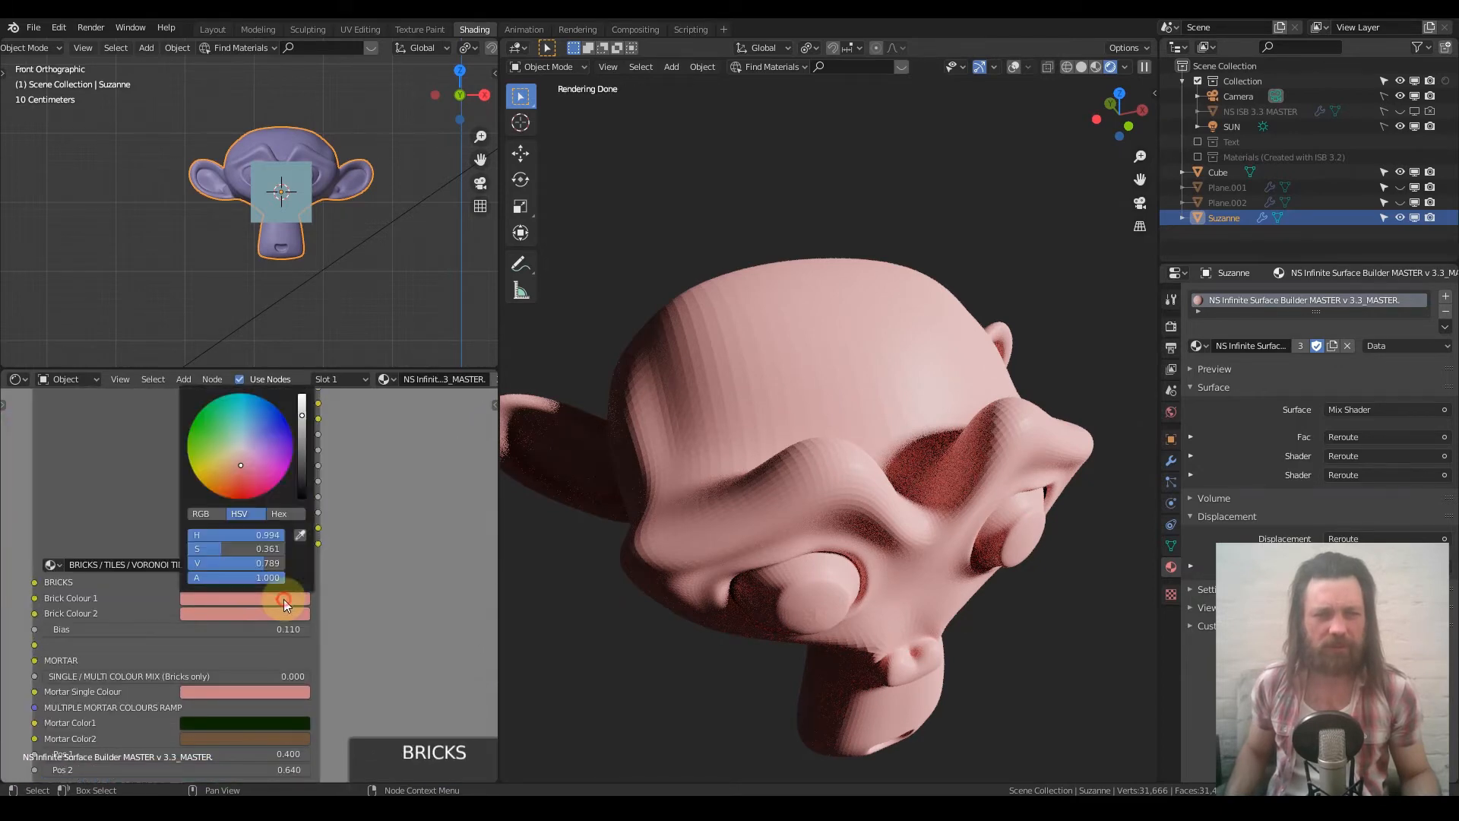
{"action": "left_click", "coordinate": [300, 463]}
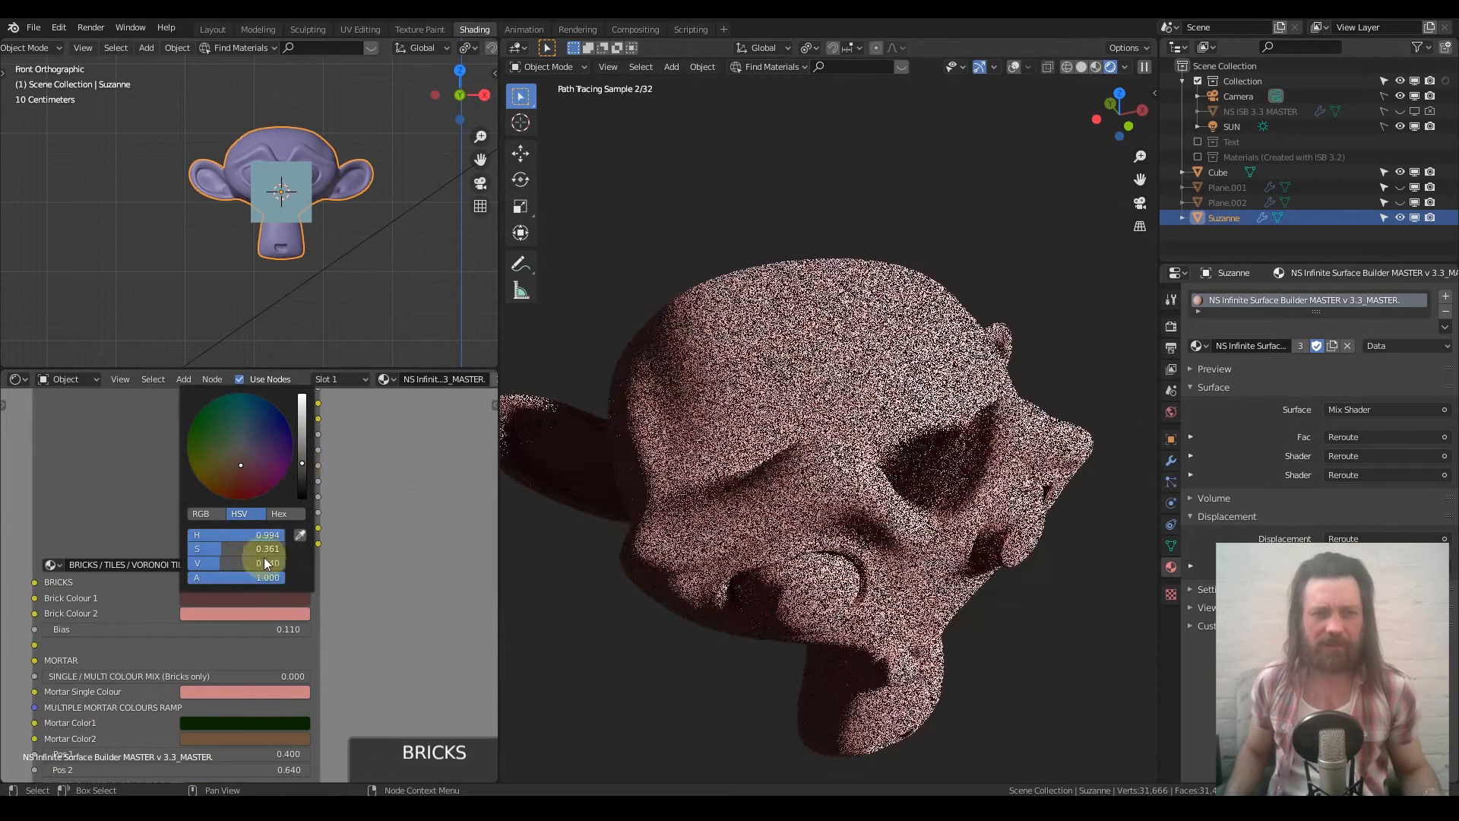
Step: Copy Brick Colour 1 to Brick Colour 2 and Mortar Single Colour
{"action": "key", "text": "ctrl+c"}
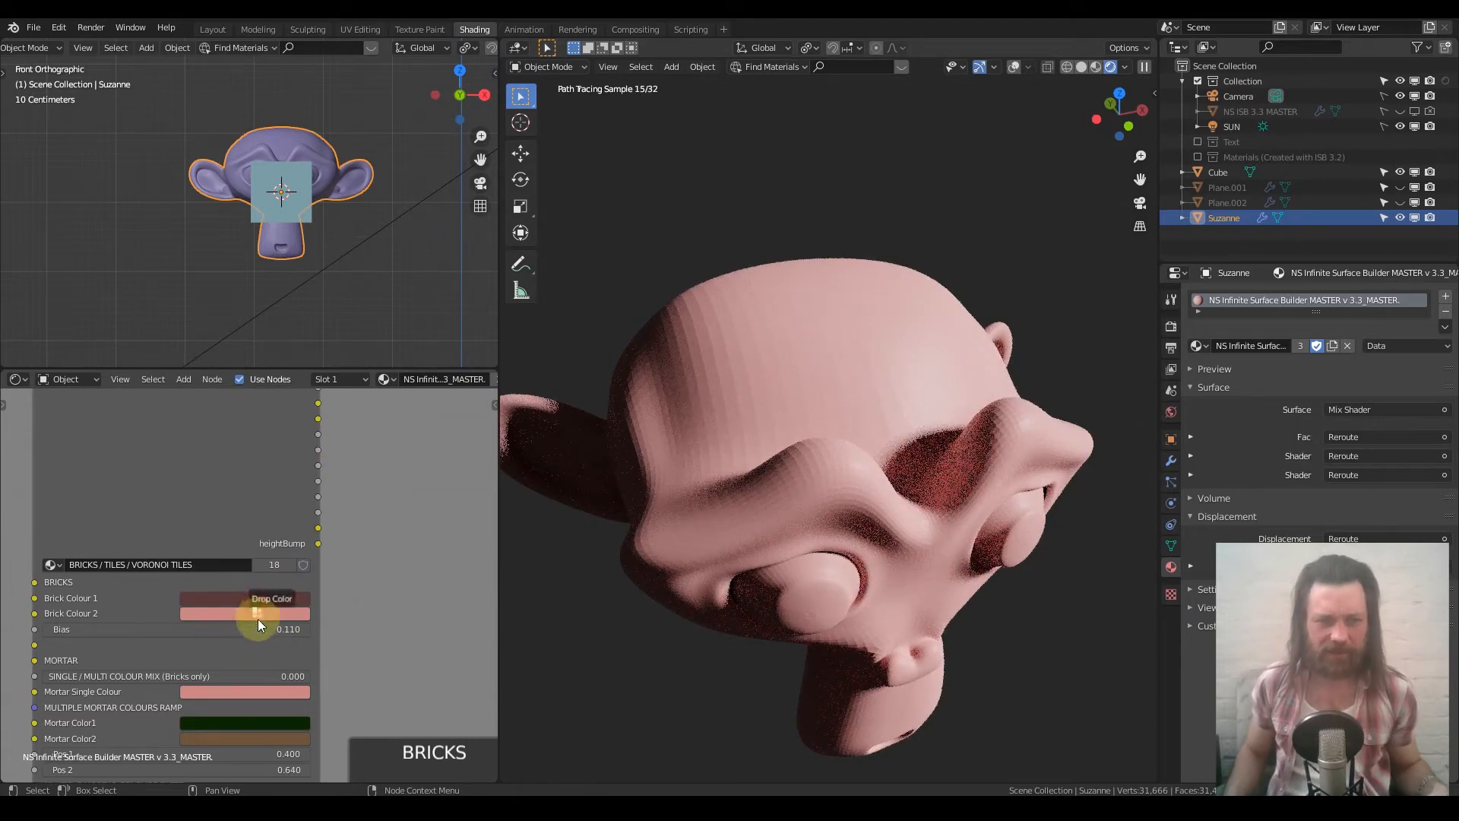
{"action": "key", "text": "ctrl+v"}
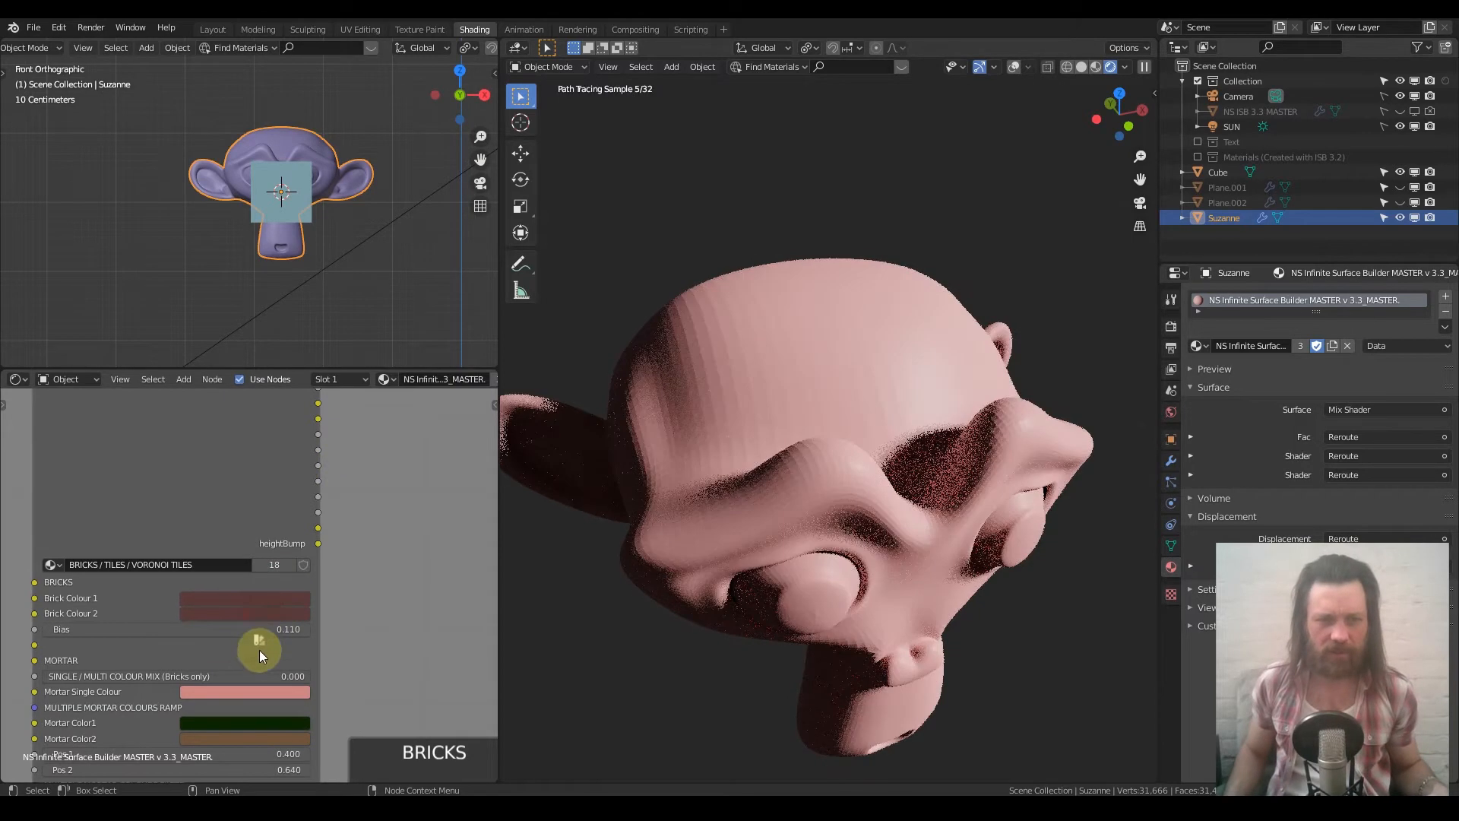
{"action": "key", "text": "ctrl+v"}
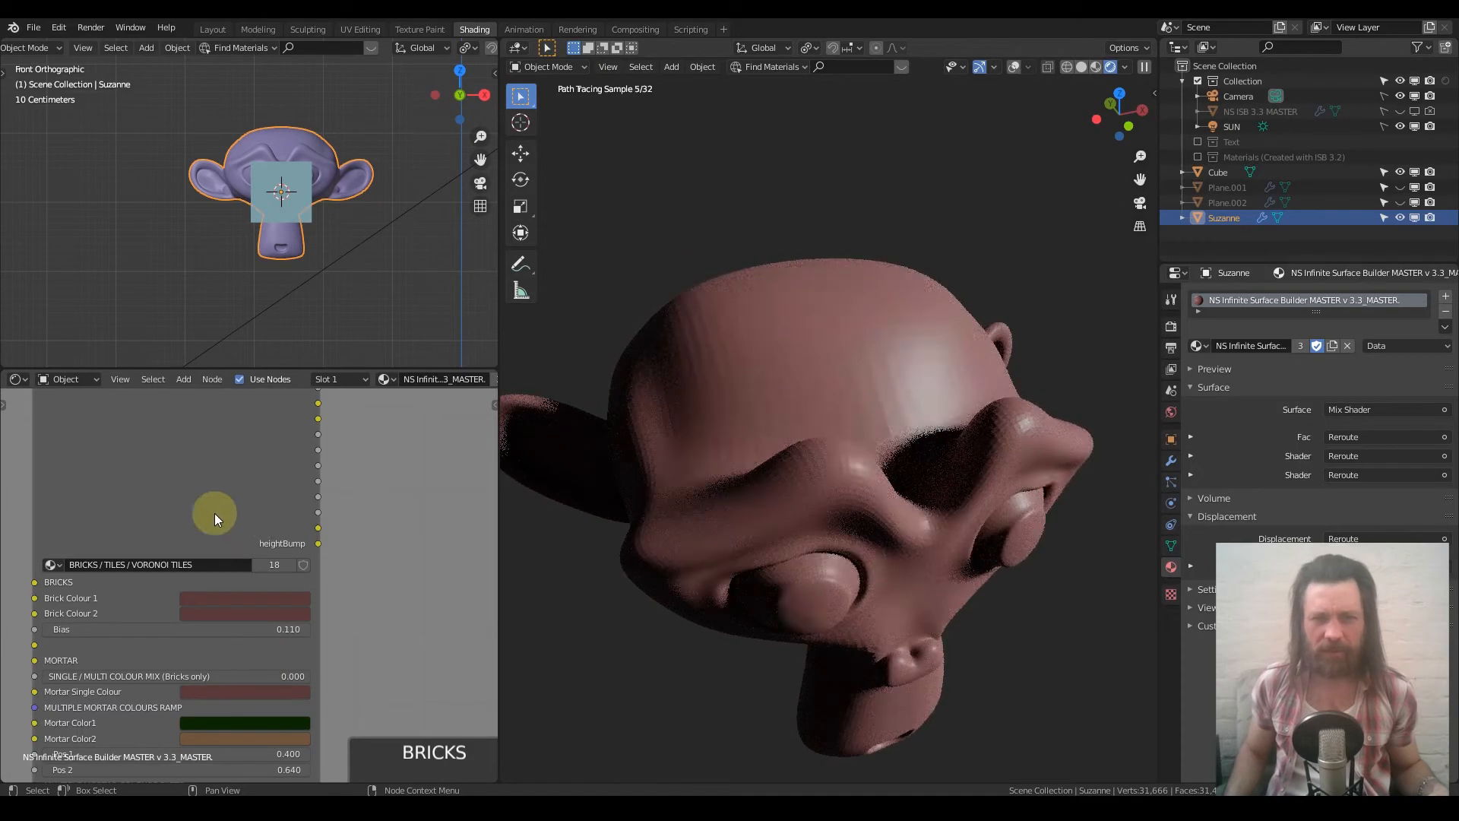
Step: Set the Edge Wear Mix of the main shader group to 1.000 and inspect the worn edges from the monkey's other side
{"action": "scroll", "coordinate": [212, 512], "scroll_direction": "down", "scroll_amount": 6}
{"action": "middle_click_drag", "start_coordinate": [132, 610], "coordinate": [303, 404]}
{"action": "middle_click_drag", "start_coordinate": [254, 569], "coordinate": [217, 443]}
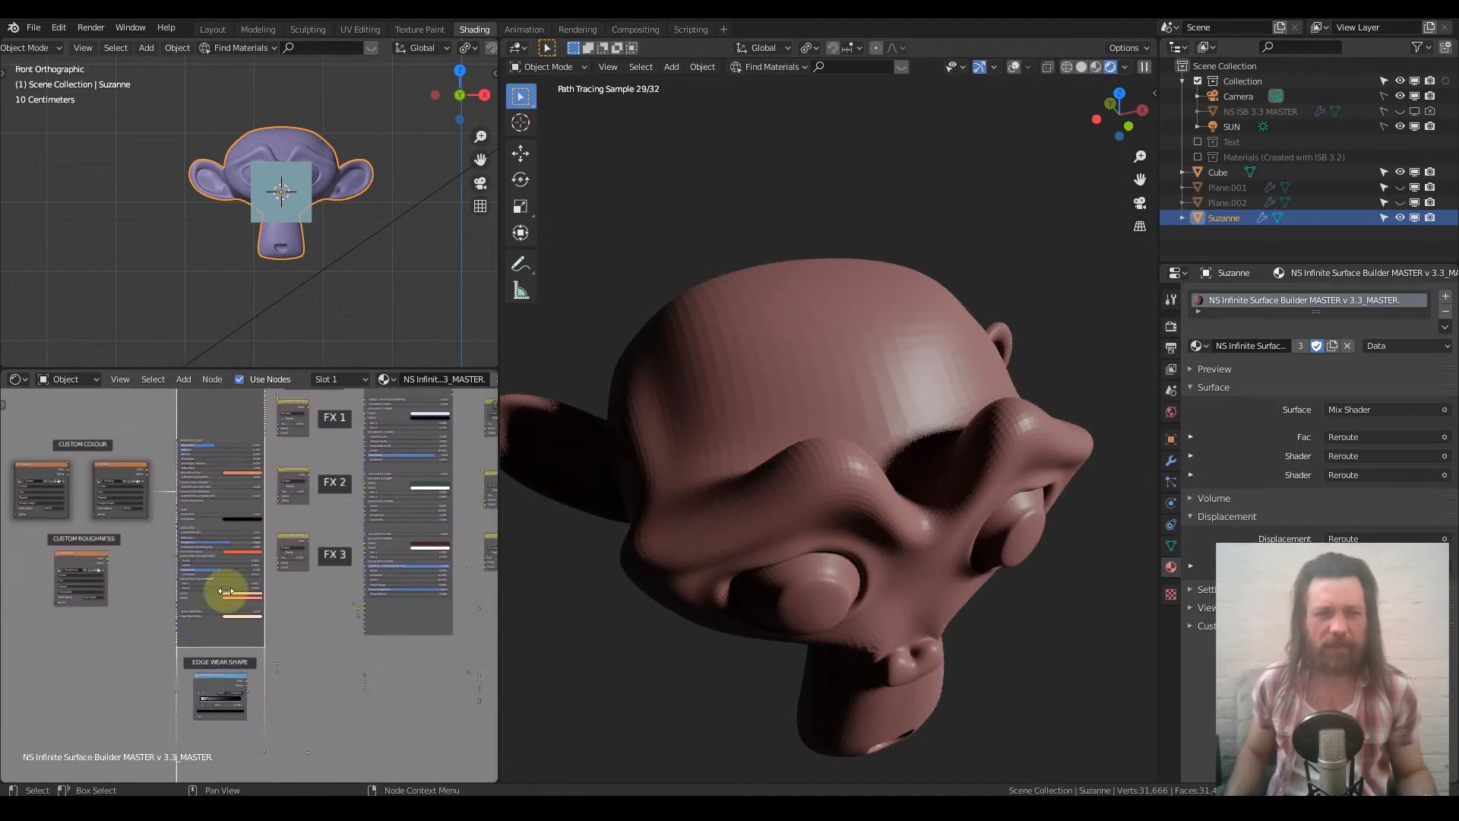
{"action": "scroll", "coordinate": [230, 611], "scroll_direction": "up", "scroll_amount": 4}
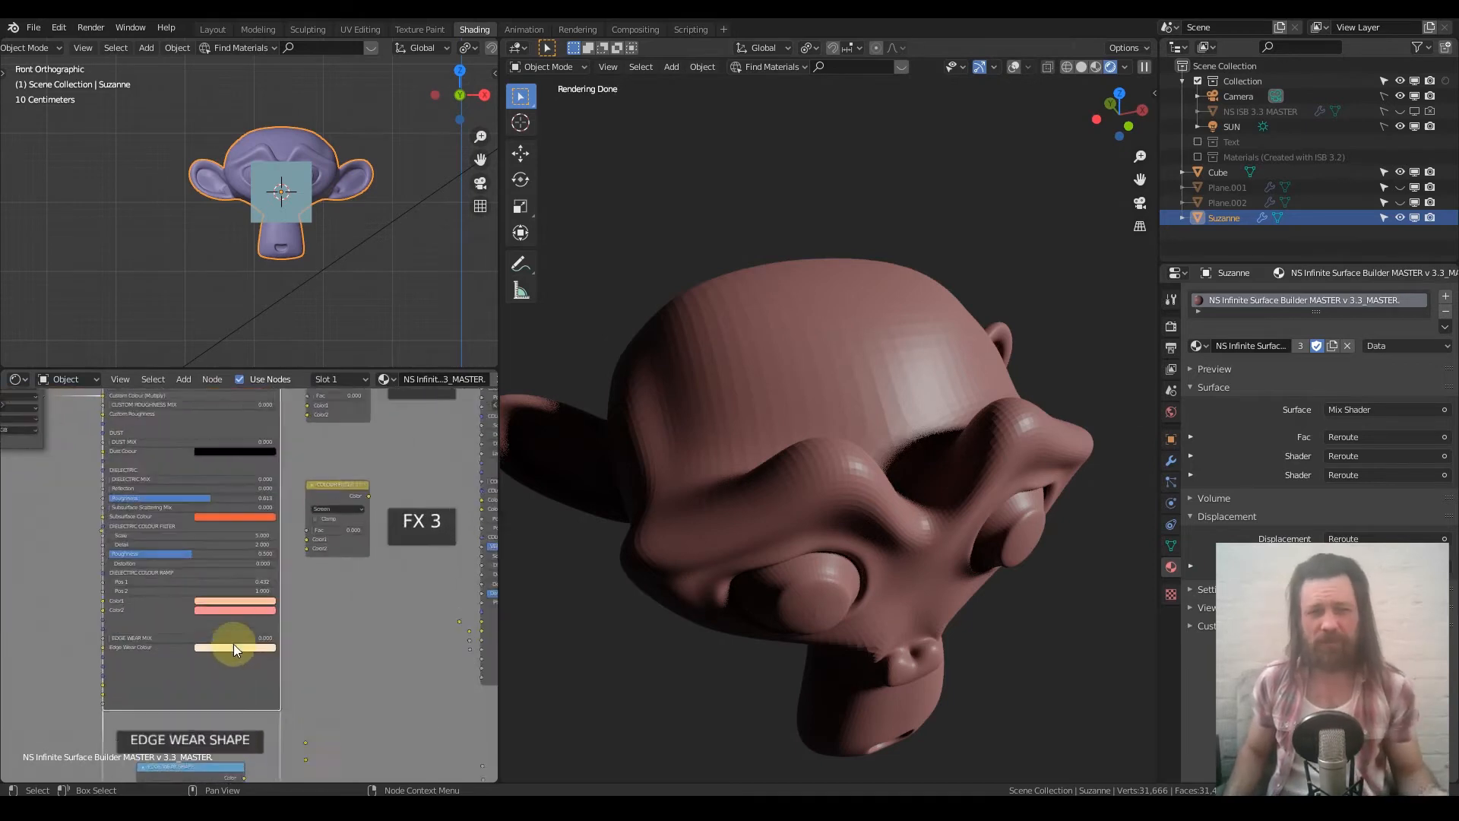
{"action": "middle_click_drag", "start_coordinate": [256, 598], "coordinate": [280, 549]}
{"action": "scroll", "coordinate": [269, 615], "scroll_direction": "up", "scroll_amount": 5}
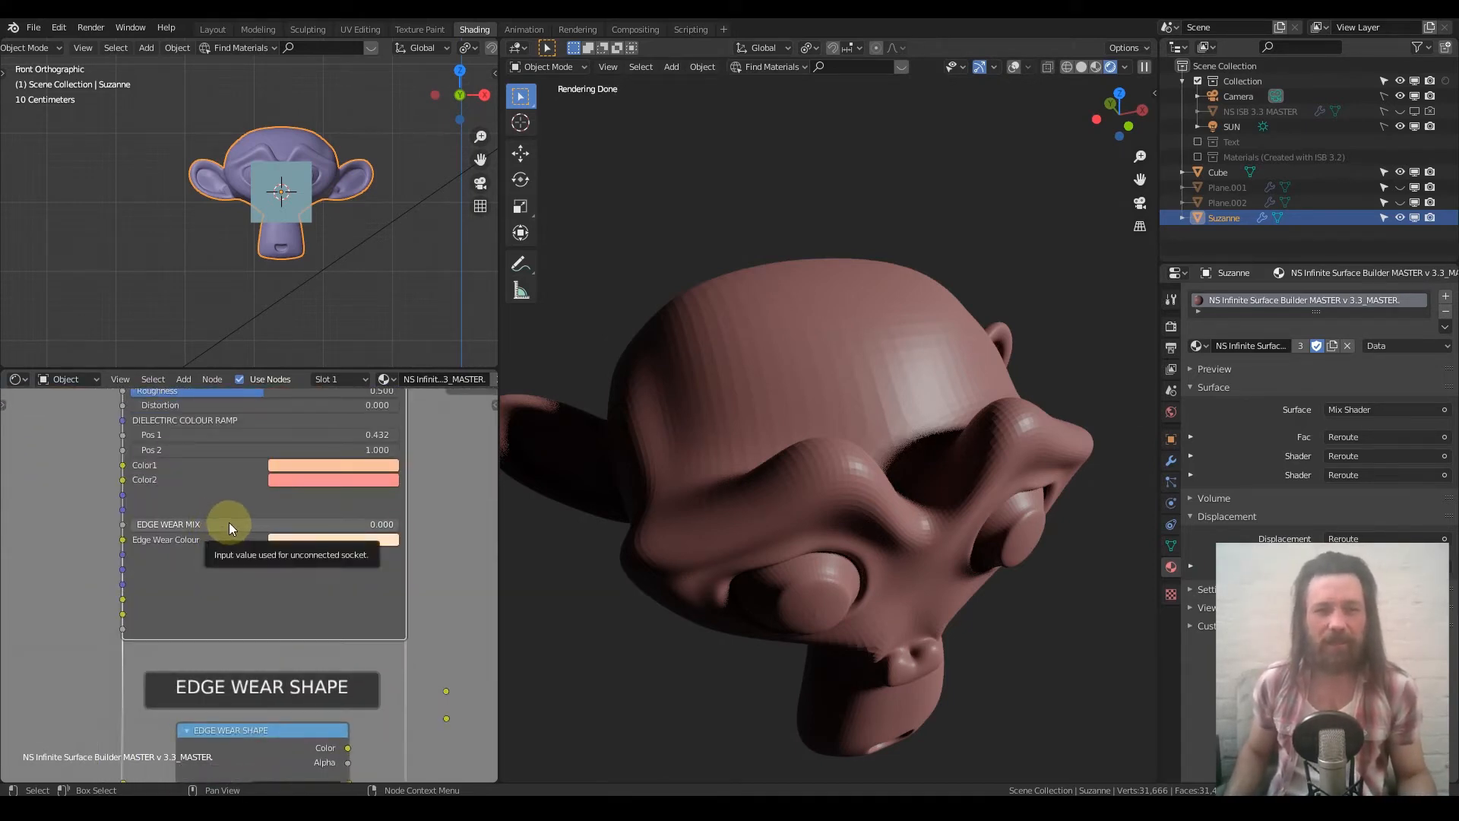
{"action": "left_click_drag", "start_coordinate": [194, 526], "coordinate": [390, 524]}
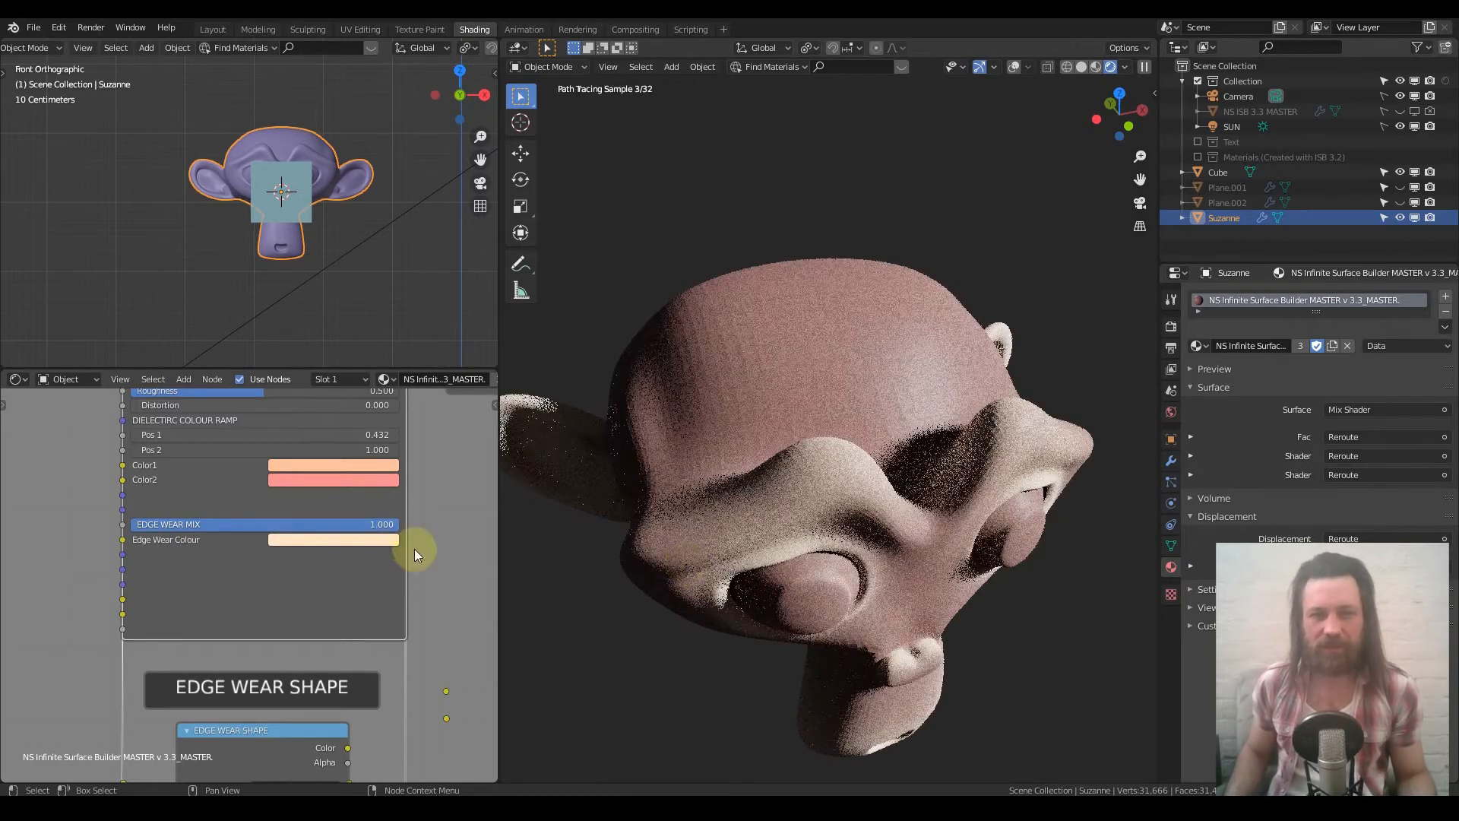
{"action": "middle_click_drag", "start_coordinate": [810, 511], "coordinate": [941, 408]}
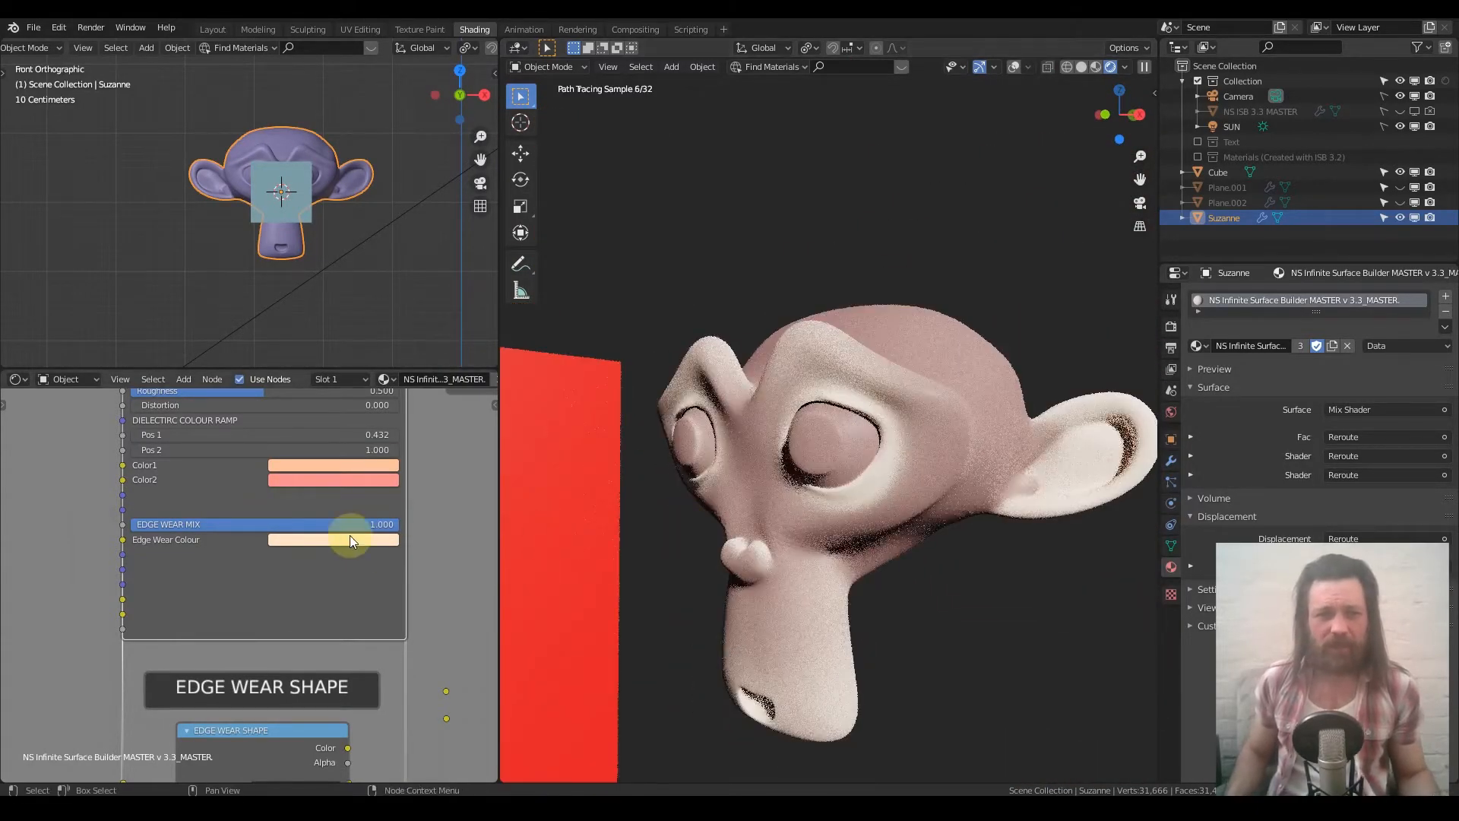
Step: Examine the Edge Wear Colour setting and the Edge Wear Shape colour ramp node below the main shader group
{"action": "scroll", "coordinate": [349, 535], "scroll_direction": "down", "scroll_amount": 3}
{"action": "middle_click_drag", "start_coordinate": [270, 701], "coordinate": [271, 596]}
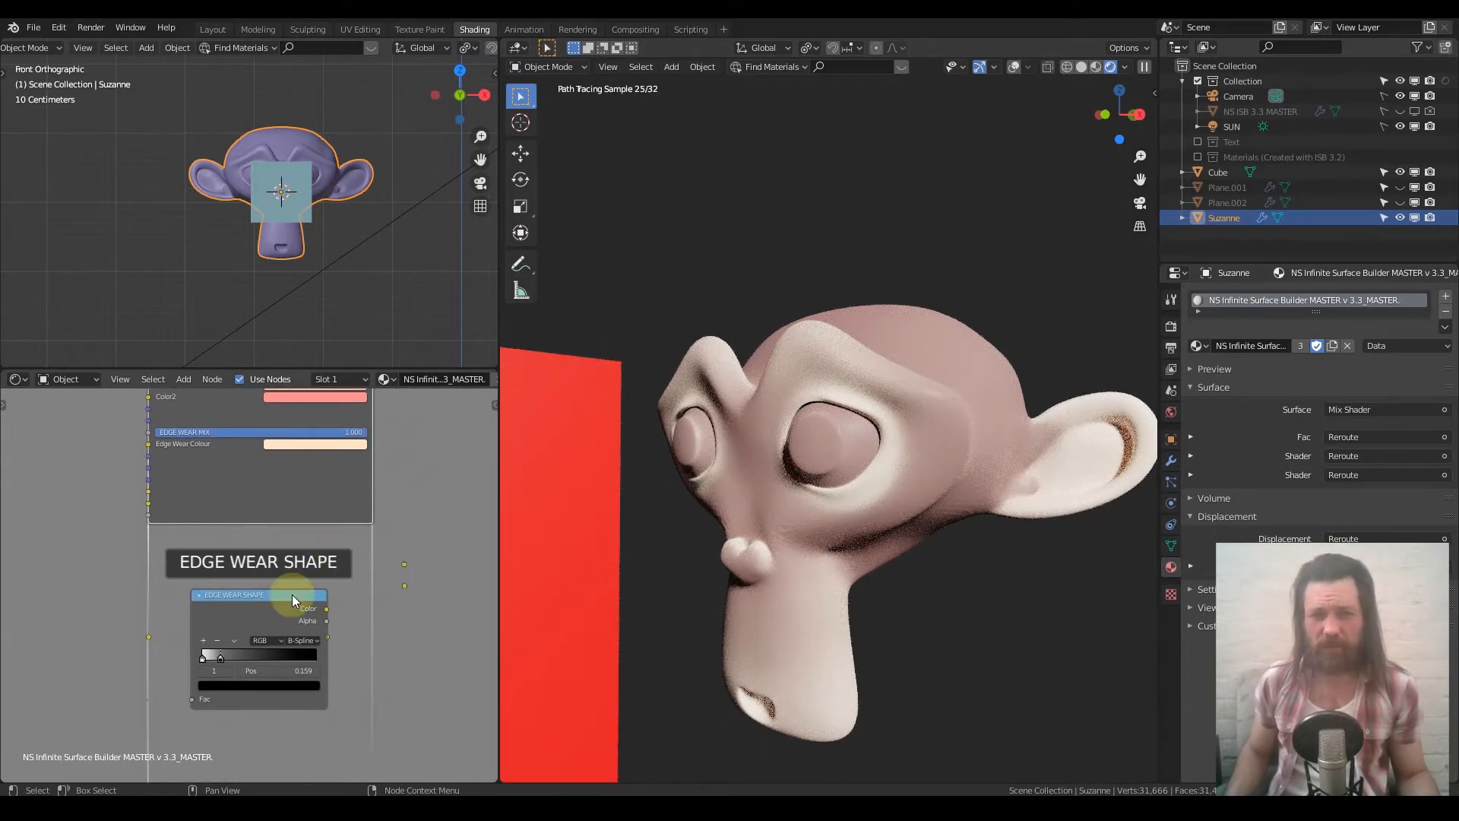
{"action": "middle_click_drag", "start_coordinate": [256, 507], "coordinate": [263, 583]}
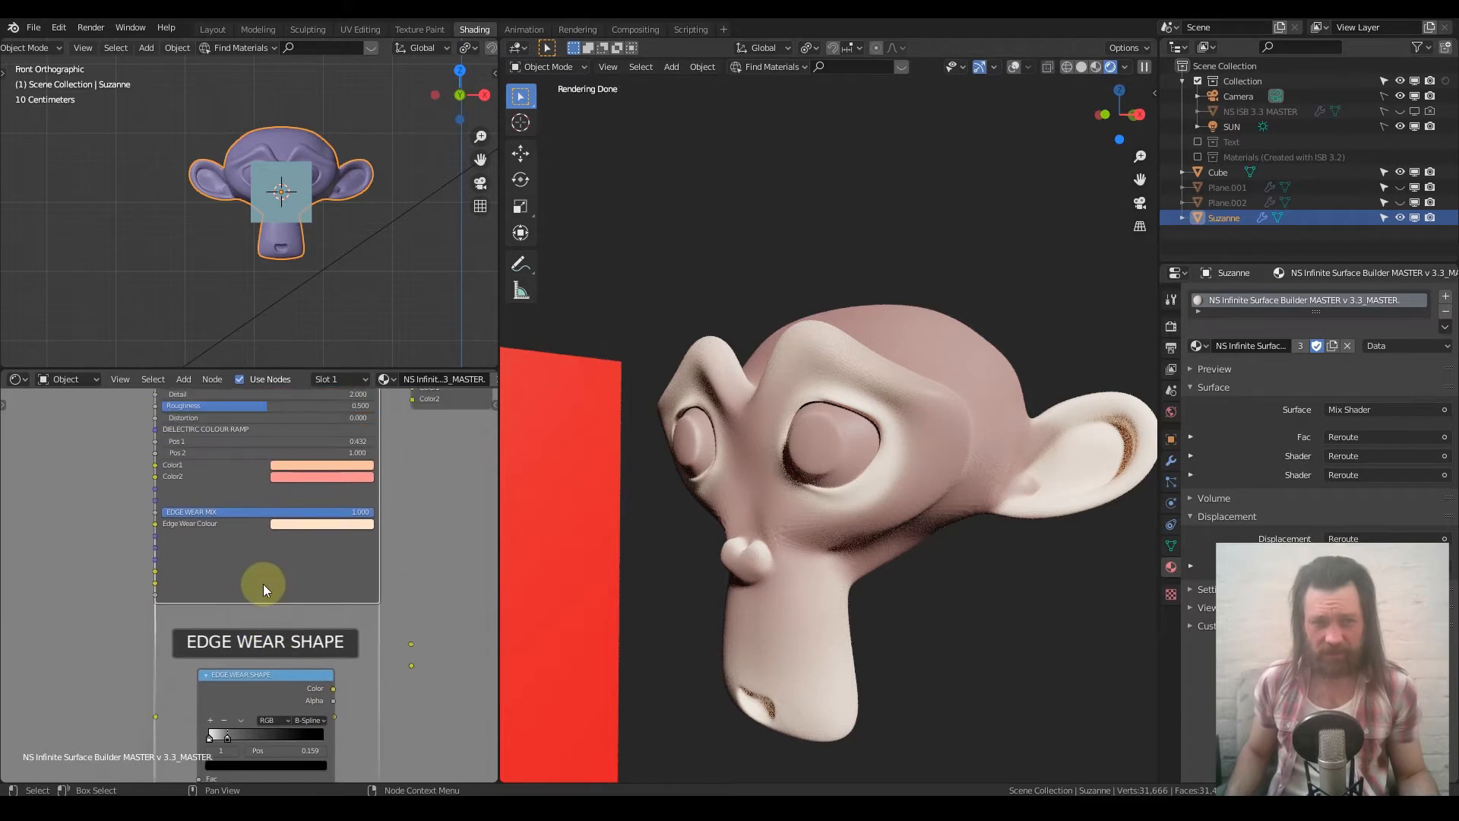
{"action": "scroll", "coordinate": [267, 559], "scroll_direction": "up", "scroll_amount": 1}
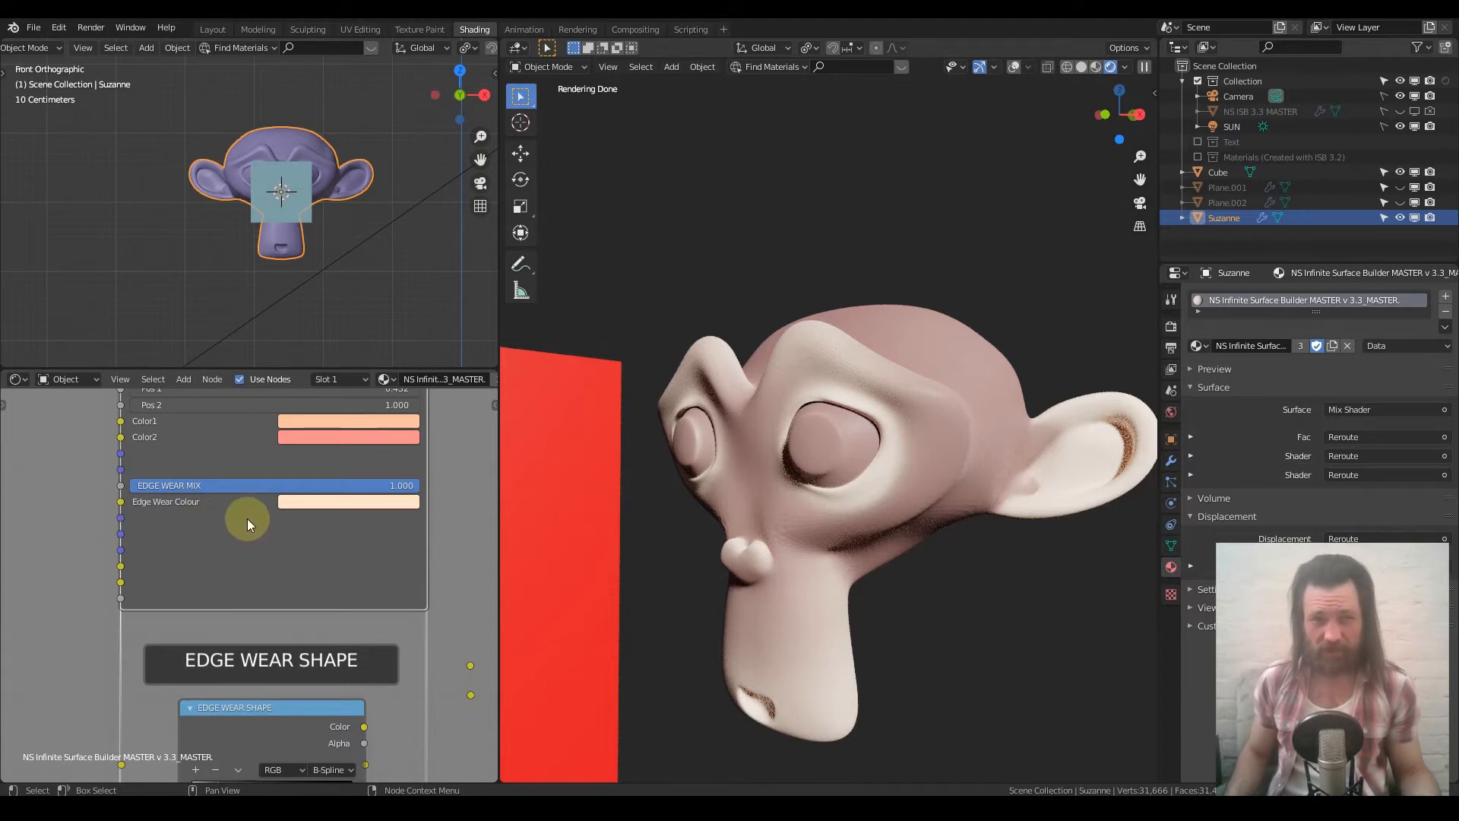
{"action": "middle_click_drag", "start_coordinate": [313, 599], "coordinate": [337, 423]}
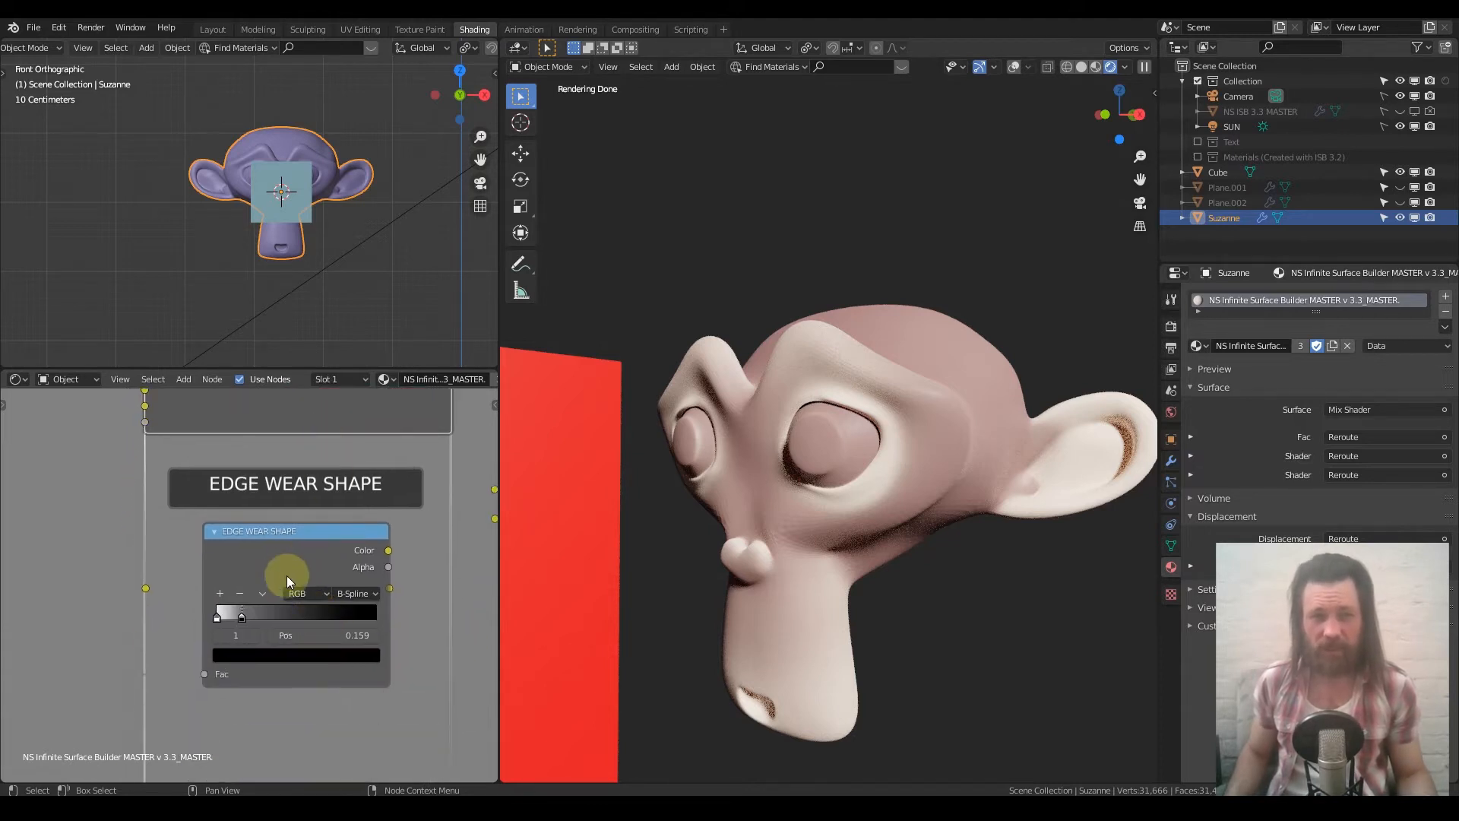
{"action": "scroll", "coordinate": [285, 590], "scroll_direction": "up", "scroll_amount": 3}
{"action": "middle_click_drag", "start_coordinate": [351, 584], "coordinate": [294, 508]}
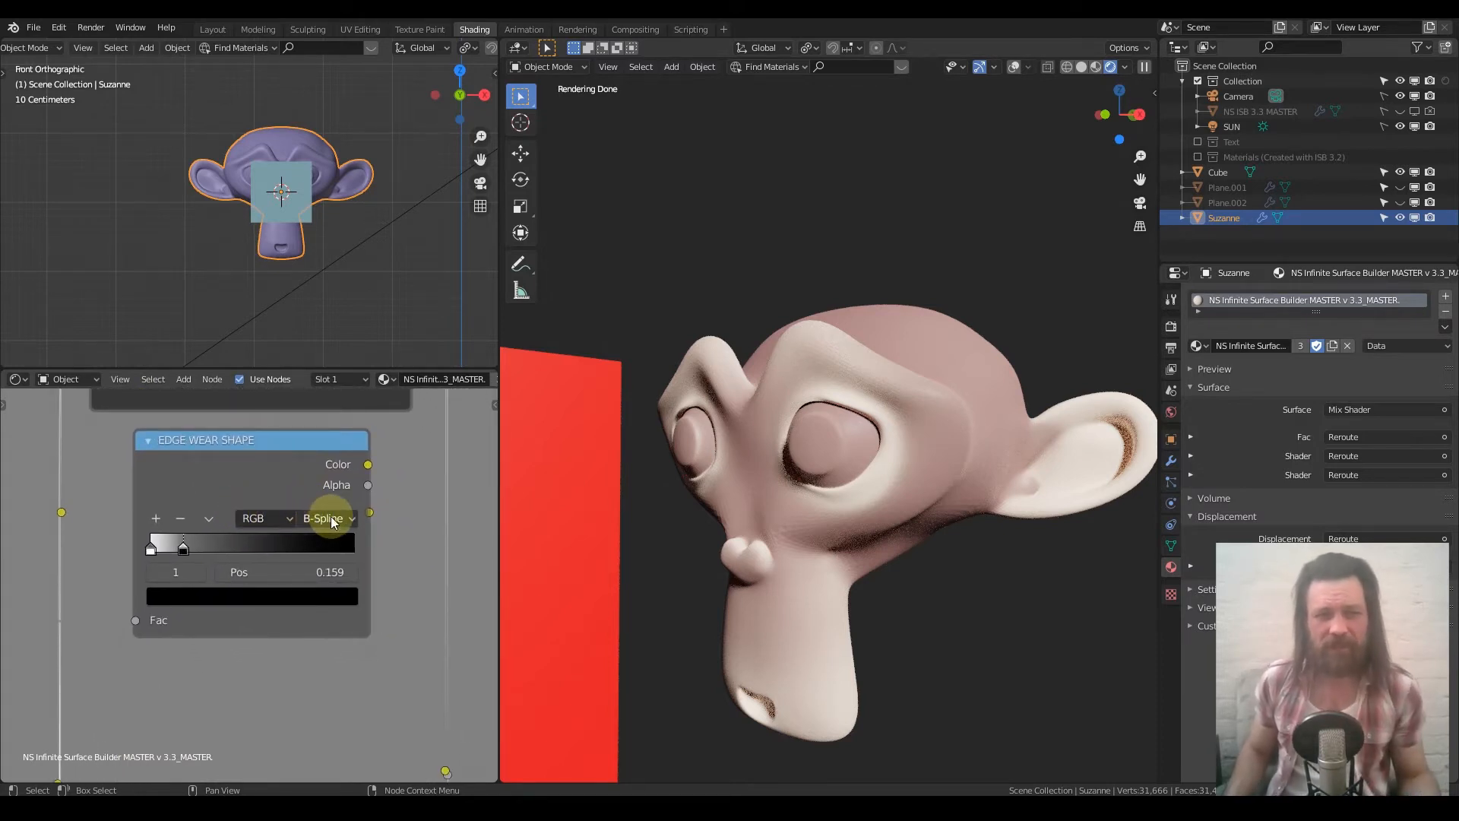
Step: Review the interpolation options of the Edge Wear Shape ramp and examine the edge wear around the monkey's eye and brow
{"action": "left_click", "coordinate": [331, 517]}
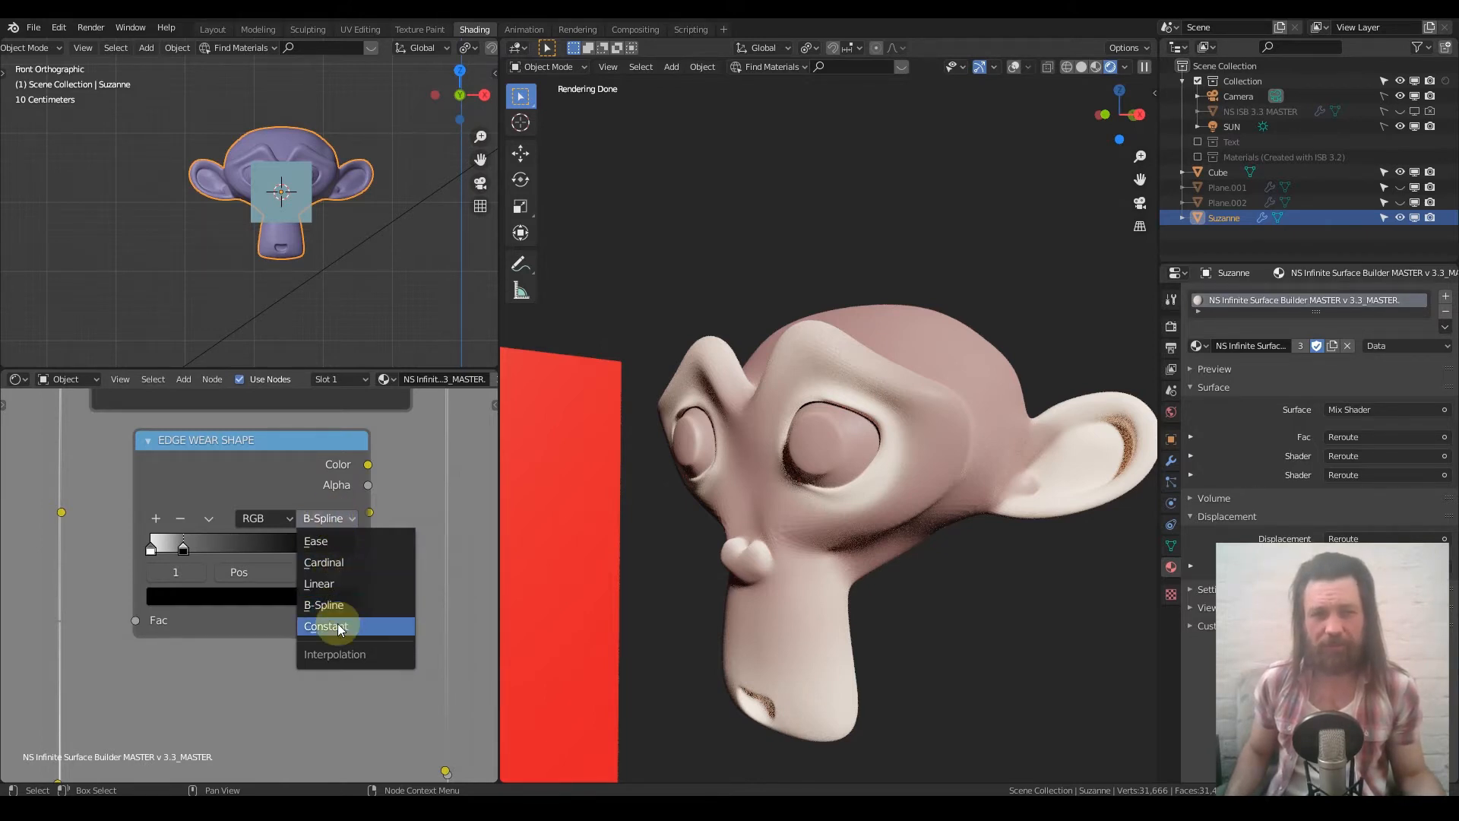
{"action": "left_click", "coordinate": [285, 485]}
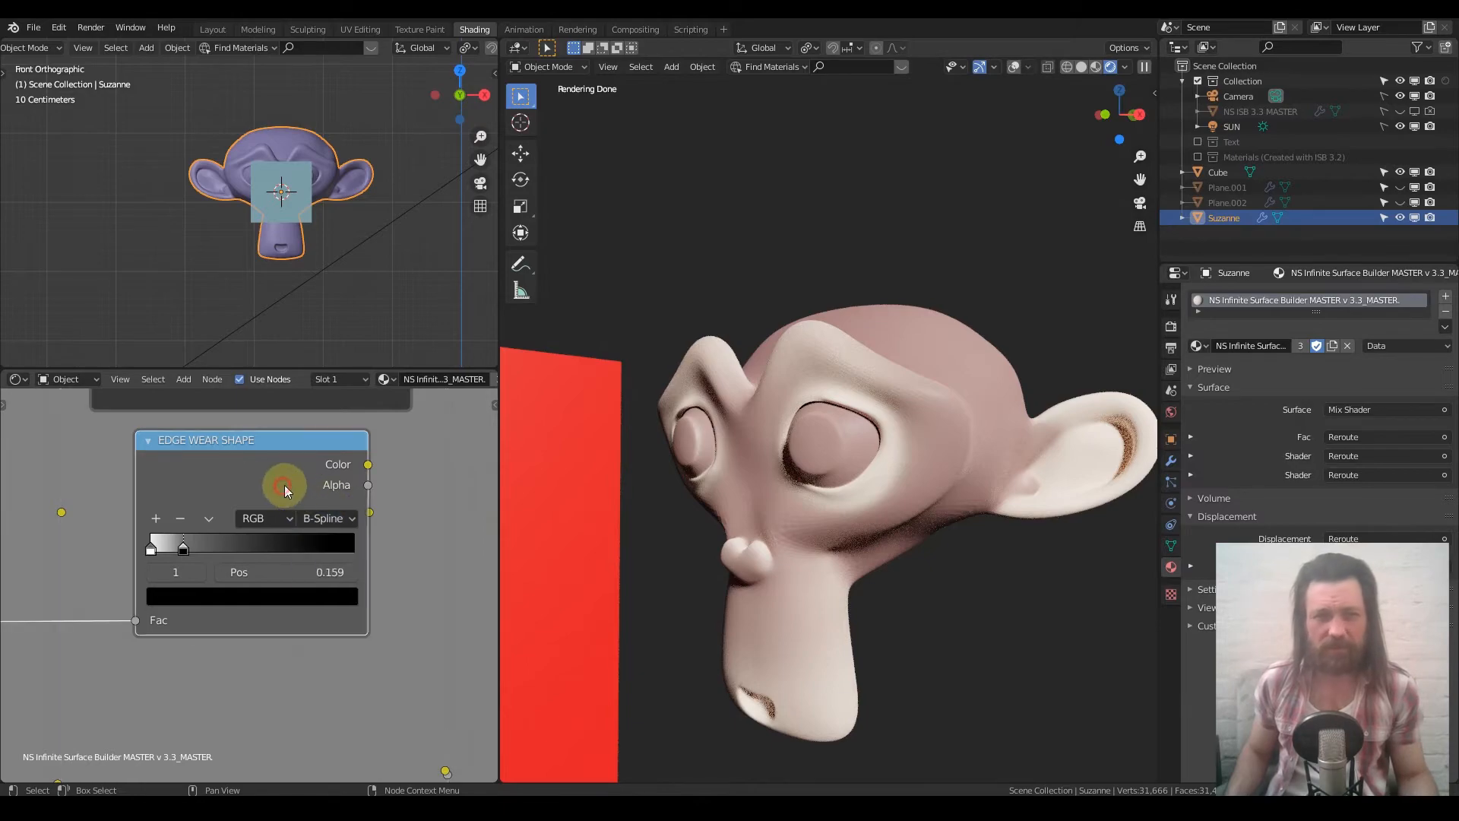
{"action": "mouse_move", "coordinate": [743, 436]}
{"action": "middle_mouse_down"}
{"action": "mouse_move", "coordinate": [749, 464]}
{"action": "mouse_move", "coordinate": [878, 448]}
{"action": "middle_mouse_up"}
{"action": "scroll", "coordinate": [800, 450], "scroll_direction": "up", "scroll_amount": 6}
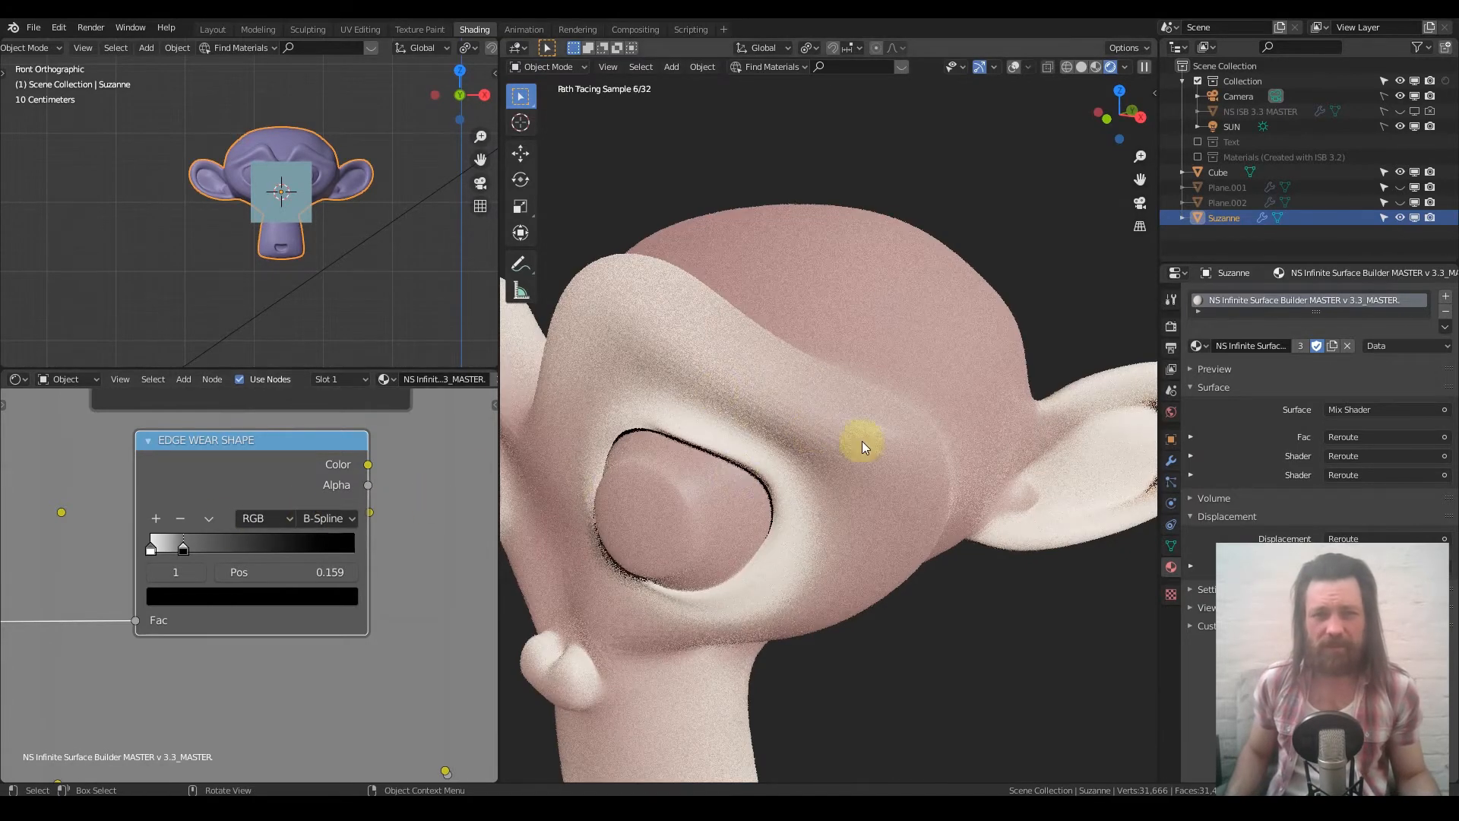
{"action": "scroll", "coordinate": [343, 485], "scroll_direction": "down", "scroll_amount": 2}
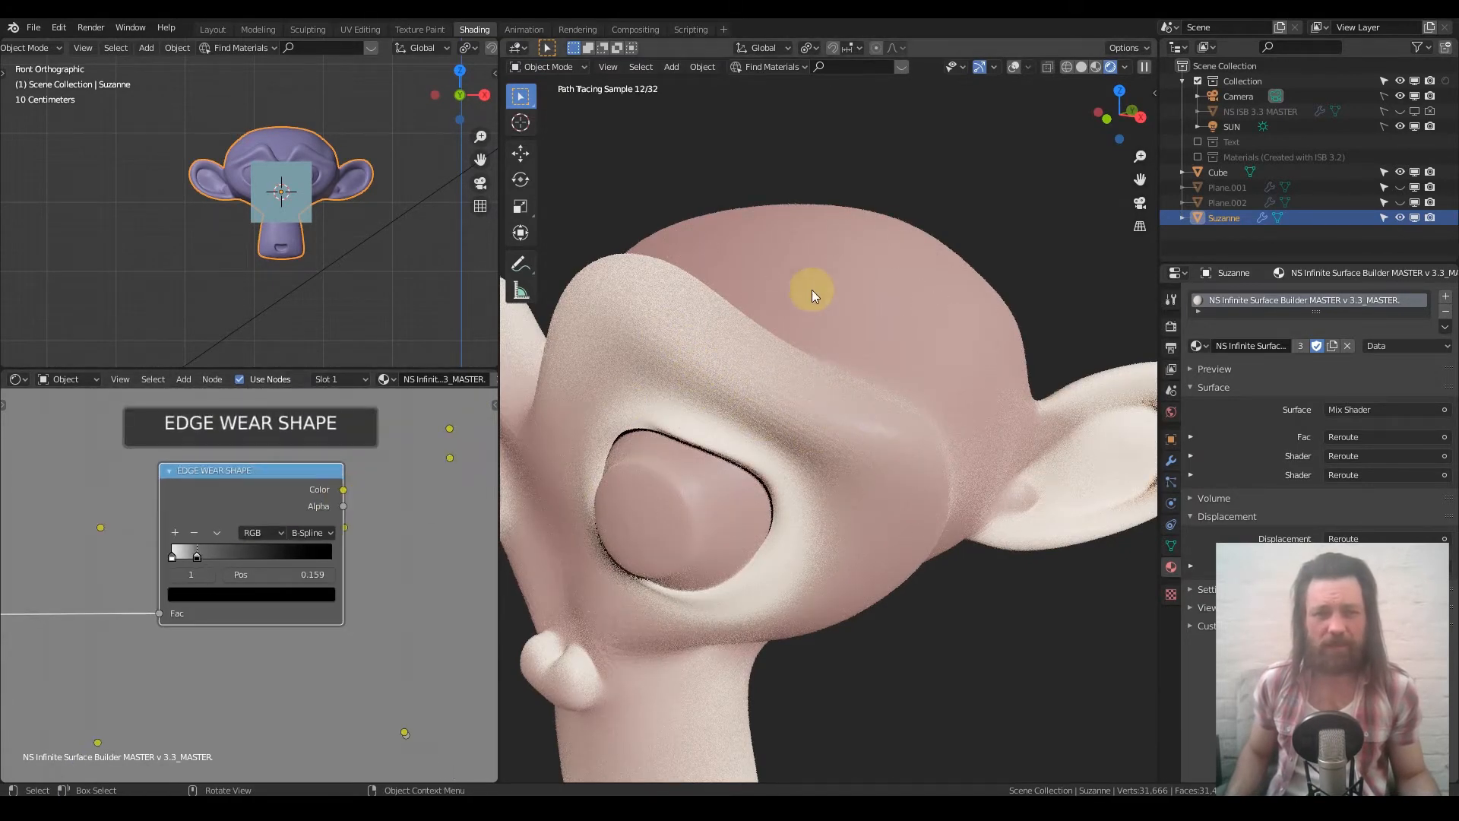
{"action": "scroll", "coordinate": [258, 516], "scroll_direction": "down", "scroll_amount": 1}
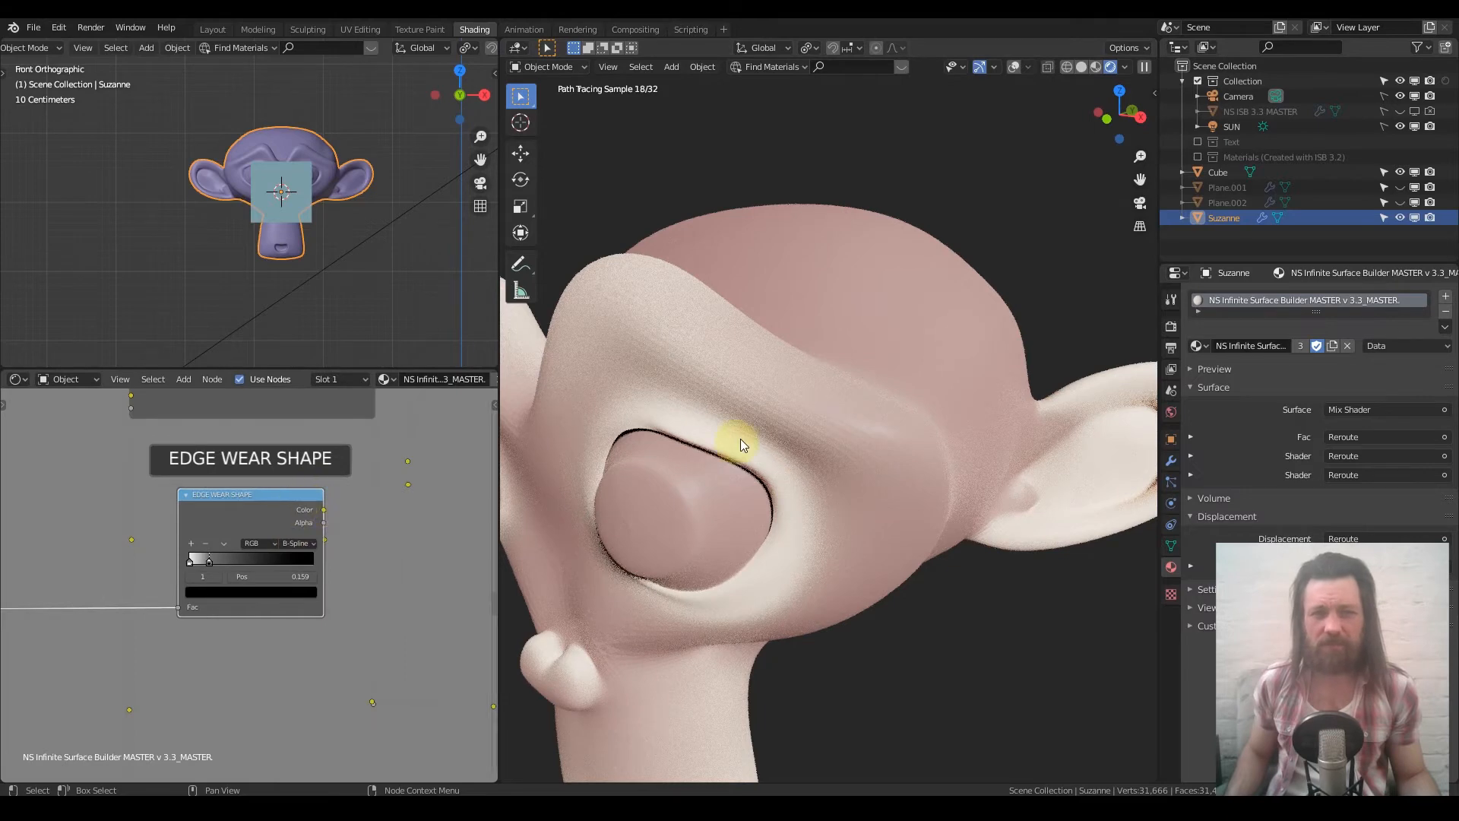
{"action": "scroll", "coordinate": [732, 459], "scroll_direction": "down", "scroll_amount": 5}
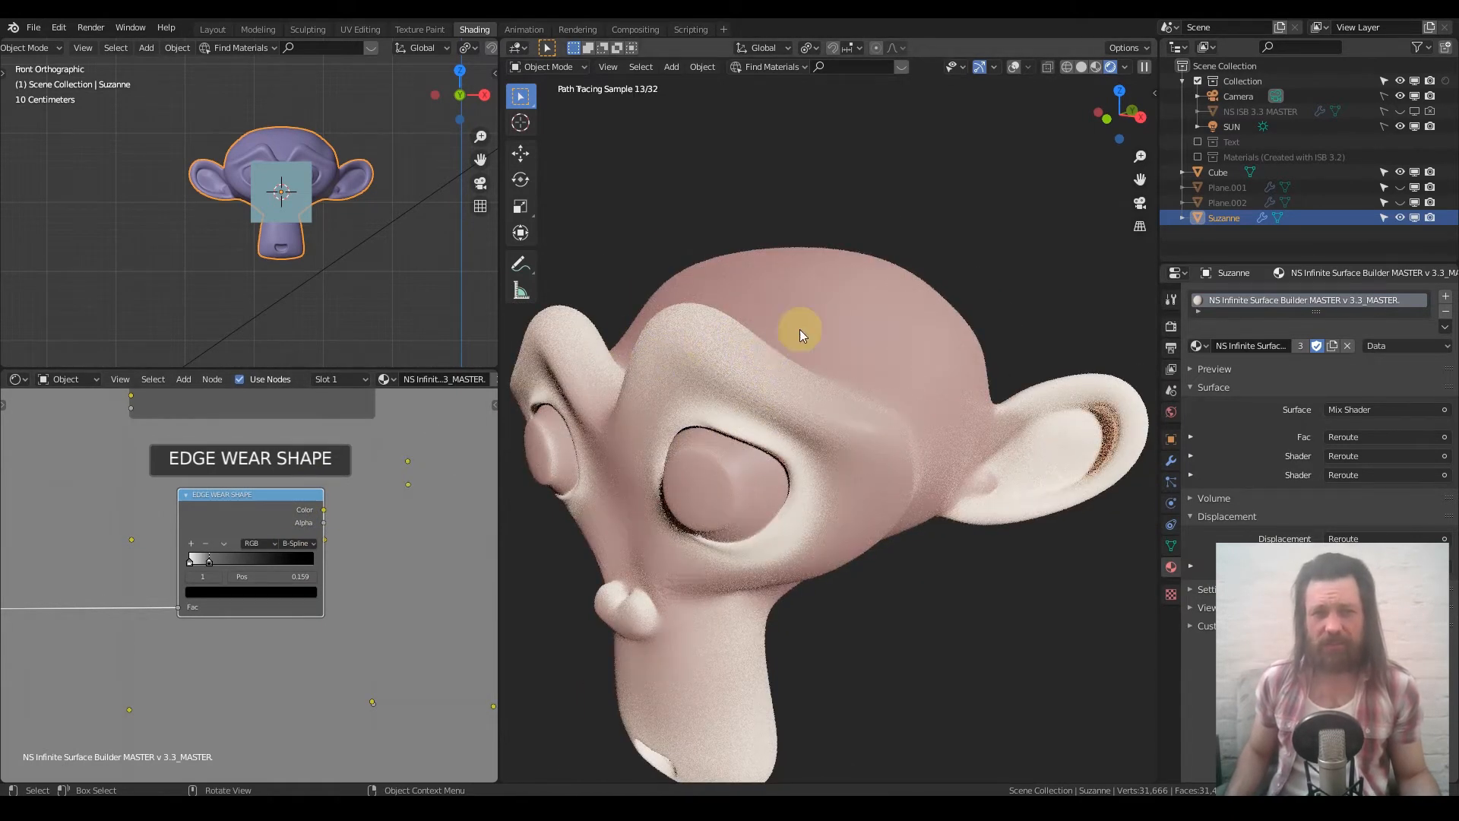
Step: Set the Edge Wear Shape ramp's interpolation to Linear and move its black stop to position 0.177
{"action": "scroll", "coordinate": [294, 518], "scroll_direction": "up", "scroll_amount": 7}
{"action": "middle_click_drag", "start_coordinate": [284, 560], "coordinate": [304, 564]}
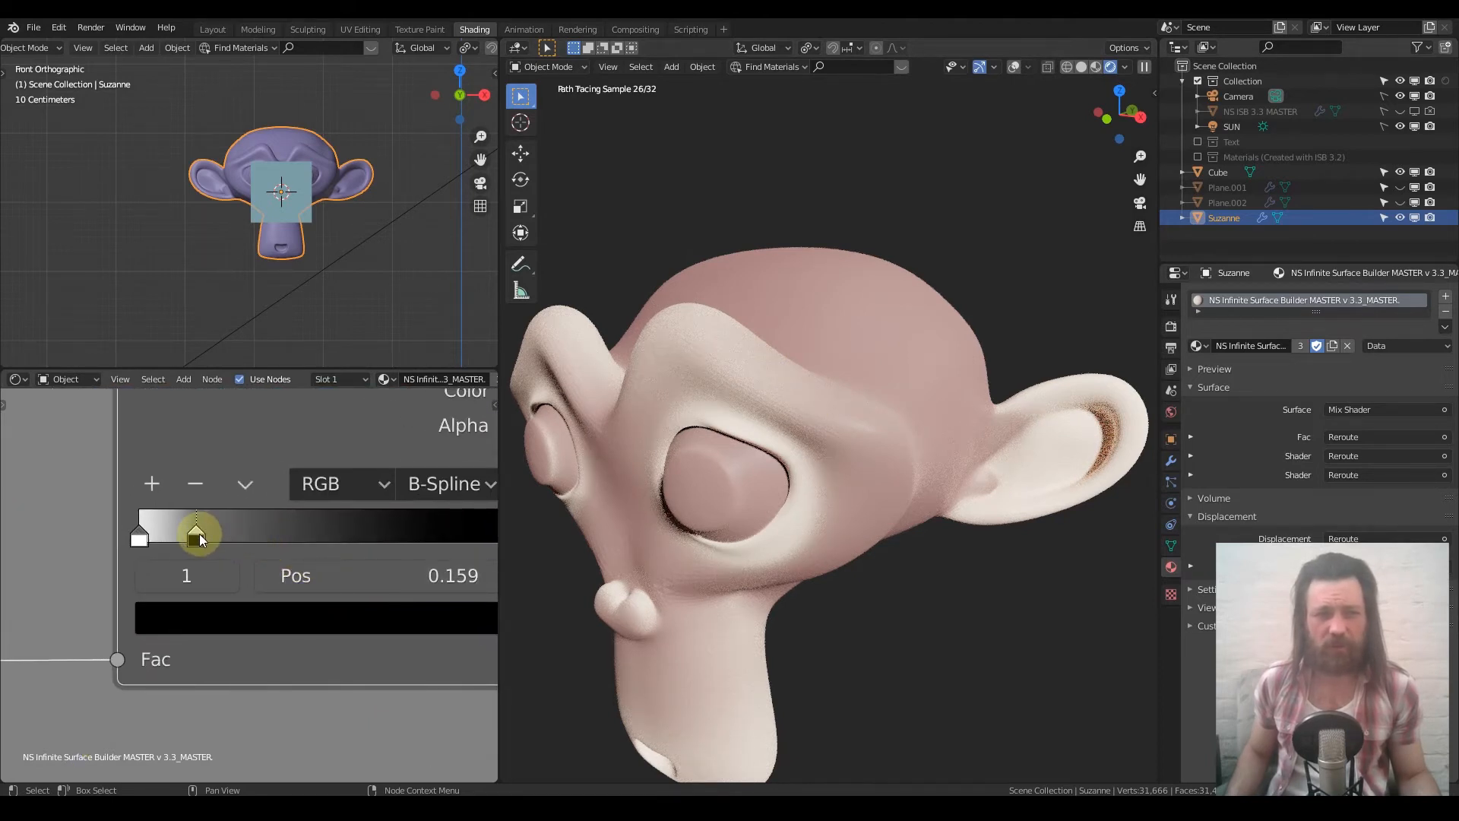
{"action": "left_click", "coordinate": [445, 482]}
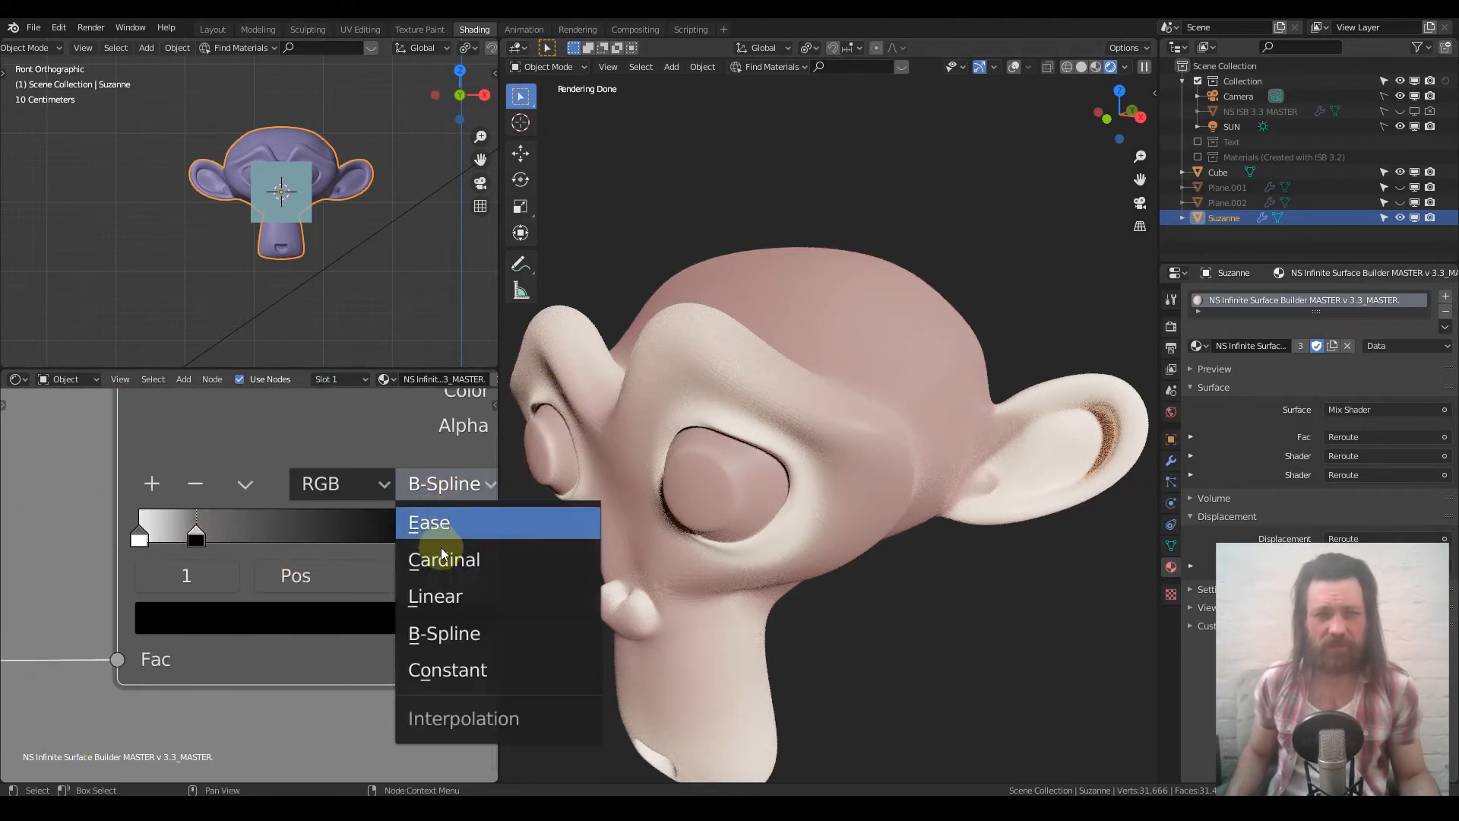
{"action": "left_click", "coordinate": [447, 596]}
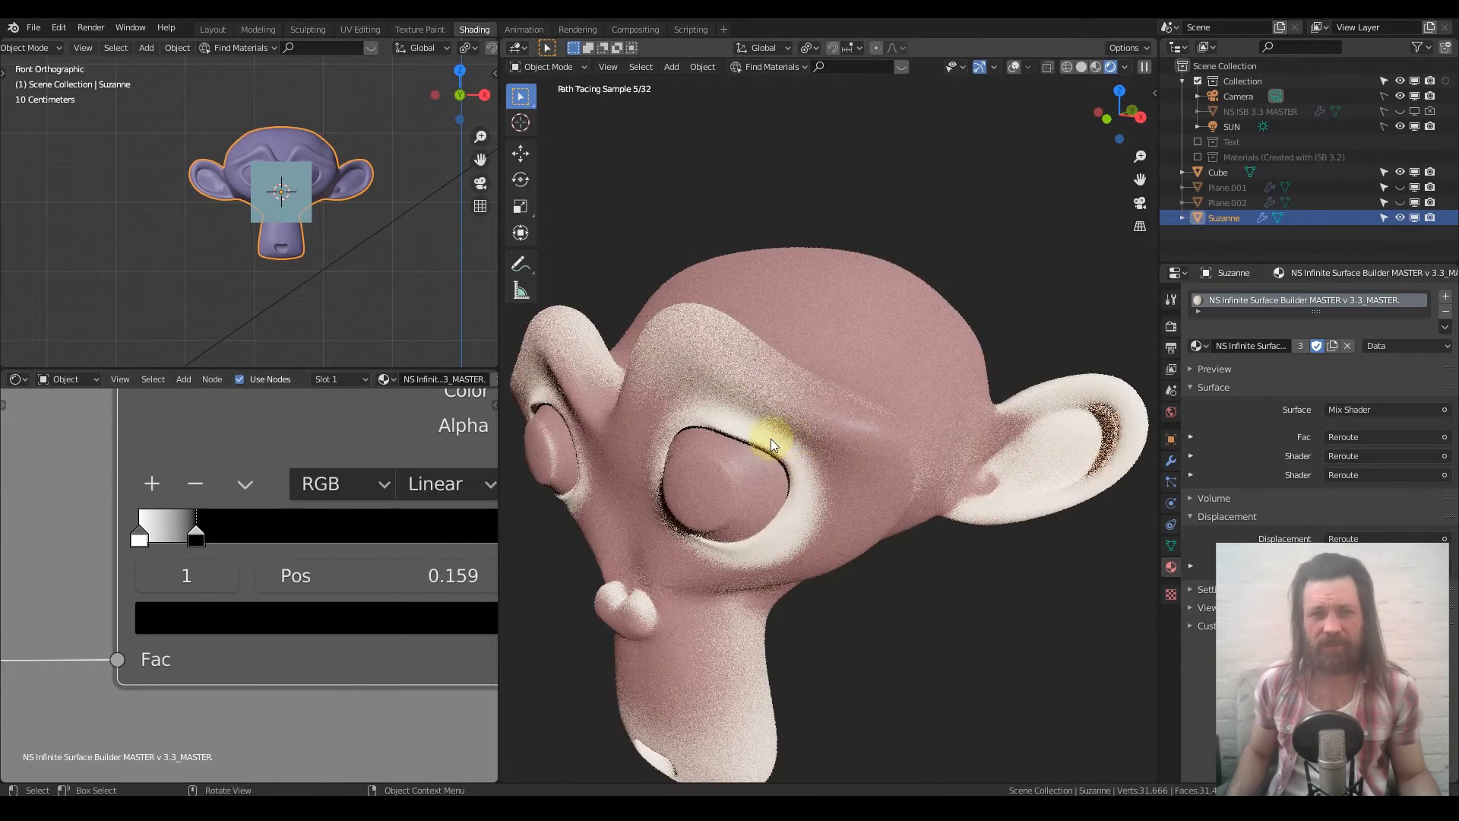
{"action": "mouse_move", "coordinate": [190, 541]}
{"action": "left_mouse_down"}
{"action": "mouse_move", "coordinate": [163, 531]}
{"action": "mouse_move", "coordinate": [172, 541]}
{"action": "left_mouse_up"}
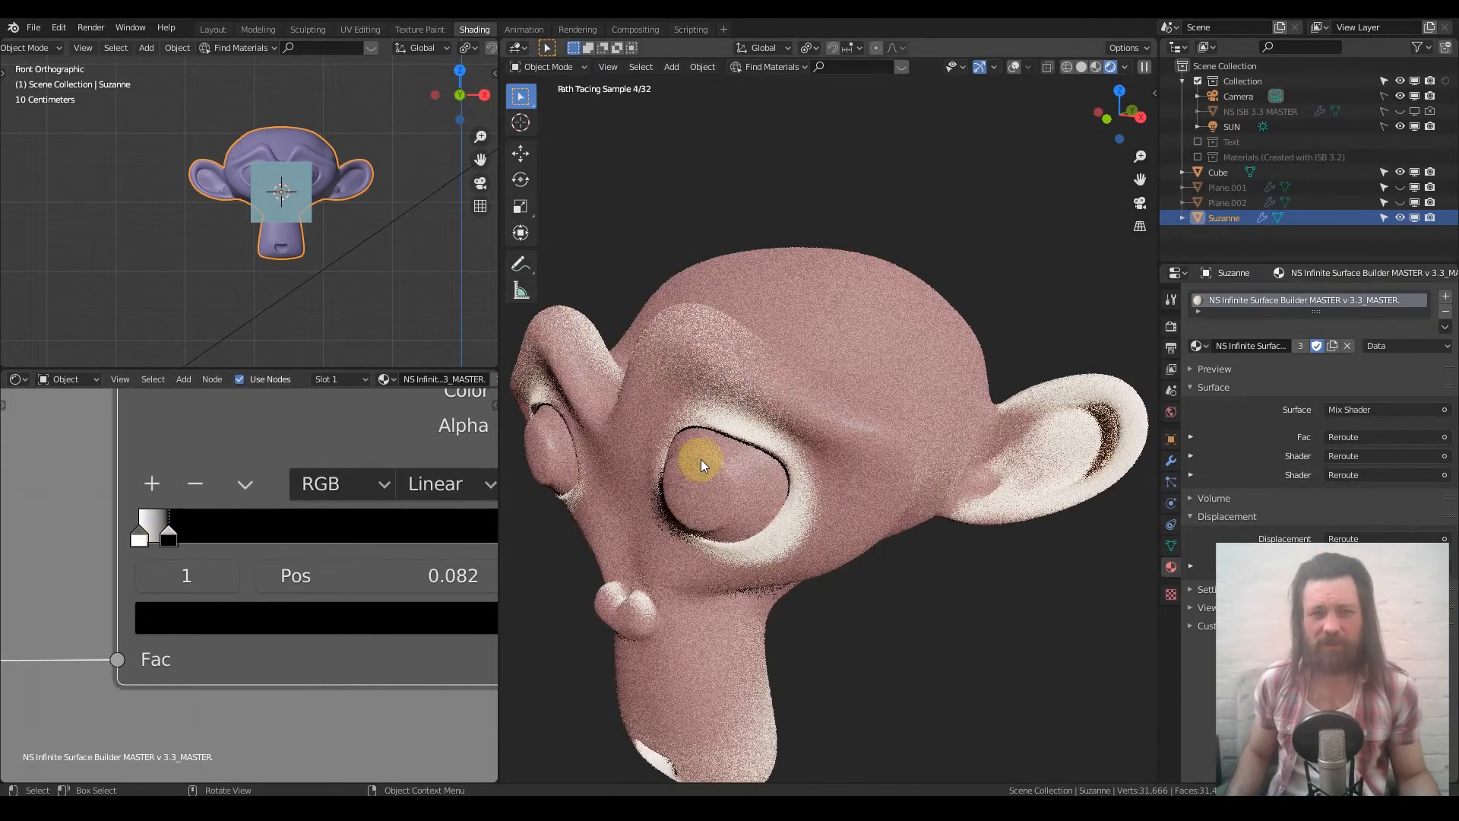
{"action": "mouse_move", "coordinate": [186, 524]}
{"action": "left_mouse_down"}
{"action": "mouse_move", "coordinate": [235, 528]}
{"action": "mouse_move", "coordinate": [201, 535]}
{"action": "left_mouse_up"}
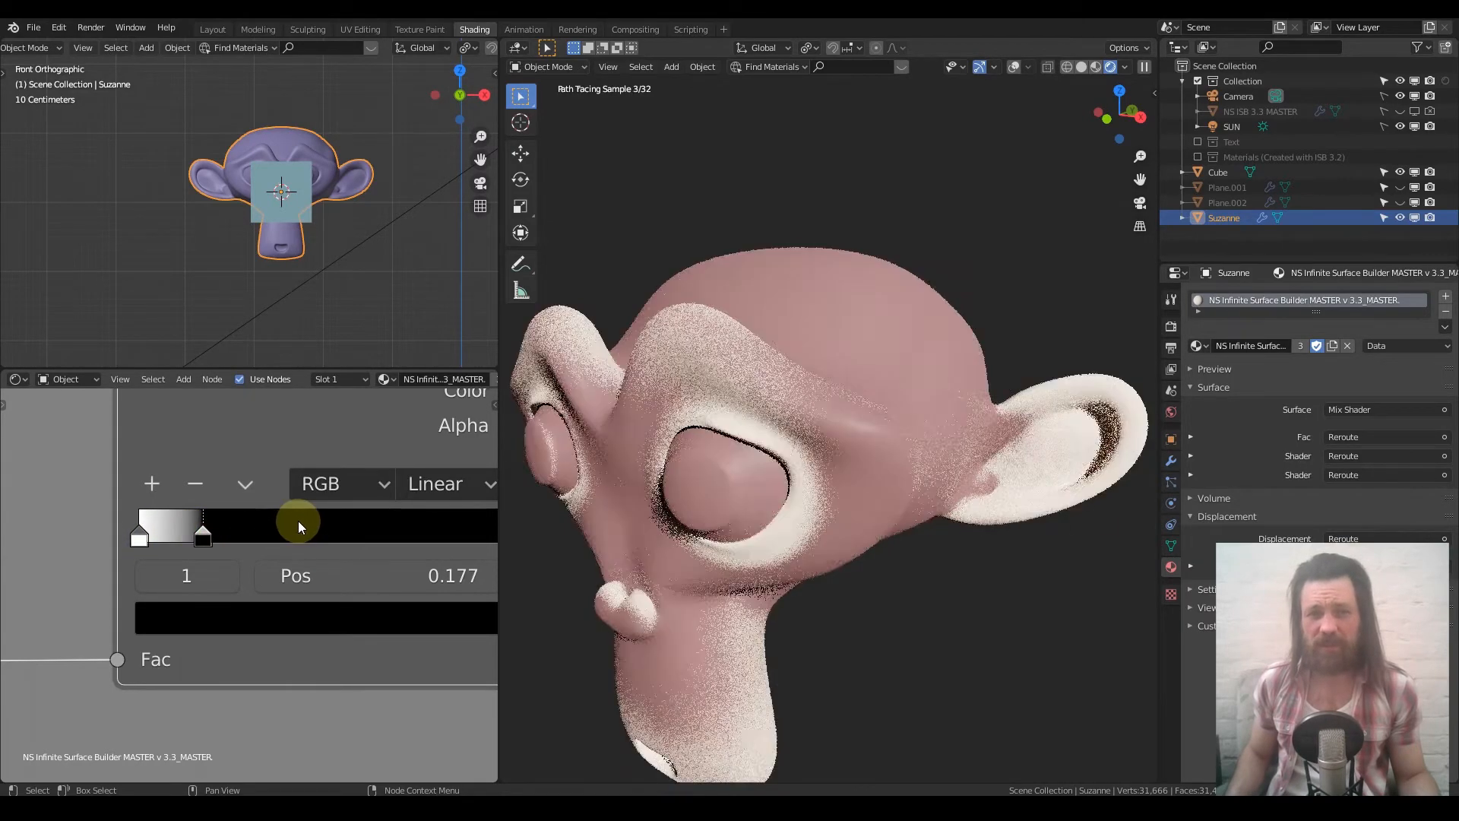
Step: Turn the Edge Wear Mix of the main shader group all the way down
{"action": "scroll", "coordinate": [298, 521], "scroll_direction": "down", "scroll_amount": 5}
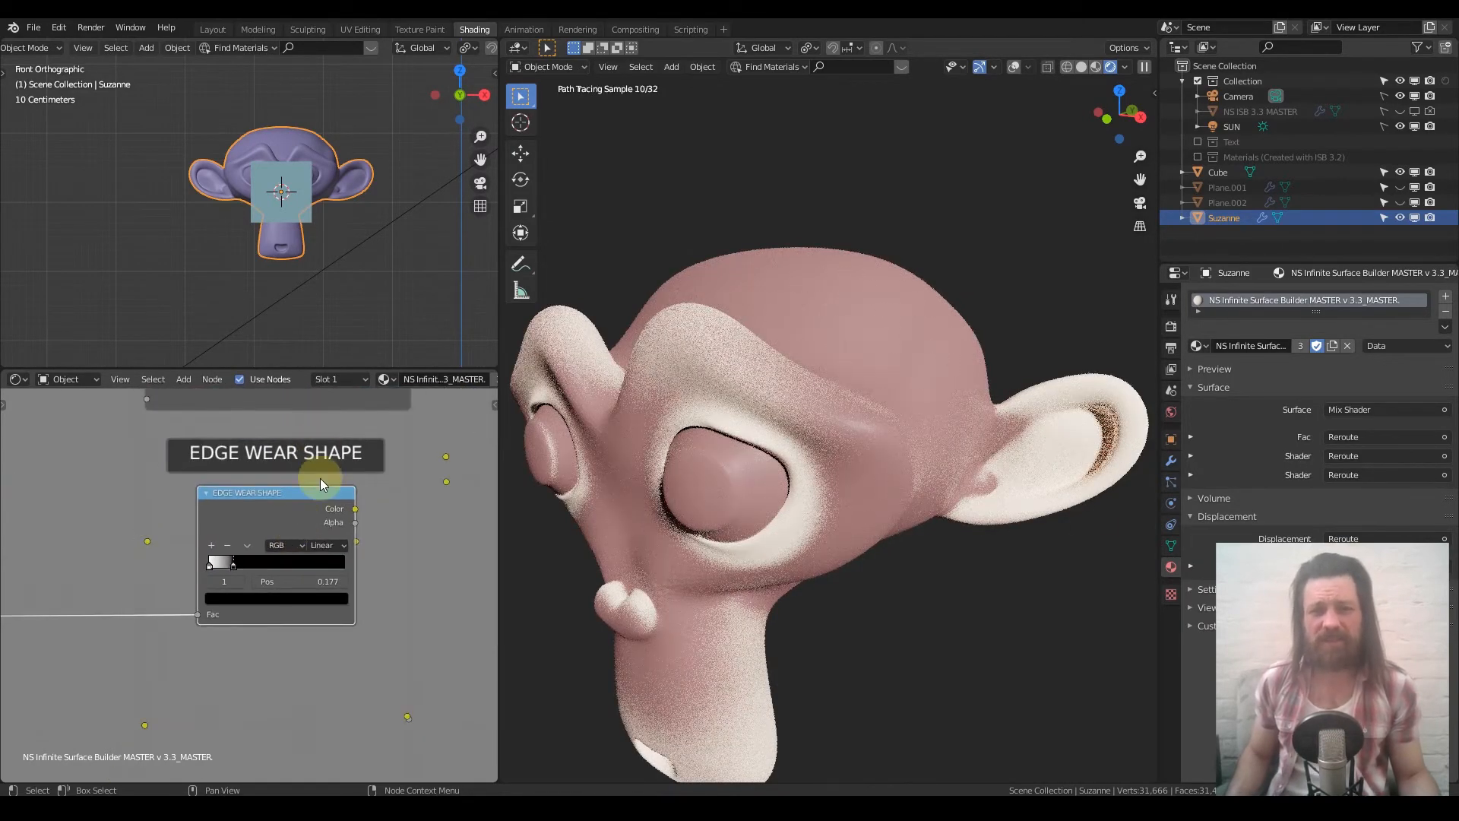
{"action": "scroll", "coordinate": [318, 490], "scroll_direction": "up", "scroll_amount": 5, "text": "shift"}
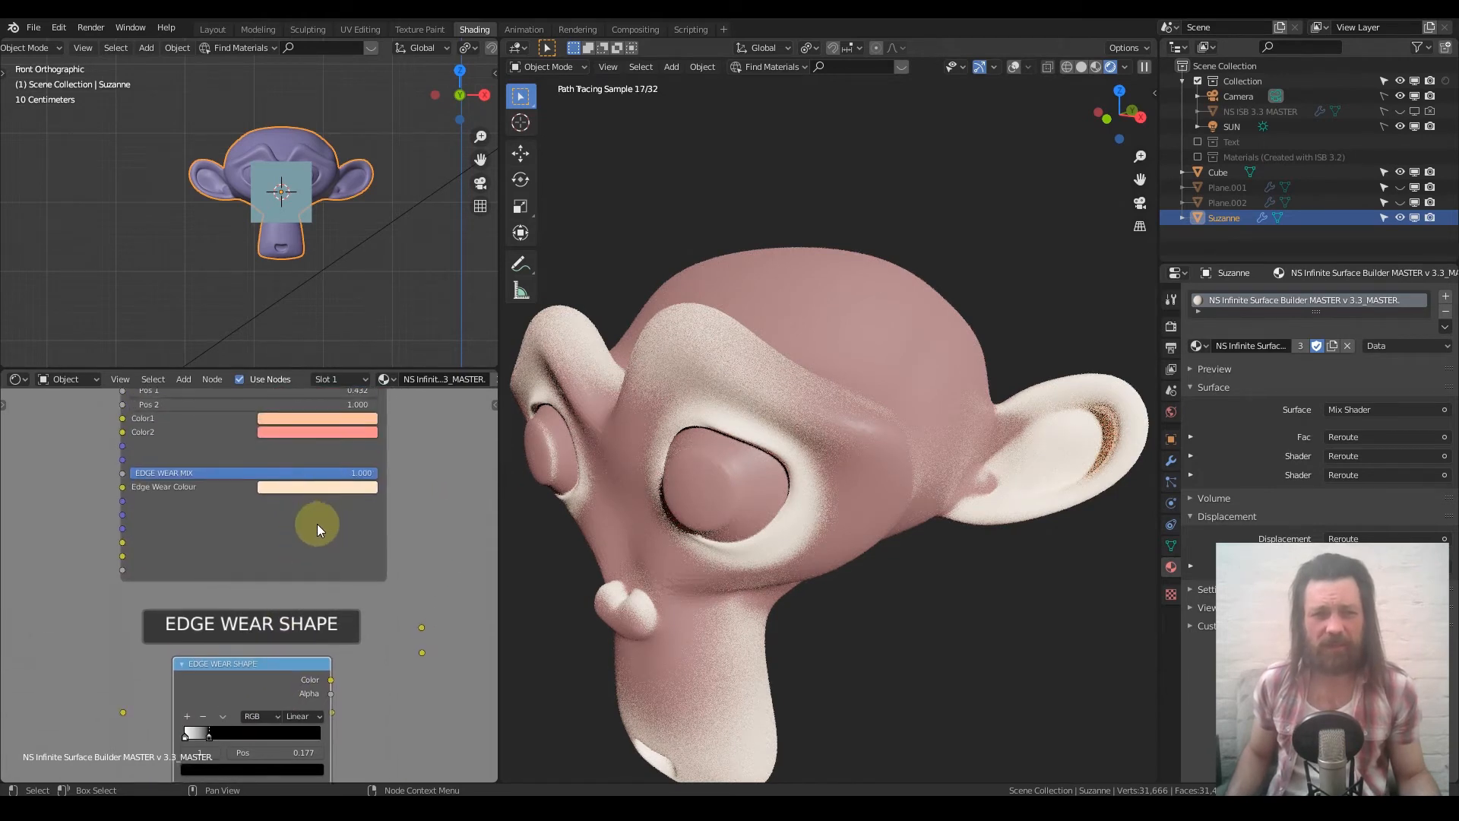
{"action": "scroll", "coordinate": [292, 554], "scroll_direction": "down", "scroll_amount": 1}
{"action": "scroll", "coordinate": [282, 516], "scroll_direction": "down", "scroll_amount": 1}
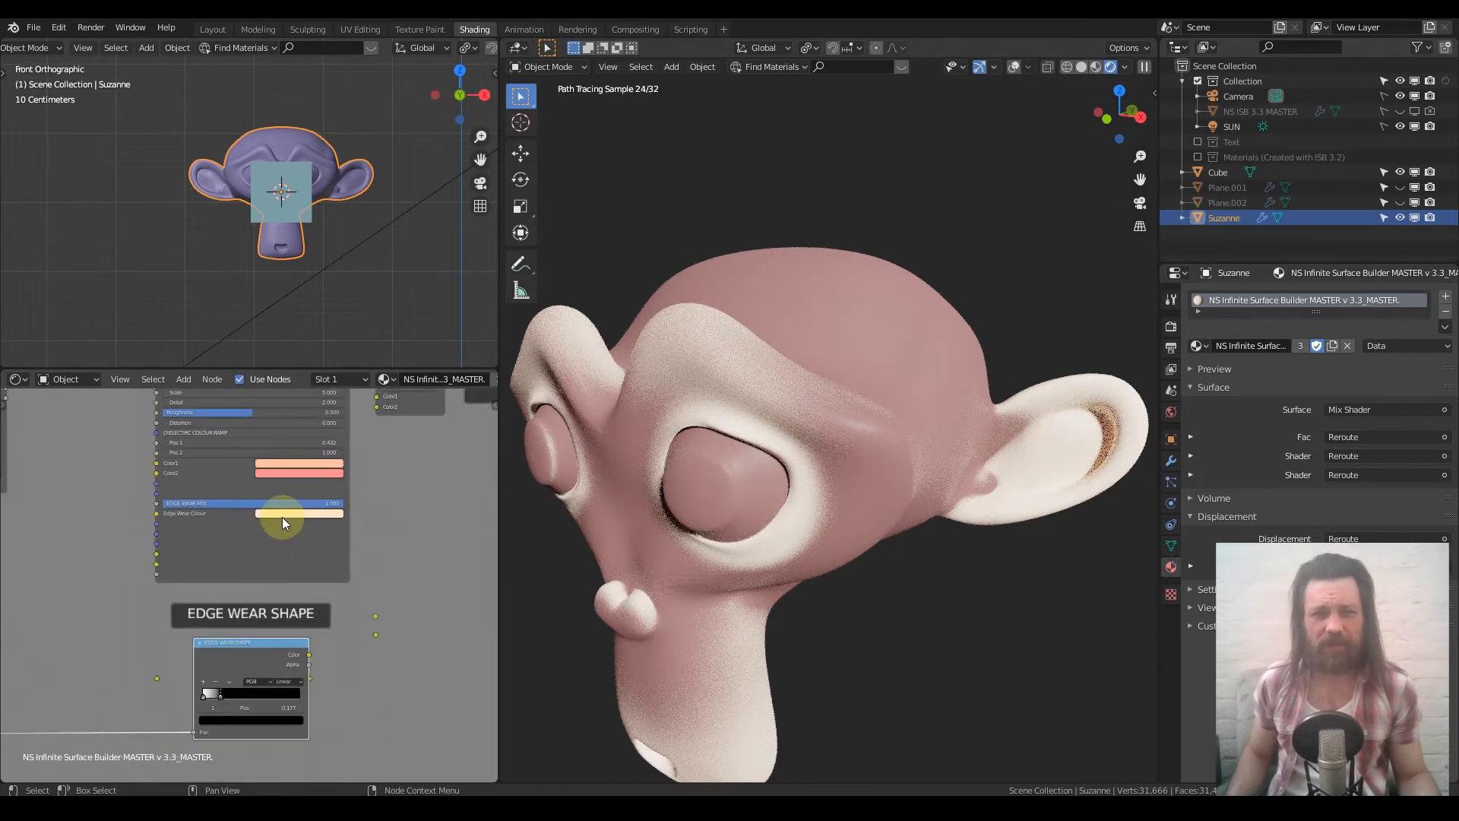
{"action": "scroll", "coordinate": [199, 544], "scroll_direction": "down", "scroll_amount": 4}
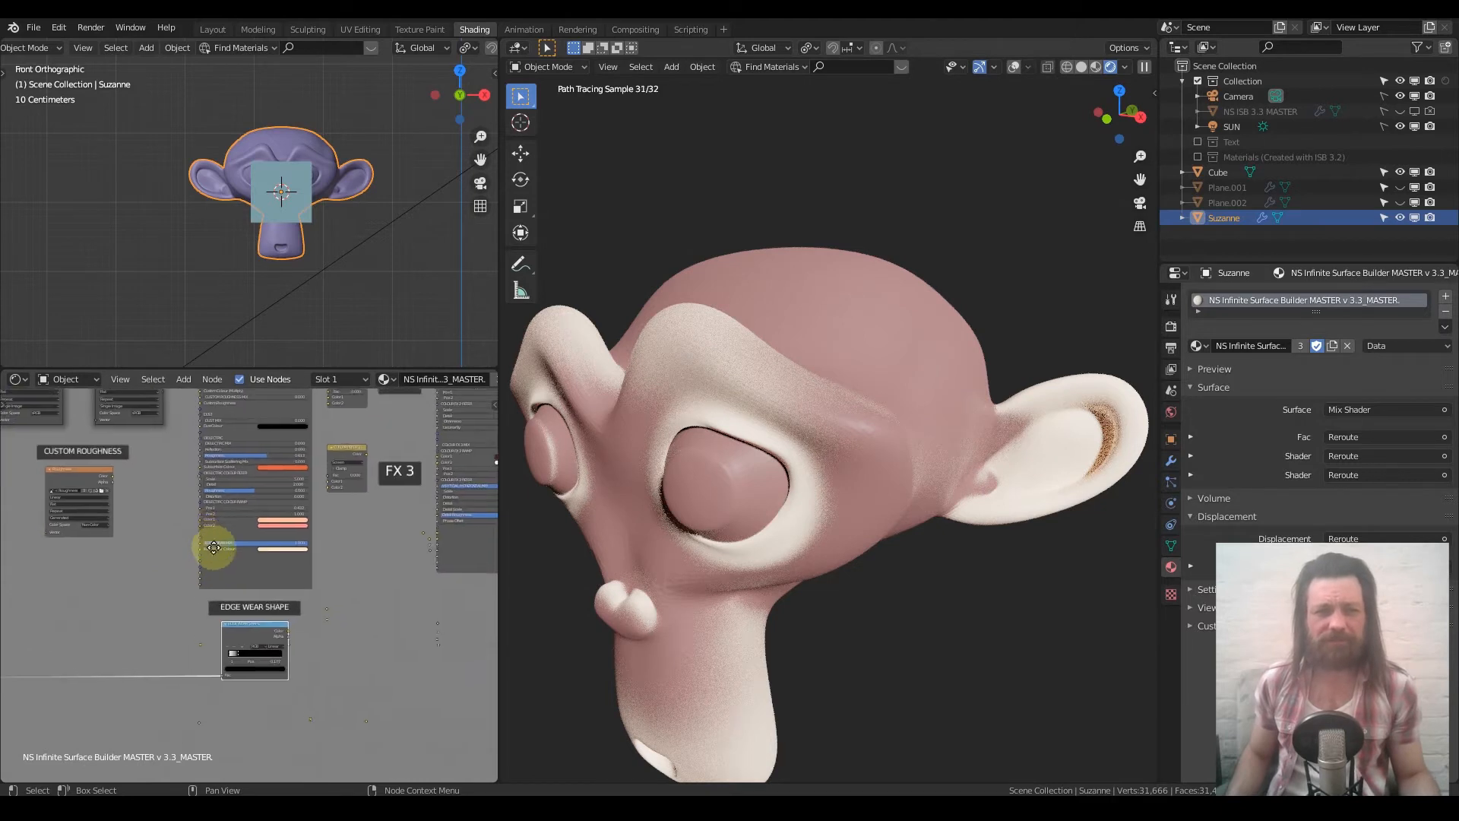
{"action": "scroll", "coordinate": [260, 579], "scroll_direction": "up", "scroll_amount": 5}
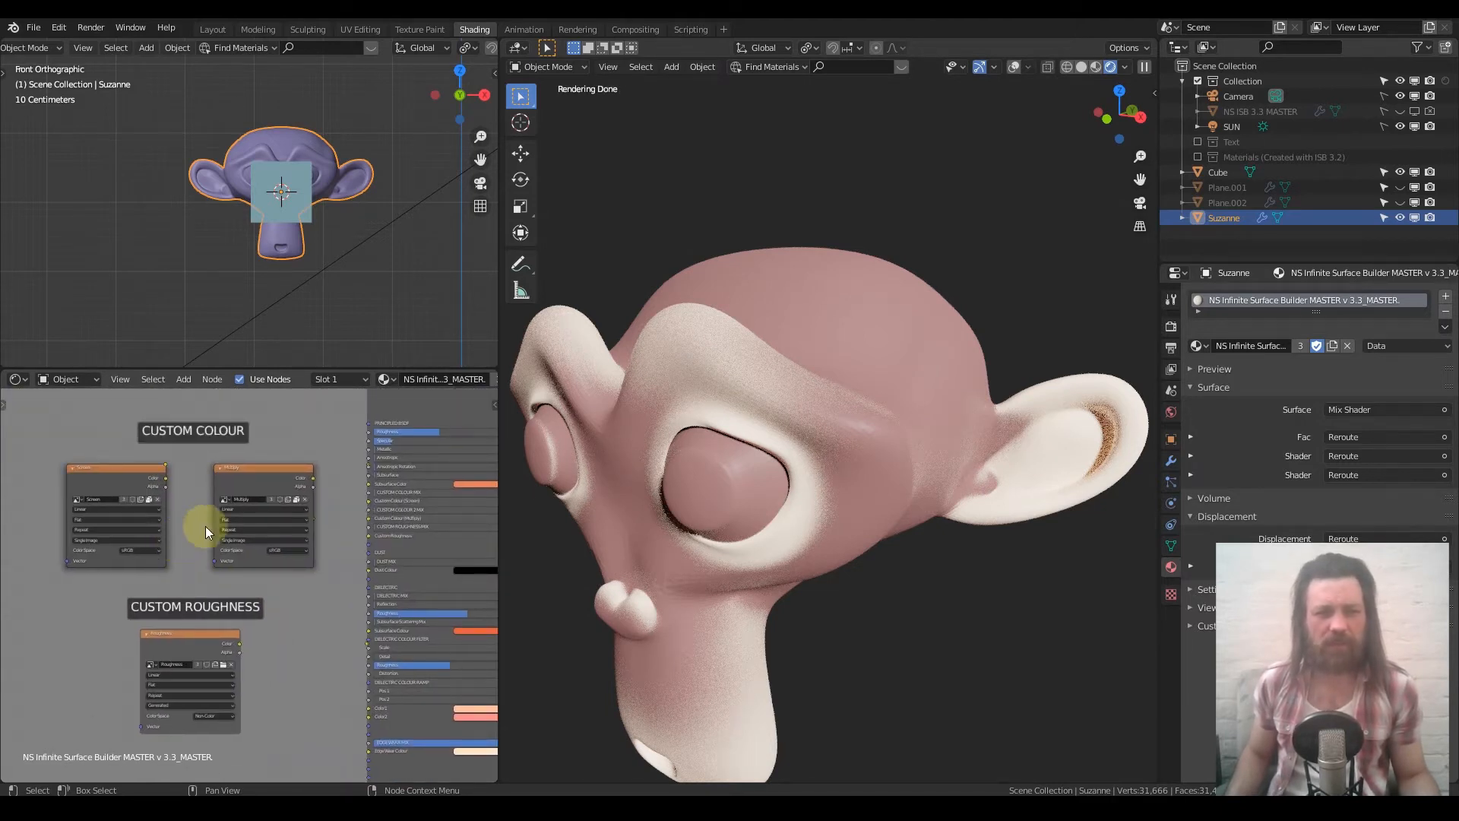
{"action": "scroll", "coordinate": [368, 553], "scroll_direction": "down", "scroll_amount": 3}
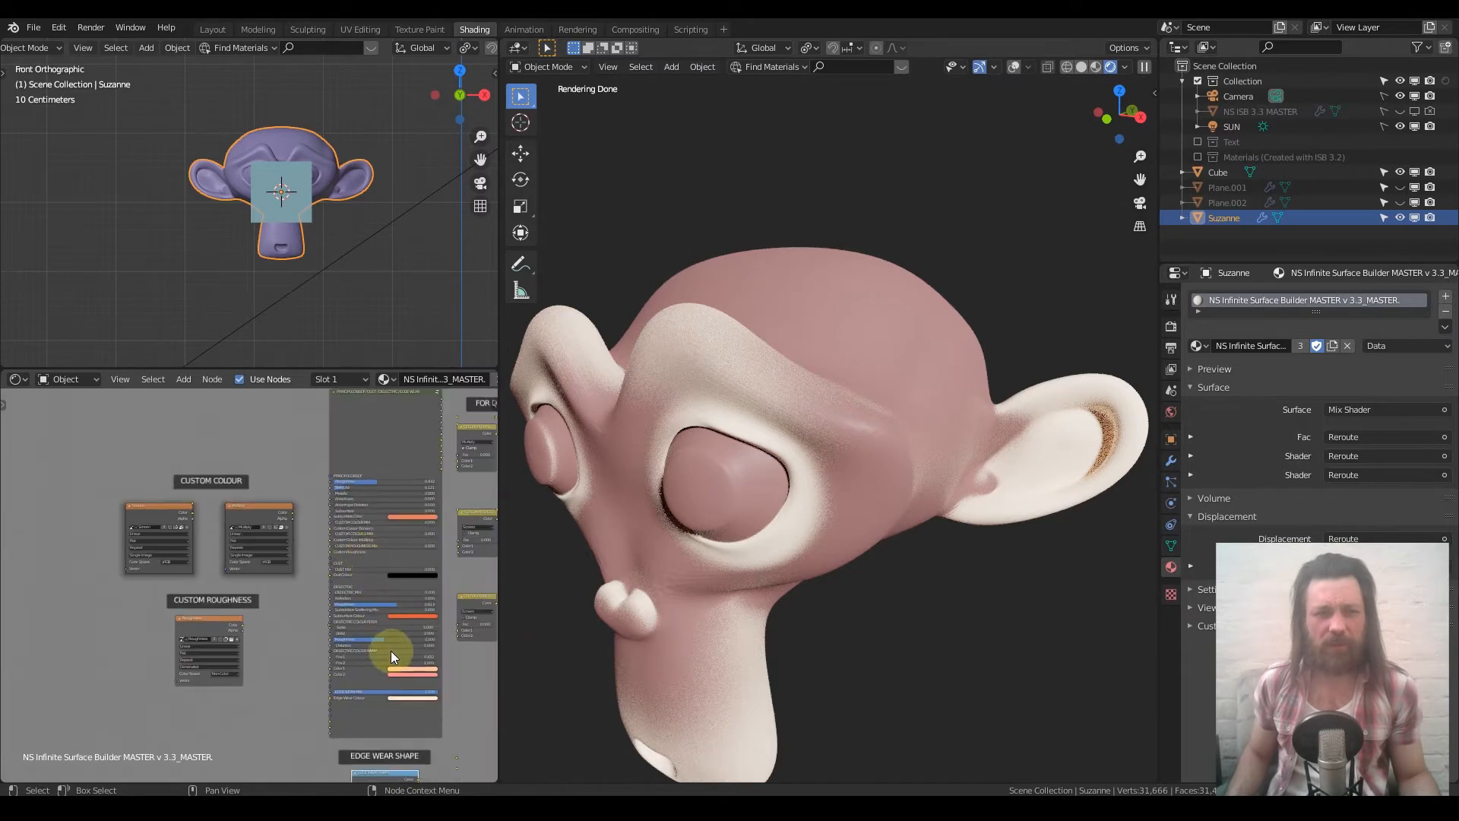
{"action": "middle_click_drag", "start_coordinate": [391, 651], "coordinate": [290, 535]}
{"action": "scroll", "coordinate": [290, 535], "scroll_direction": "up", "scroll_amount": 5}
{"action": "scroll", "coordinate": [305, 590], "scroll_direction": "up", "scroll_amount": 1}
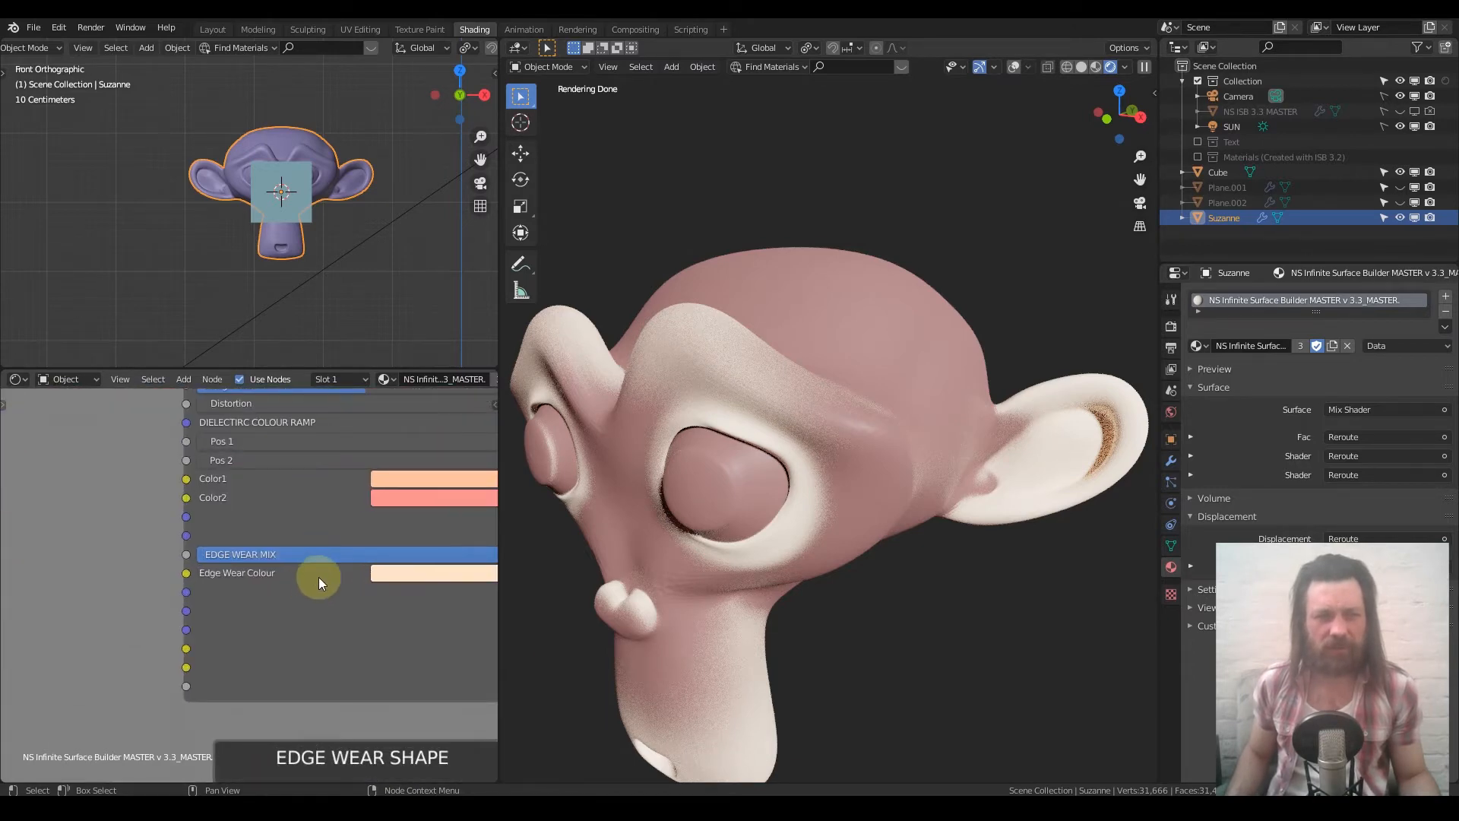
{"action": "left_click_drag", "start_coordinate": [404, 554], "coordinate": [197, 555]}
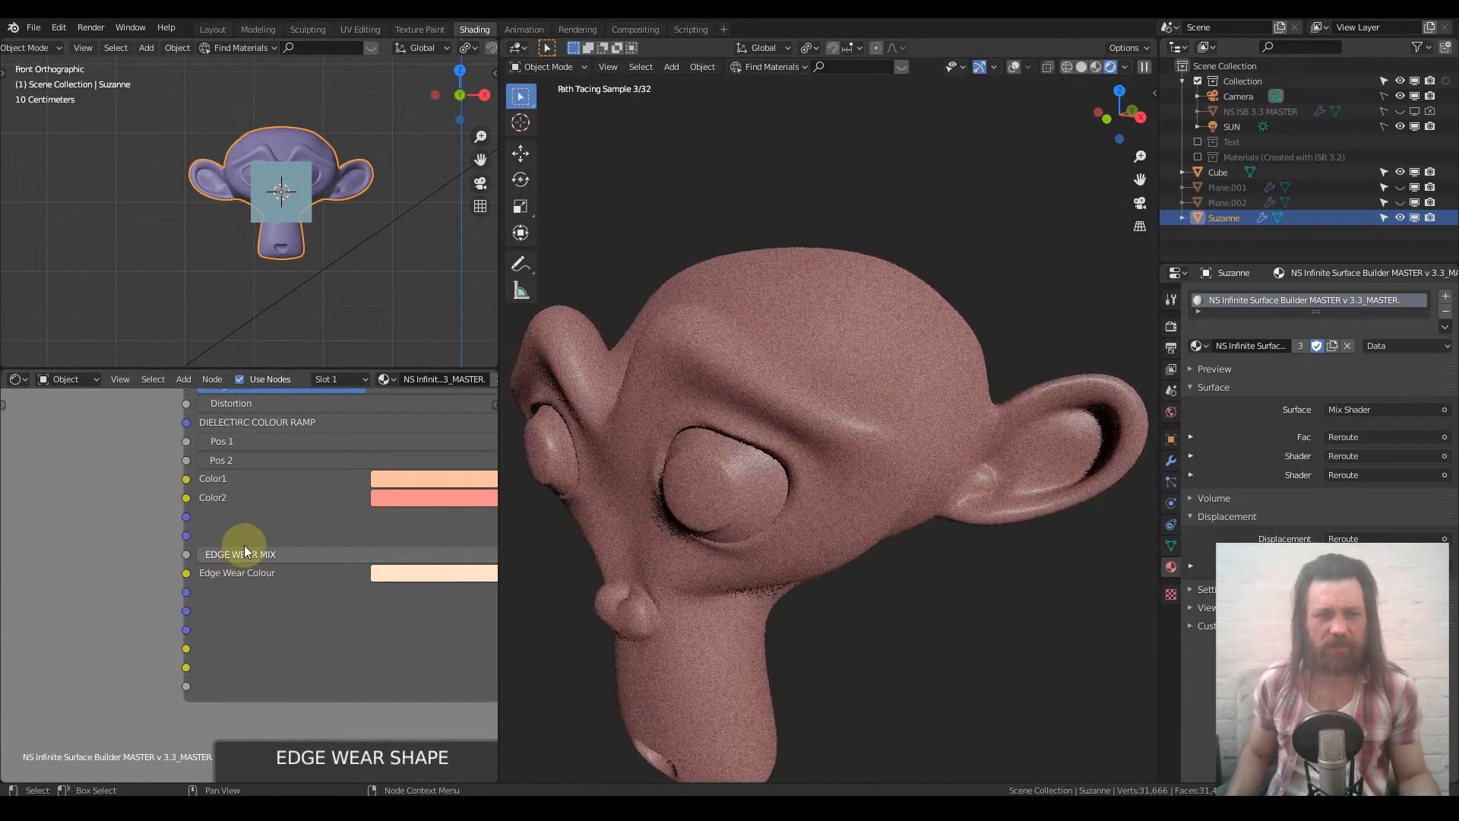
Step: Switch the monkey to Texture Paint mode with solid viewport shading and show its texture slots and brush settings
{"action": "scroll", "coordinate": [244, 544], "scroll_direction": "down", "scroll_amount": 2}
{"action": "scroll", "coordinate": [243, 545], "scroll_direction": "down", "scroll_amount": 6}
{"action": "middle_click_drag", "start_coordinate": [151, 602], "coordinate": [315, 727]}
{"action": "middle_click_drag", "start_coordinate": [240, 538], "coordinate": [235, 654]}
{"action": "scroll", "coordinate": [241, 572], "scroll_direction": "up", "scroll_amount": 3}
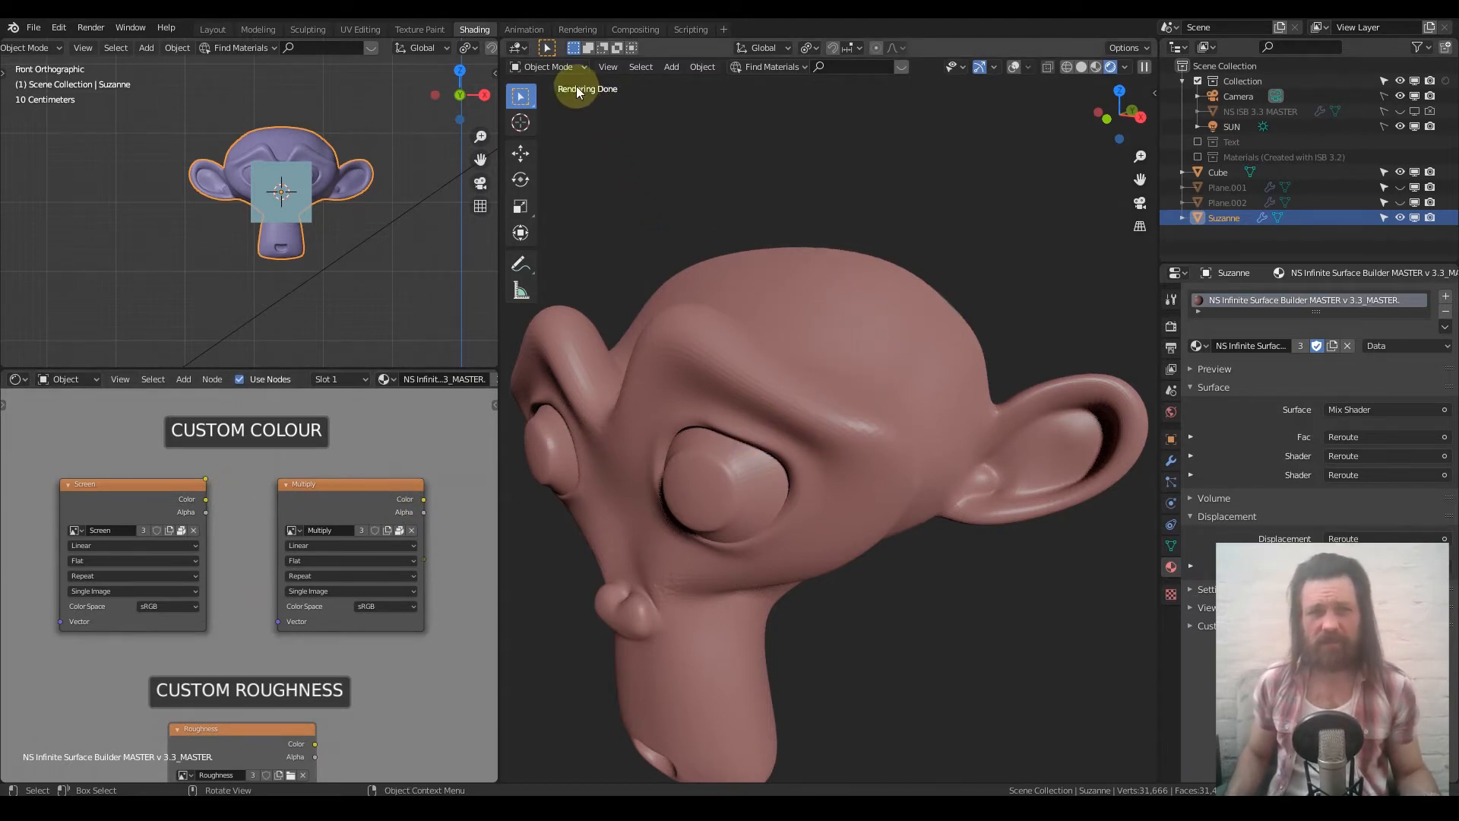
{"action": "left_click", "coordinate": [567, 68]}
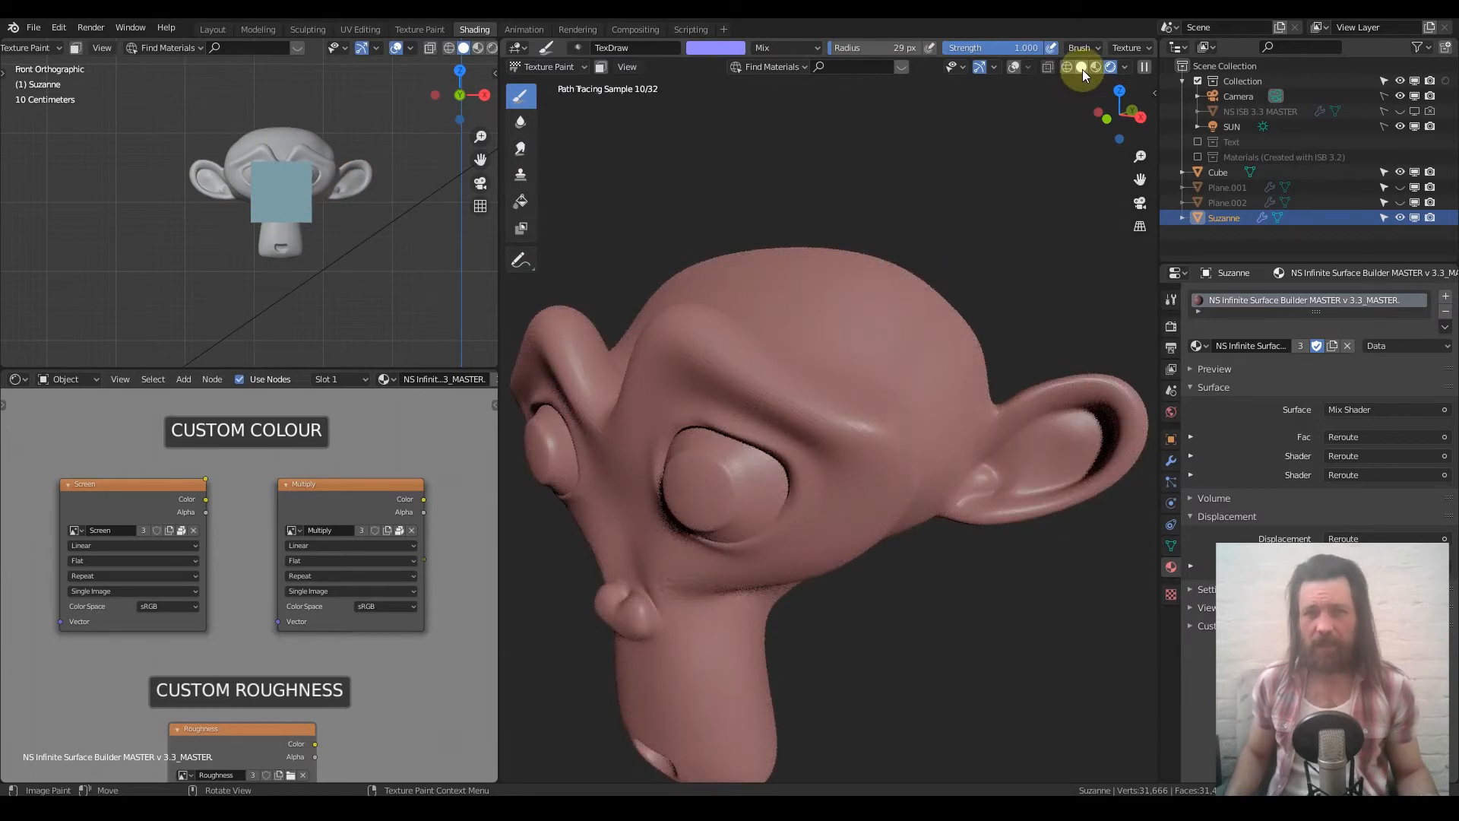
{"action": "left_click", "coordinate": [1082, 70]}
{"action": "middle_click_drag", "start_coordinate": [794, 412], "coordinate": [851, 345]}
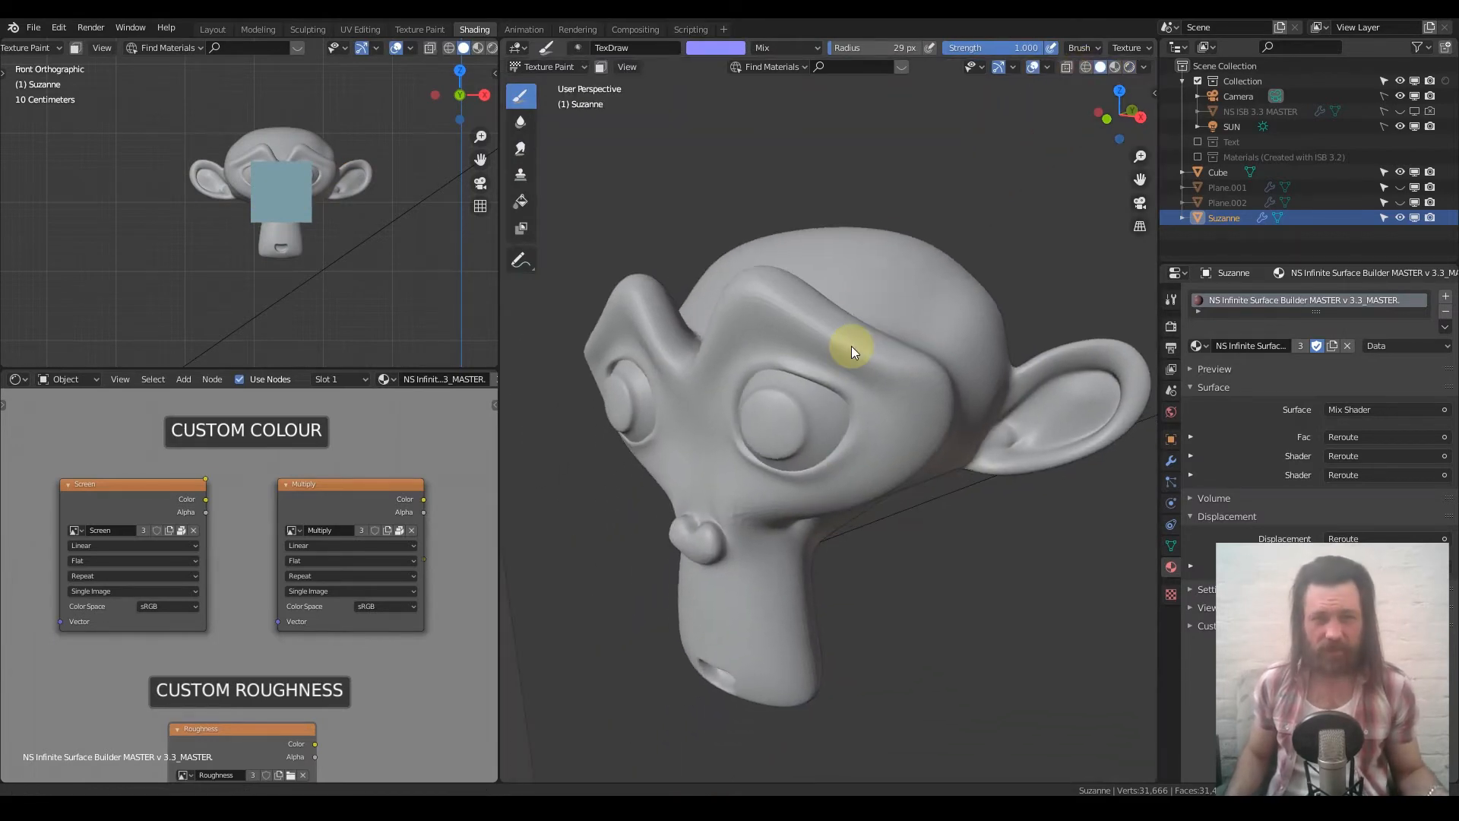
{"action": "key", "text": "n"}
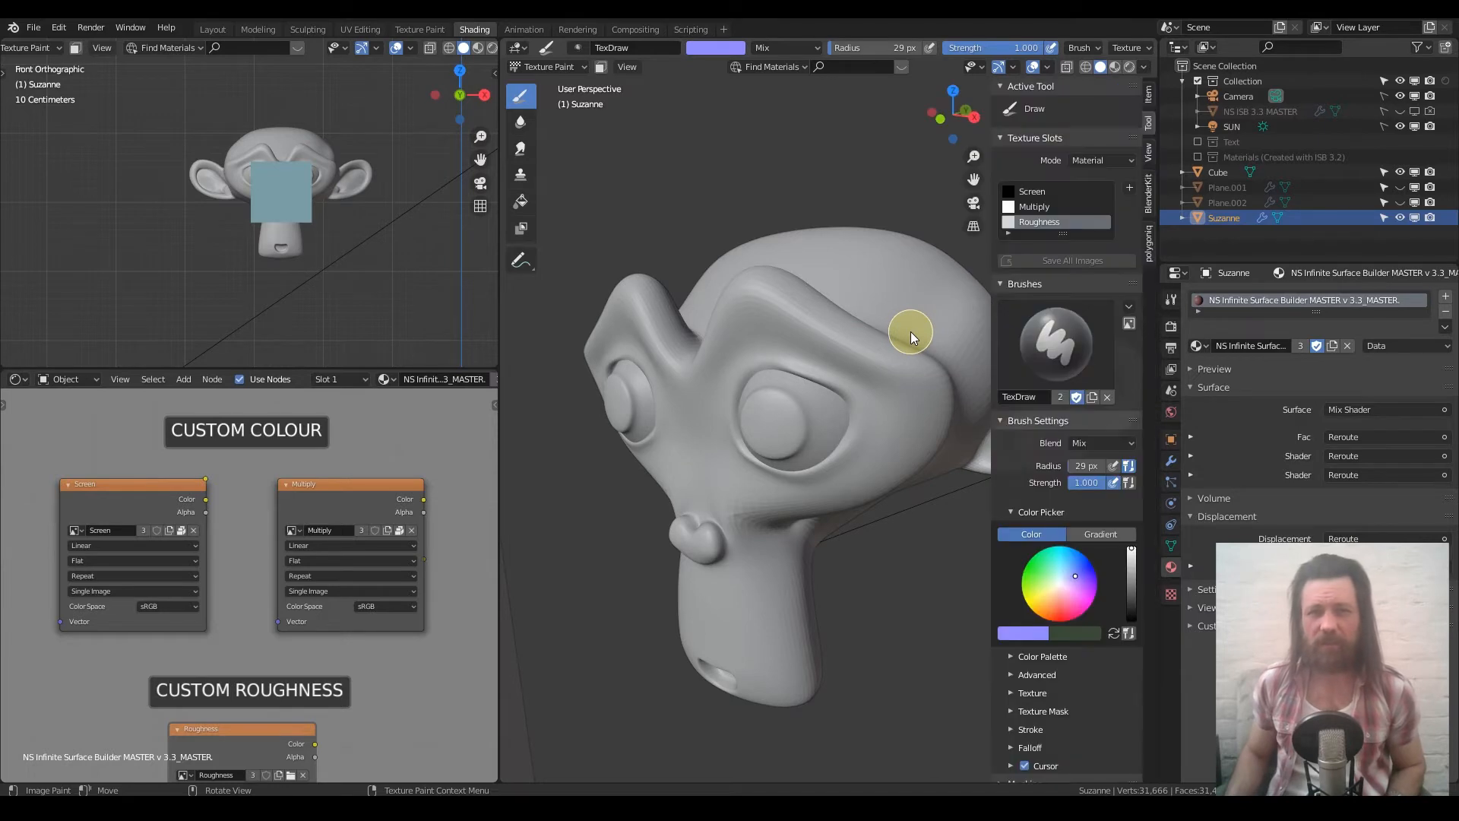
Step: Preview the Screen, Multiply and Roughness textures on the monkey and make Screen the active paint slot
{"action": "left_click", "coordinate": [1025, 192]}
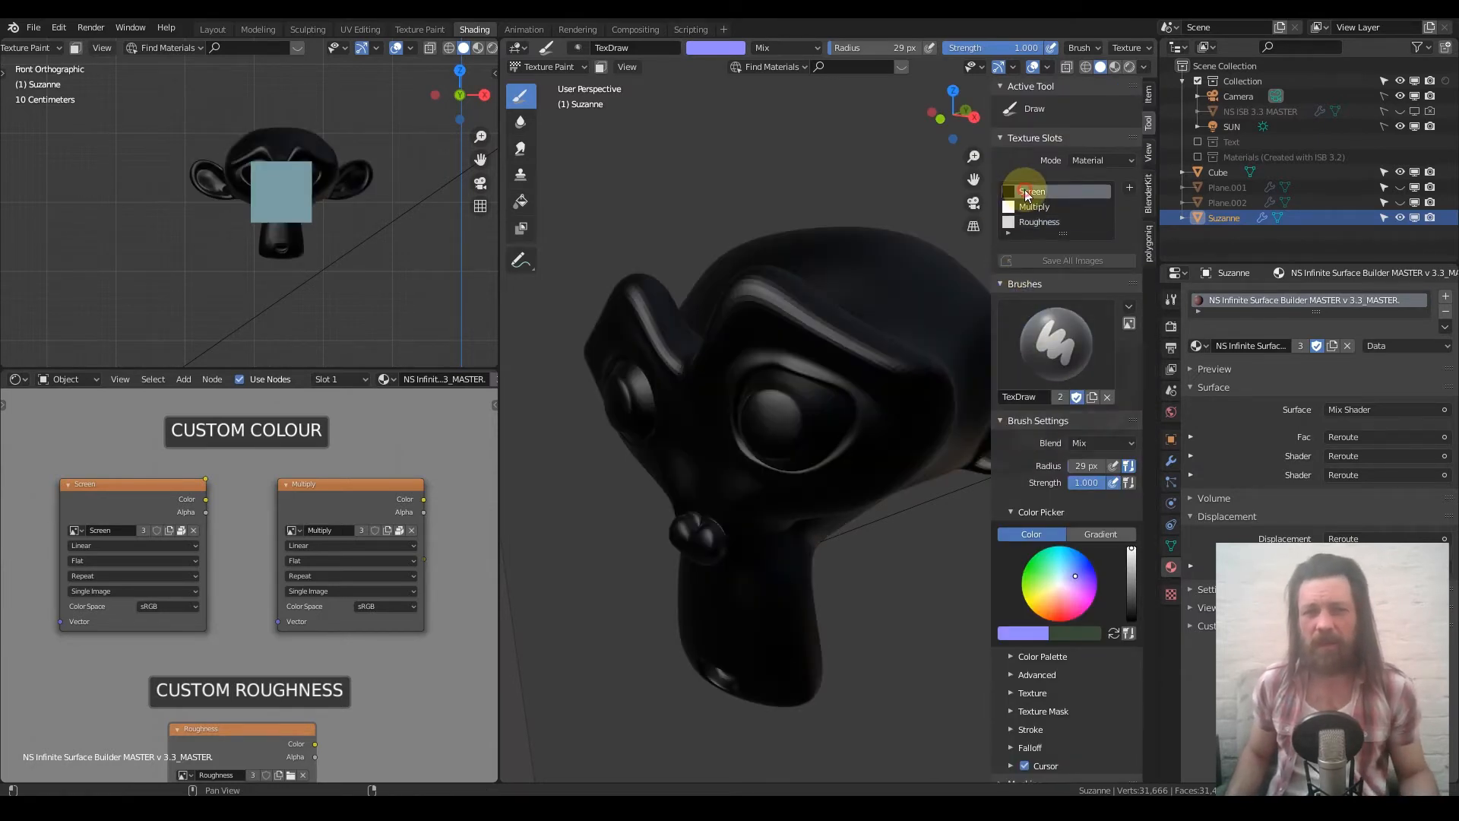
{"action": "left_click", "coordinate": [1034, 205]}
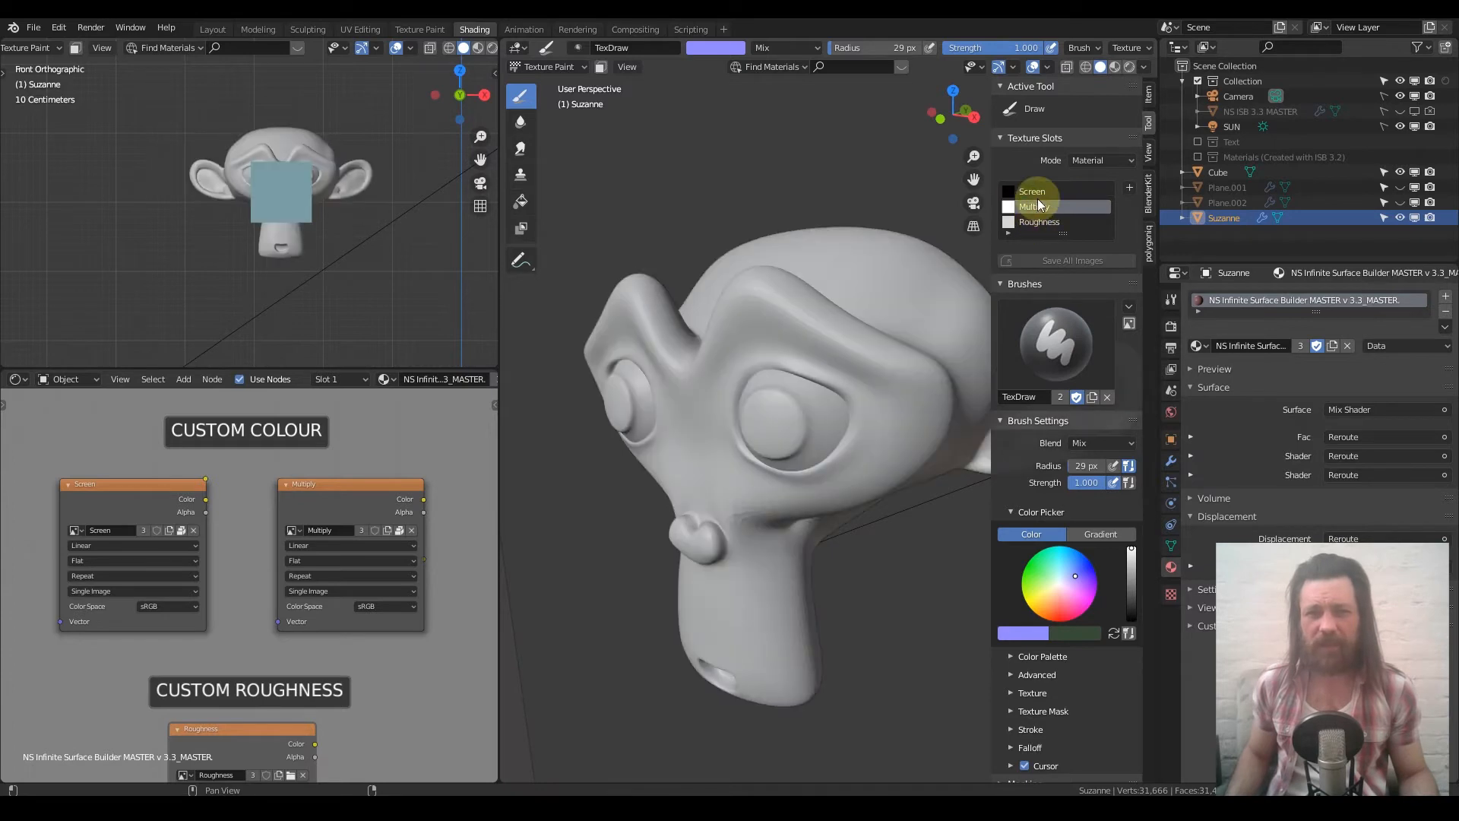
{"action": "left_click", "coordinate": [1036, 192]}
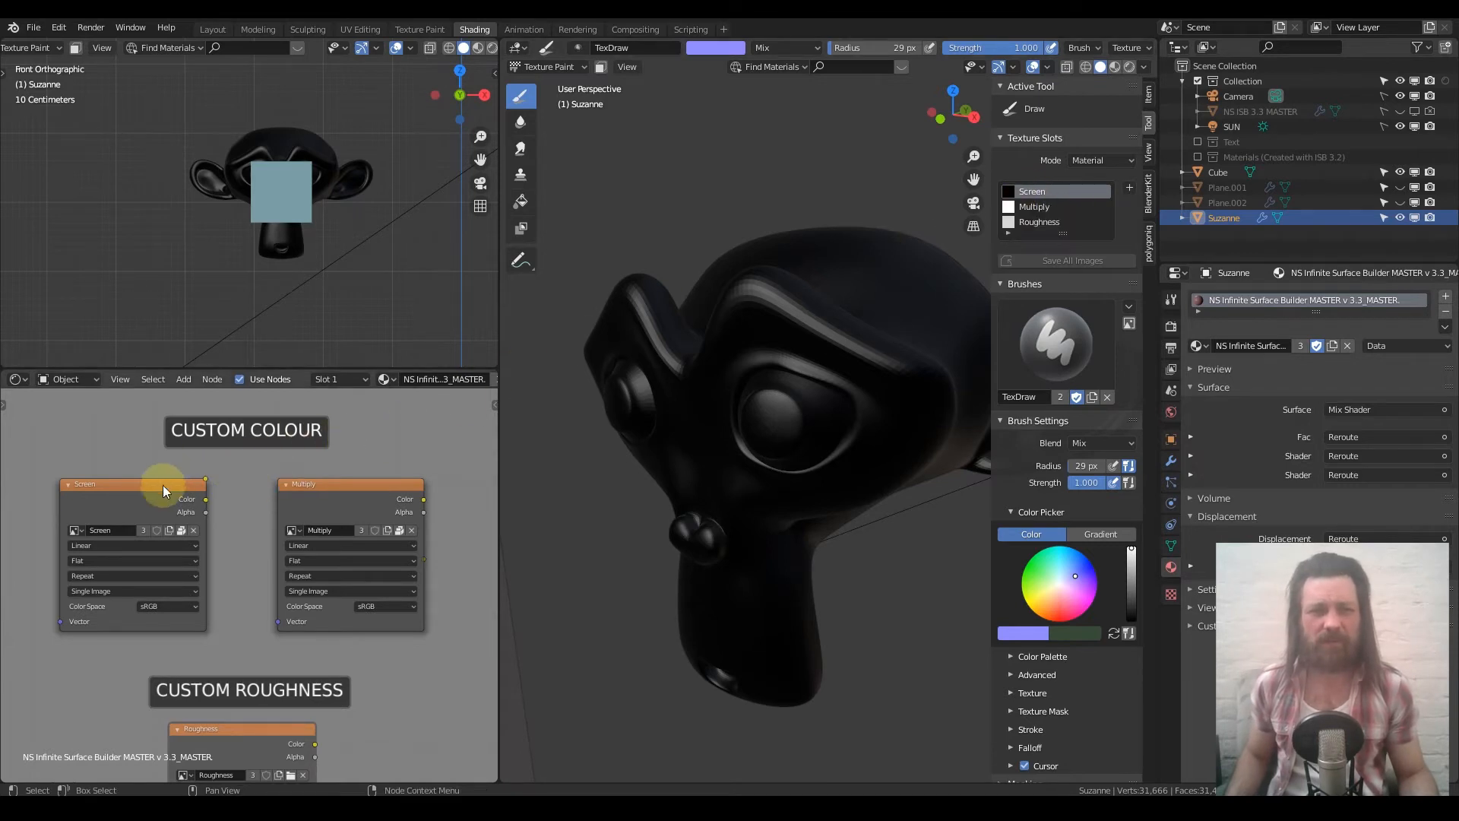
{"action": "left_click", "coordinate": [384, 484]}
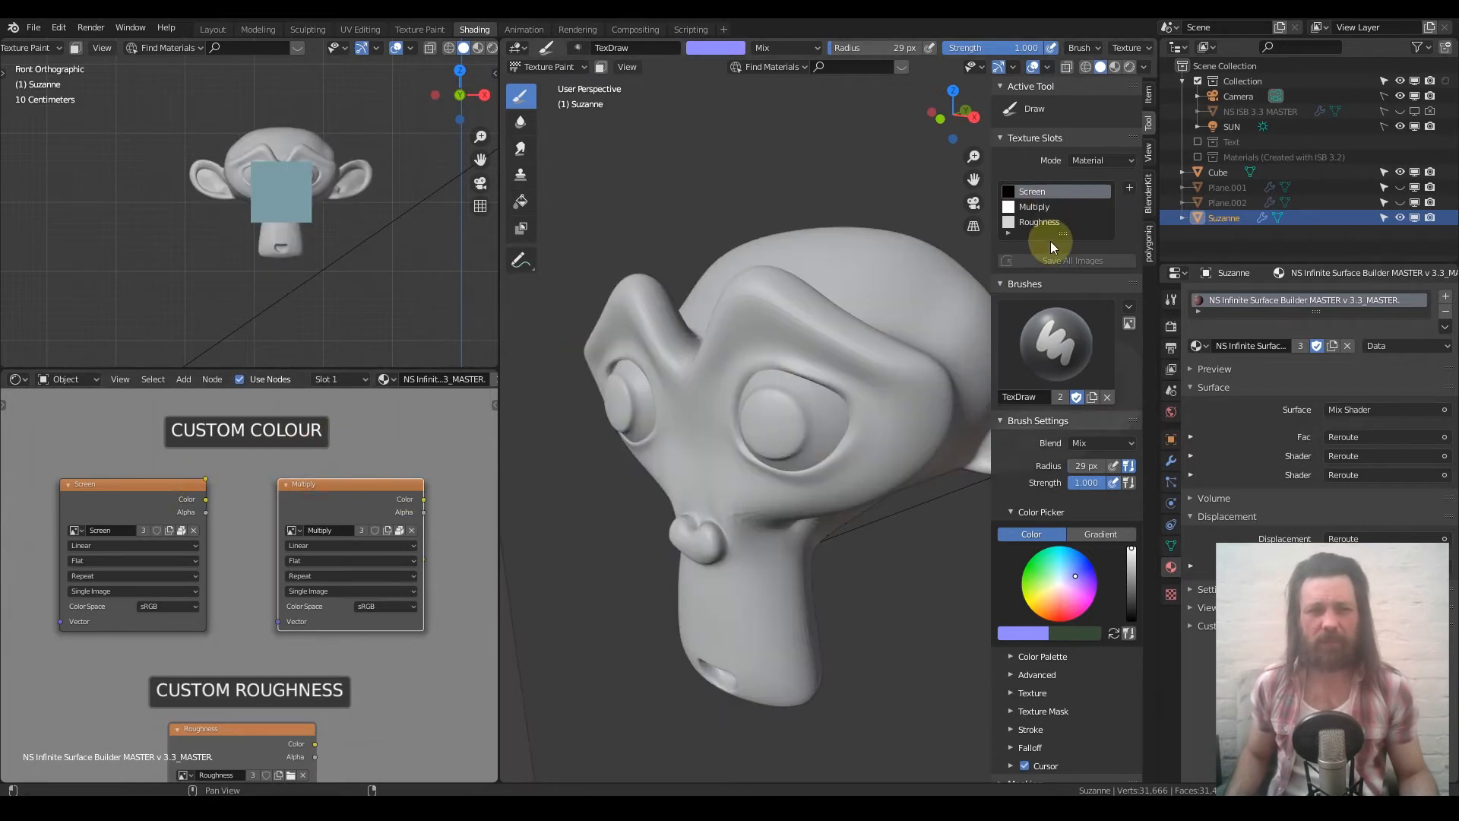
{"action": "left_click", "coordinate": [1032, 221]}
{"action": "left_click", "coordinate": [1040, 190]}
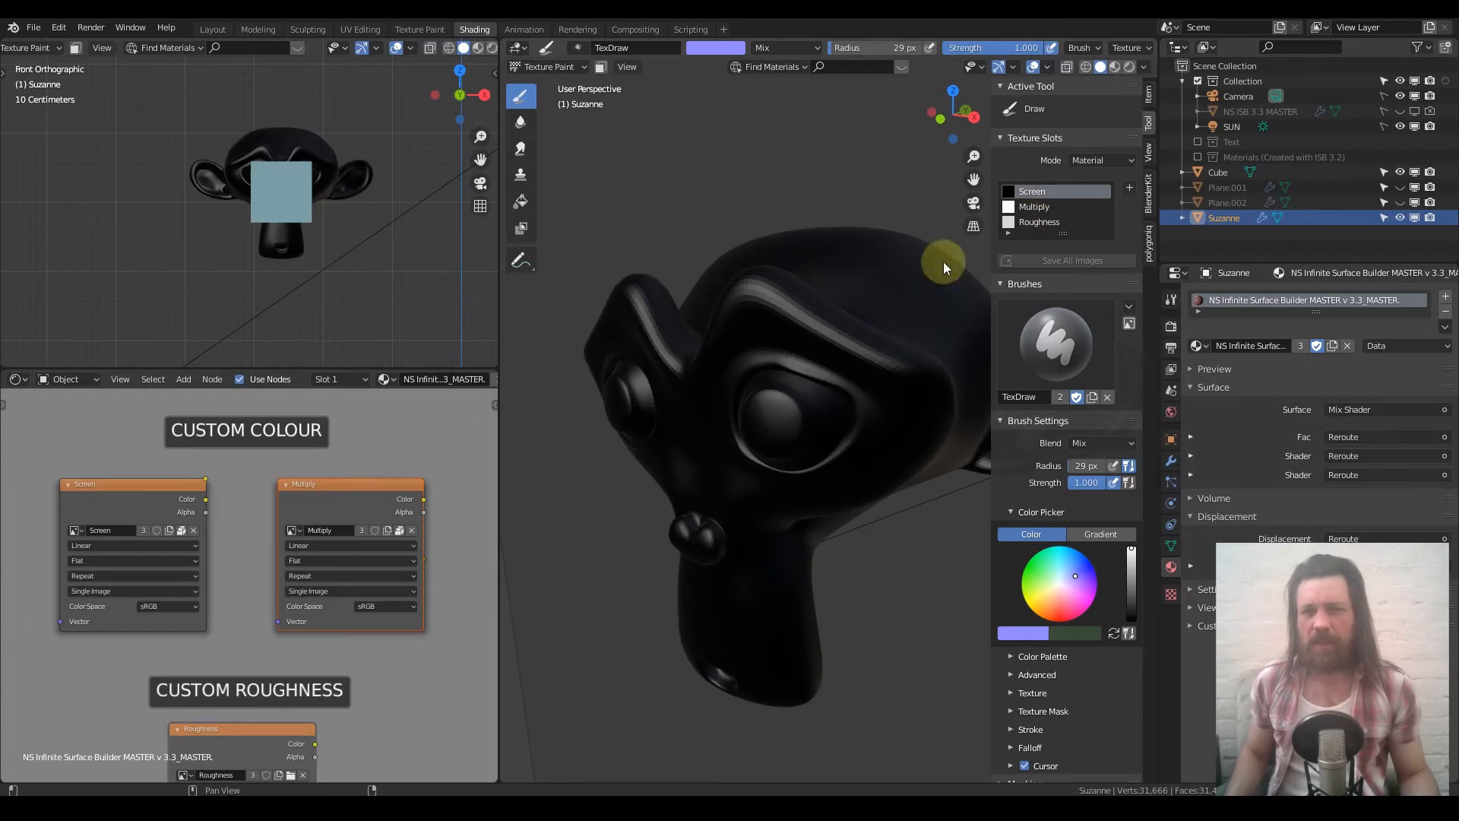
Step: Paint light blue strokes over the monkey's brow on the Screen texture and save all images
{"action": "middle_click_drag", "start_coordinate": [860, 347], "coordinate": [784, 353]}
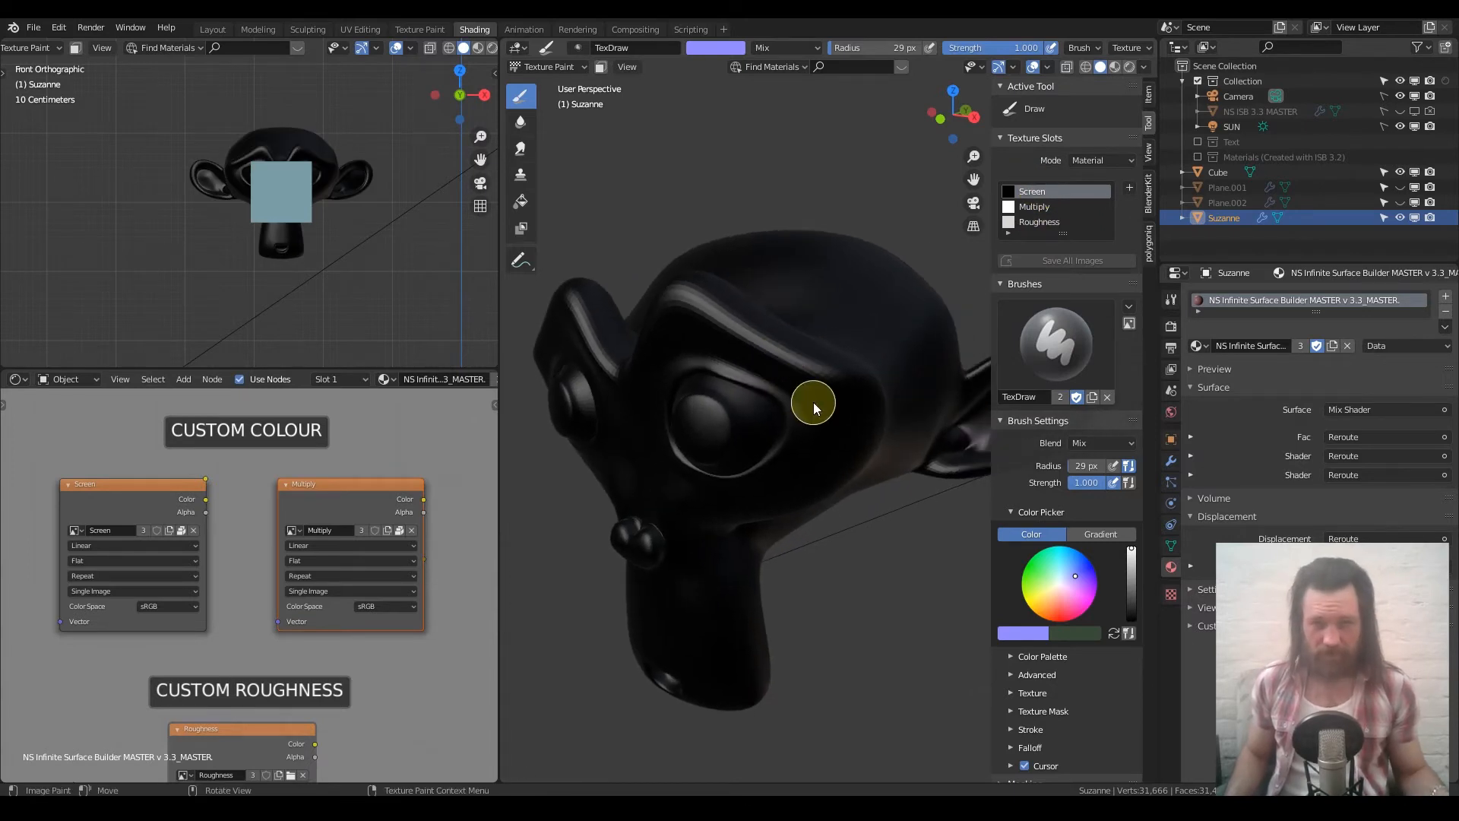
{"action": "left_click_drag", "start_coordinate": [1063, 569], "coordinate": [1063, 560]}
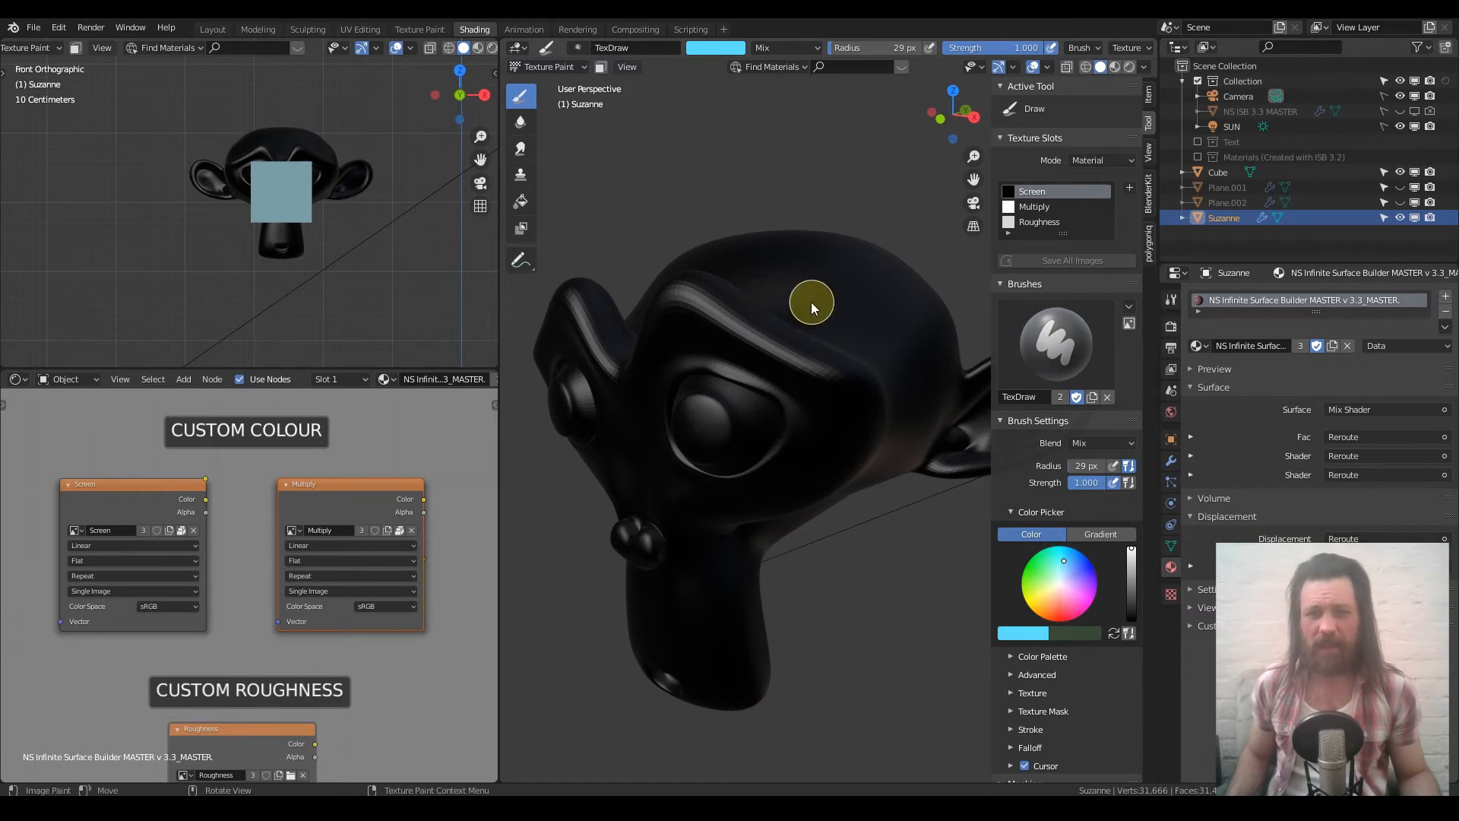
{"action": "mouse_move", "coordinate": [773, 357]}
{"action": "left_mouse_down"}
{"action": "mouse_move", "coordinate": [773, 385]}
{"action": "mouse_move", "coordinate": [718, 309]}
{"action": "mouse_move", "coordinate": [826, 404]}
{"action": "left_mouse_up"}
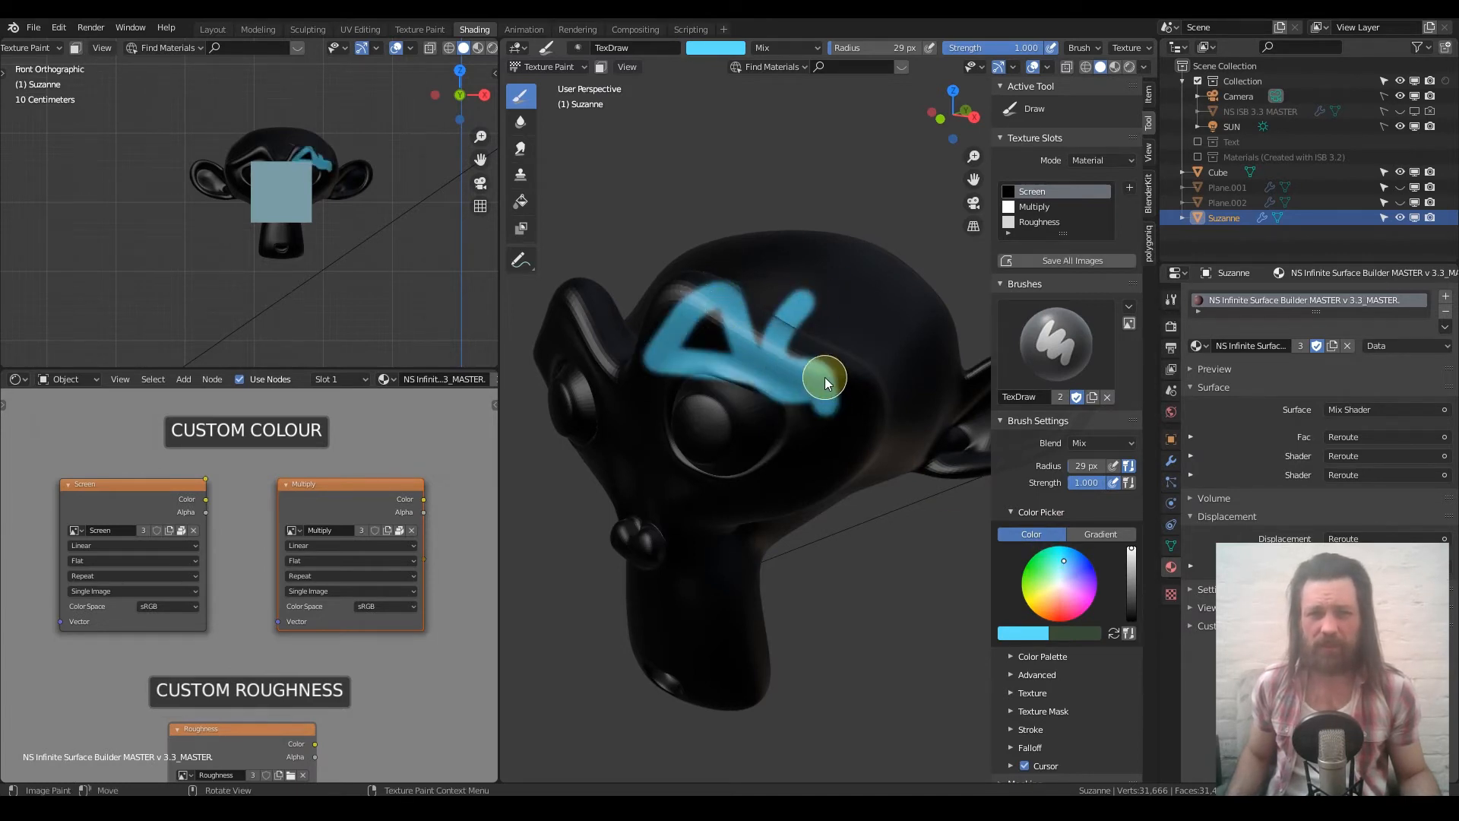
{"action": "left_click", "coordinate": [1061, 263]}
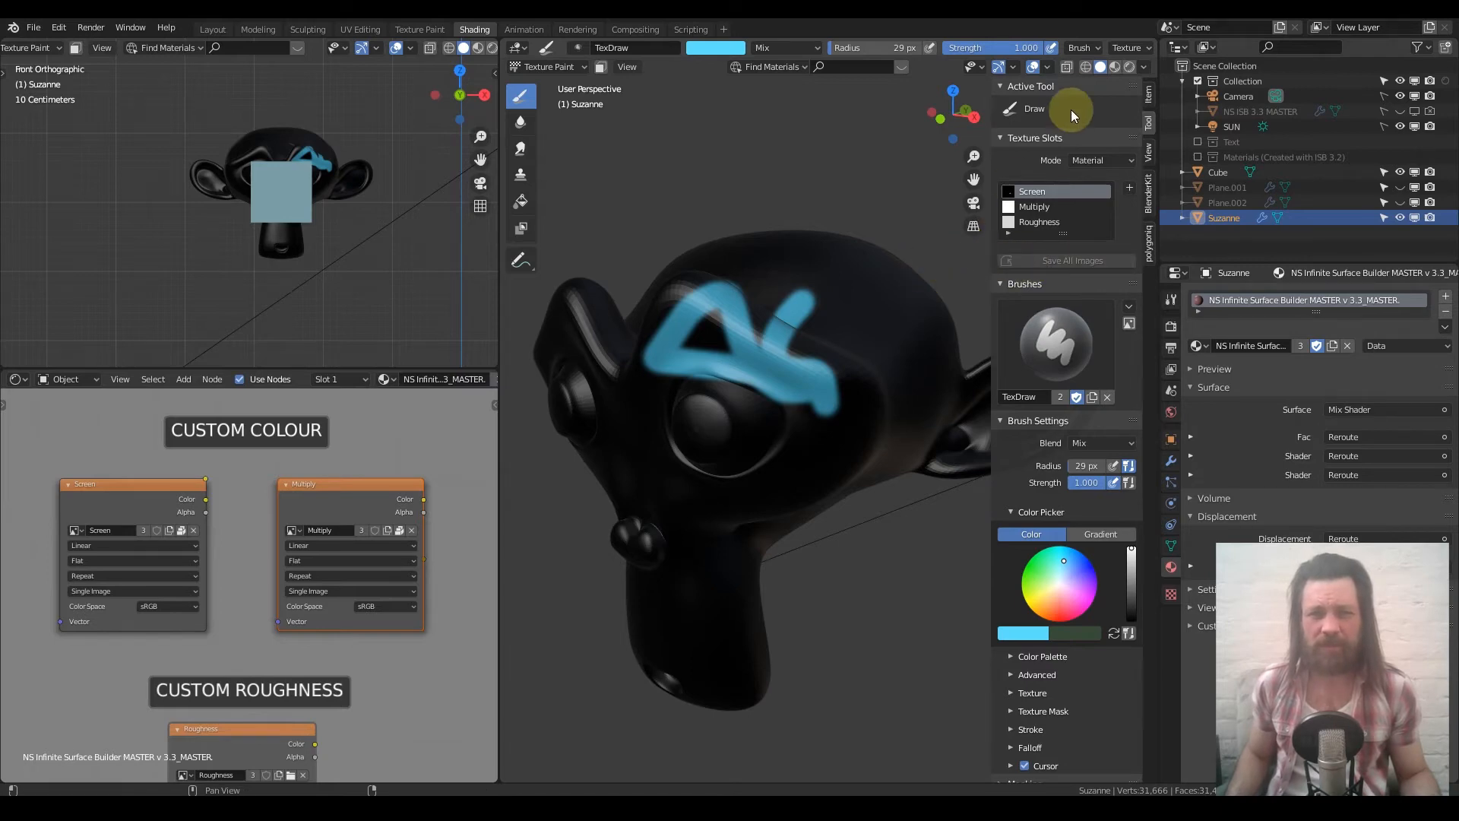
Step: Show the monkey in rendered shading and set the main shader group's Custom Colour Mix to 1.000
{"action": "left_click", "coordinate": [1129, 67]}
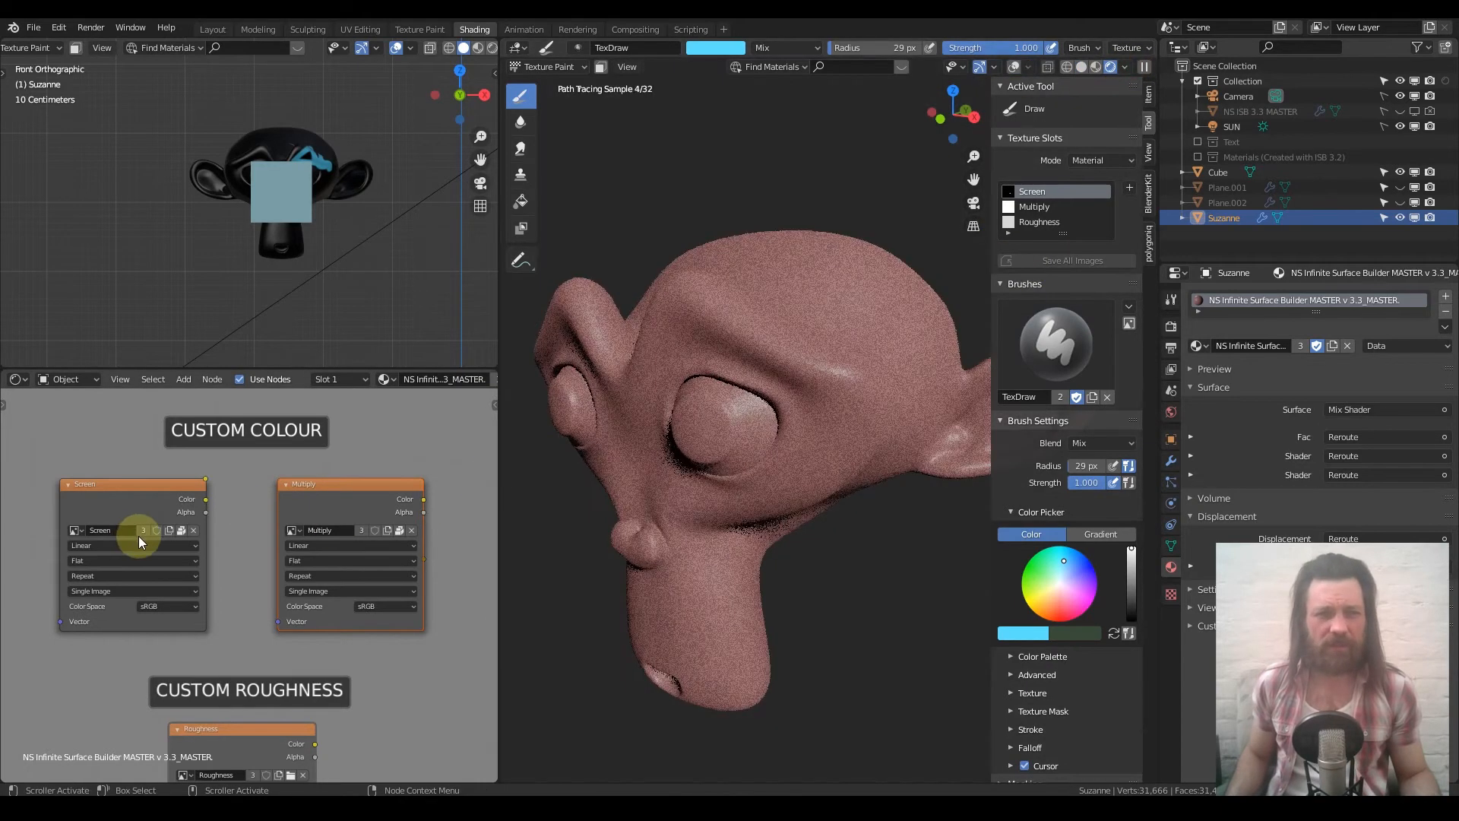
{"action": "scroll", "coordinate": [138, 535], "scroll_direction": "up", "scroll_amount": 2}
{"action": "scroll", "coordinate": [284, 518], "scroll_direction": "down", "scroll_amount": 9}
{"action": "middle_click_drag", "start_coordinate": [448, 523], "coordinate": [234, 518]}
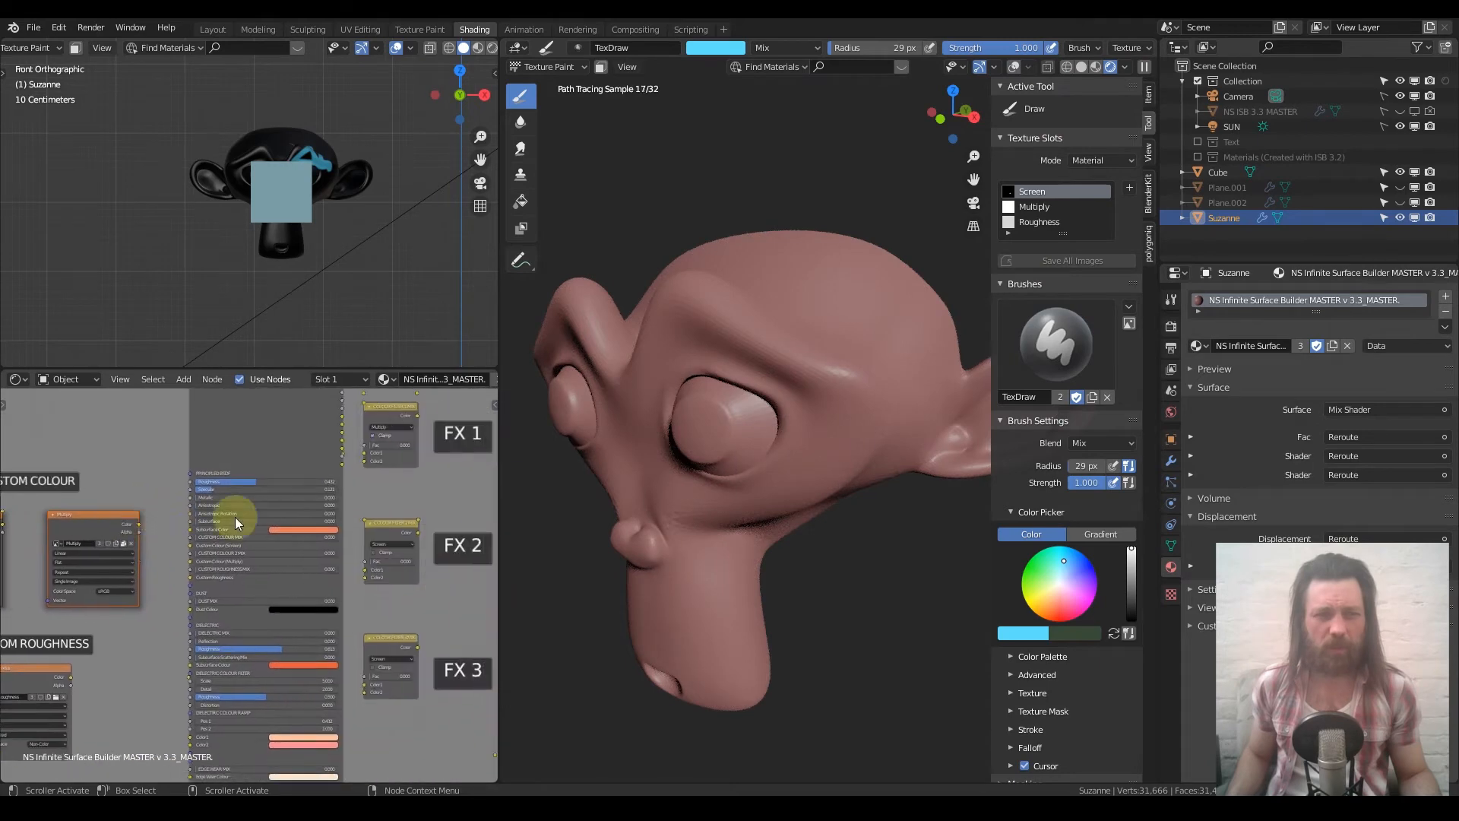
{"action": "scroll", "coordinate": [339, 526], "scroll_direction": "up", "scroll_amount": 11}
{"action": "scroll", "coordinate": [250, 563], "scroll_direction": "up", "scroll_amount": 1}
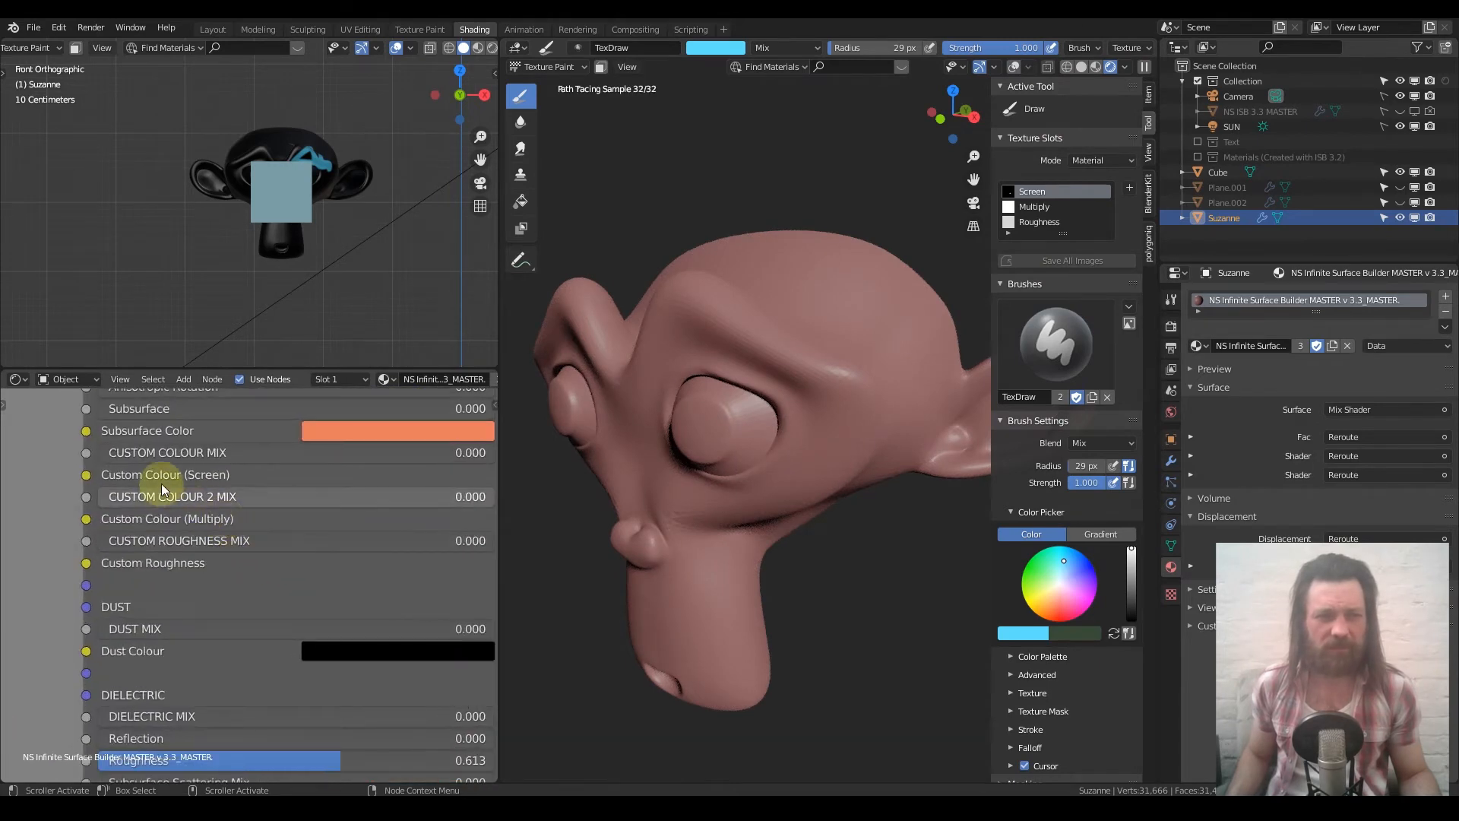
{"action": "middle_click_drag", "start_coordinate": [271, 499], "coordinate": [225, 517]}
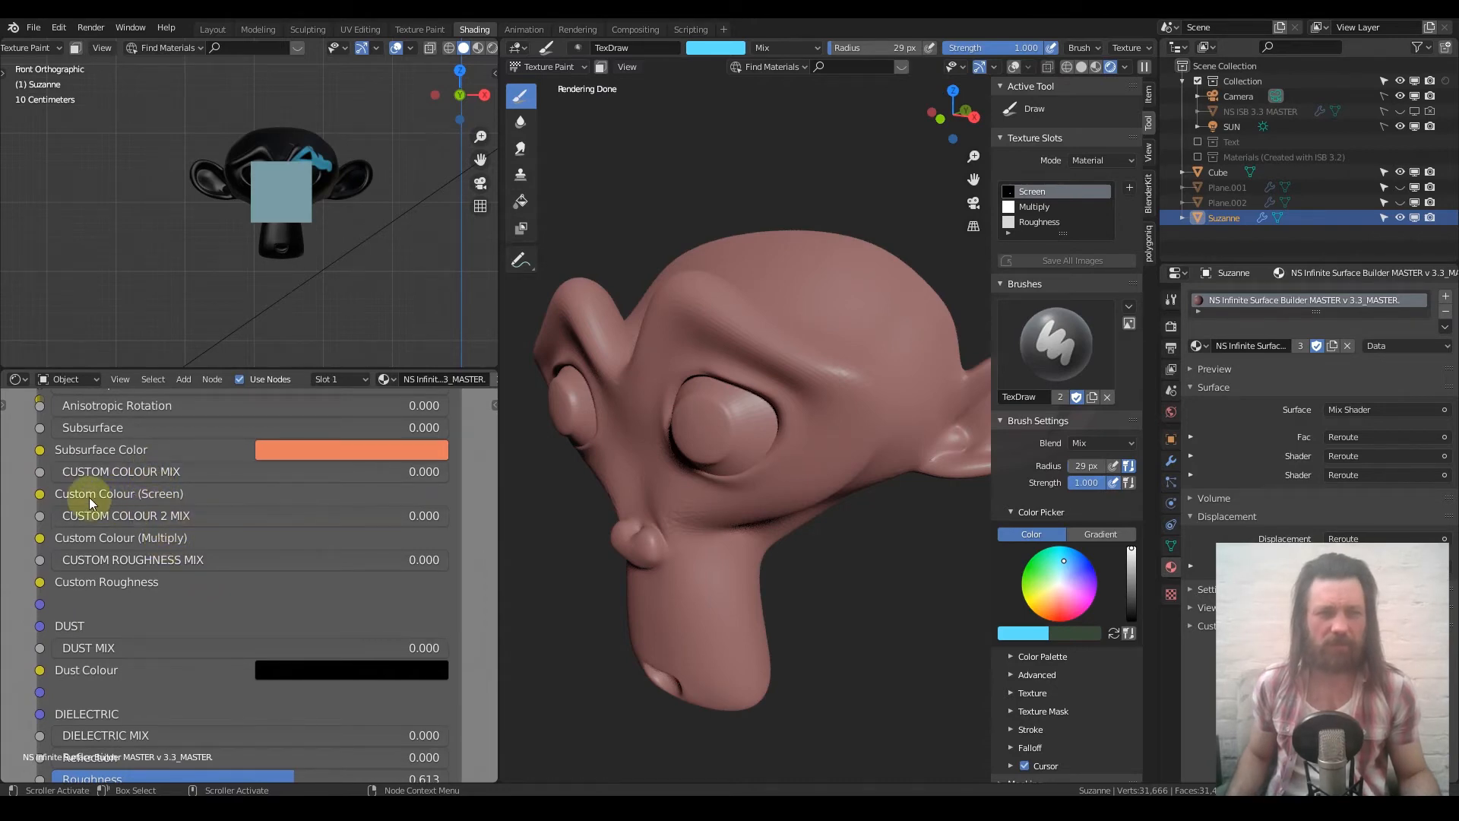
{"action": "left_click_drag", "start_coordinate": [76, 472], "coordinate": [447, 475]}
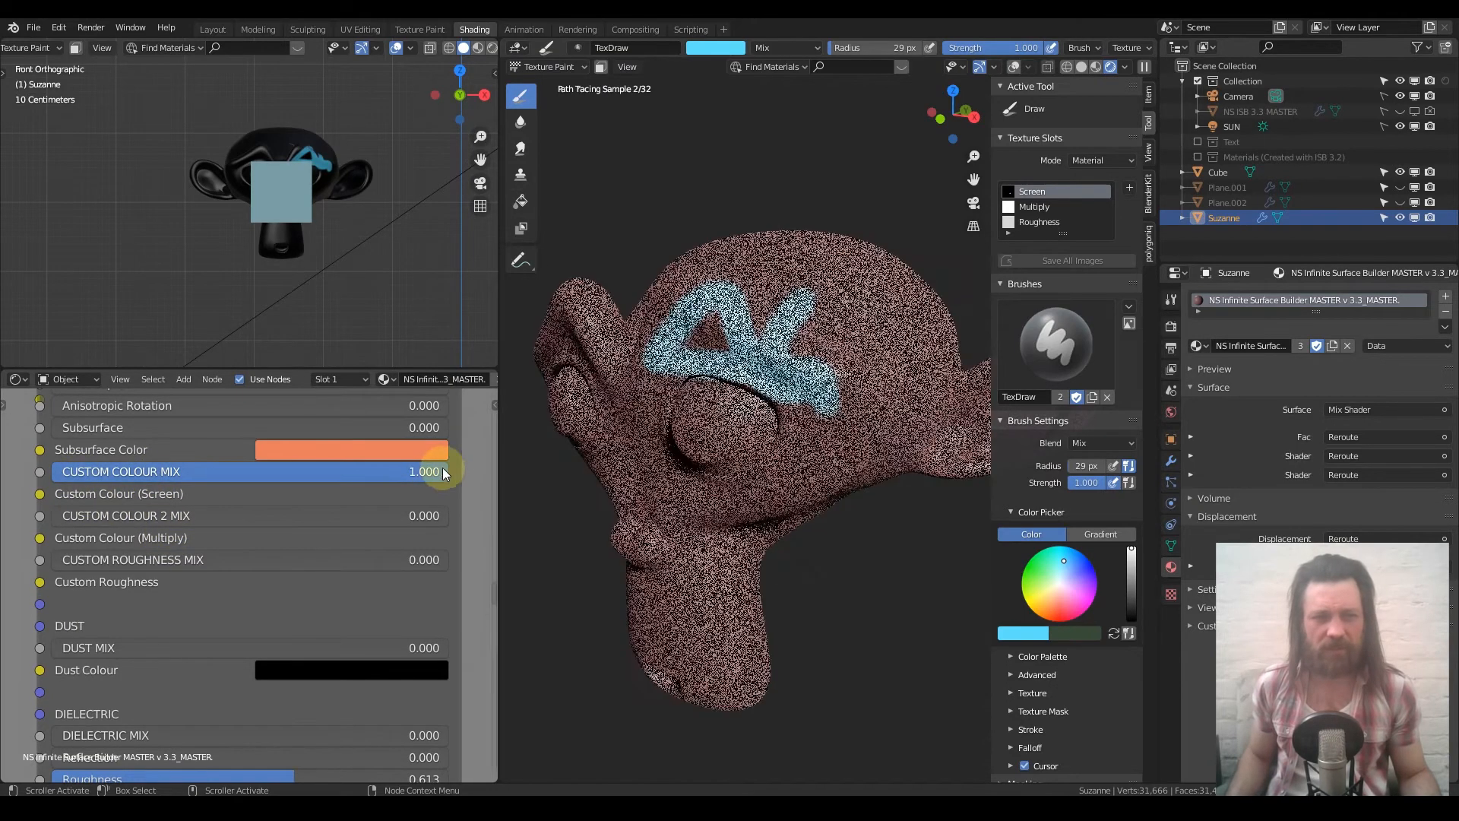
Step: Review the Screen image node beside the main shader group's Custom Colour inputs
{"action": "scroll", "coordinate": [258, 537], "scroll_direction": "down", "scroll_amount": 1}
{"action": "scroll", "coordinate": [258, 536], "scroll_direction": "down", "scroll_amount": 6}
{"action": "middle_click_drag", "start_coordinate": [169, 514], "coordinate": [436, 515]}
{"action": "scroll", "coordinate": [195, 532], "scroll_direction": "up", "scroll_amount": 8}
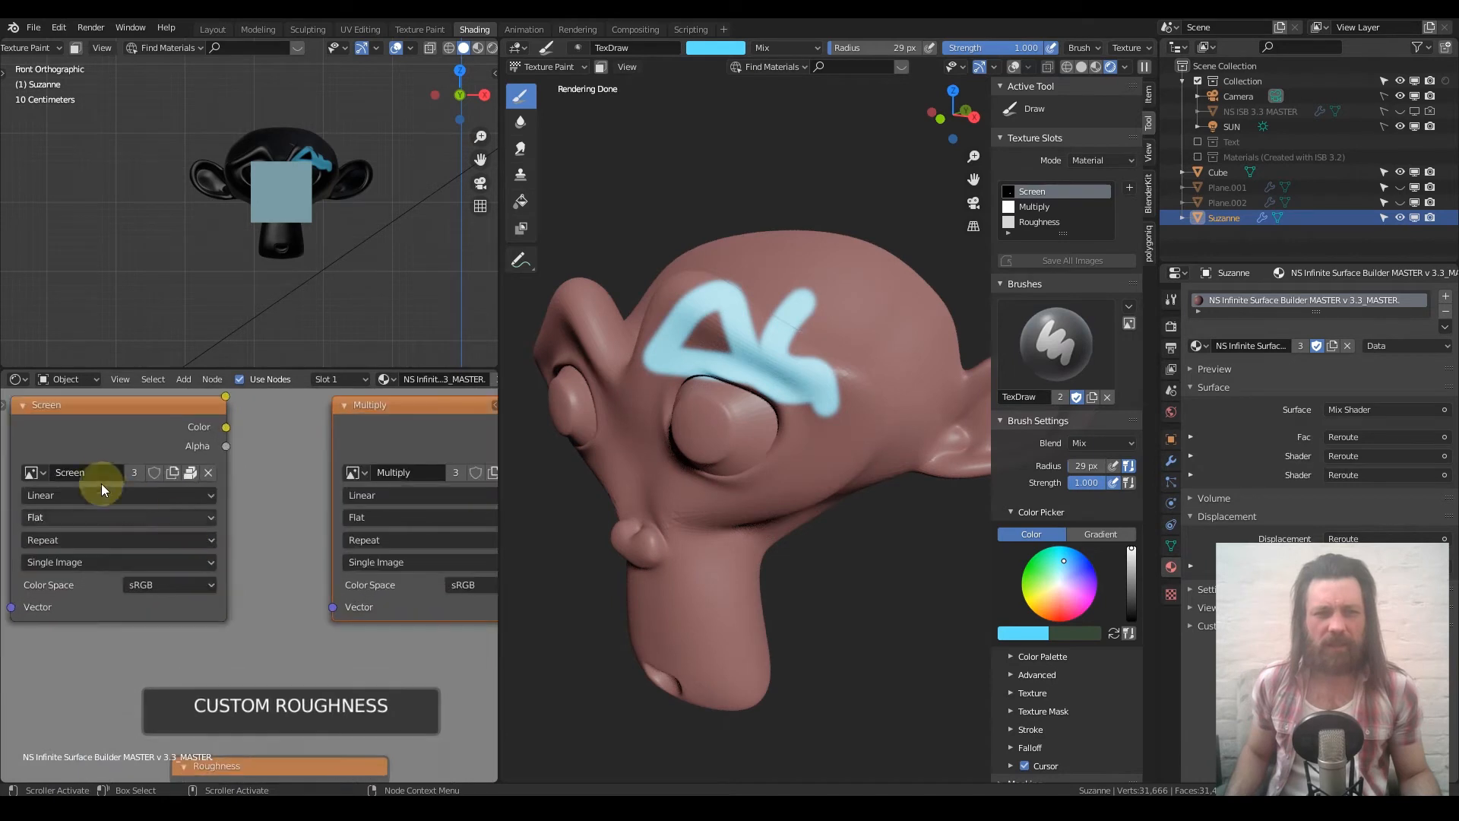
{"action": "scroll", "coordinate": [111, 474], "scroll_direction": "down", "scroll_amount": 10}
{"action": "middle_click_drag", "start_coordinate": [279, 489], "coordinate": [183, 460]}
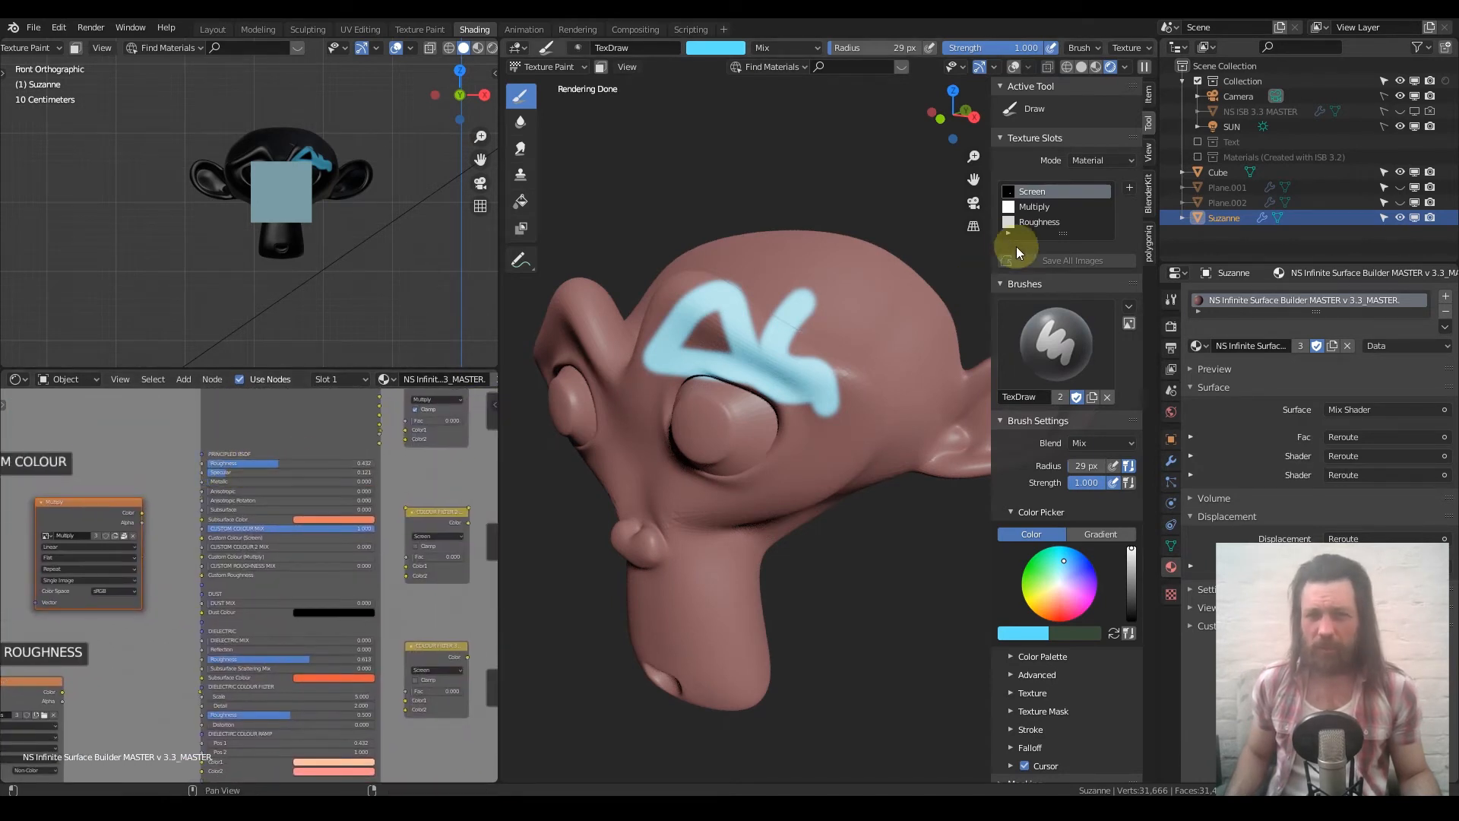
{"action": "scroll", "coordinate": [376, 456], "scroll_direction": "up", "scroll_amount": 2}
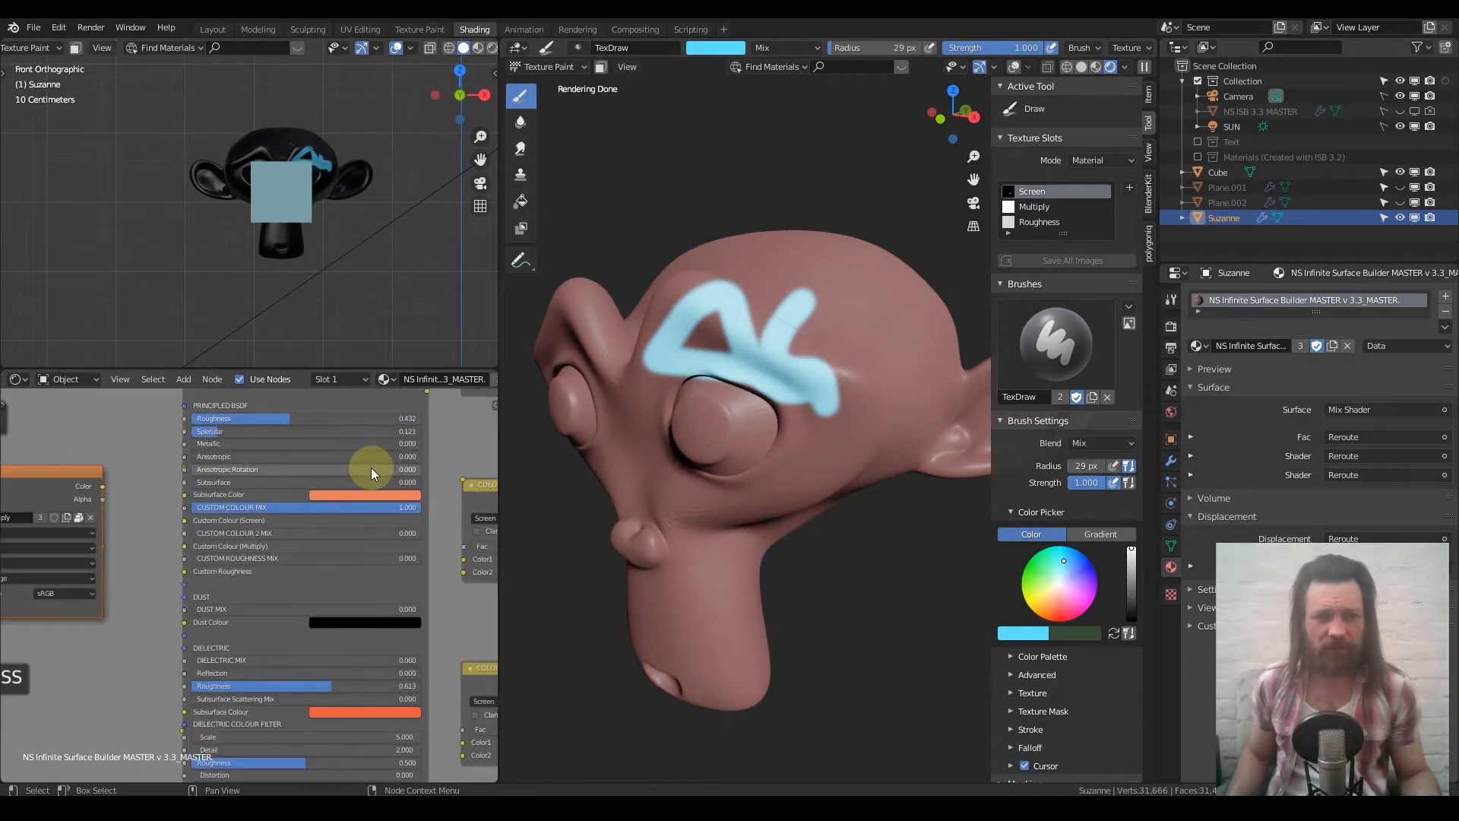
Step: Return to solid shading, fill the monkey's Screen texture with black using the Fill tool and save all images
{"action": "left_click", "coordinate": [1081, 68]}
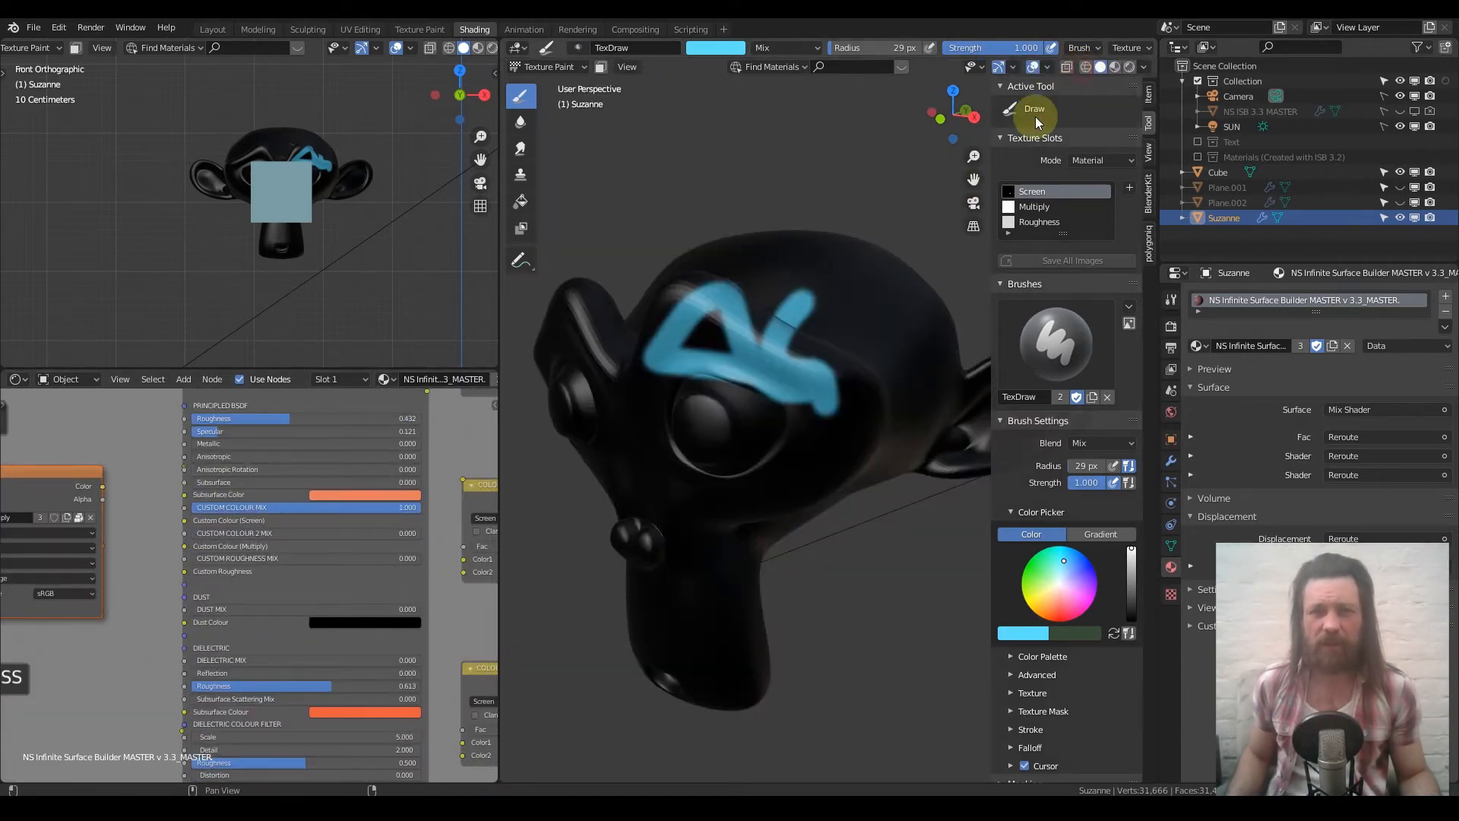
{"action": "left_click", "coordinate": [521, 204]}
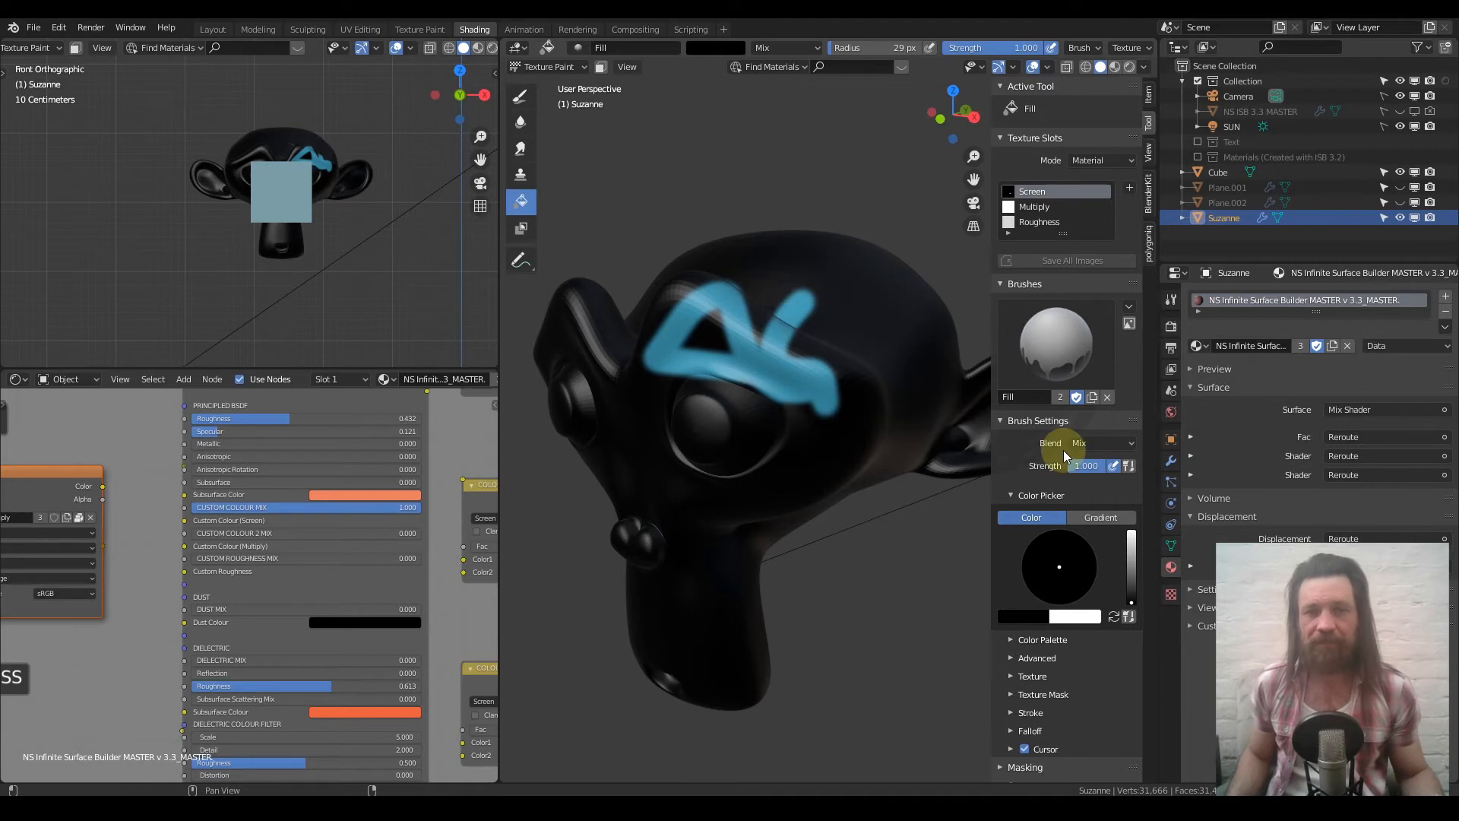
{"action": "key", "text": "x"}
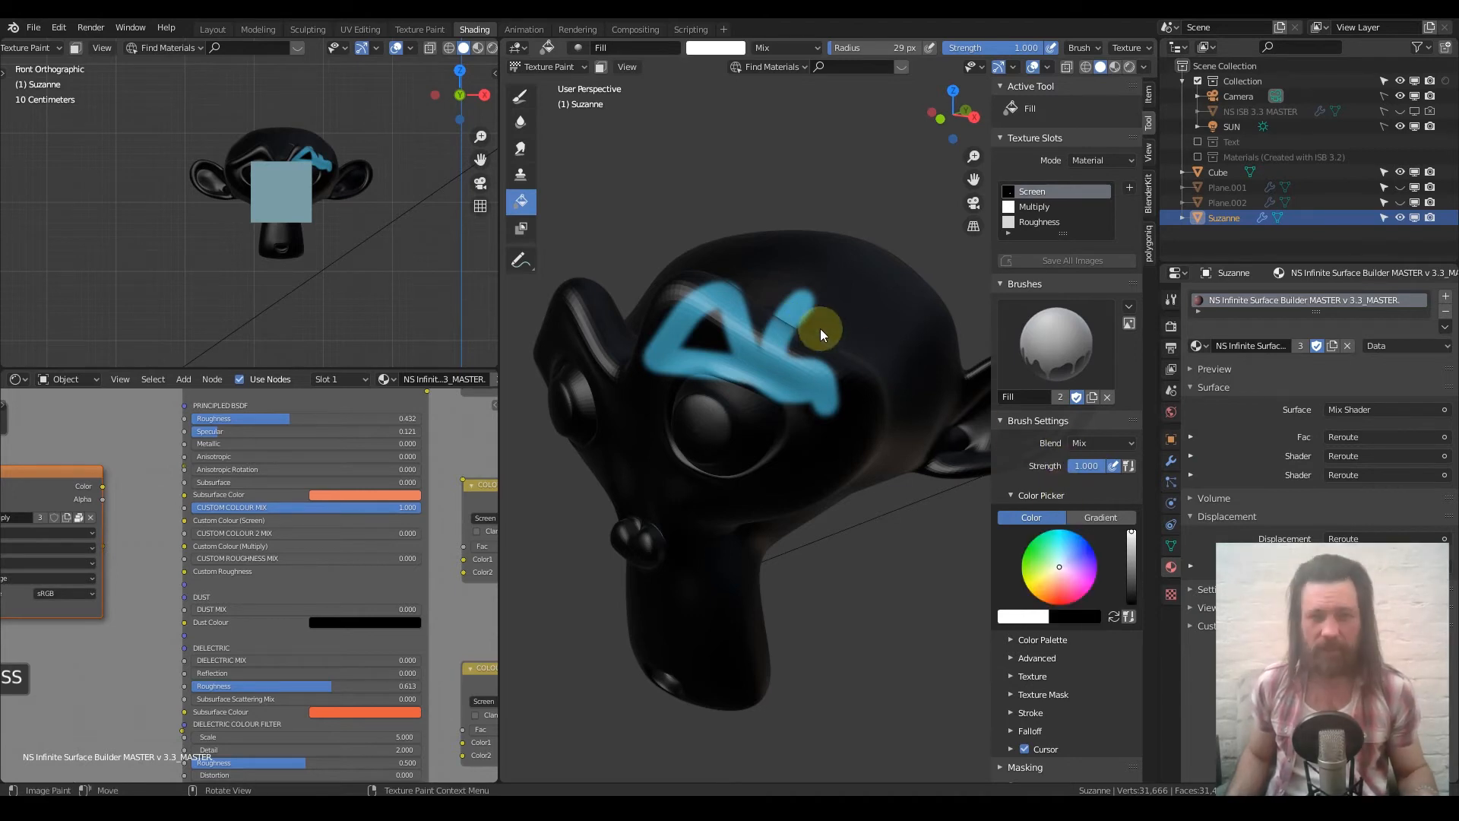
{"action": "key", "text": "x"}
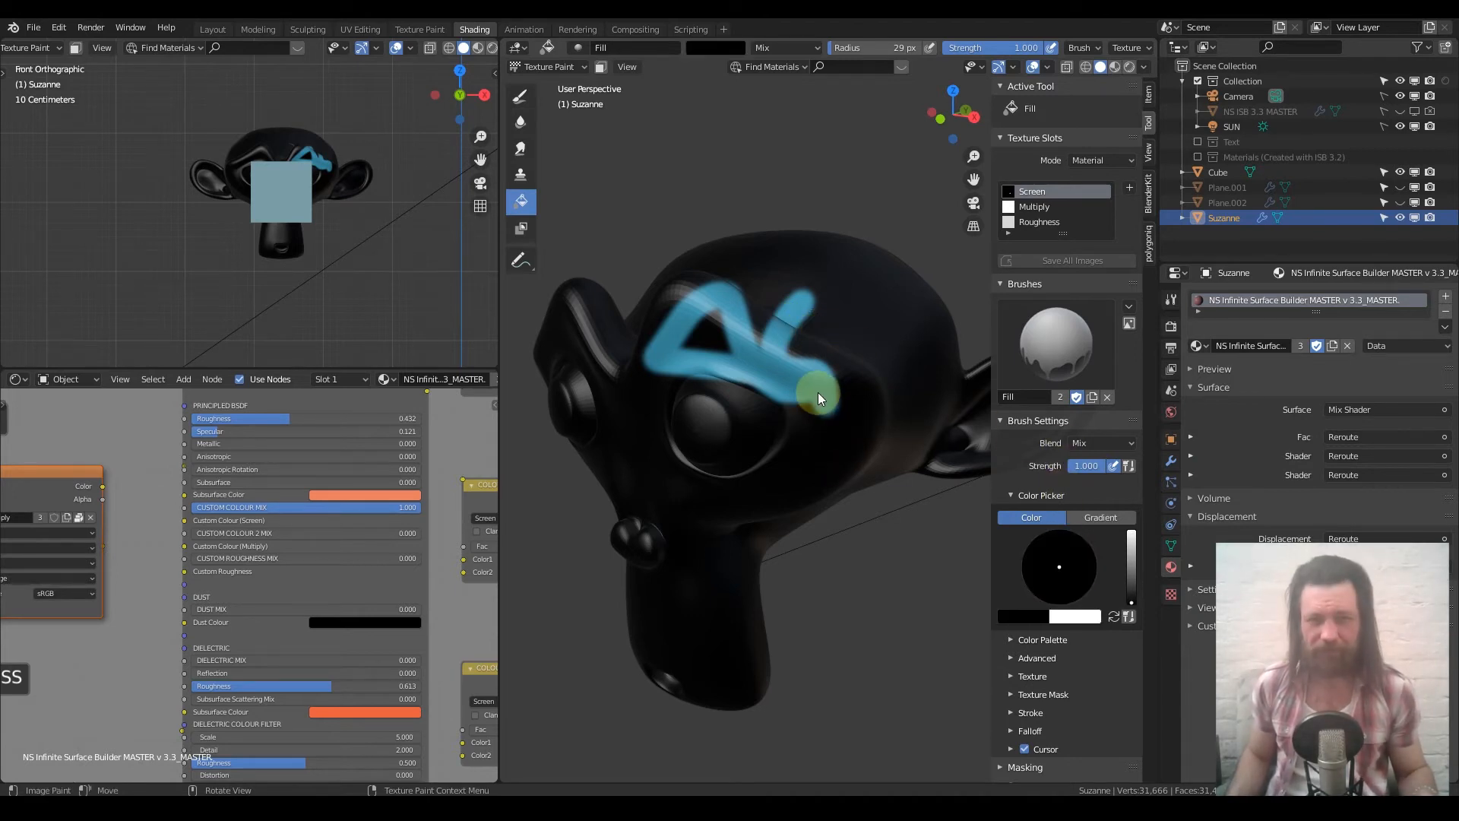
{"action": "key", "text": "x"}
{"action": "key", "text": "x"}
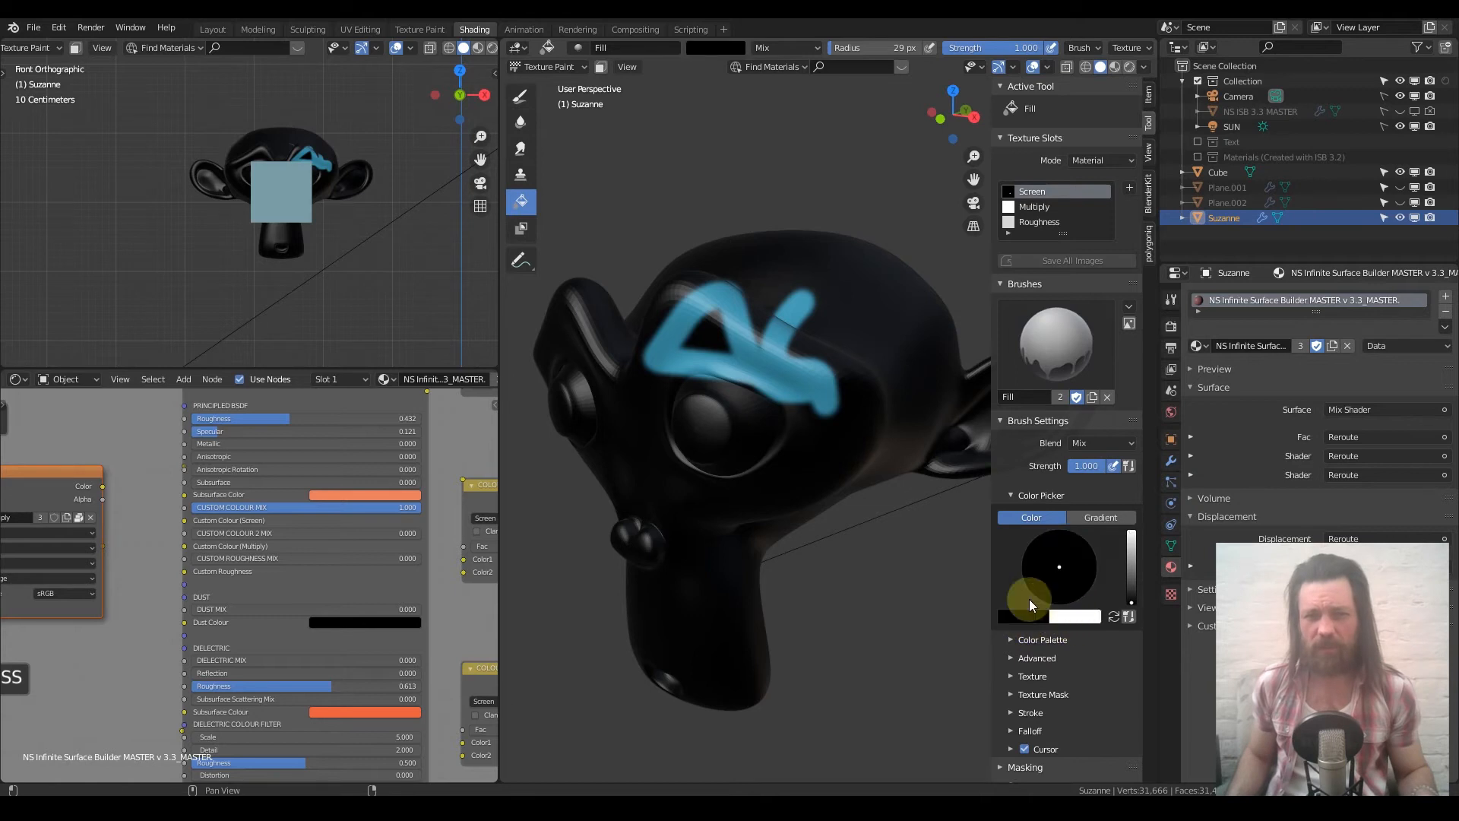
{"action": "left_click", "coordinate": [810, 377]}
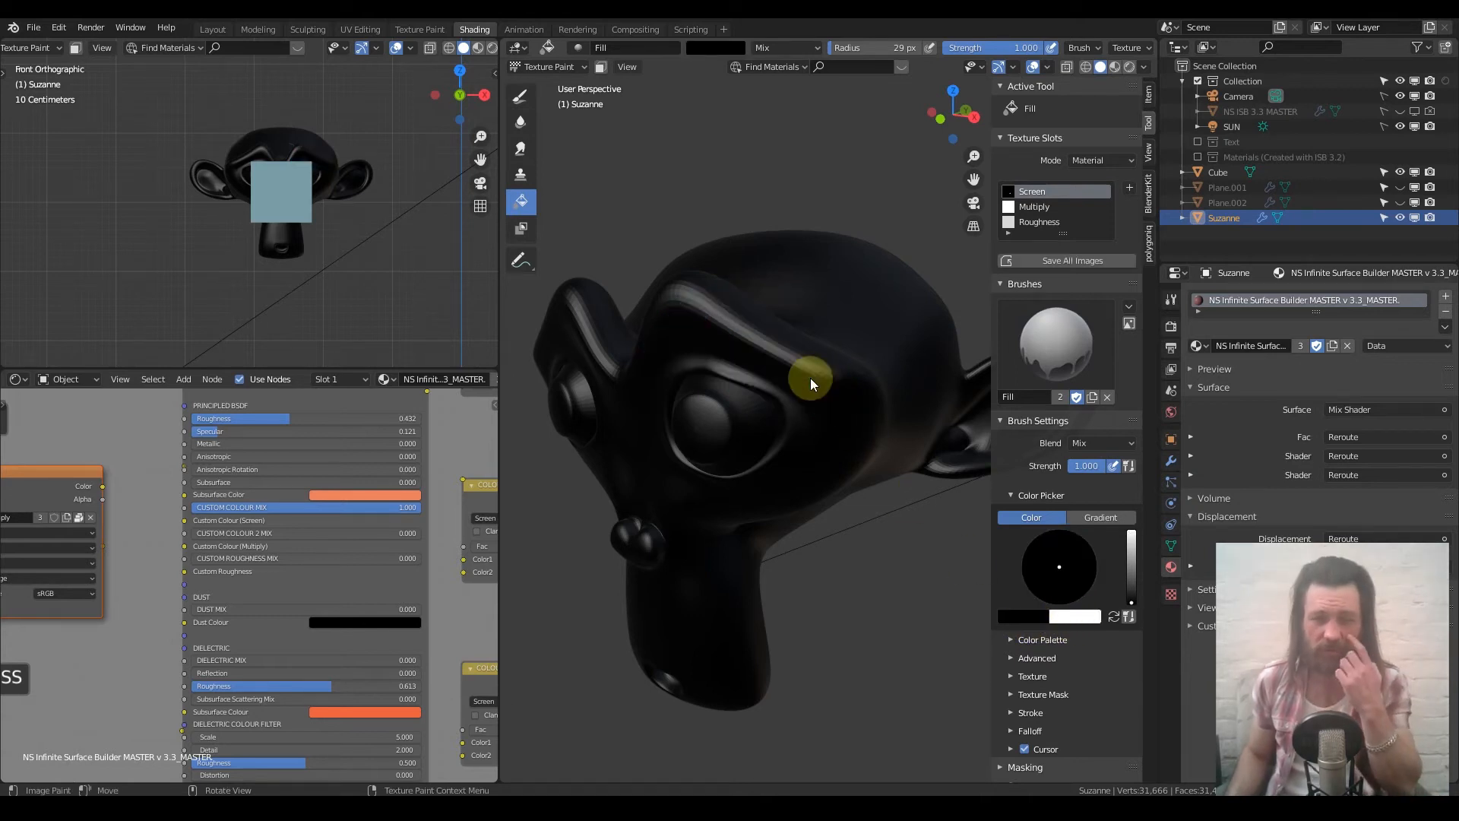
{"action": "left_click", "coordinate": [1064, 264]}
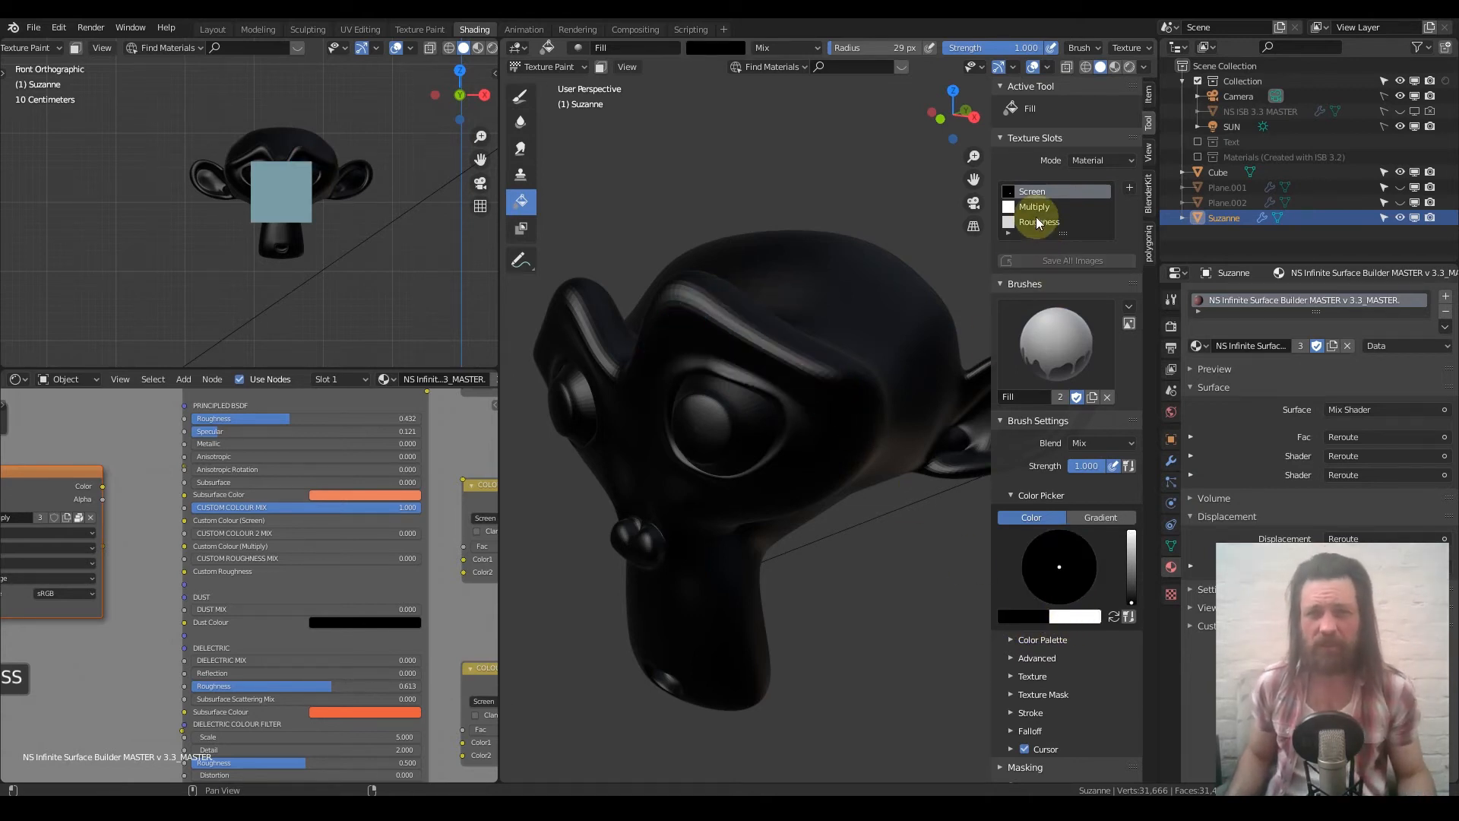
Step: Select the Multiply texture slot and set the Draw brush to a very dark blue
{"action": "left_click", "coordinate": [1035, 207]}
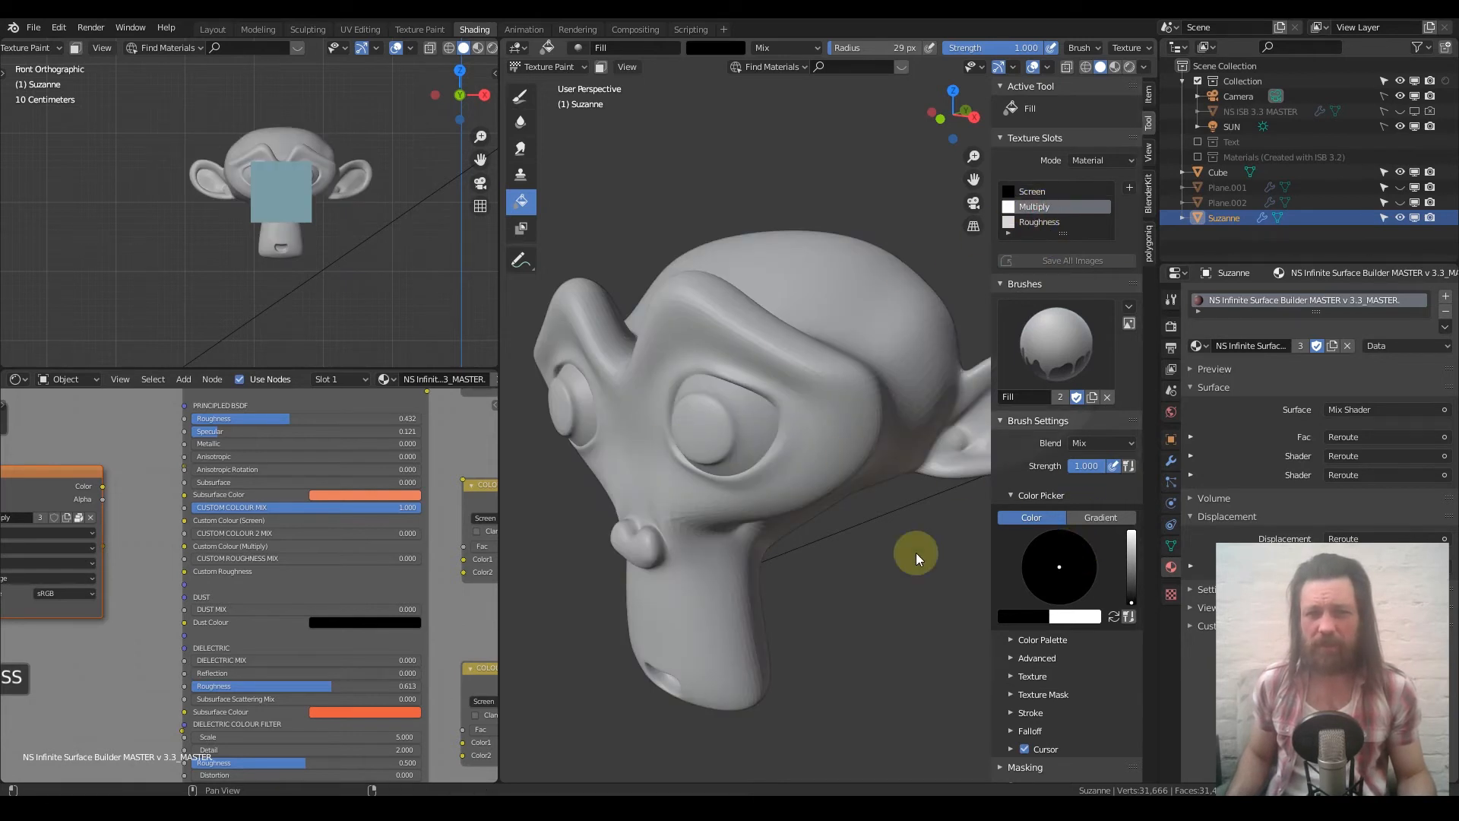
{"action": "left_click", "coordinate": [520, 96]}
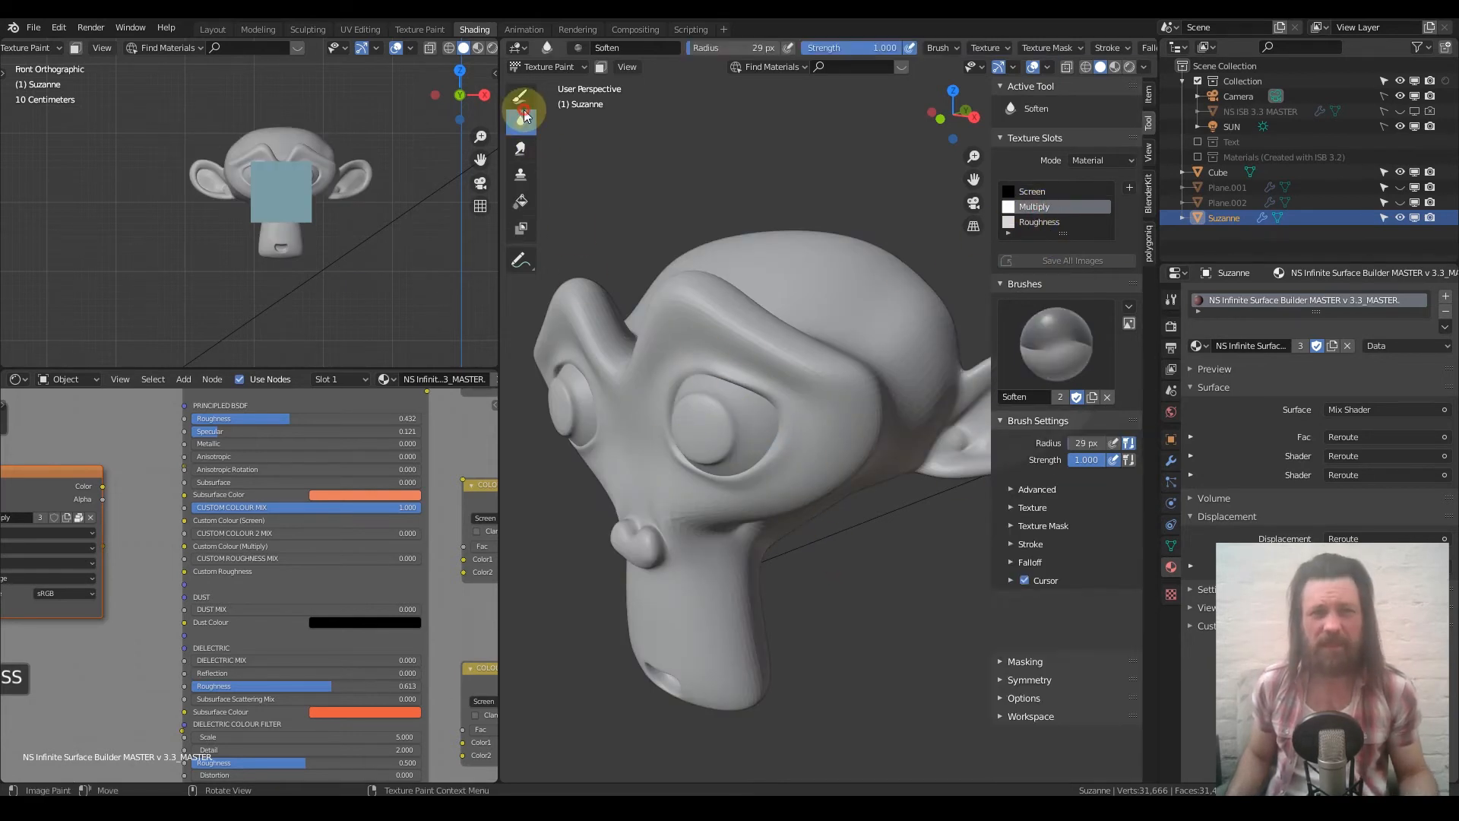
{"action": "left_click", "coordinate": [1067, 603]}
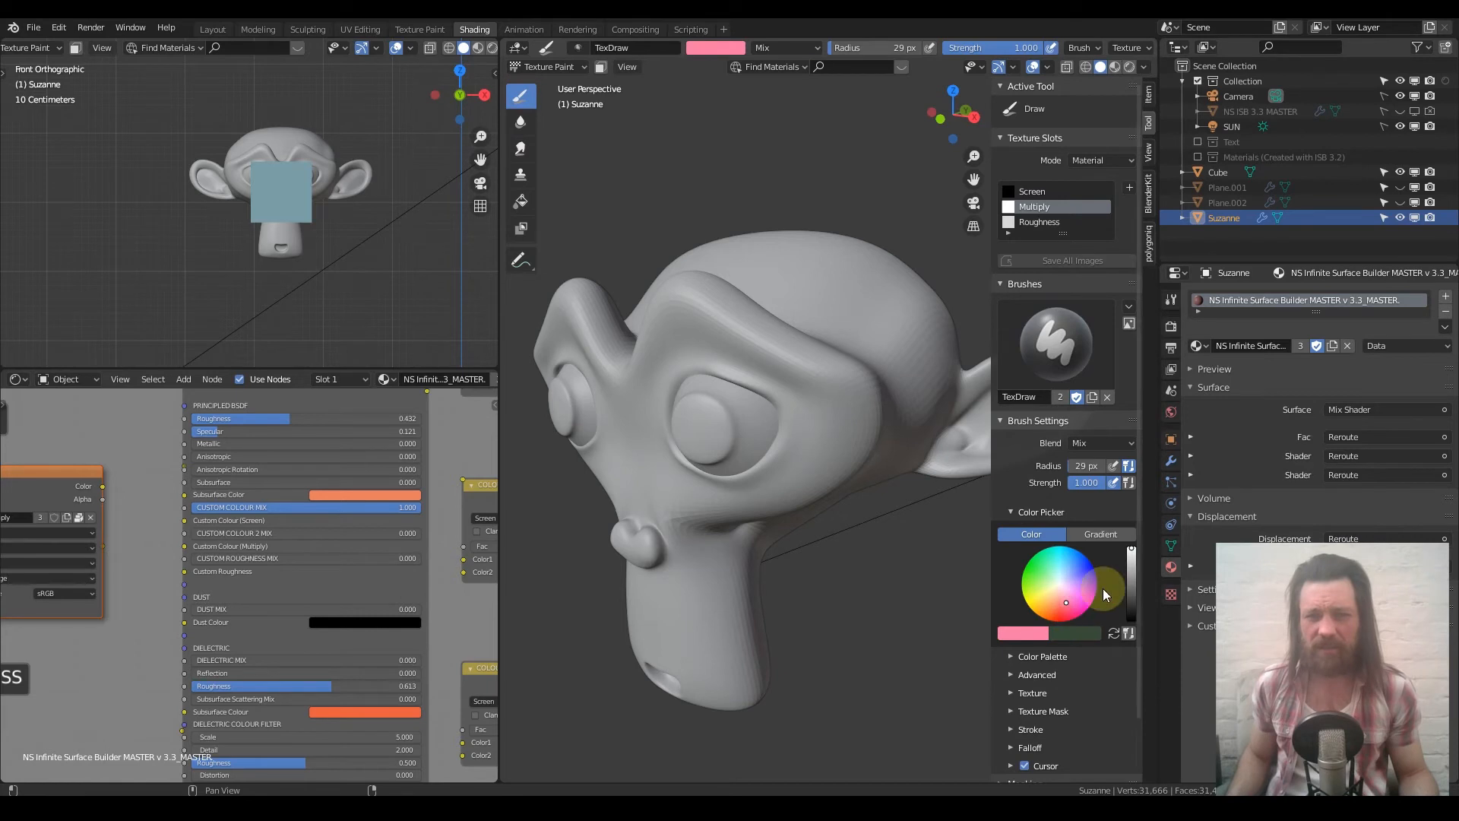
{"action": "left_click", "coordinate": [1131, 591]}
{"action": "left_click", "coordinate": [1131, 602]}
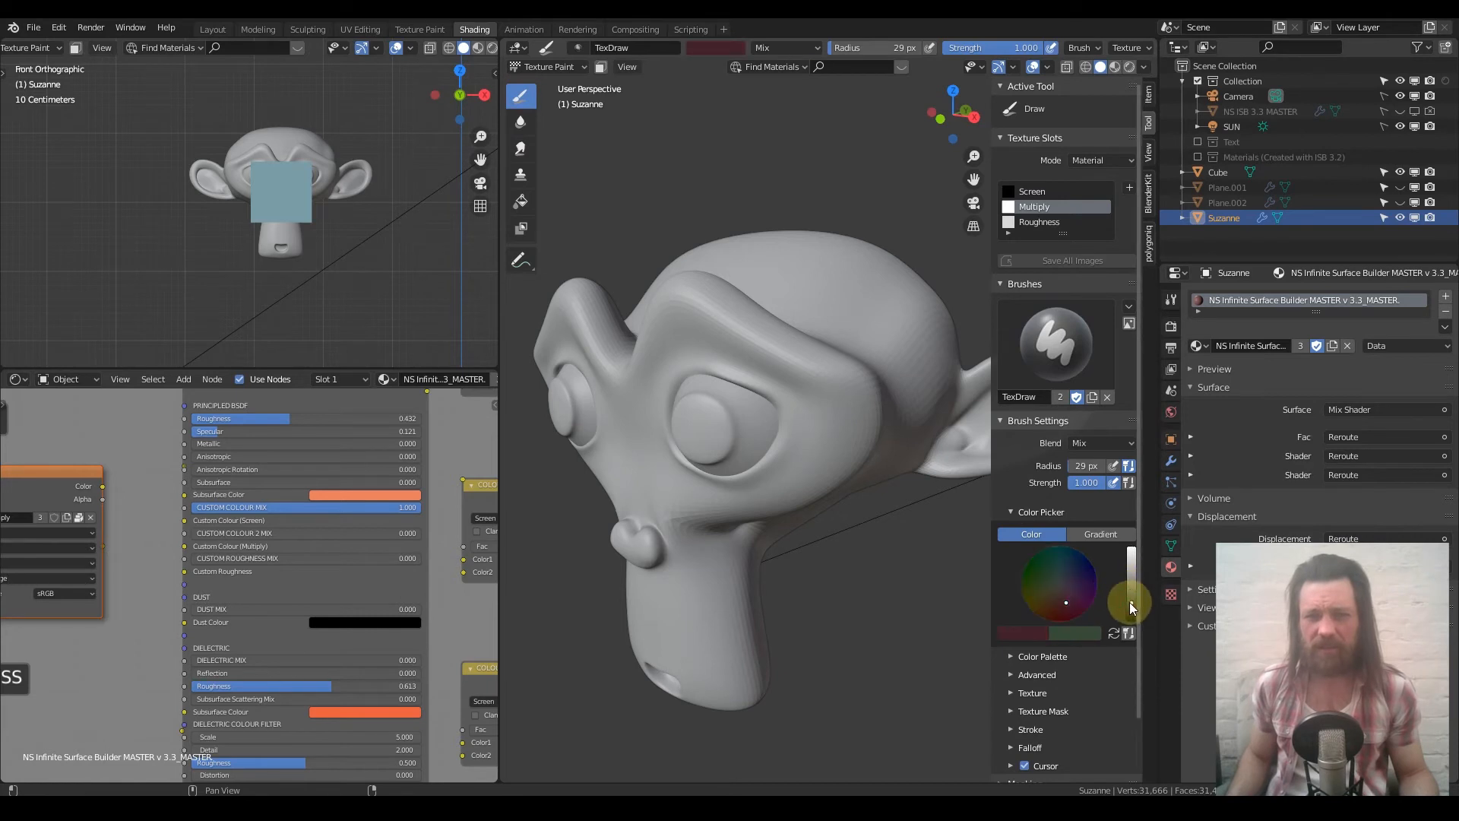
{"action": "left_click", "coordinate": [1095, 573]}
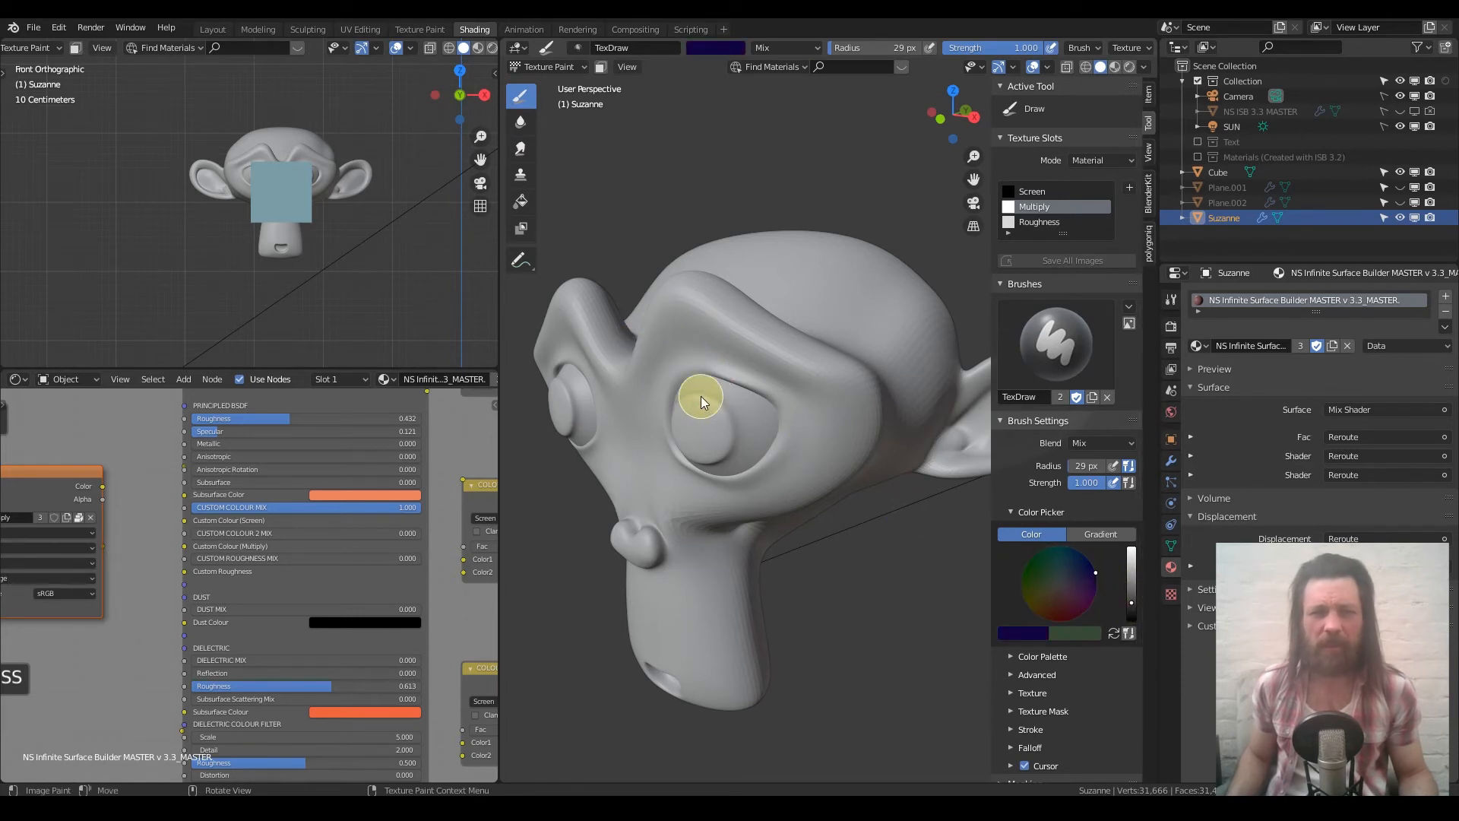
Step: Enlarge the brush radius to 73 px, paint dark blue around the monkey's eye on the Roughness texture and save all images
{"action": "key", "text": "f"}
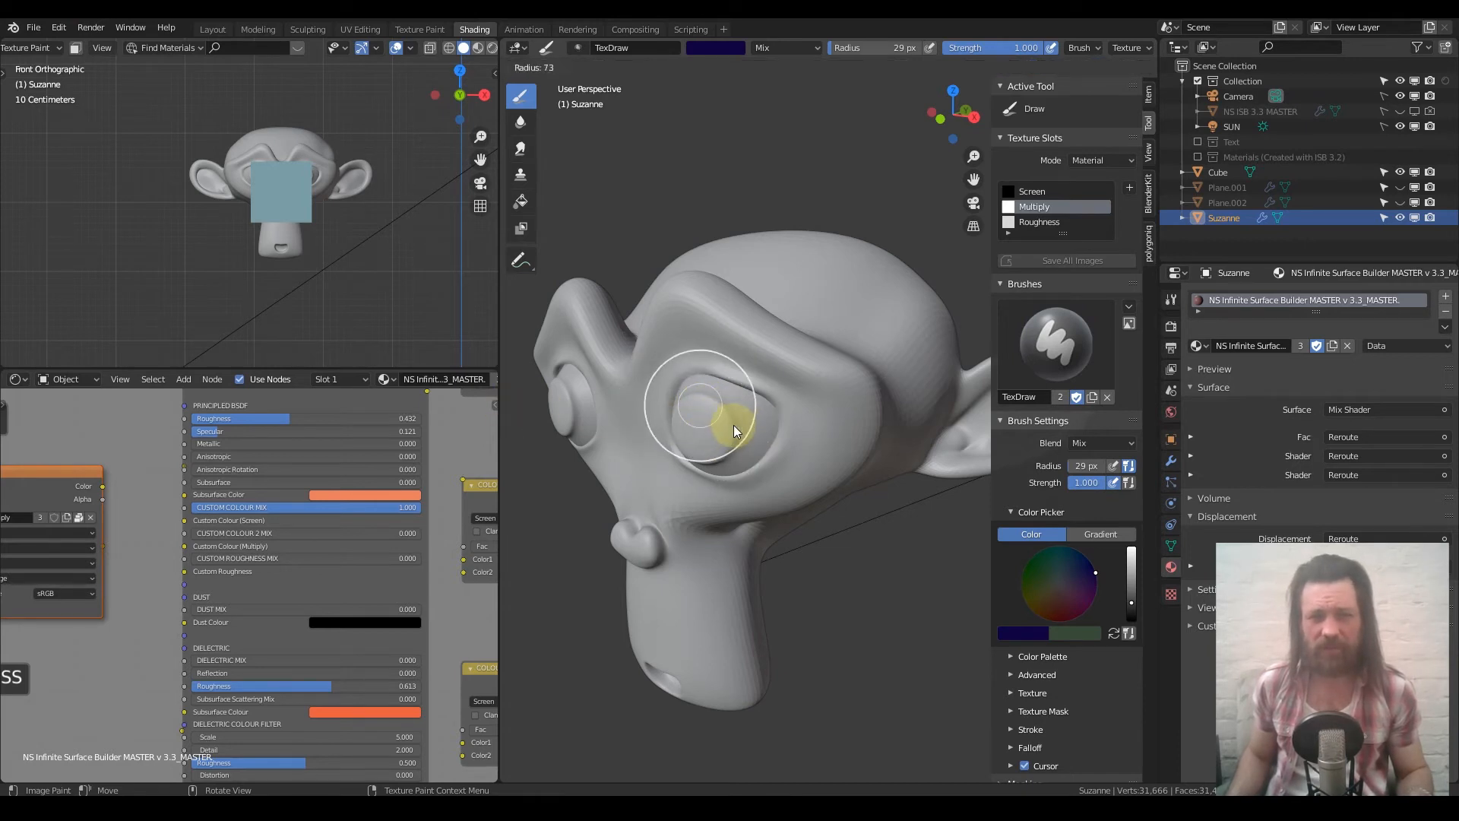
{"action": "left_click", "coordinate": [732, 425]}
{"action": "mouse_move", "coordinate": [733, 425]}
{"action": "middle_mouse_down"}
{"action": "mouse_move", "coordinate": [710, 439]}
{"action": "mouse_move", "coordinate": [755, 427]}
{"action": "mouse_move", "coordinate": [744, 414]}
{"action": "middle_mouse_up"}
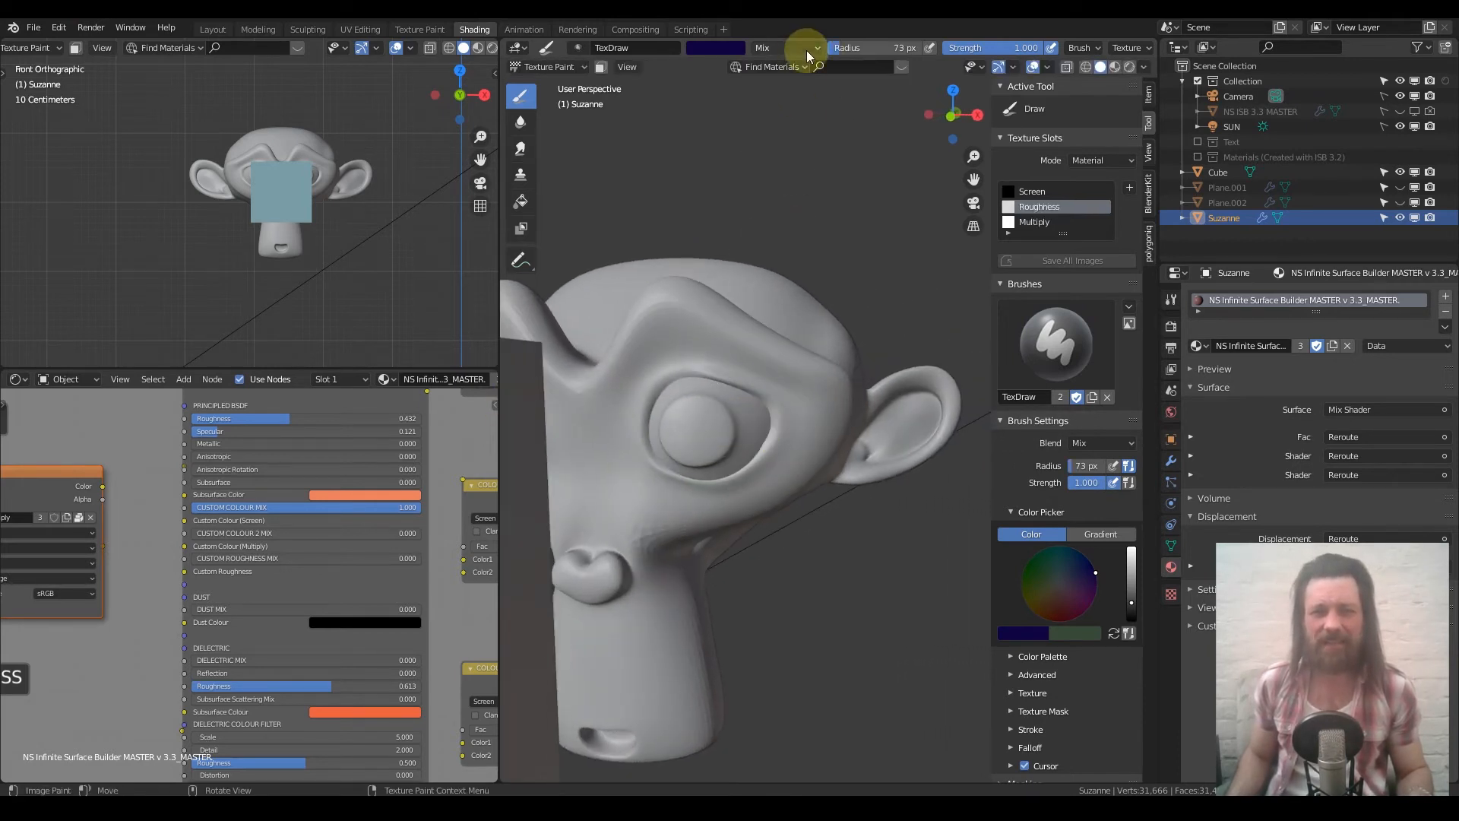
{"action": "mouse_move", "coordinate": [699, 395]}
{"action": "left_mouse_down"}
{"action": "mouse_move", "coordinate": [650, 431]}
{"action": "mouse_move", "coordinate": [749, 459]}
{"action": "mouse_move", "coordinate": [691, 374]}
{"action": "mouse_move", "coordinate": [668, 445]}
{"action": "mouse_move", "coordinate": [781, 418]}
{"action": "mouse_move", "coordinate": [651, 416]}
{"action": "mouse_move", "coordinate": [657, 399]}
{"action": "left_mouse_up"}
{"action": "left_click", "coordinate": [1079, 262]}
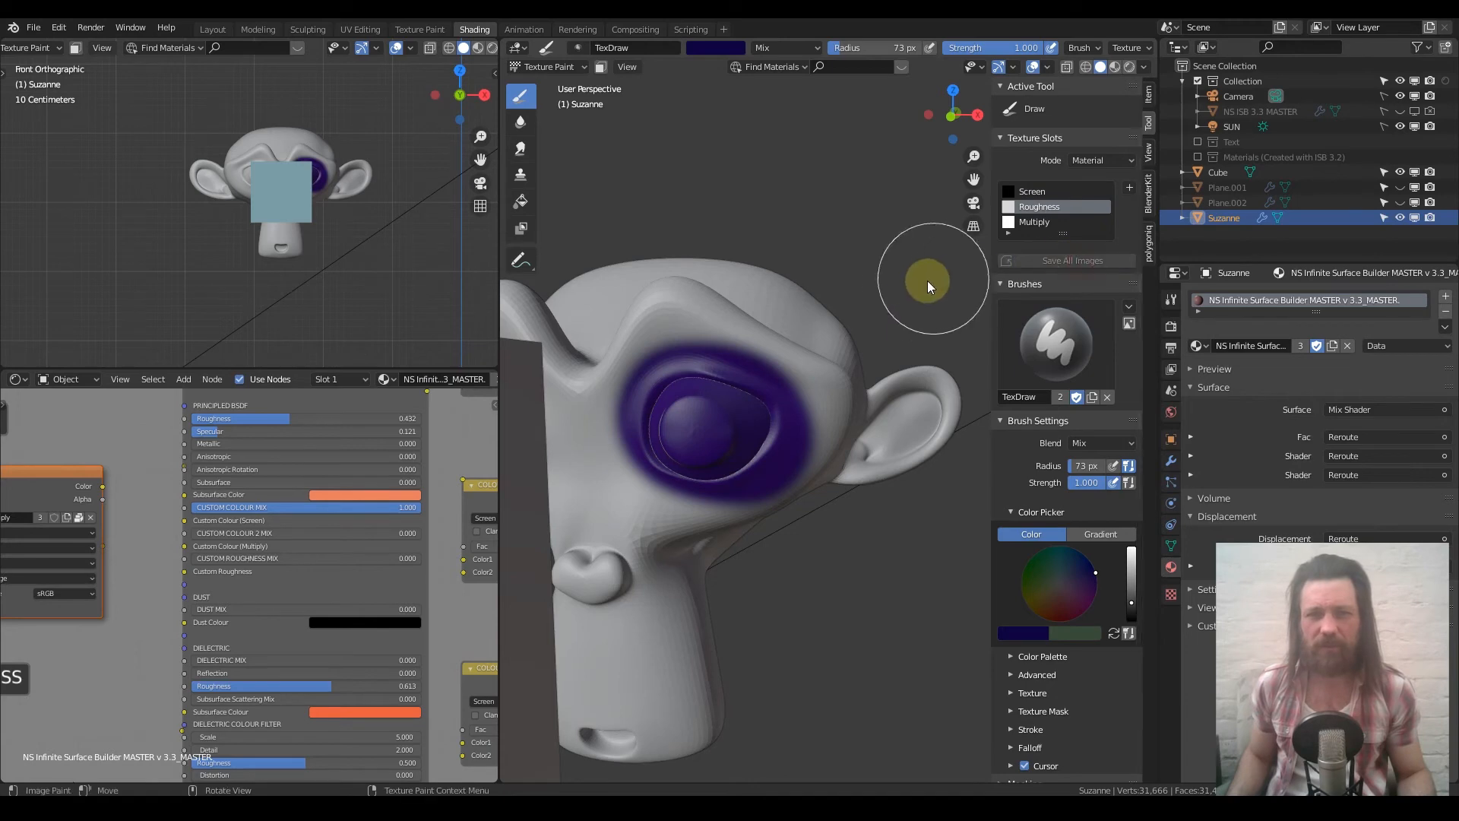
Step: In rendered shading, set the main shader group's Custom Colour Mix to 0.000 and Custom Colour 2 Mix to 1.000
{"action": "left_click", "coordinate": [1129, 67]}
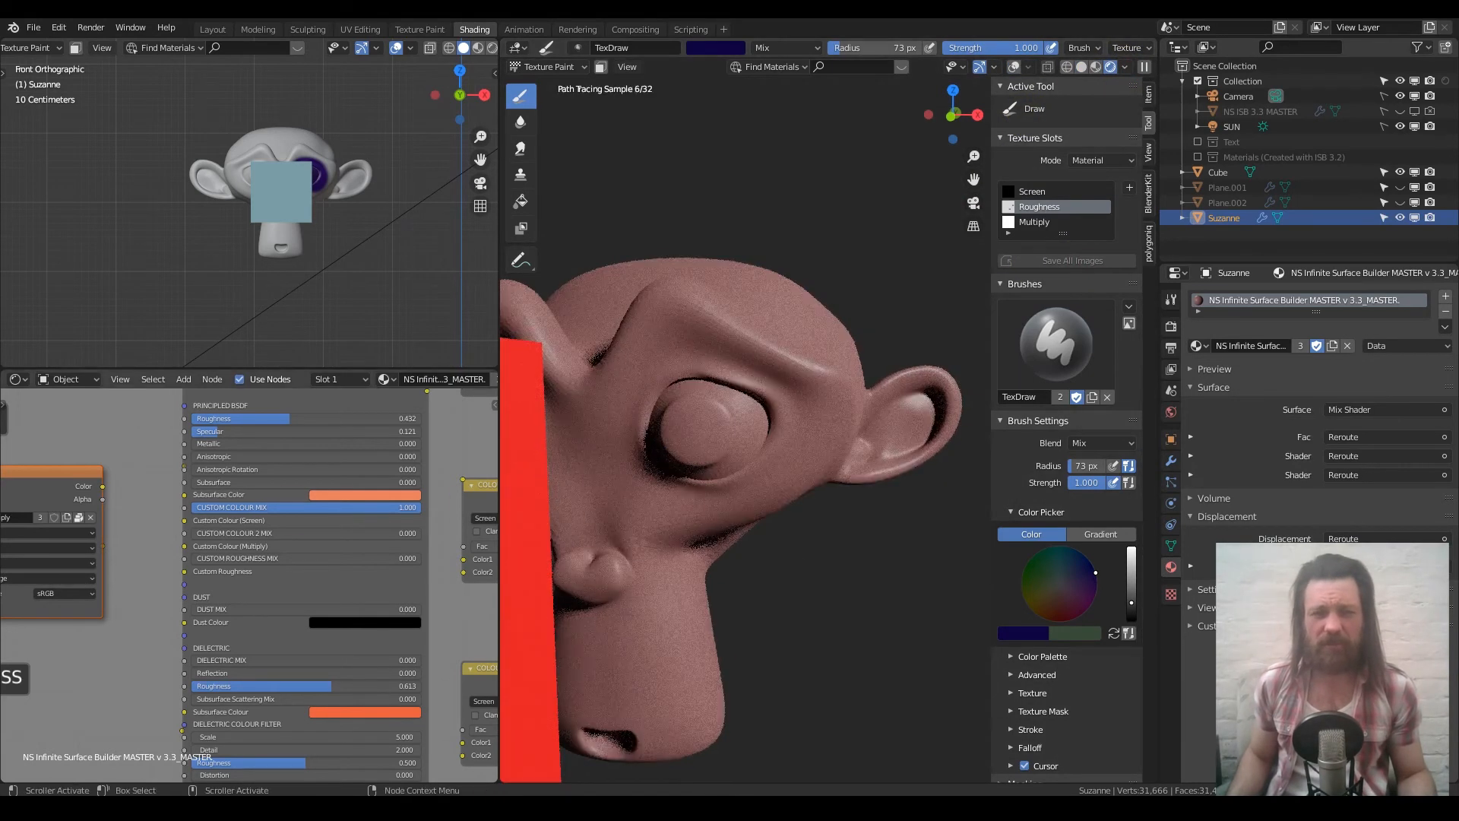
{"action": "middle_click_drag", "start_coordinate": [537, 408], "coordinate": [519, 404]}
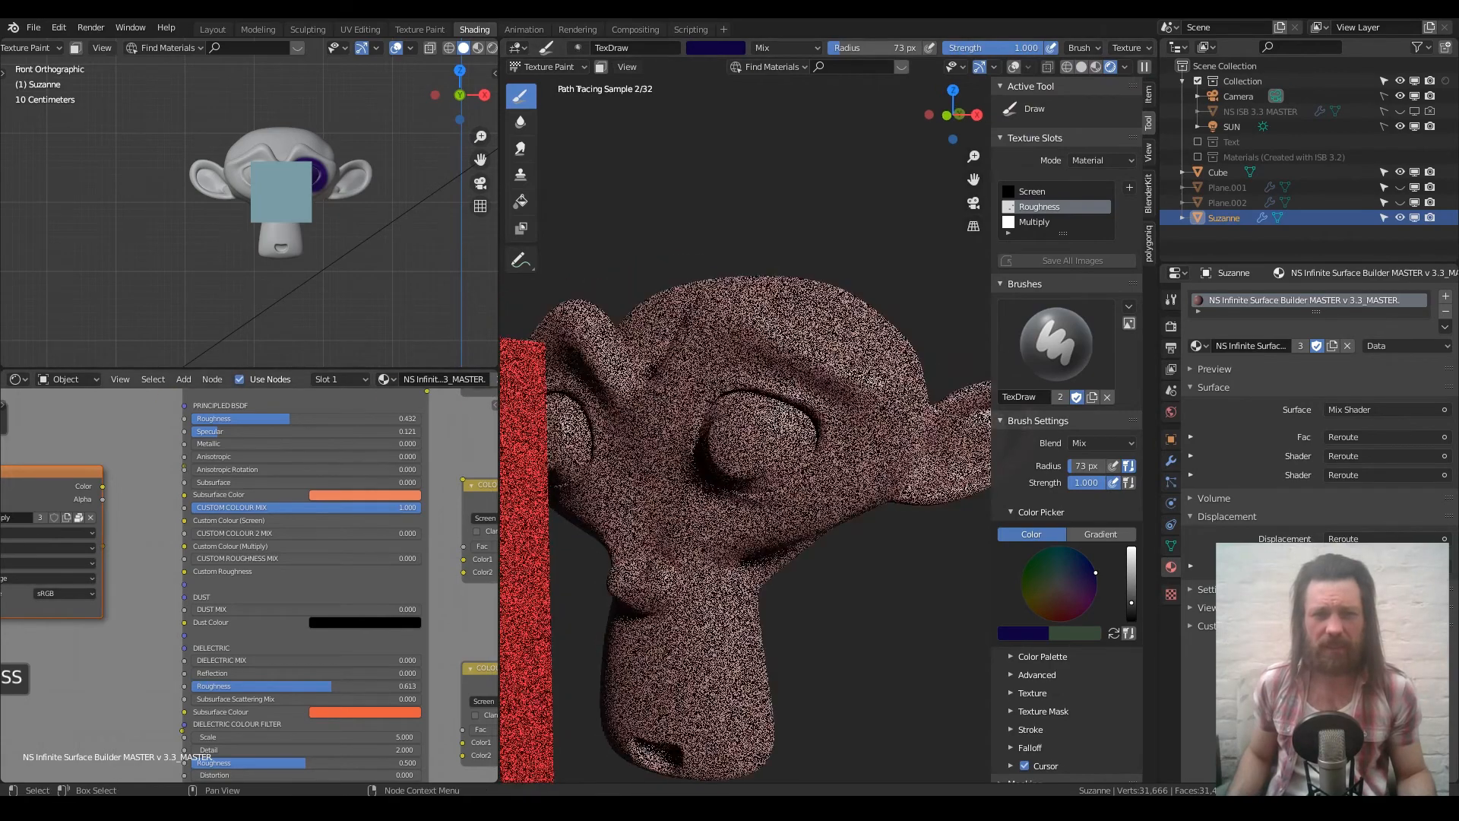
{"action": "scroll", "coordinate": [301, 489], "scroll_direction": "up", "scroll_amount": 3}
{"action": "middle_click_drag", "start_coordinate": [291, 544], "coordinate": [201, 546]}
{"action": "left_click_drag", "start_coordinate": [397, 472], "coordinate": [412, 509]}
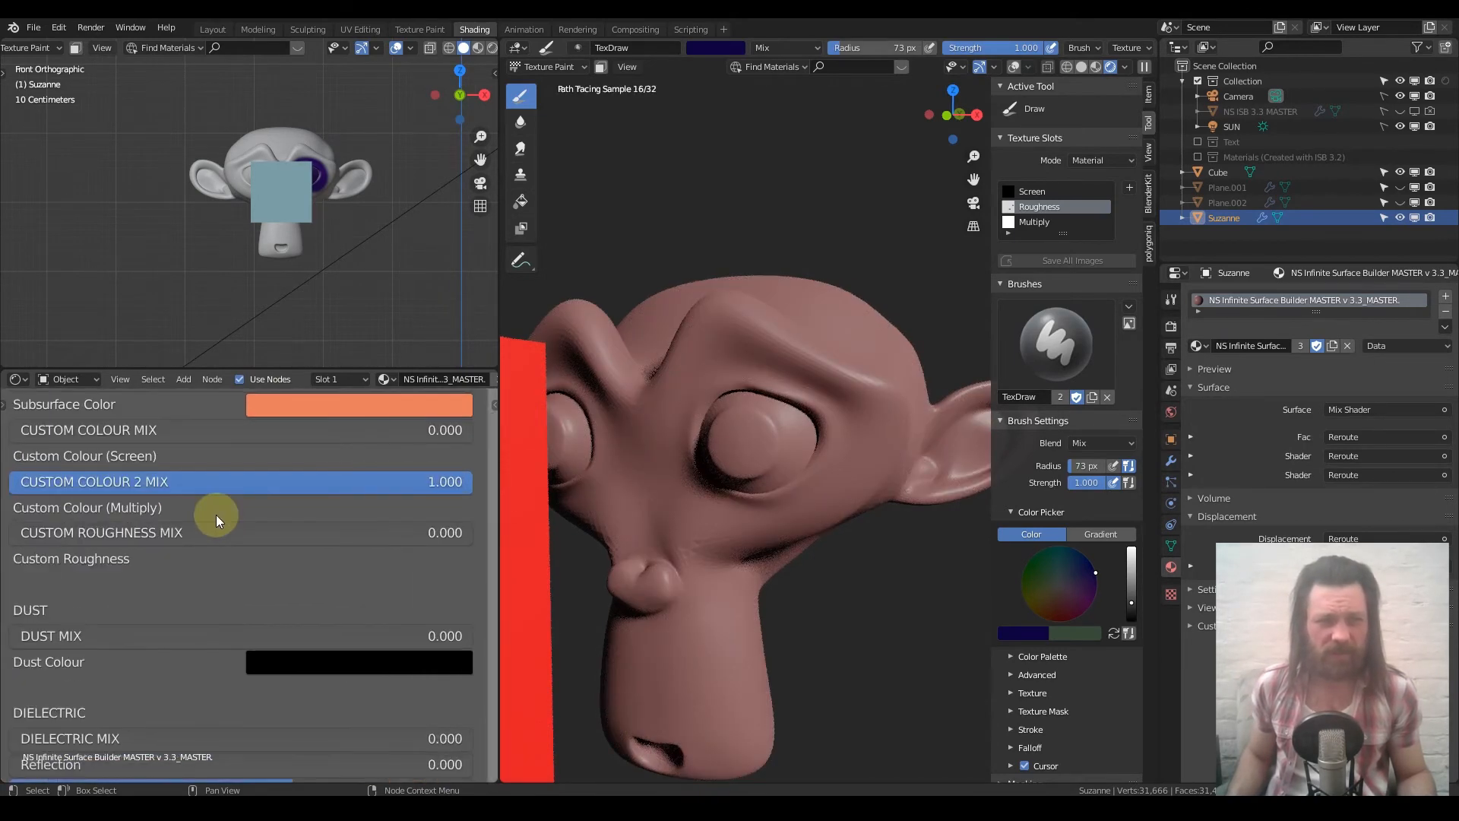
{"action": "scroll", "coordinate": [214, 513], "scroll_direction": "down", "scroll_amount": 3}
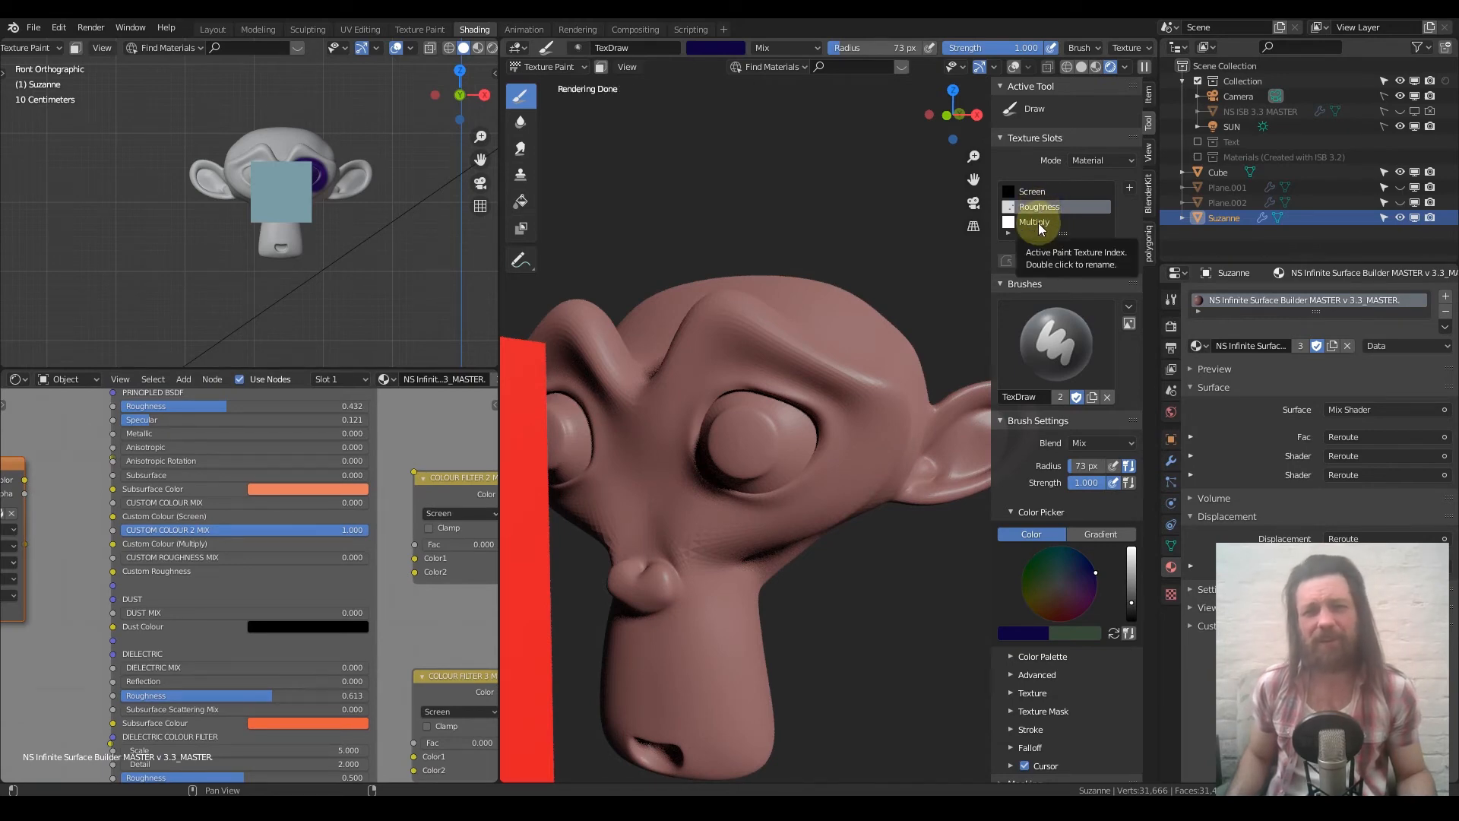
Step: Preview the Screen and Roughness textures on the monkey in solid shading and make Multiply the active paint slot
{"action": "left_click", "coordinate": [1038, 223]}
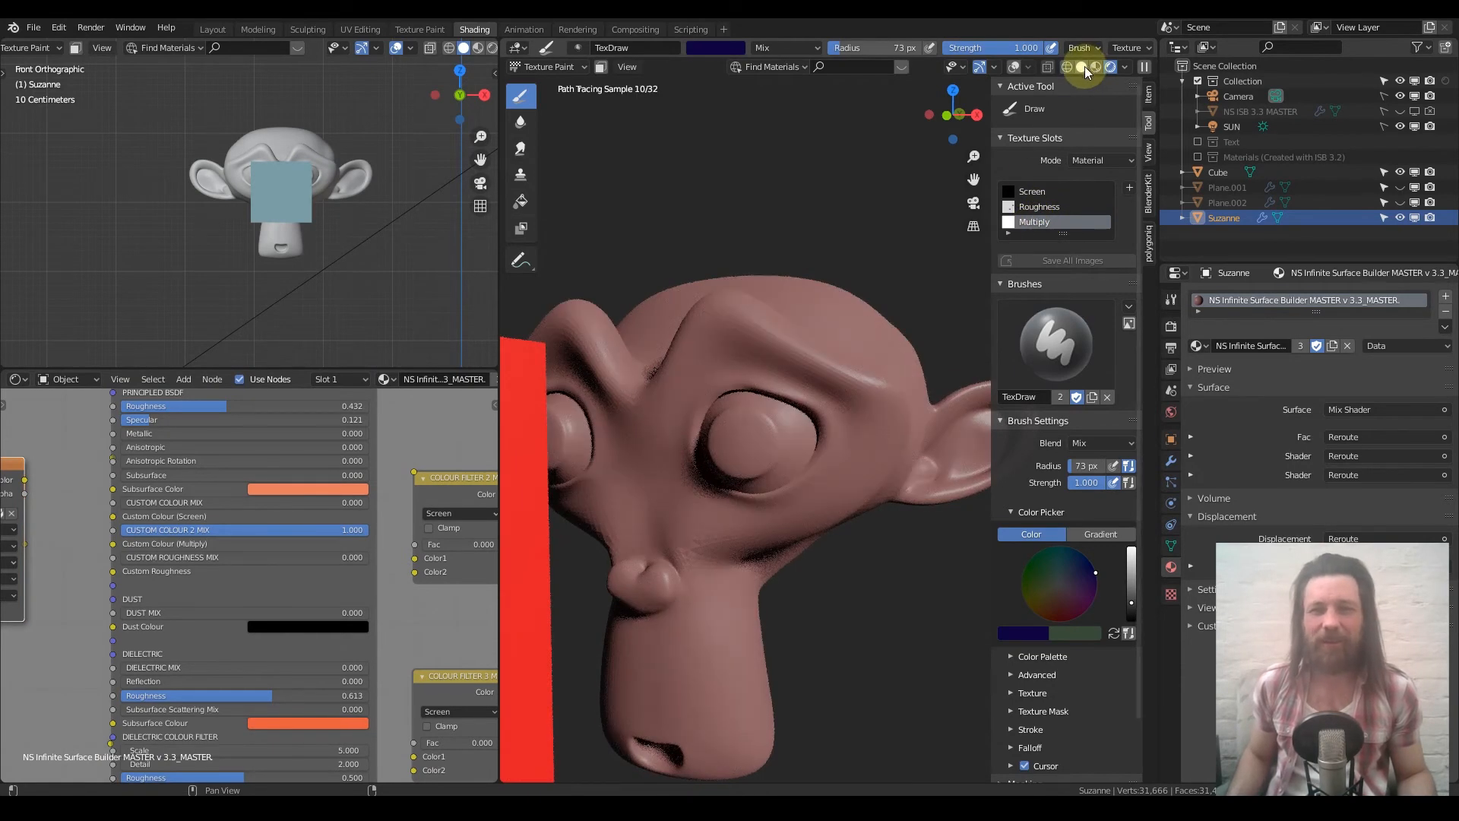
{"action": "left_click", "coordinate": [1083, 66]}
{"action": "left_click", "coordinate": [1032, 192]}
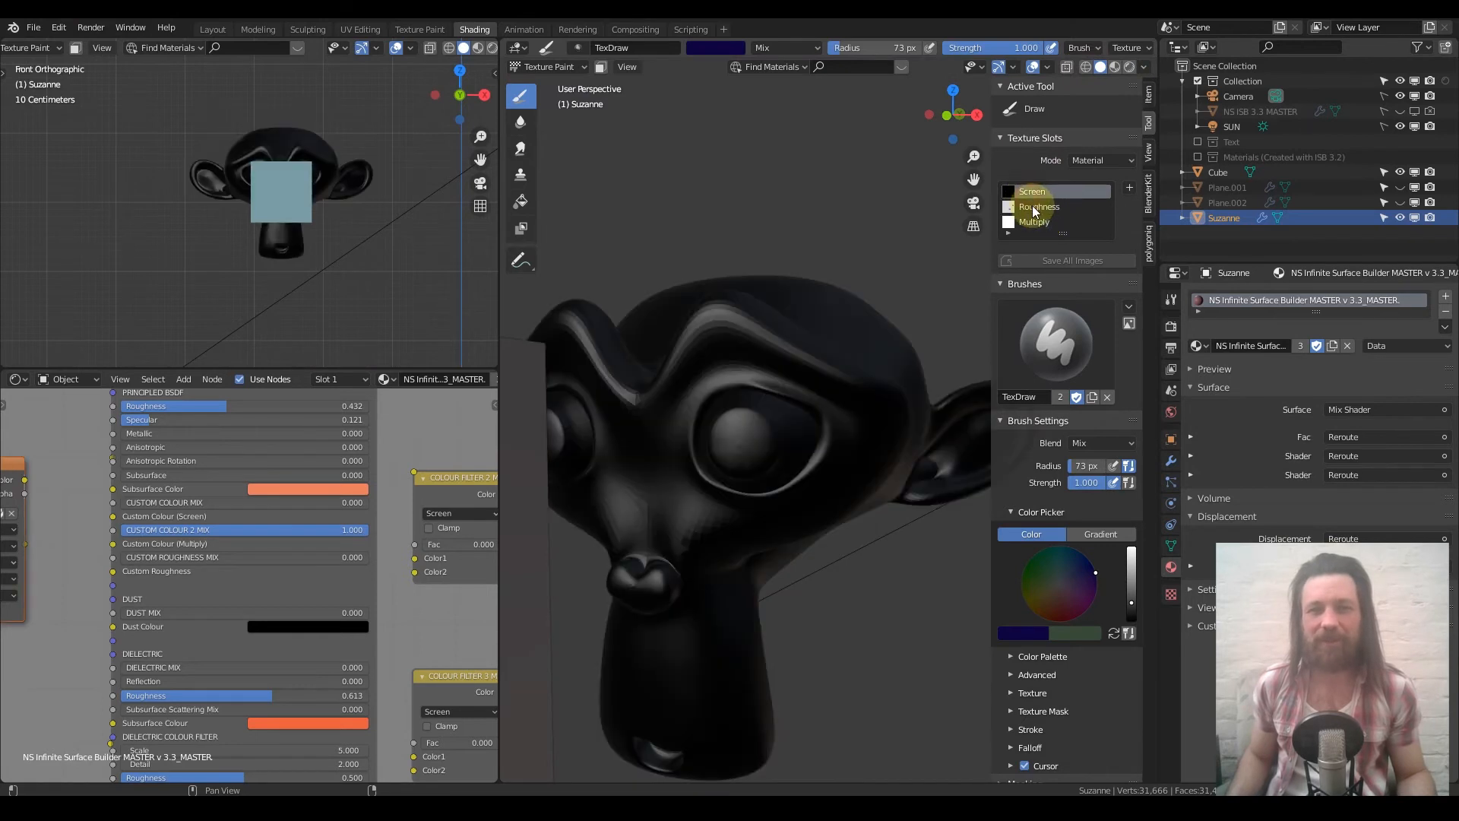
{"action": "left_click", "coordinate": [1033, 207]}
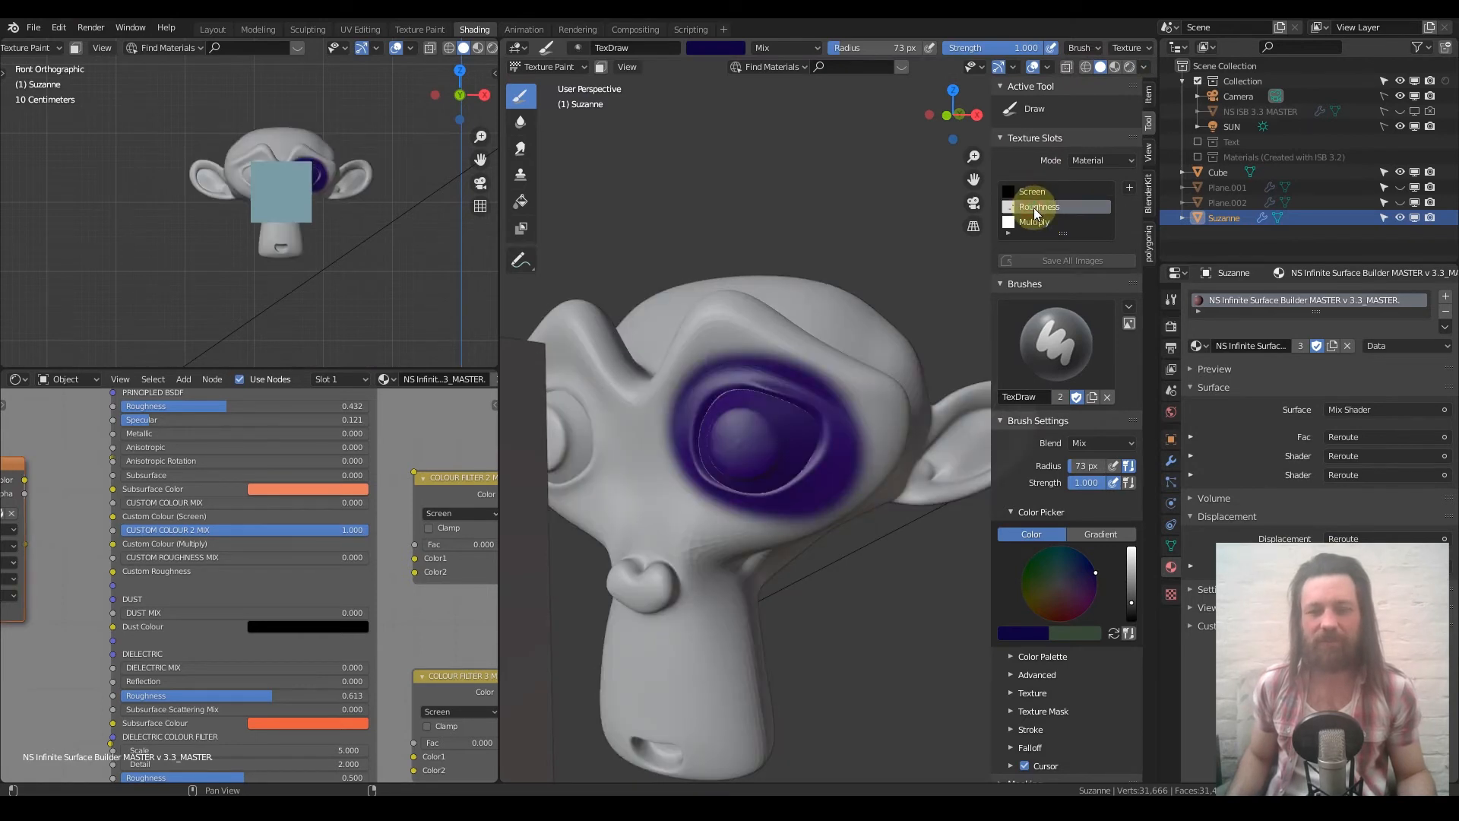
{"action": "left_click", "coordinate": [1035, 222]}
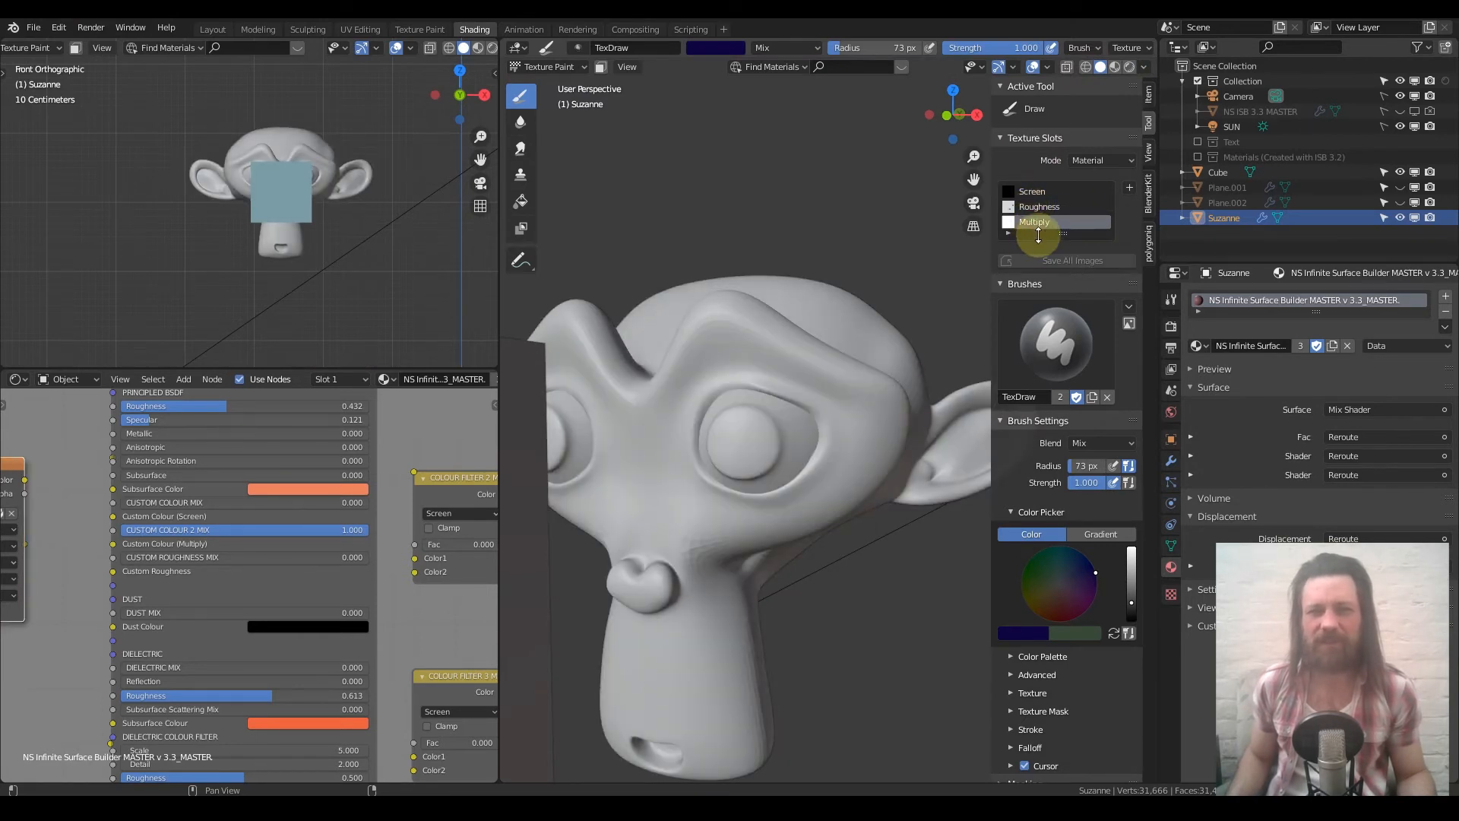
Step: Paint dark blue around the monkey's eye on the Multiply texture, save all images and view it in rendered shading
{"action": "mouse_move", "coordinate": [759, 409]}
{"action": "left_mouse_down"}
{"action": "mouse_move", "coordinate": [703, 459]}
{"action": "mouse_move", "coordinate": [804, 434]}
{"action": "mouse_move", "coordinate": [773, 480]}
{"action": "mouse_move", "coordinate": [700, 400]}
{"action": "mouse_move", "coordinate": [797, 403]}
{"action": "mouse_move", "coordinate": [787, 450]}
{"action": "mouse_move", "coordinate": [752, 487]}
{"action": "left_mouse_up"}
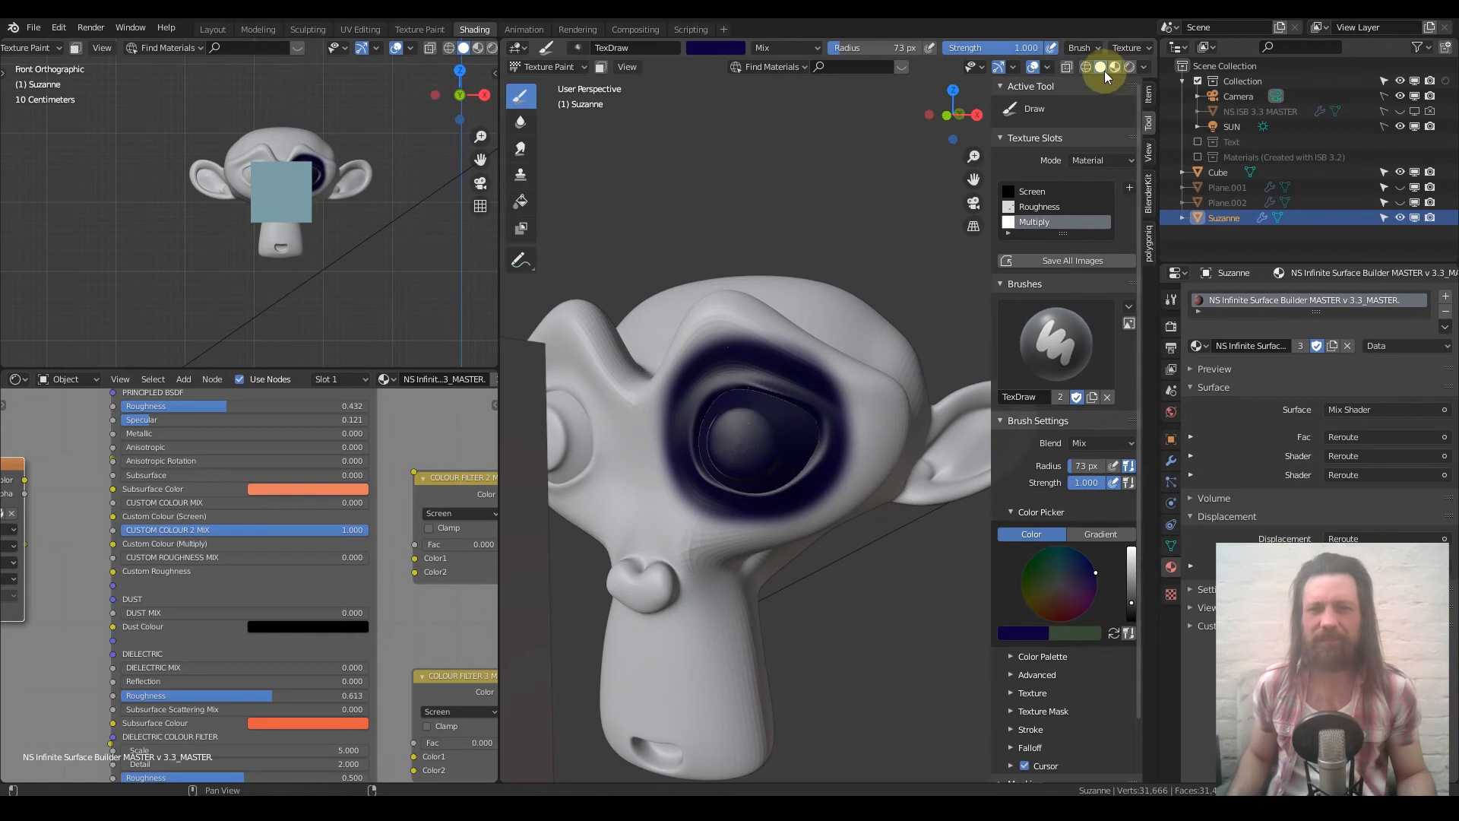
{"action": "left_click", "coordinate": [1092, 259]}
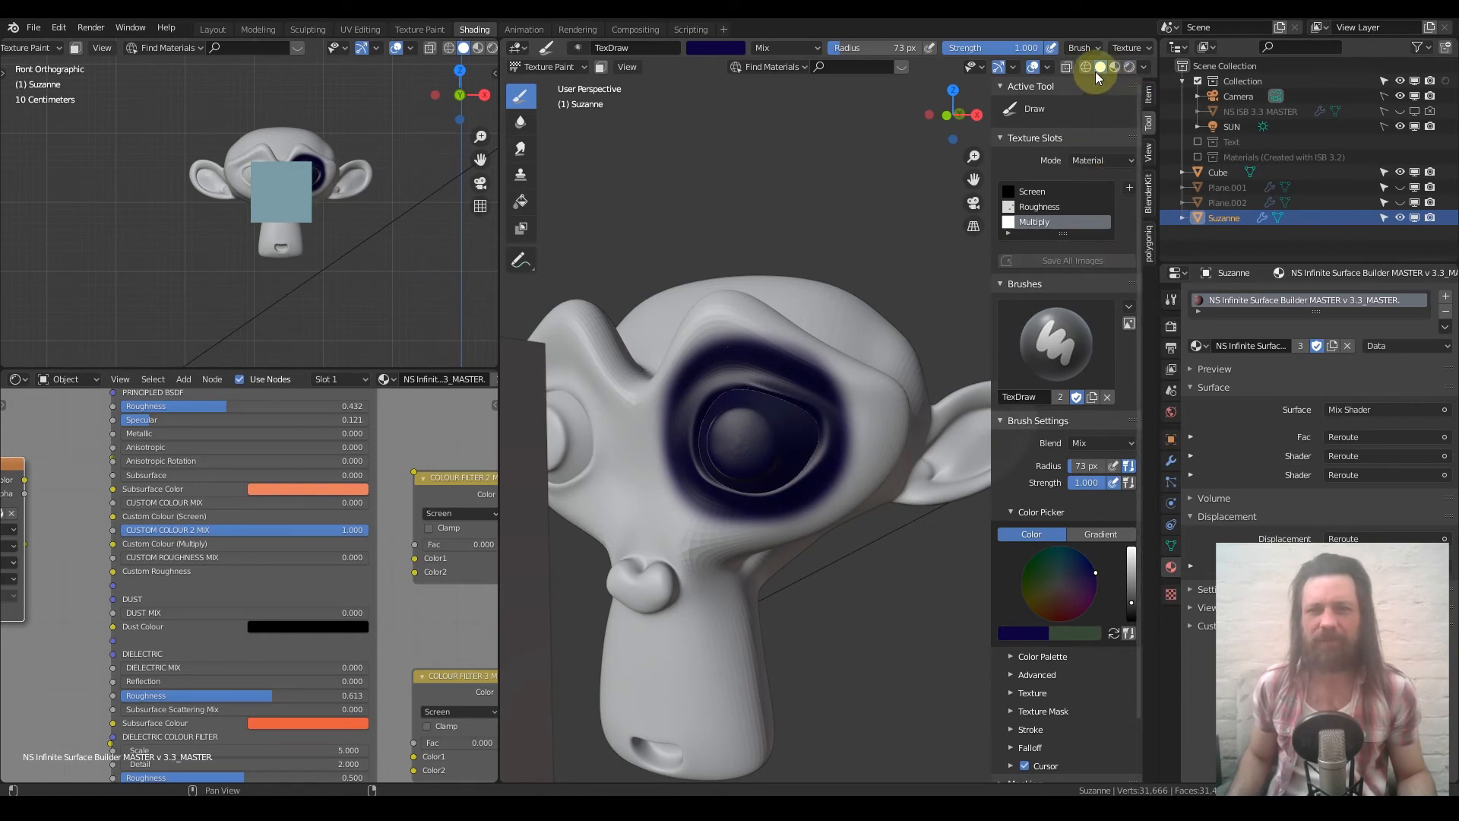
{"action": "left_click", "coordinate": [1128, 67]}
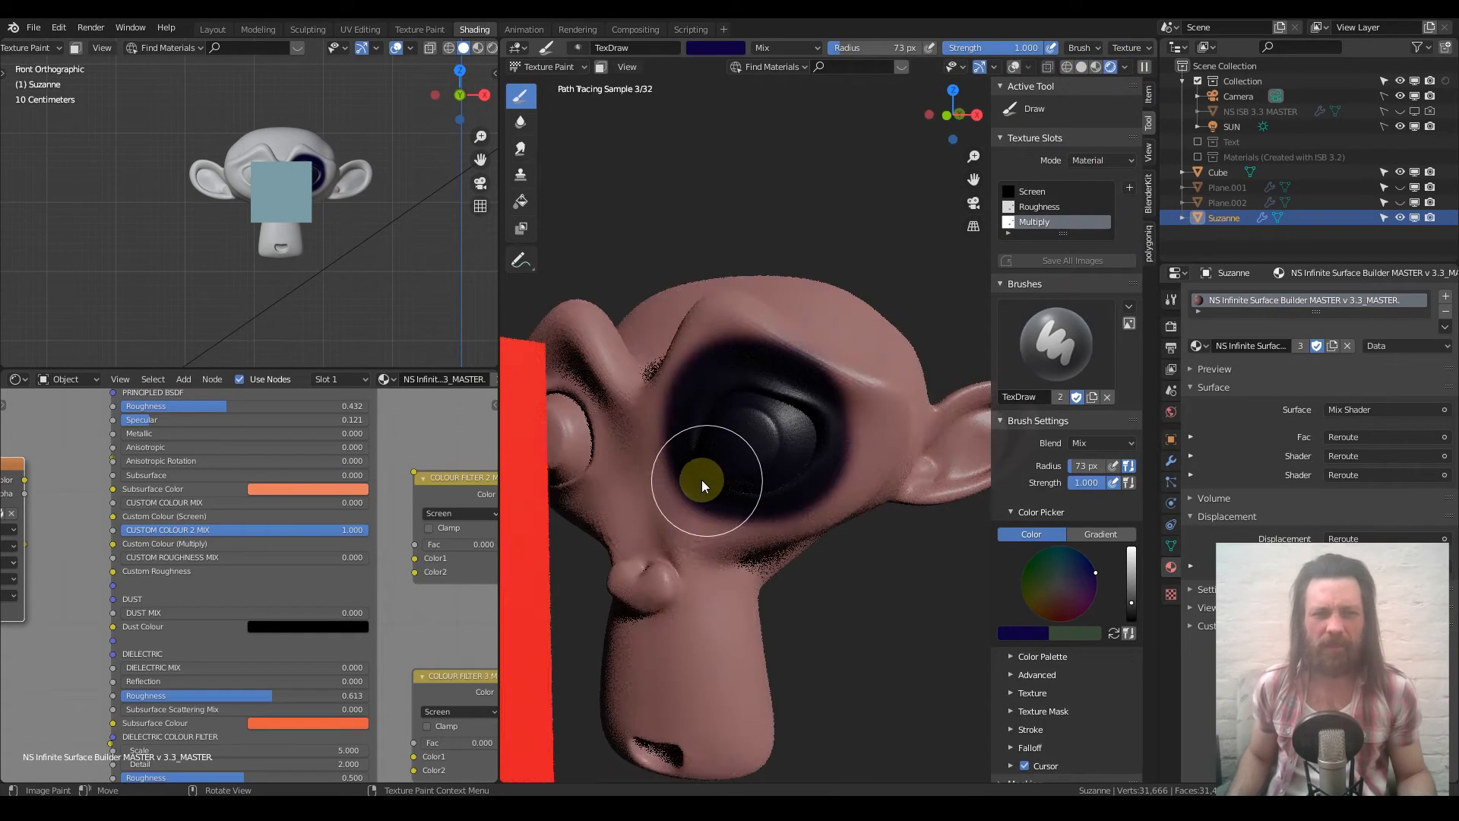
{"action": "mouse_move", "coordinate": [728, 468]}
{"action": "middle_mouse_down"}
{"action": "mouse_move", "coordinate": [748, 458]}
{"action": "mouse_move", "coordinate": [664, 473]}
{"action": "middle_mouse_up"}
{"action": "middle_click_drag", "start_coordinate": [147, 518], "coordinate": [319, 500]}
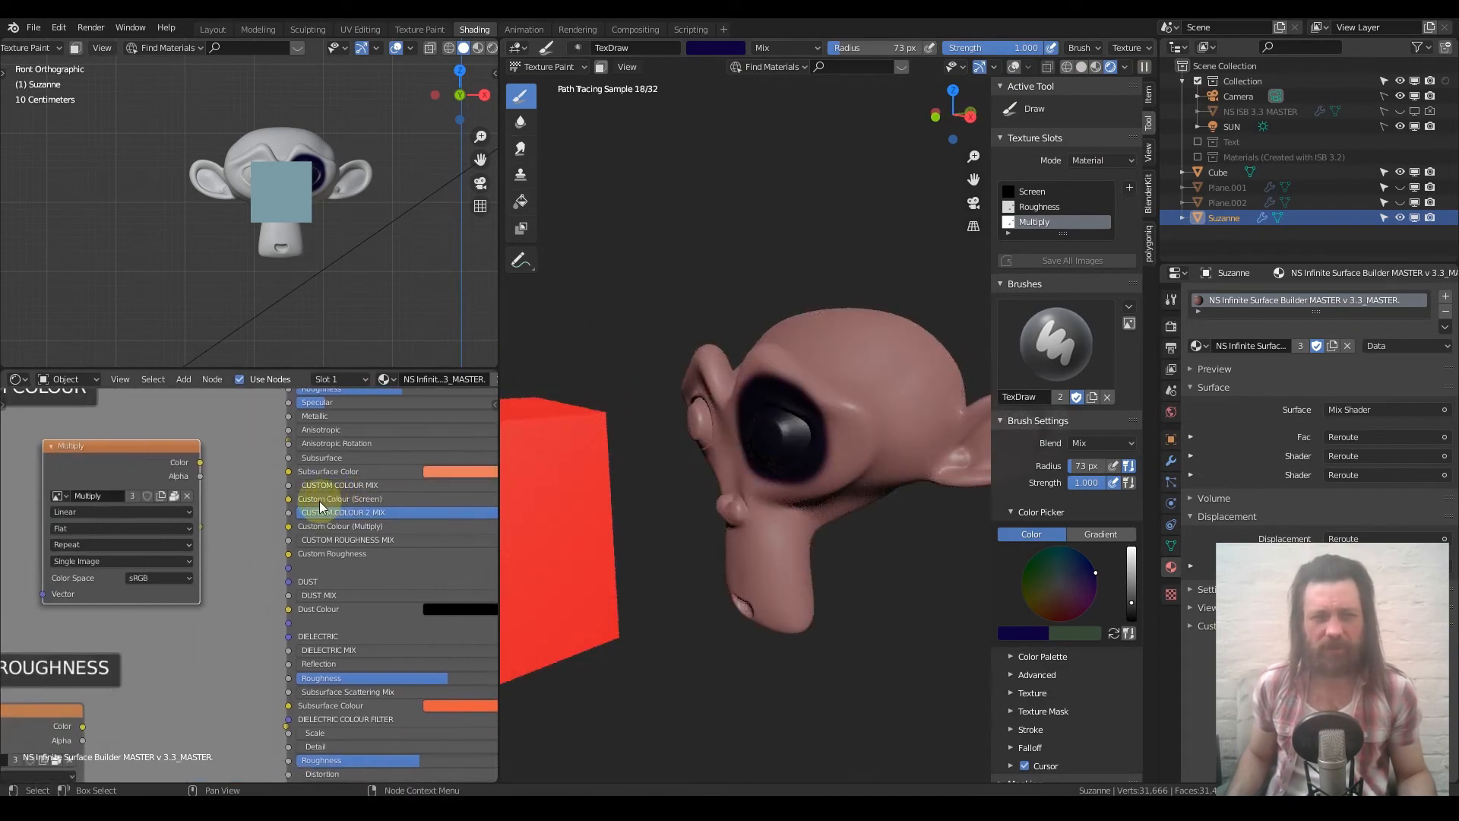
Step: Inspect the Multiply paint around the monkey's eye in the render and locate the Custom Roughness texture node
{"action": "middle_click_drag", "start_coordinate": [693, 446], "coordinate": [731, 425]}
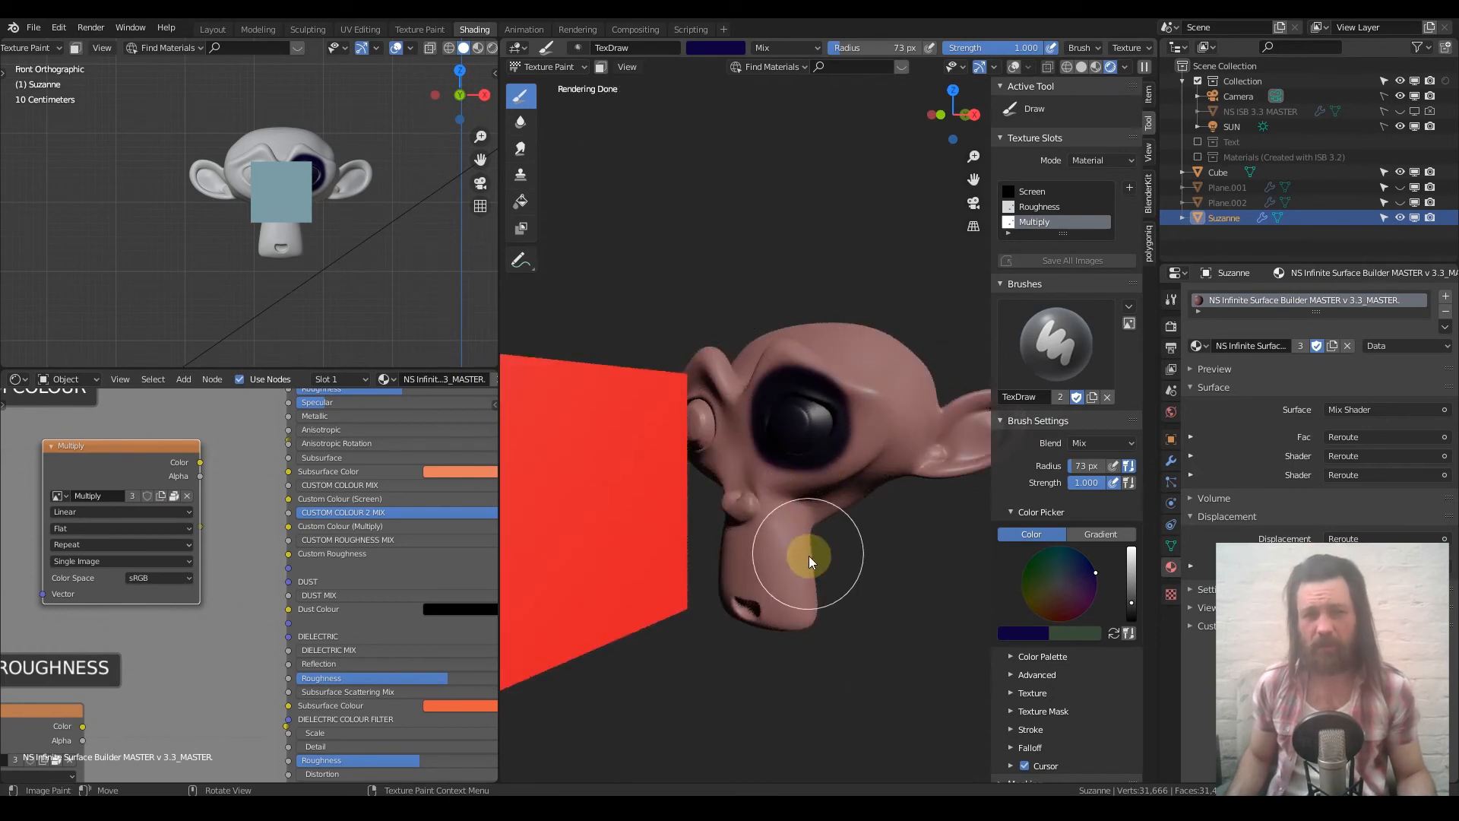
{"action": "mouse_move", "coordinate": [785, 412]}
{"action": "middle_mouse_down"}
{"action": "mouse_move", "coordinate": [769, 421]}
{"action": "mouse_move", "coordinate": [869, 407]}
{"action": "middle_mouse_up"}
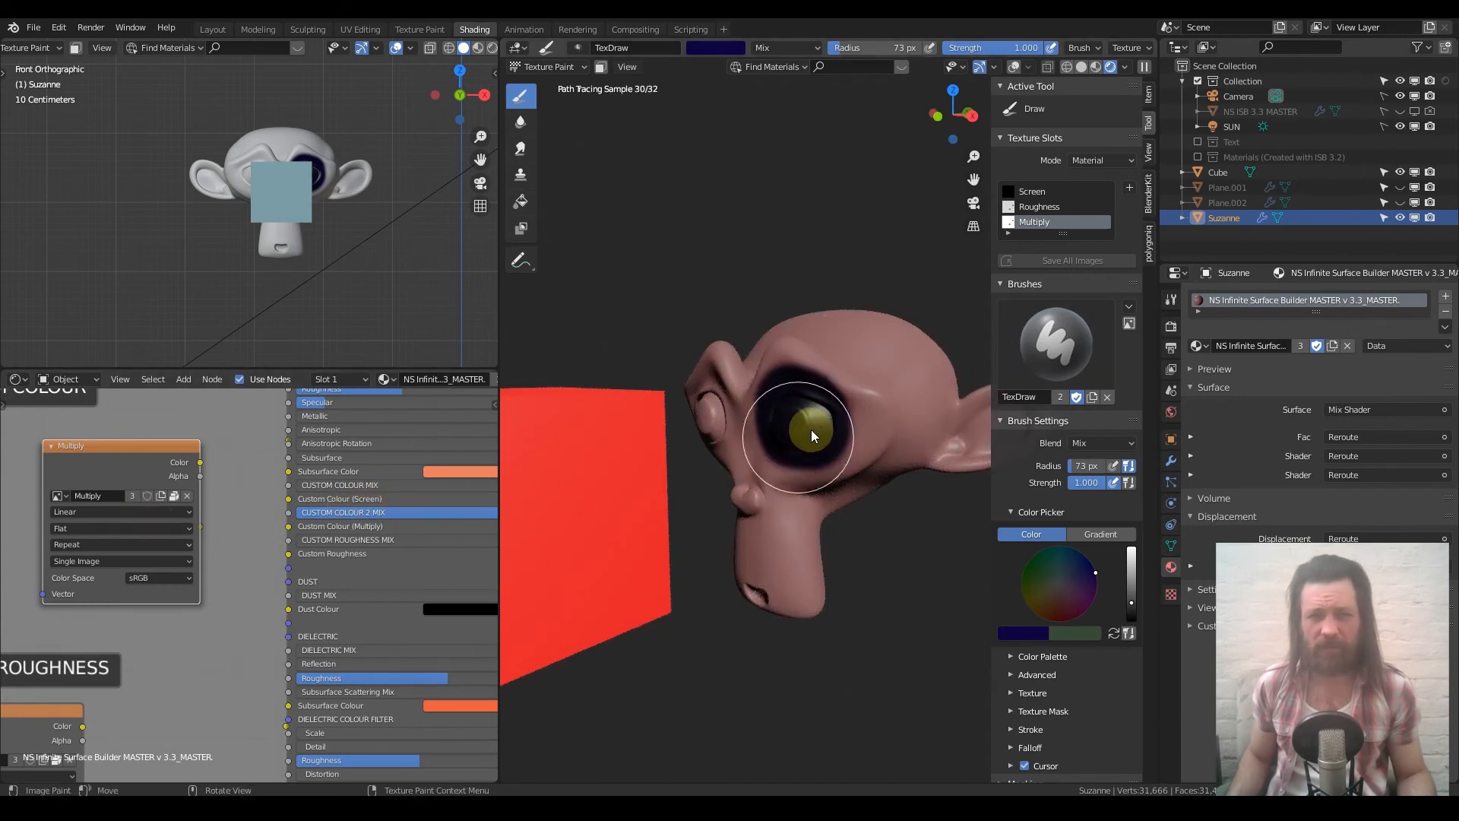
{"action": "scroll", "coordinate": [381, 500], "scroll_direction": "down", "scroll_amount": 2}
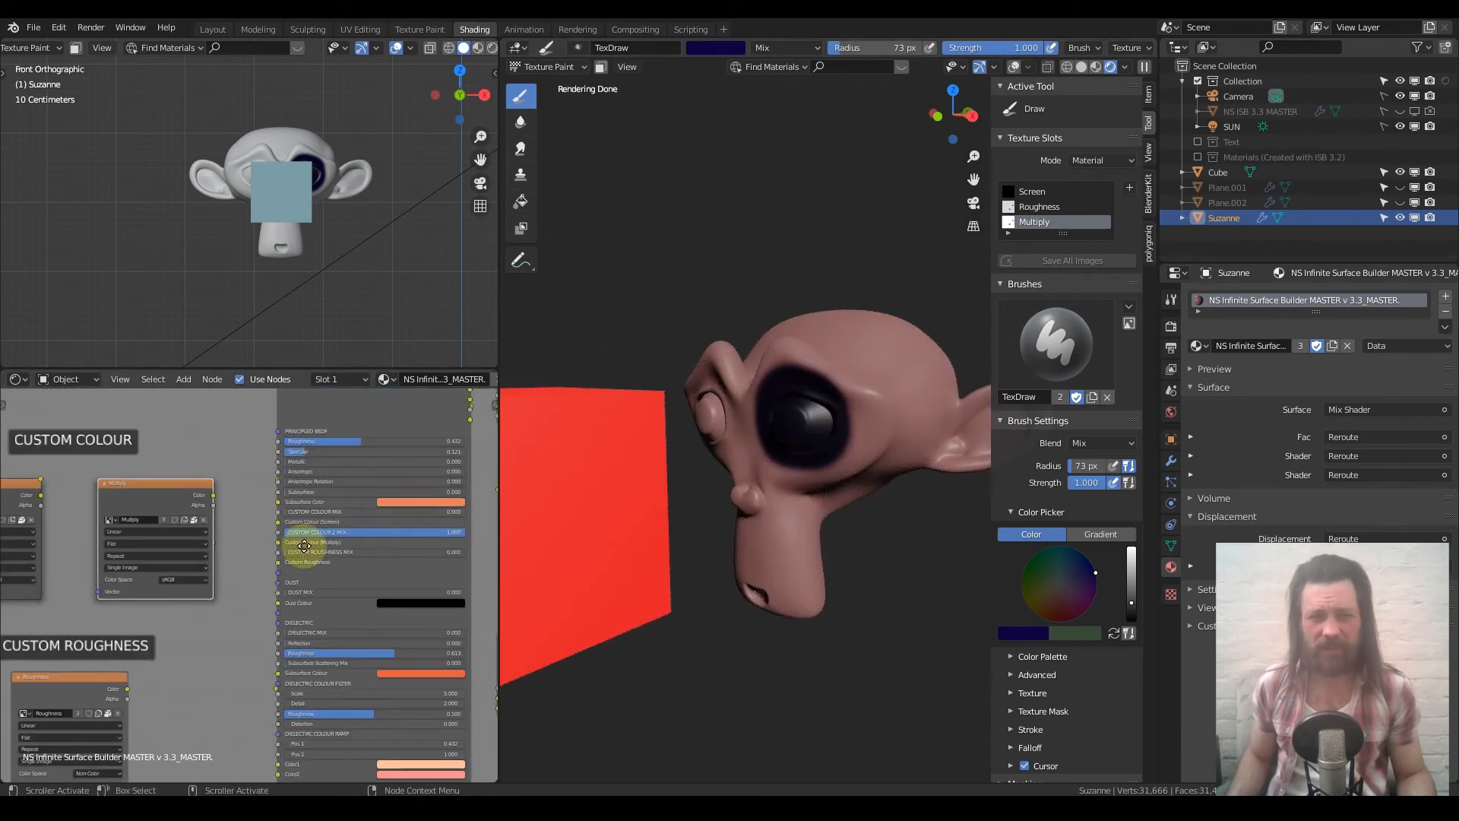
{"action": "middle_click_drag", "start_coordinate": [299, 546], "coordinate": [381, 503]}
{"action": "middle_click_drag", "start_coordinate": [357, 588], "coordinate": [352, 543]}
{"action": "middle_click_drag", "start_coordinate": [291, 618], "coordinate": [300, 547]}
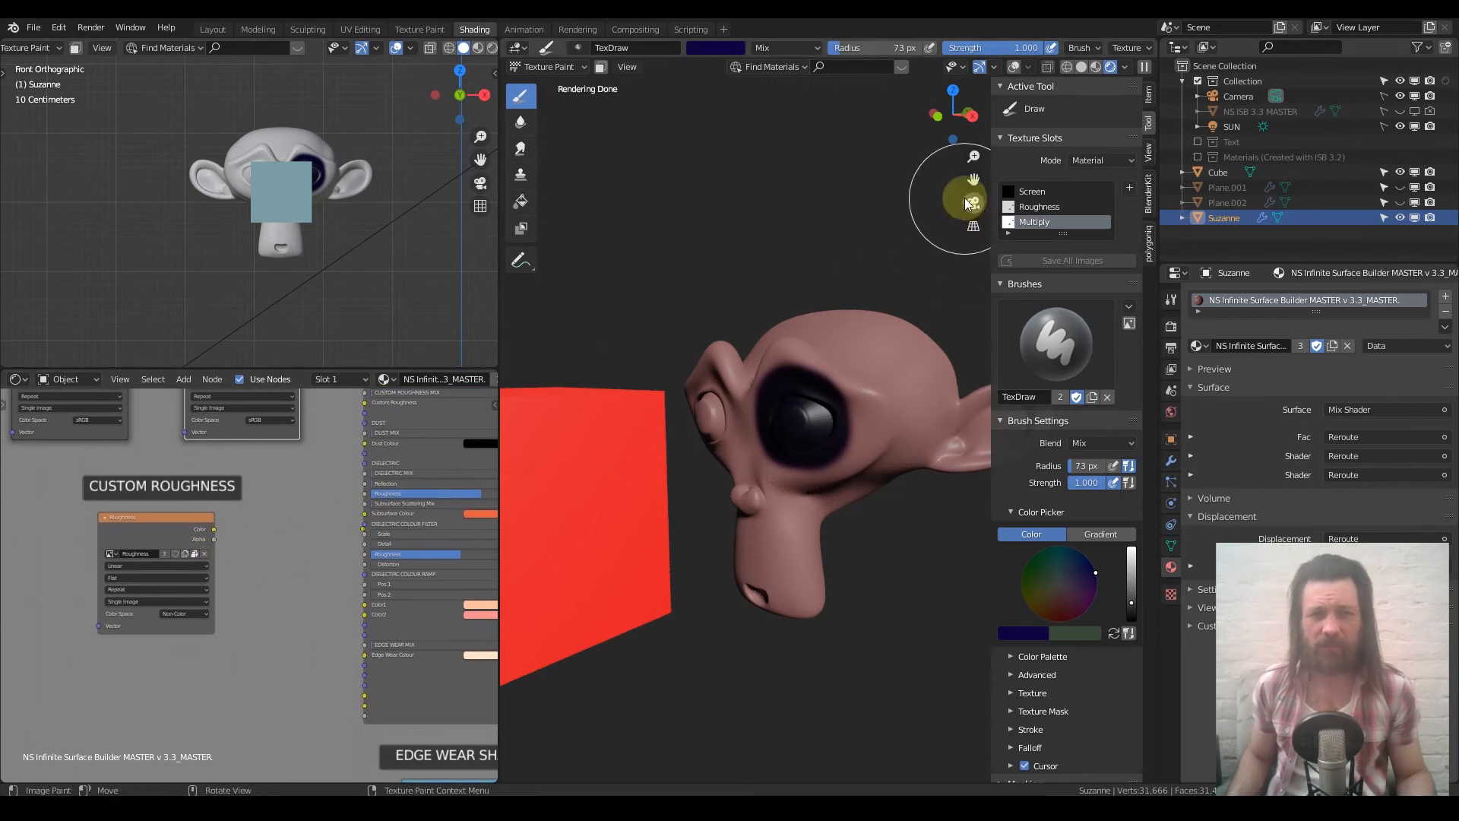
Step: In solid shading, make Roughness the active paint slot and inspect its paint around the monkey's eye
{"action": "left_click", "coordinate": [1078, 67]}
{"action": "left_click", "coordinate": [1035, 207]}
{"action": "mouse_move", "coordinate": [777, 432]}
{"action": "middle_mouse_down"}
{"action": "mouse_move", "coordinate": [751, 398]}
{"action": "mouse_move", "coordinate": [784, 390]}
{"action": "middle_mouse_up"}
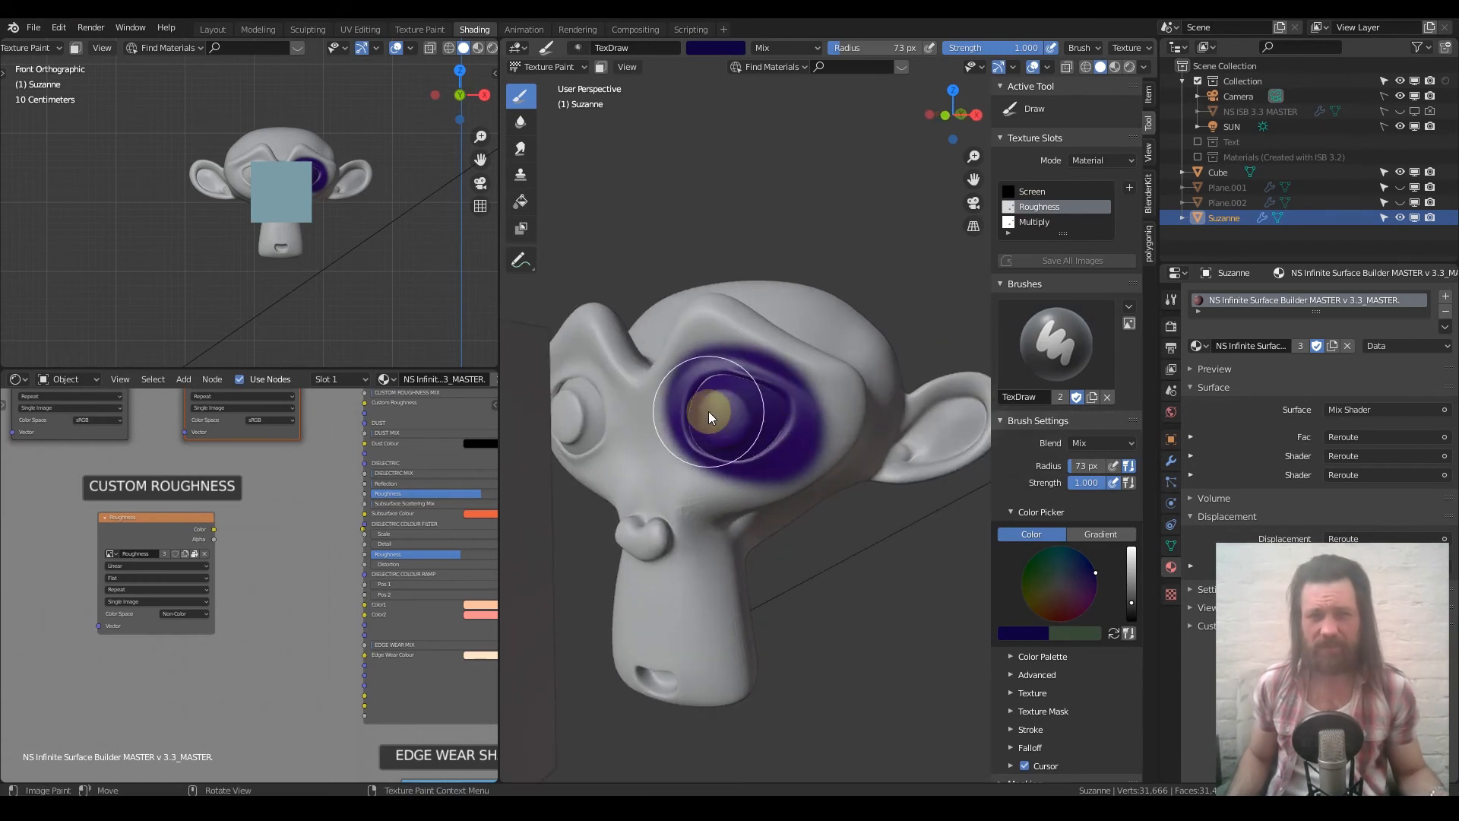
{"action": "scroll", "coordinate": [709, 411], "scroll_direction": "down", "scroll_amount": 1}
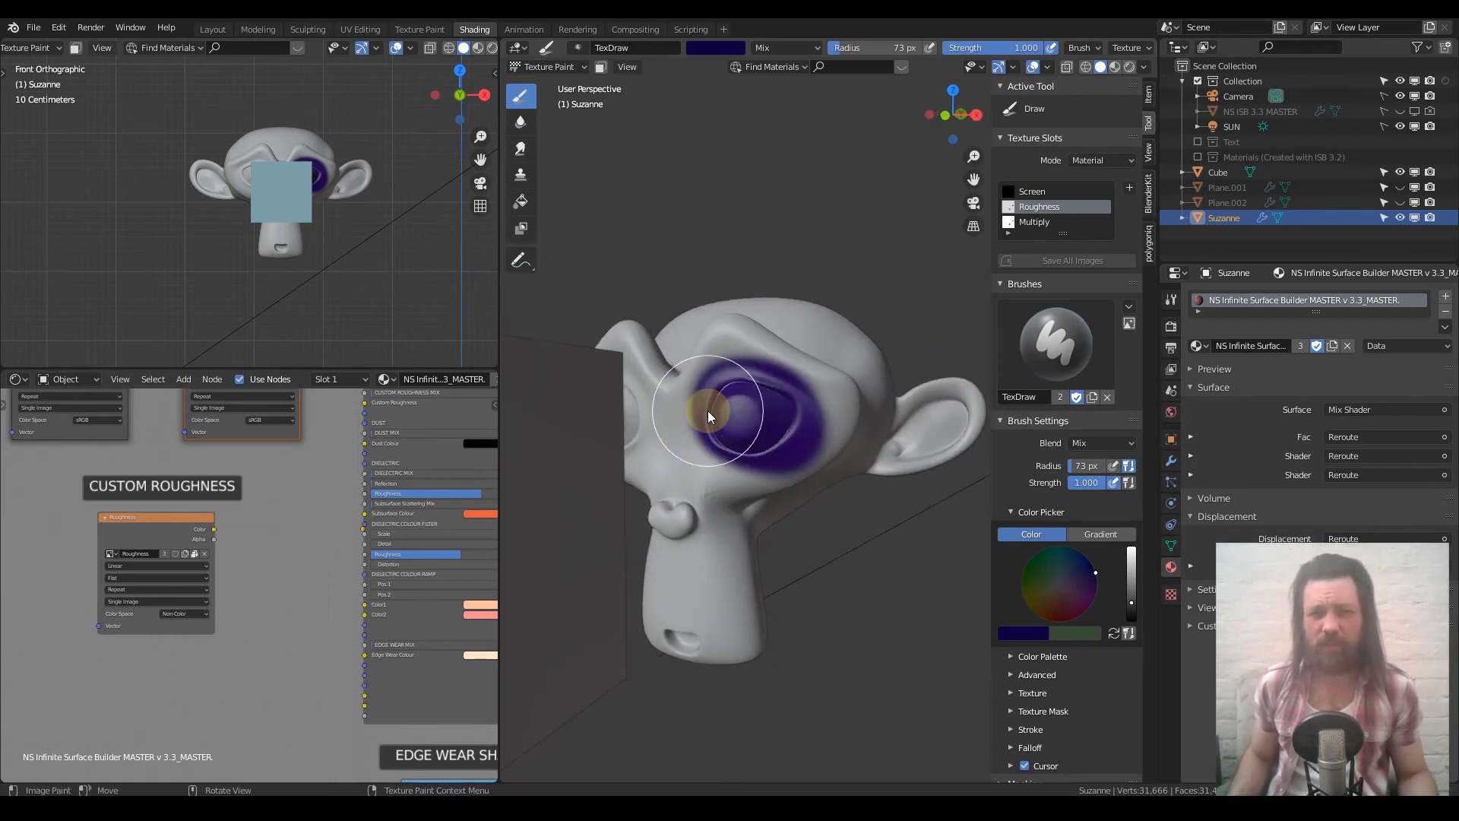
{"action": "middle_click_drag", "start_coordinate": [824, 421], "coordinate": [750, 421]}
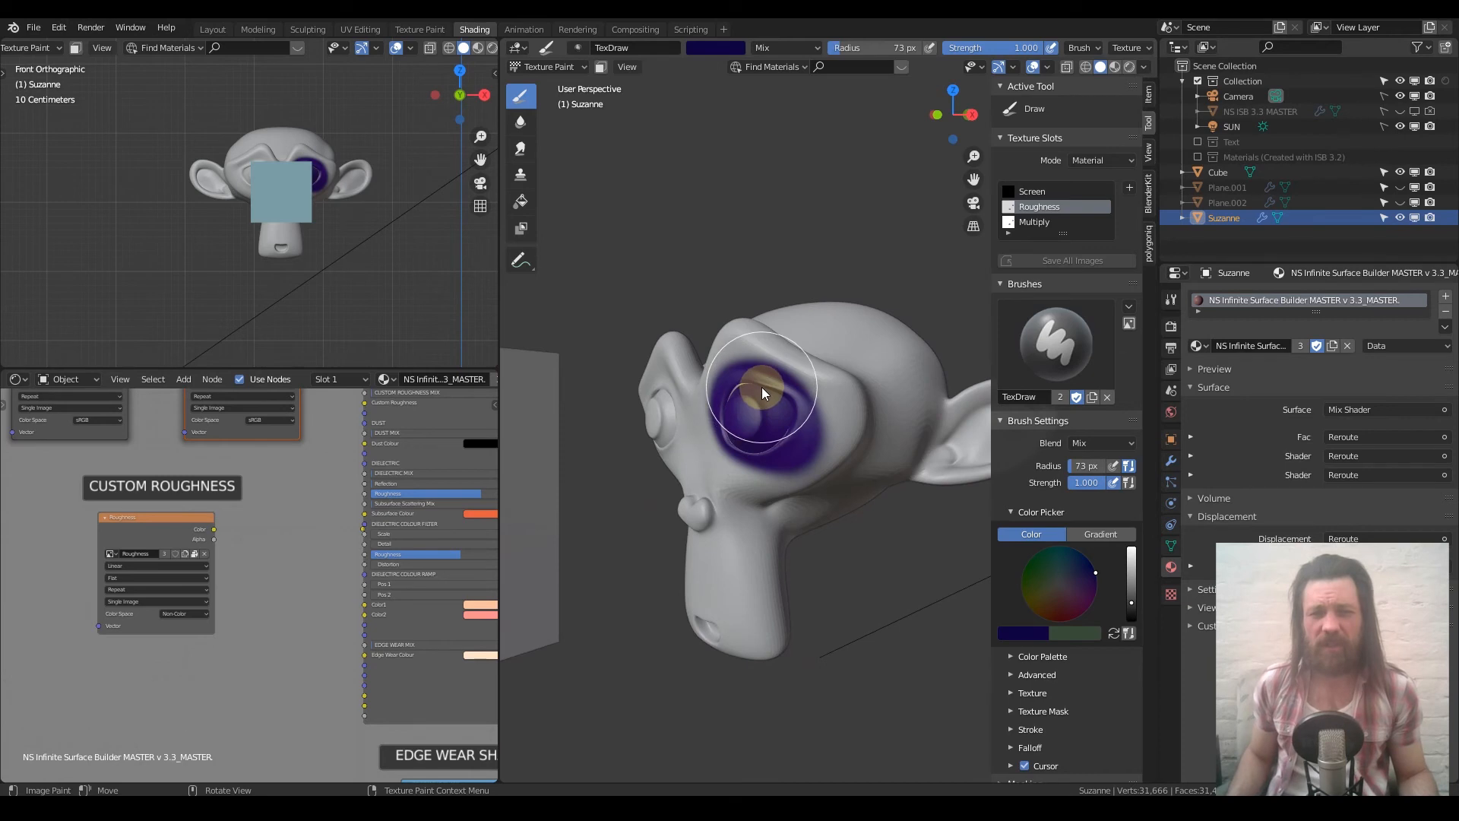
{"action": "mouse_move", "coordinate": [813, 462]}
{"action": "left_mouse_down"}
{"action": "mouse_move", "coordinate": [754, 403]}
{"action": "mouse_move", "coordinate": [795, 426]}
{"action": "mouse_move", "coordinate": [781, 441]}
{"action": "mouse_move", "coordinate": [783, 403]}
{"action": "left_mouse_up"}
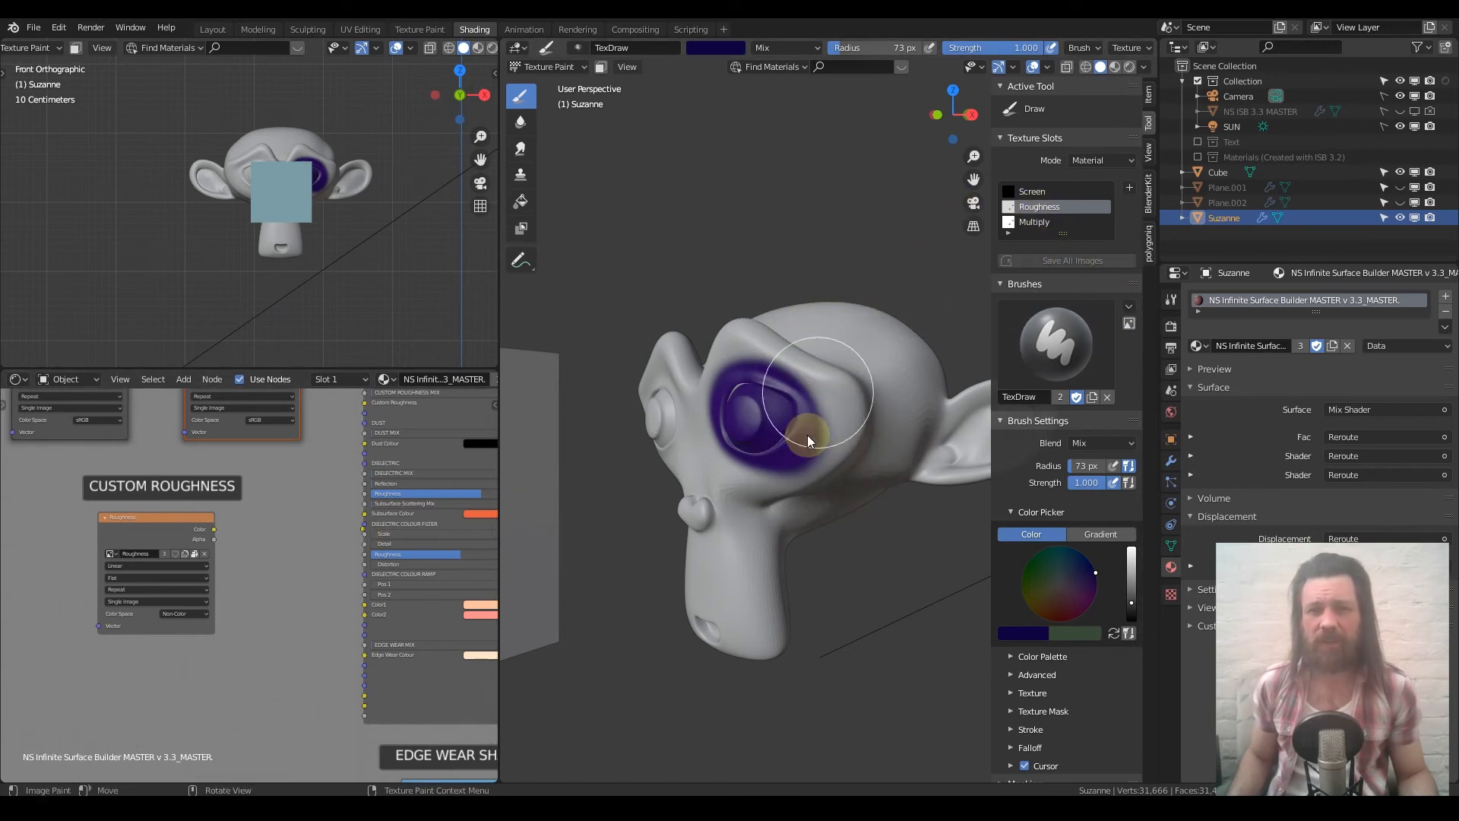
Step: Examine the main shader group's Custom Roughness Mix and Custom Roughness inputs and return the viewport to rendered shading
{"action": "scroll", "coordinate": [403, 533], "scroll_direction": "up", "scroll_amount": 1}
{"action": "scroll", "coordinate": [403, 532], "scroll_direction": "up", "scroll_amount": 6}
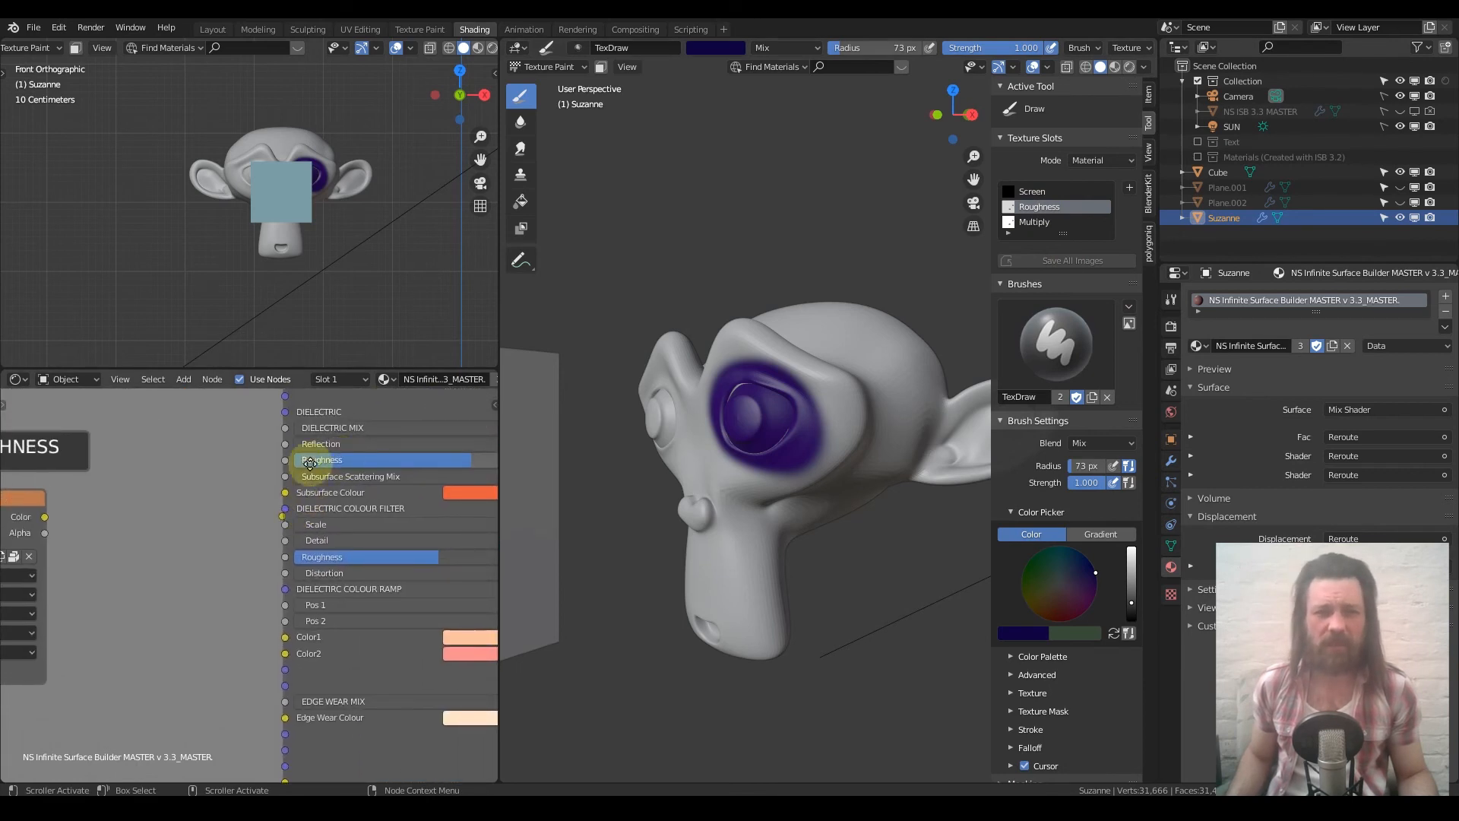
{"action": "middle_click_drag", "start_coordinate": [250, 484], "coordinate": [188, 743]}
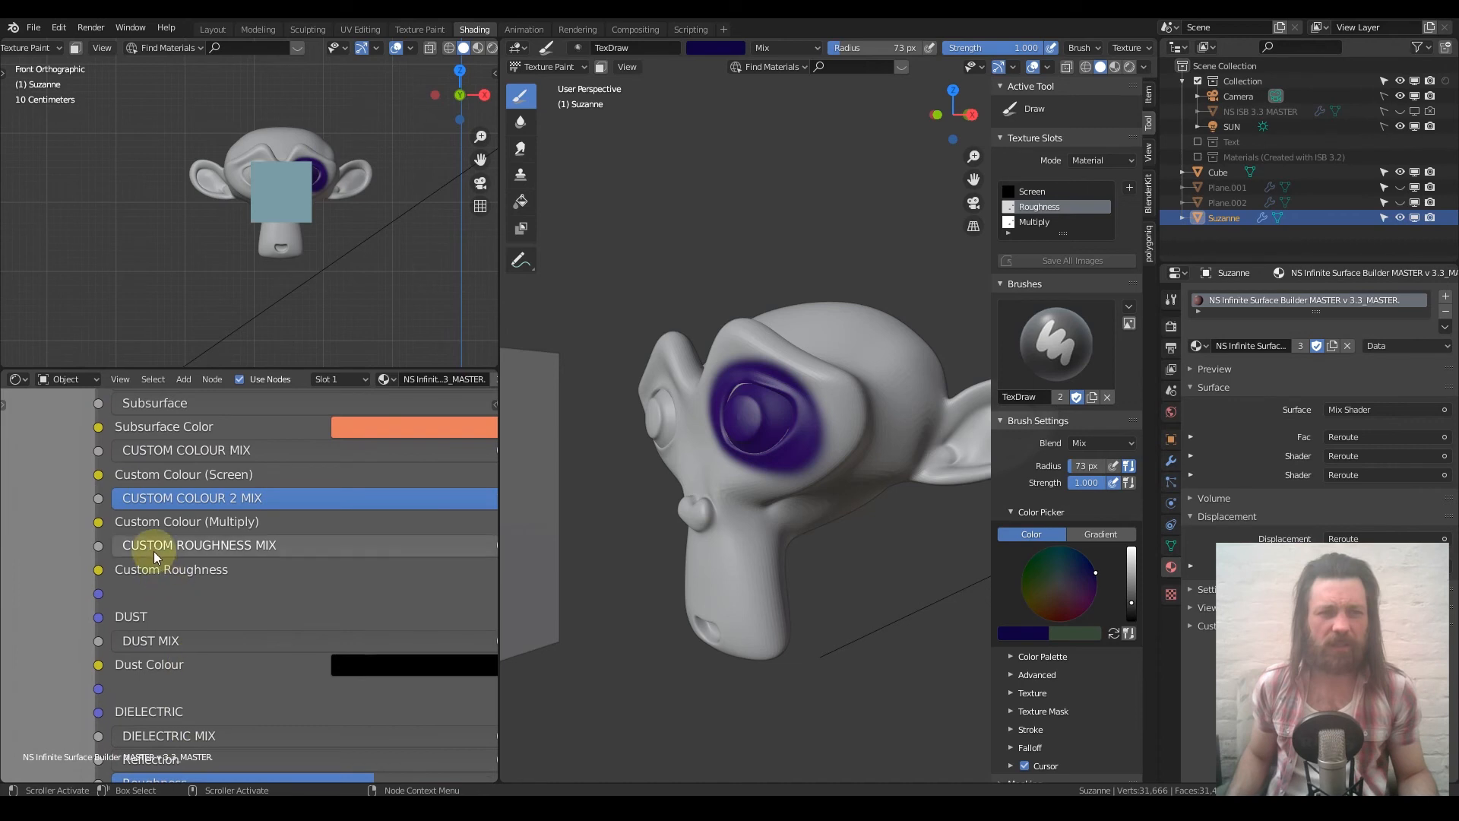
{"action": "middle_click_drag", "start_coordinate": [230, 562], "coordinate": [136, 550]}
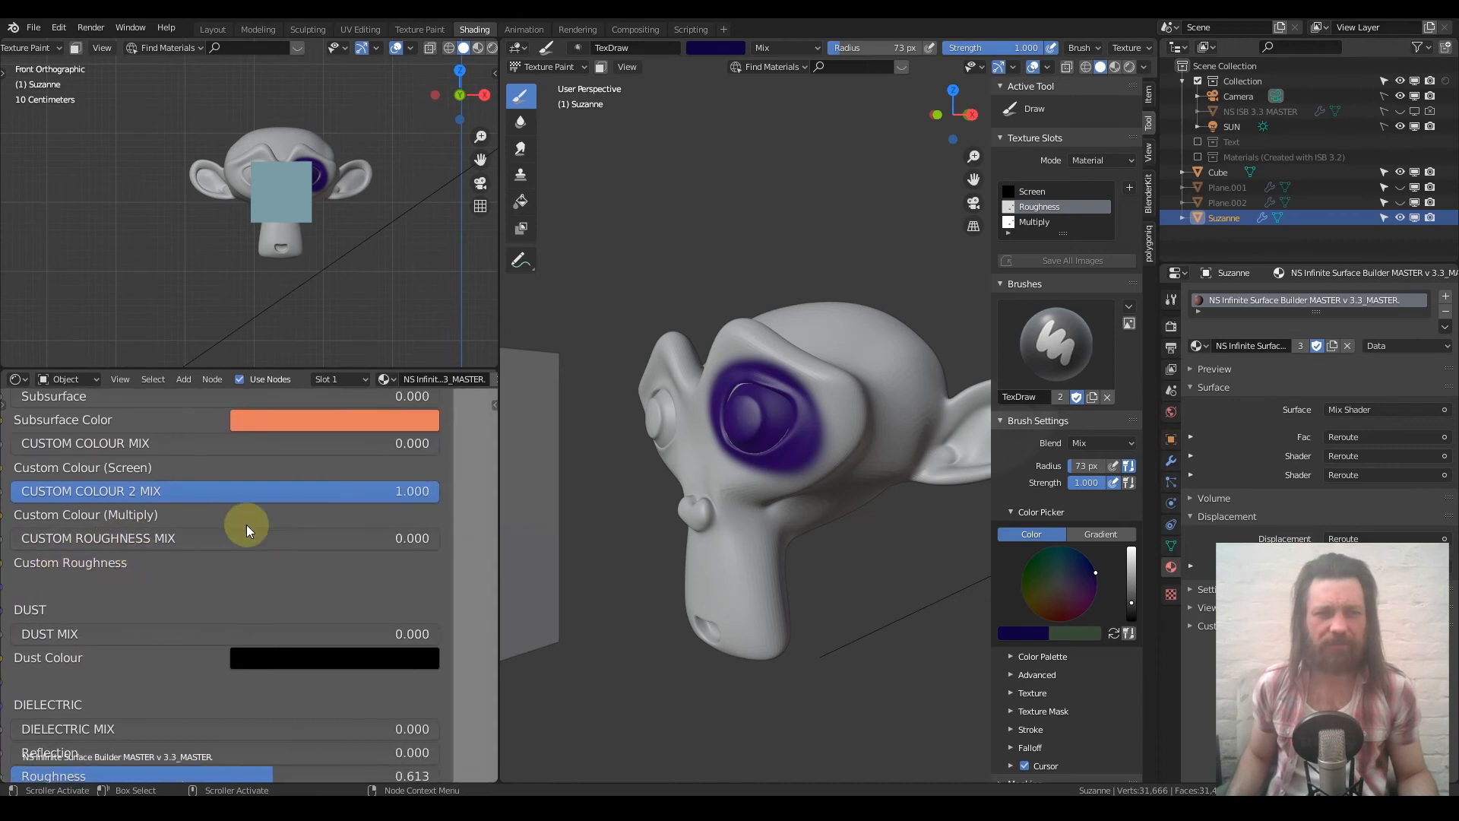
{"action": "scroll", "coordinate": [545, 418], "scroll_direction": "down", "scroll_amount": 3}
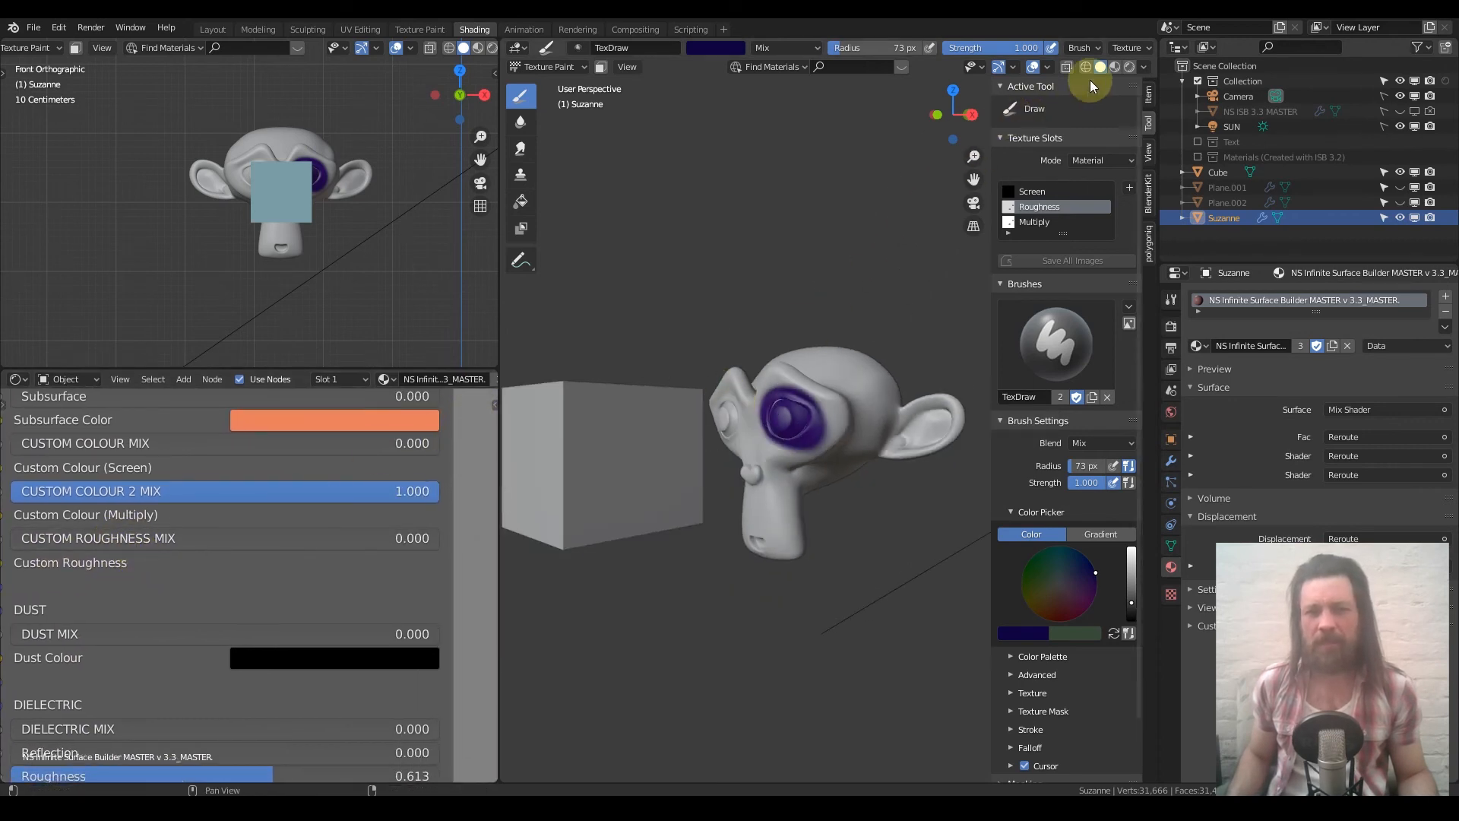
{"action": "left_click", "coordinate": [1129, 67]}
{"action": "scroll", "coordinate": [275, 514], "scroll_direction": "down", "scroll_amount": 5}
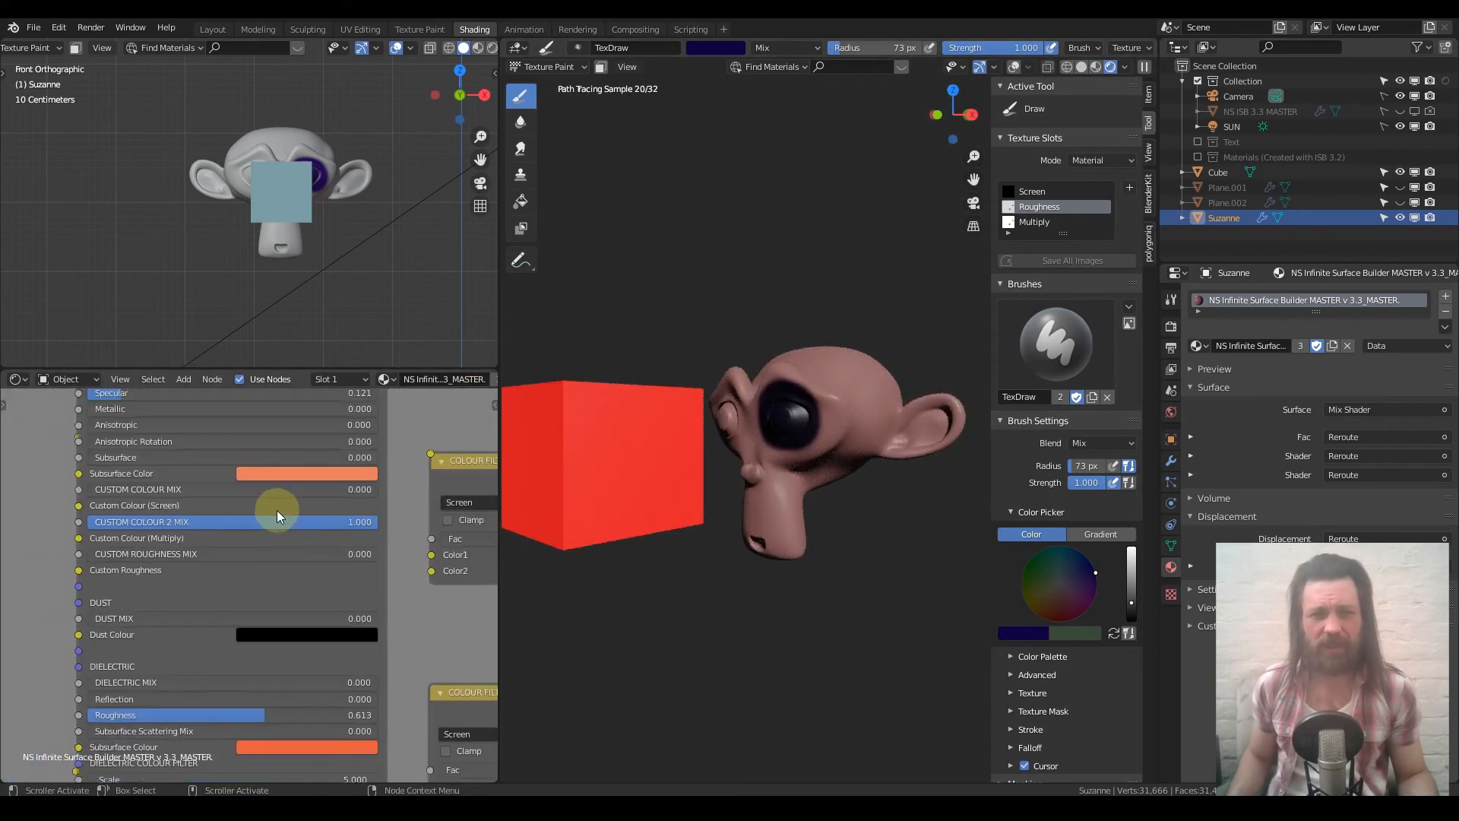
Step: Examine the Edge Wear Shape colour ramp node beneath the main shader group
{"action": "scroll", "coordinate": [277, 509], "scroll_direction": "down", "scroll_amount": 3}
{"action": "middle_click_drag", "start_coordinate": [267, 496], "coordinate": [311, 380]}
{"action": "scroll", "coordinate": [276, 626], "scroll_direction": "up", "scroll_amount": 8}
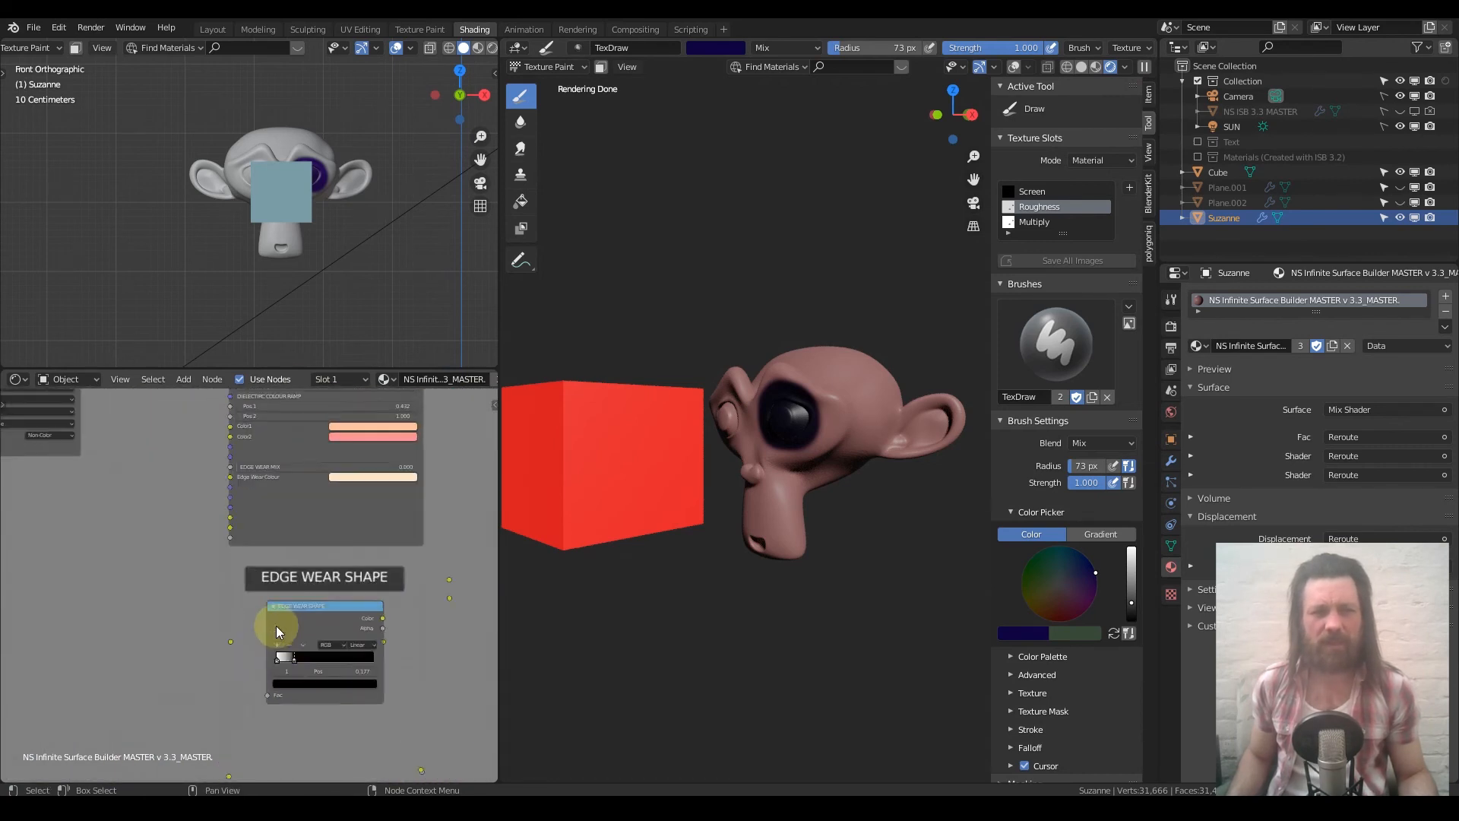
{"action": "middle_click_drag", "start_coordinate": [312, 617], "coordinate": [230, 537]}
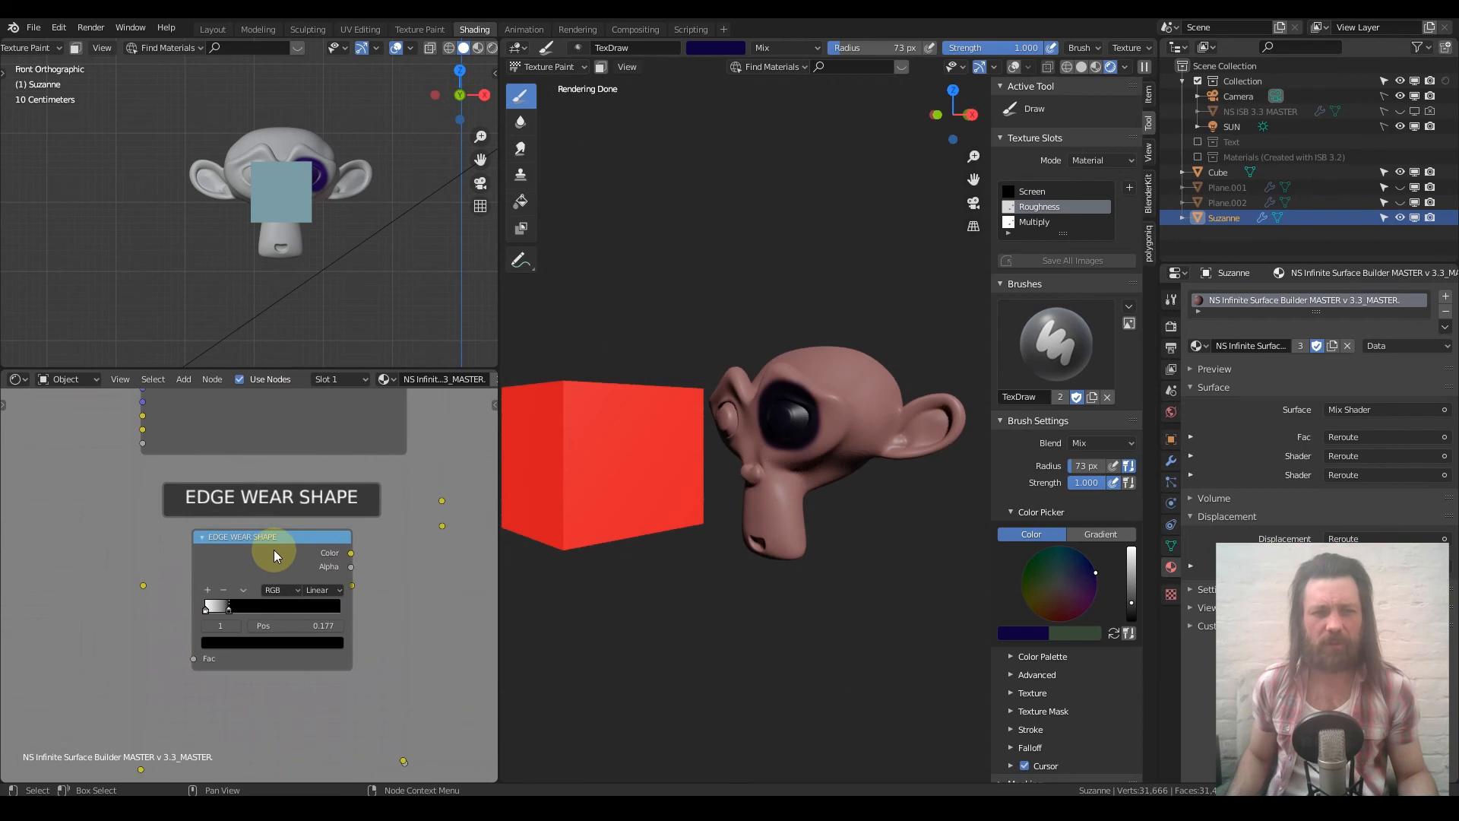
{"action": "scroll", "coordinate": [287, 546], "scroll_direction": "down", "scroll_amount": 3}
{"action": "scroll", "coordinate": [266, 567], "scroll_direction": "up", "scroll_amount": 3}
{"action": "scroll", "coordinate": [266, 554], "scroll_direction": "down", "scroll_amount": 3}
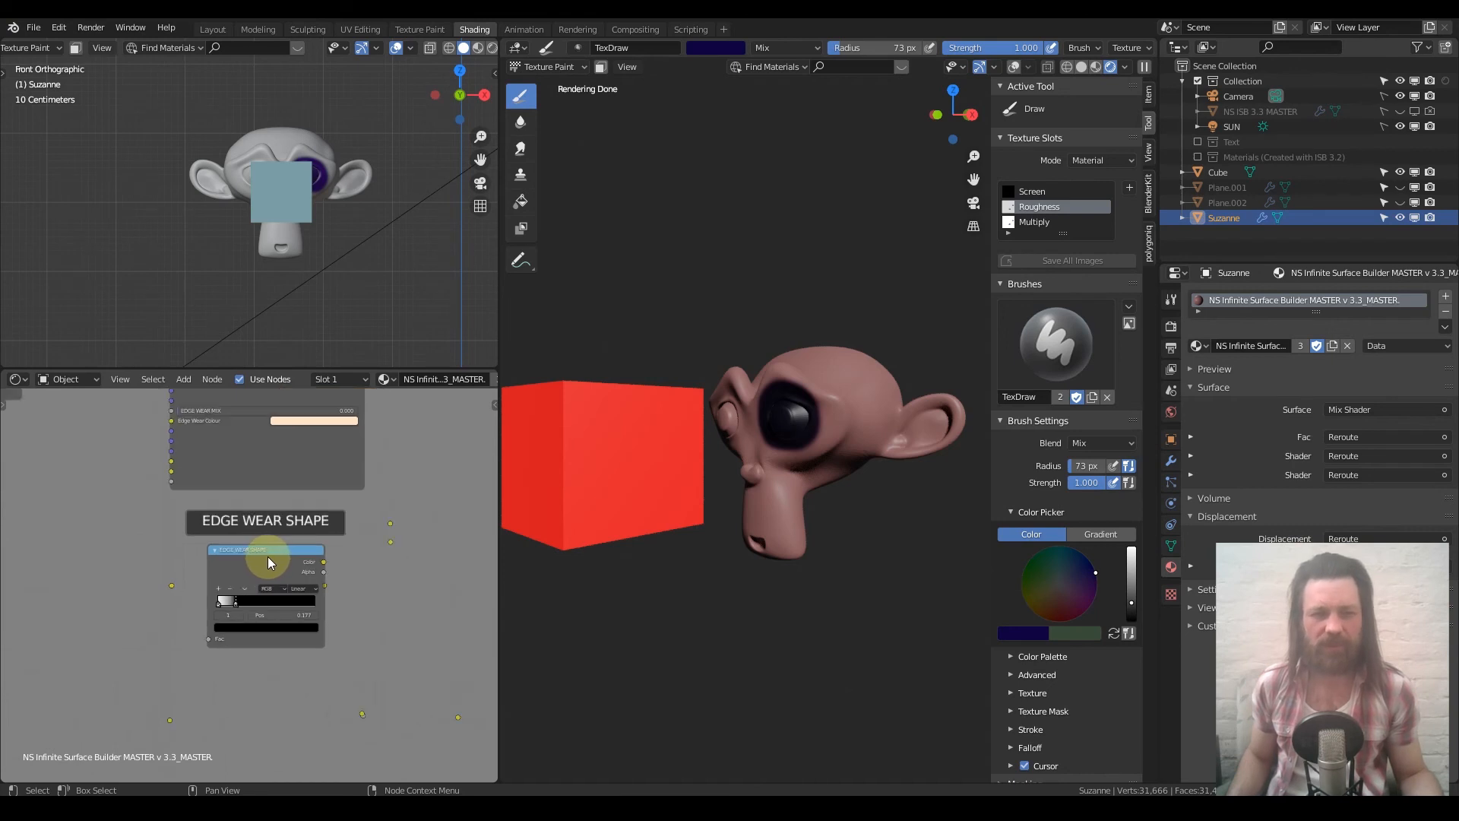
{"action": "scroll", "coordinate": [268, 556], "scroll_direction": "down", "scroll_amount": 2}
{"action": "middle_click_drag", "start_coordinate": [254, 455], "coordinate": [253, 499]}
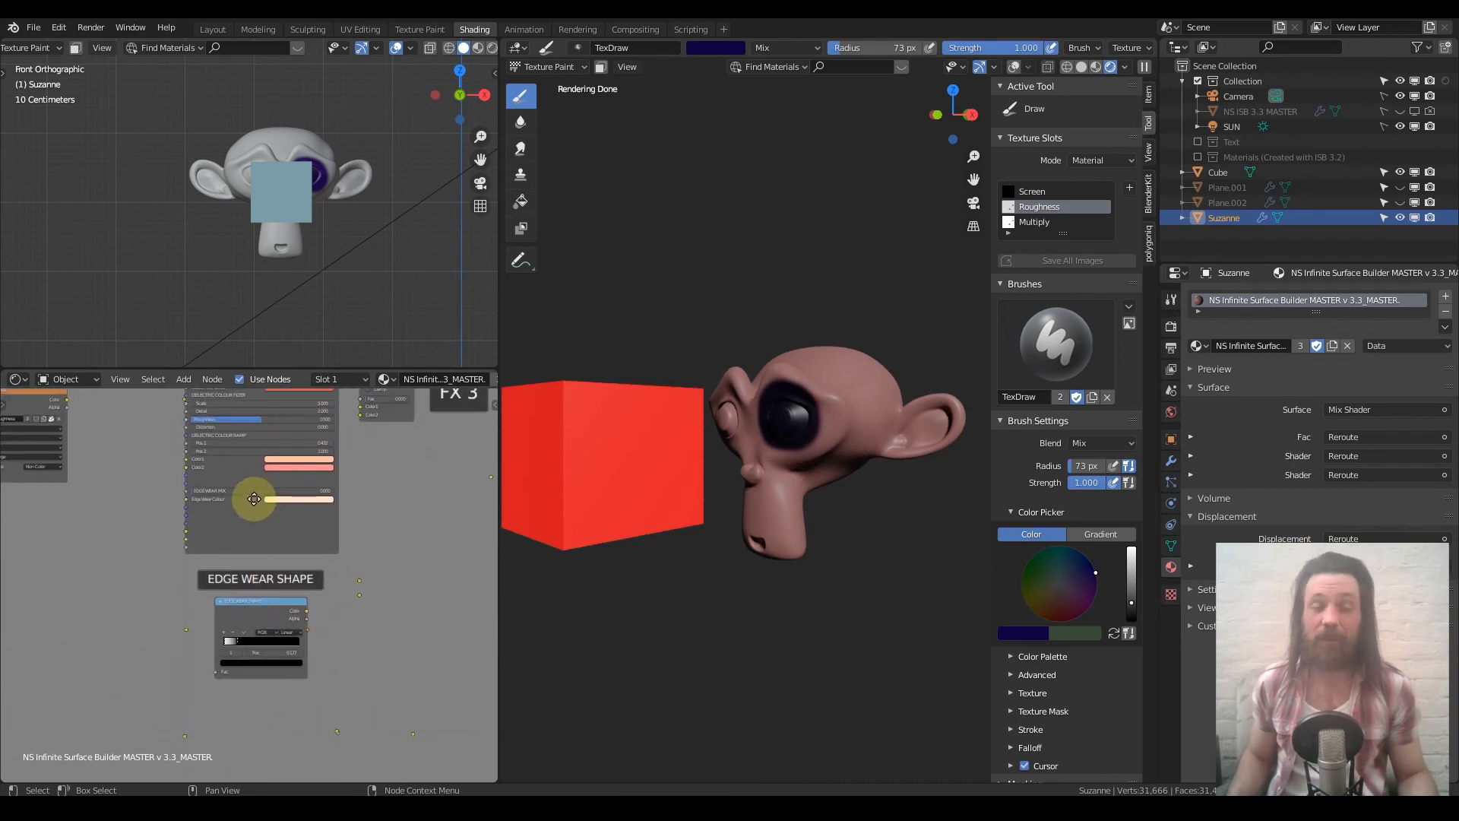
{"action": "mouse_move", "coordinate": [257, 555]}
{"action": "middle_mouse_down"}
{"action": "mouse_move", "coordinate": [250, 574]}
{"action": "mouse_move", "coordinate": [247, 561]}
{"action": "middle_mouse_up"}
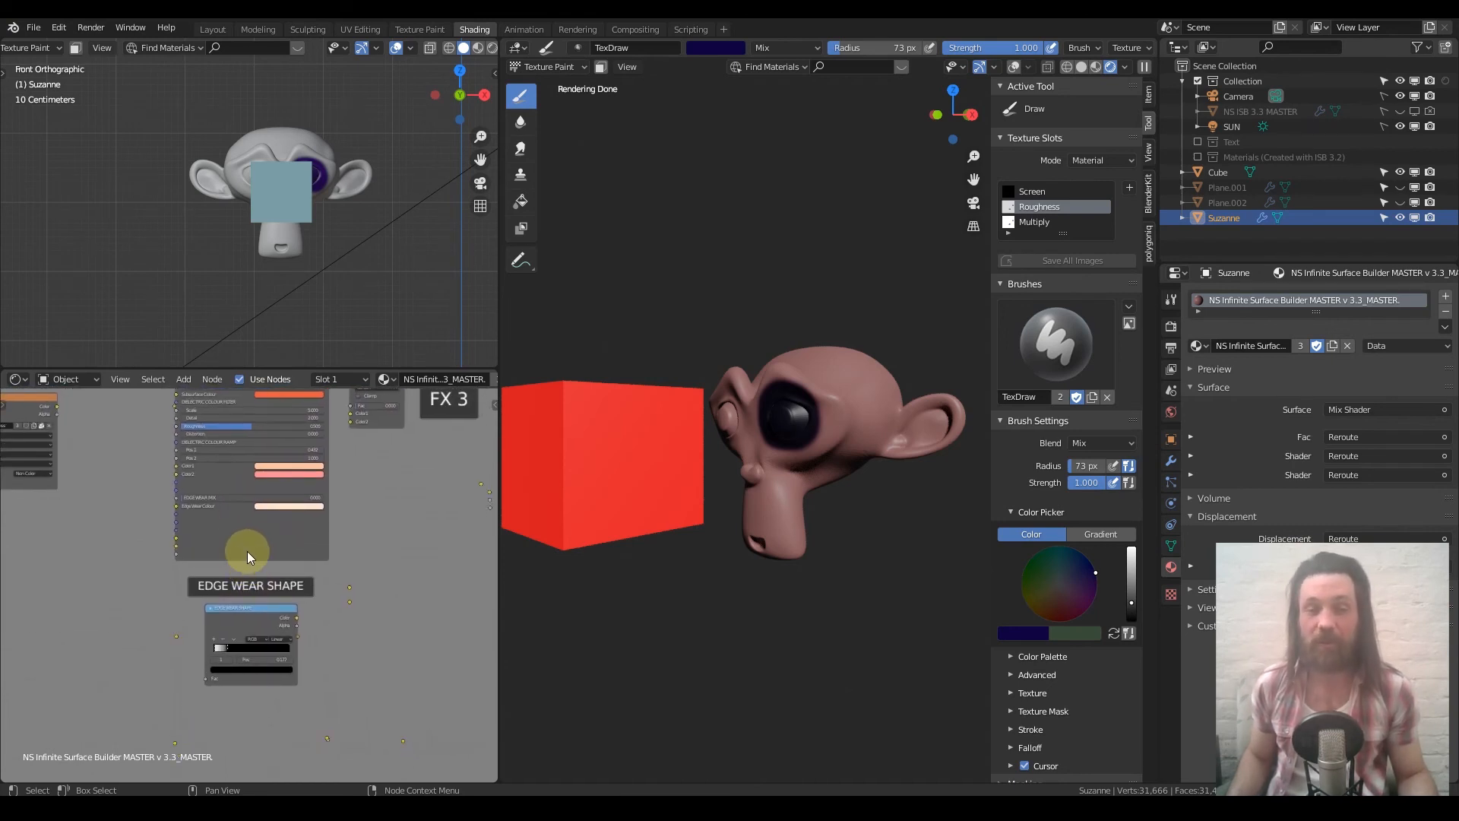
Step: Survey the material's node tree, covering the Abstract, Emission Control, Main Shape and Displacement FX sections
{"action": "scroll", "coordinate": [251, 531], "scroll_direction": "down", "scroll_amount": 3}
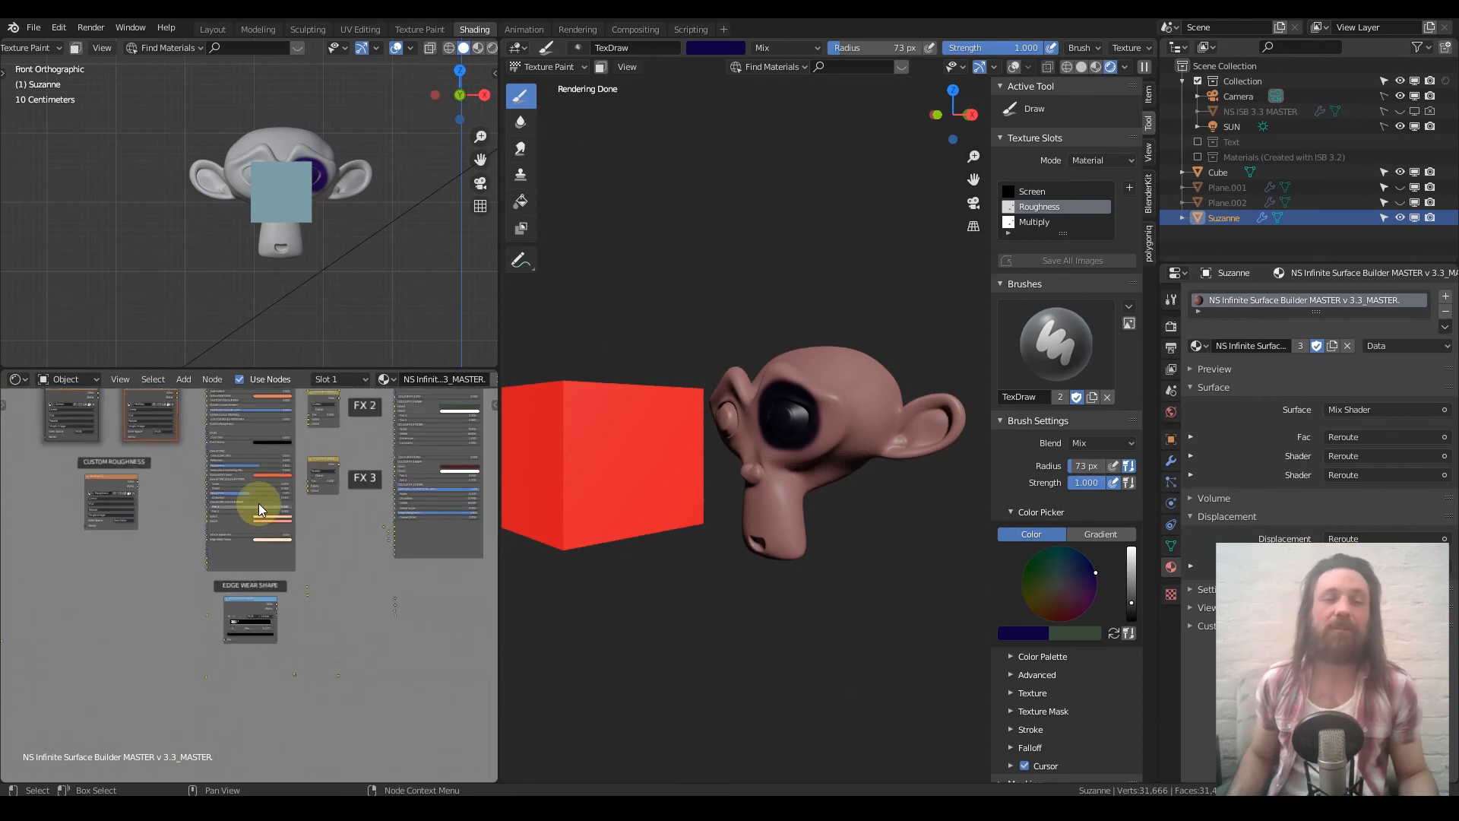
{"action": "middle_click_drag", "start_coordinate": [259, 503], "coordinate": [271, 535]}
{"action": "middle_click_drag", "start_coordinate": [240, 470], "coordinate": [238, 570]}
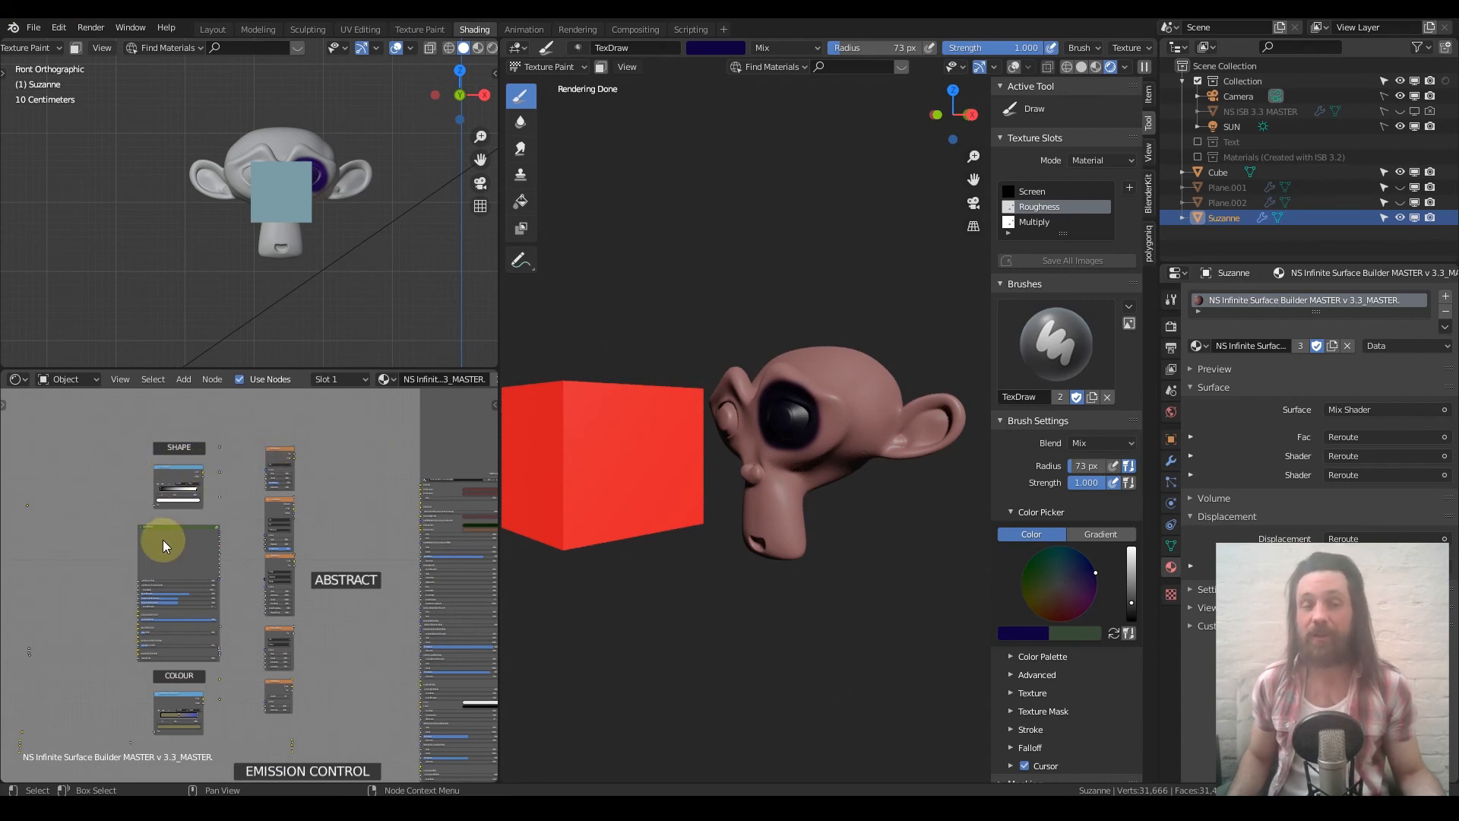
{"action": "scroll", "coordinate": [169, 531], "scroll_direction": "up", "scroll_amount": 2}
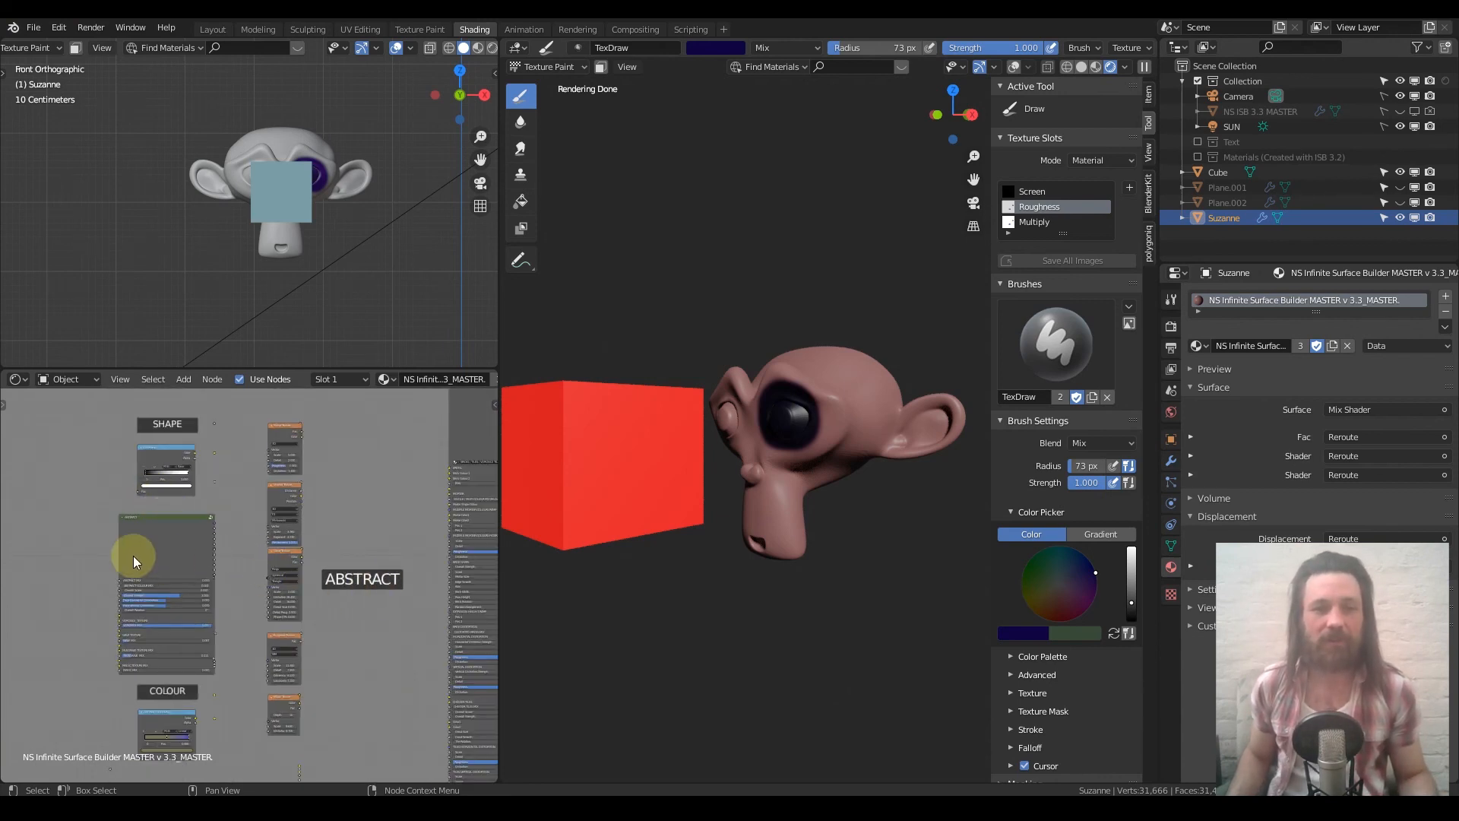
{"action": "scroll", "coordinate": [152, 543], "scroll_direction": "down", "scroll_amount": 2}
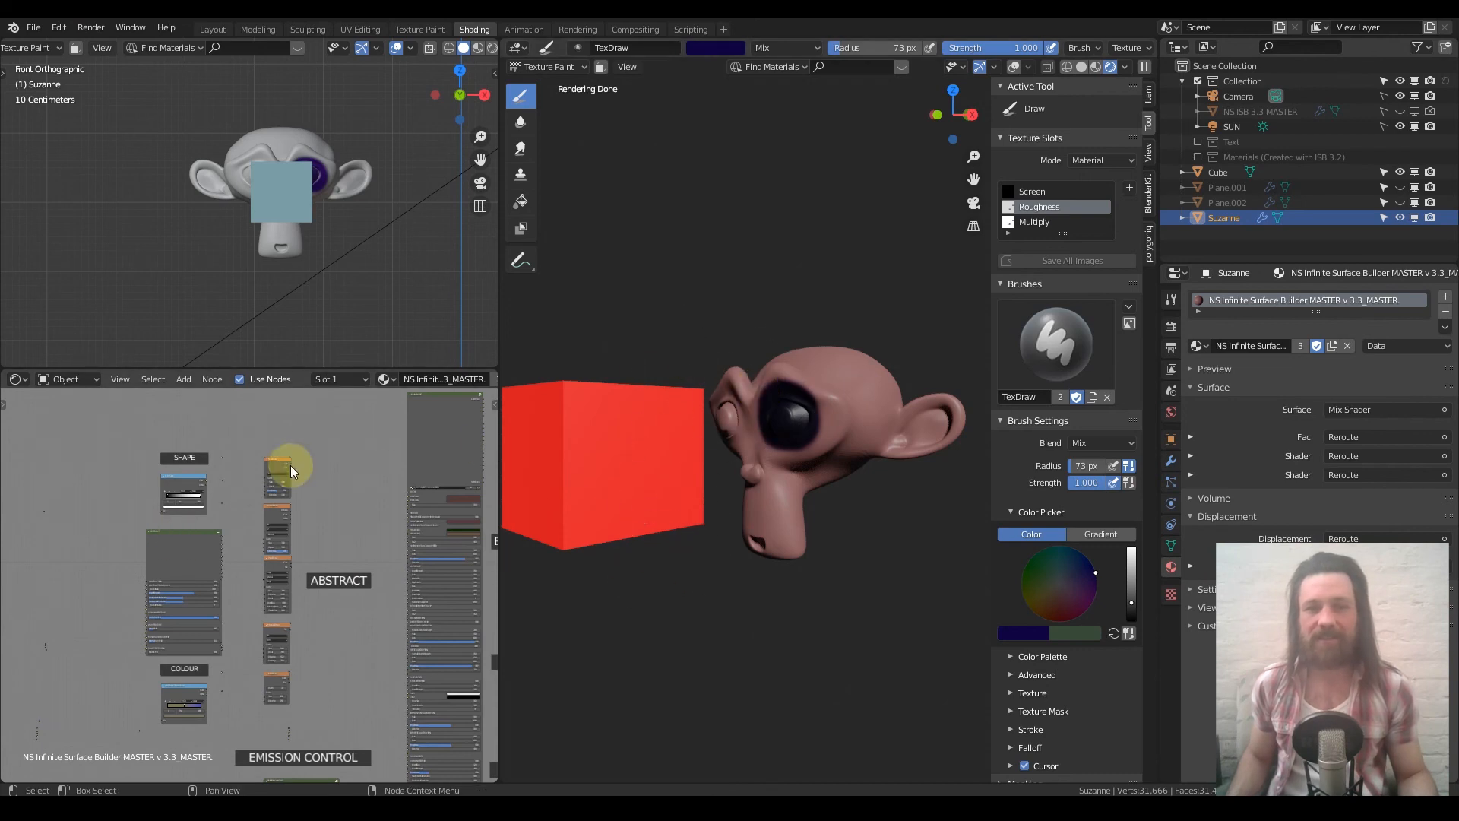
{"action": "scroll", "coordinate": [345, 494], "scroll_direction": "down", "scroll_amount": 5}
{"action": "middle_click_drag", "start_coordinate": [355, 488], "coordinate": [271, 483]}
{"action": "scroll", "coordinate": [323, 477], "scroll_direction": "up", "scroll_amount": 3}
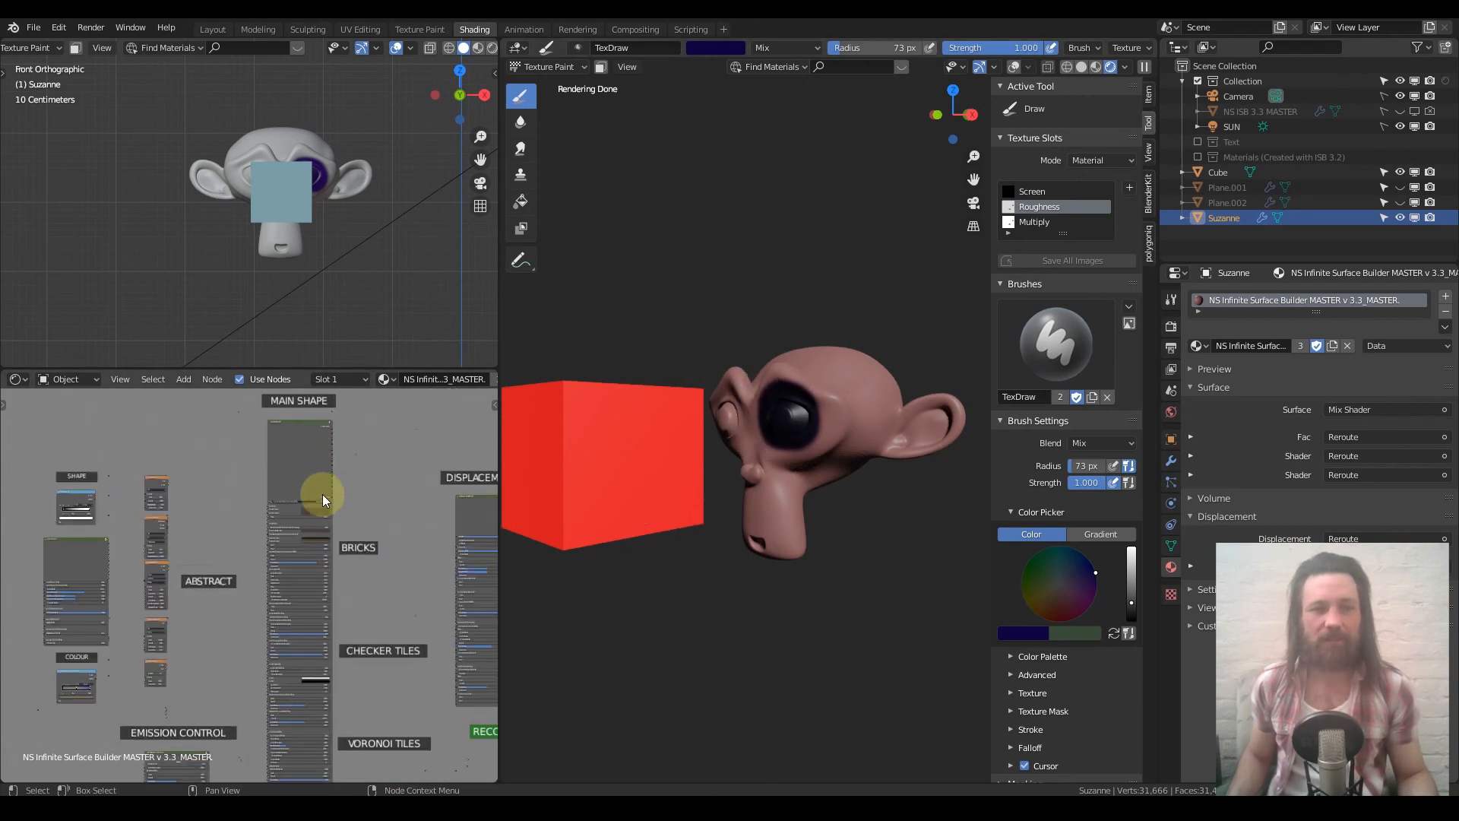
{"action": "scroll", "coordinate": [358, 524], "scroll_direction": "down", "scroll_amount": 3}
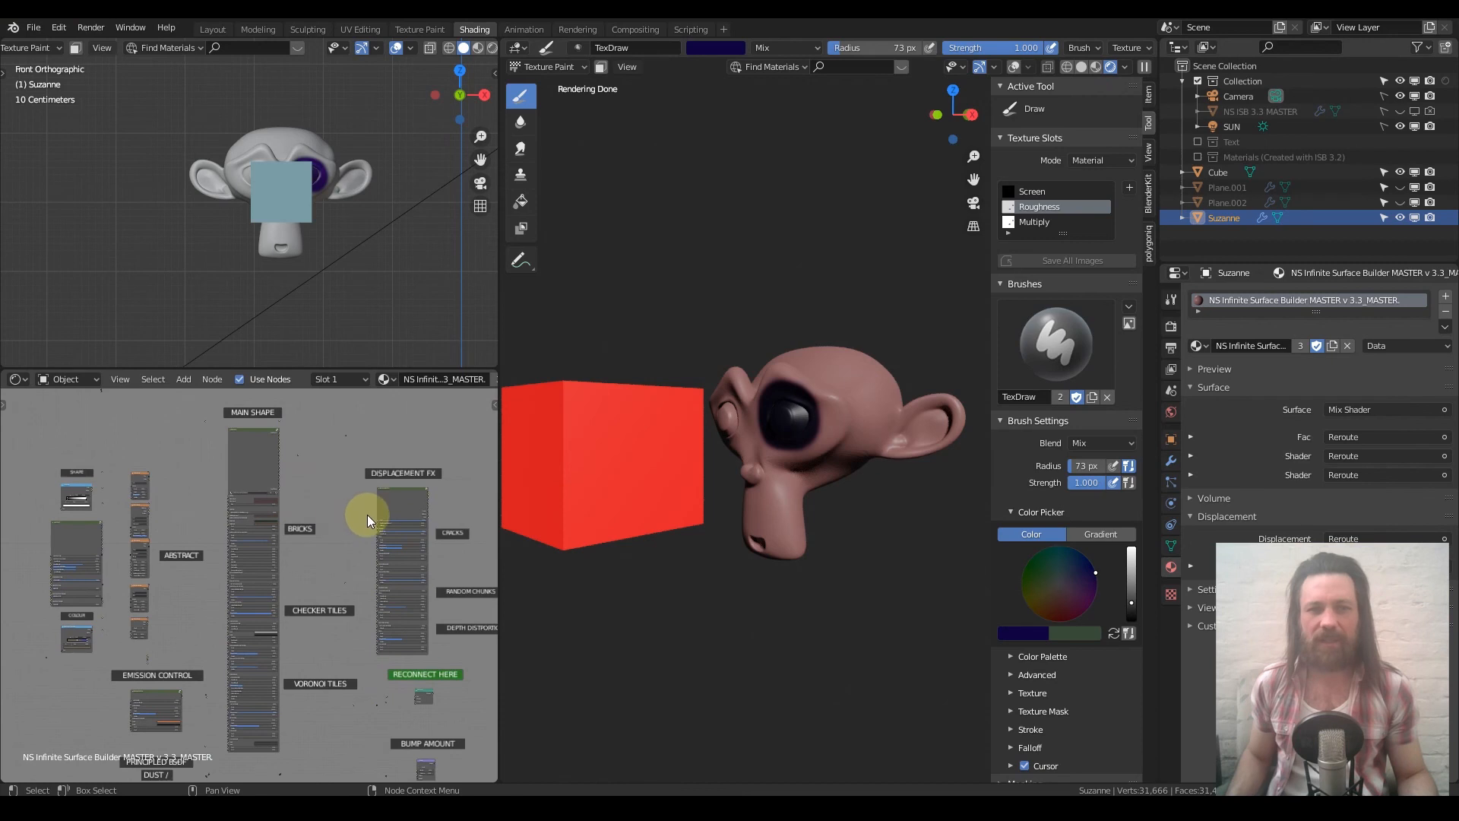